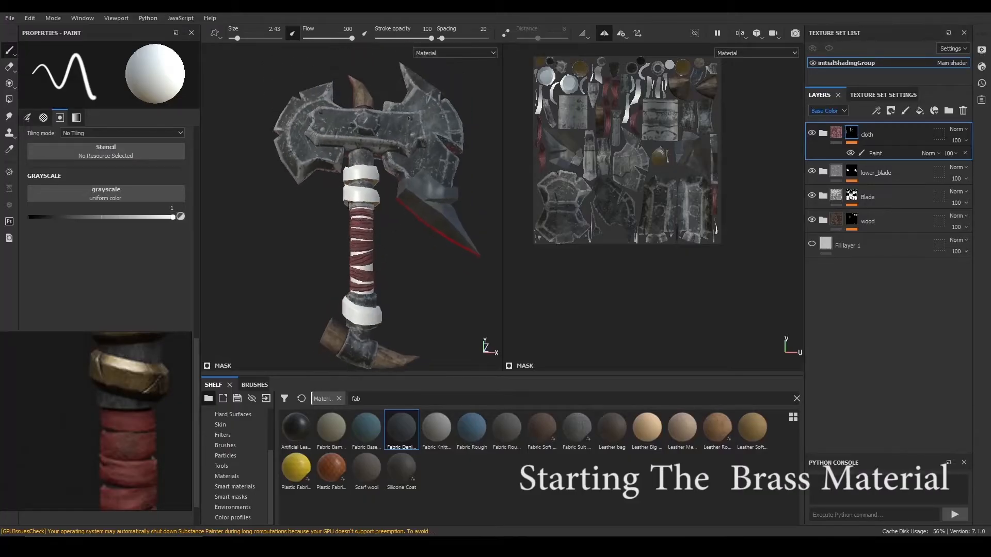
Step: Show the smart materials in the shelf and filter them by "metal"
{"action": "scroll", "coordinate": [361, 217], "scroll_direction": "down", "scroll_amount": 2}
{"action": "left_click_drag", "start_coordinate": [392, 207], "coordinate": [377, 222], "text": "alt"}
{"action": "left_click_drag", "start_coordinate": [366, 398], "coordinate": [313, 386]}
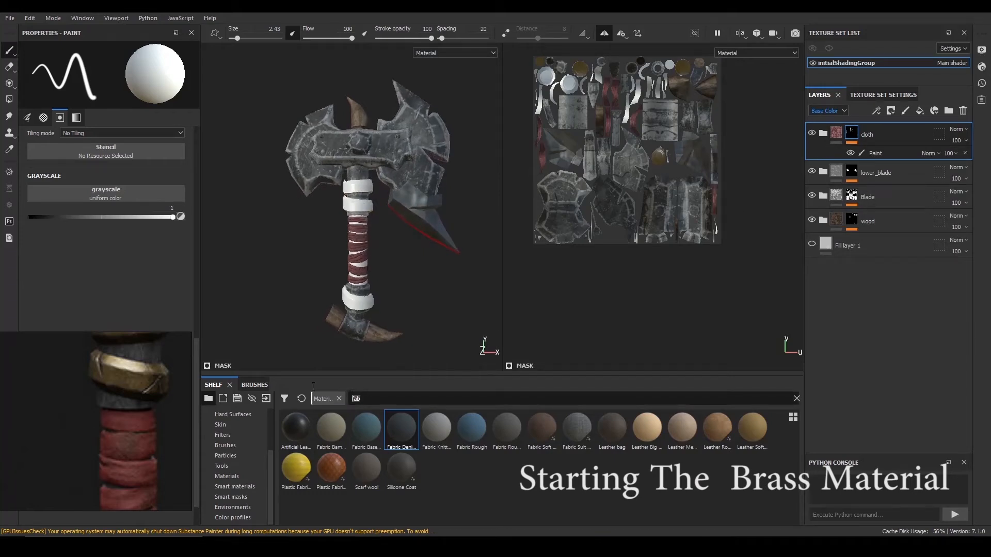
{"action": "left_click", "coordinate": [235, 487]}
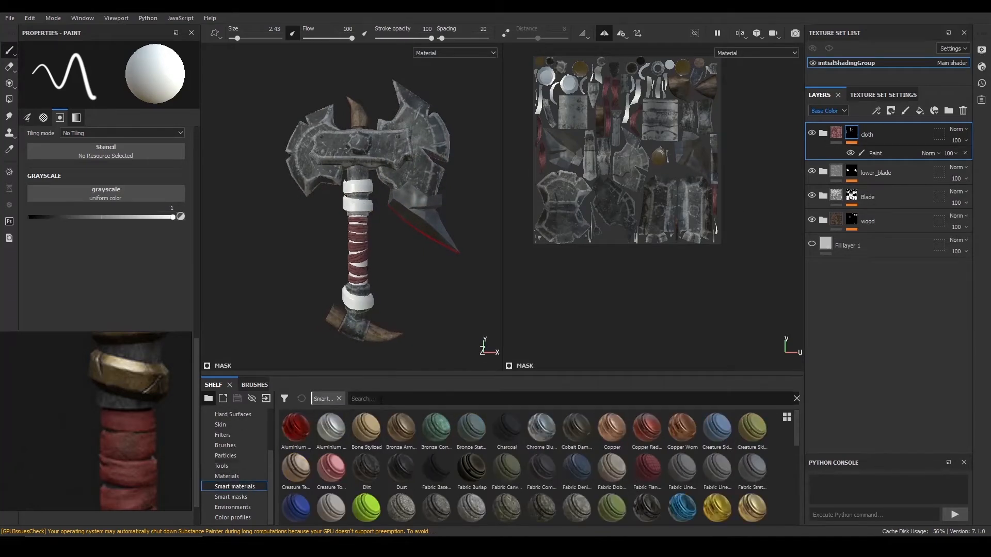
{"action": "type", "text": "metal"}
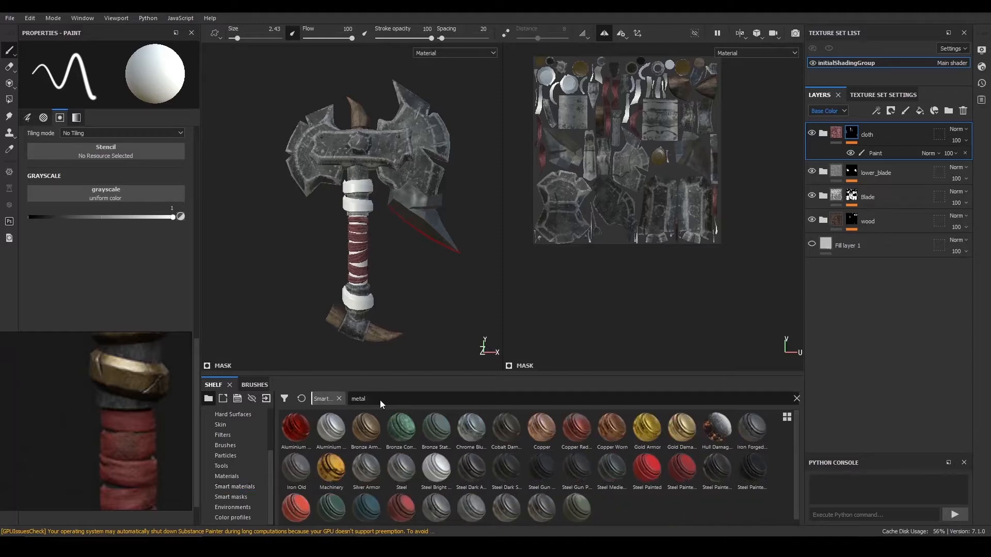
Step: Add the Bronze Armor smart material above the cloth folder in the layer stack
{"action": "mouse_move", "coordinate": [369, 427]}
{"action": "left_click_drag", "start_coordinate": [373, 432], "coordinate": [757, 358]}
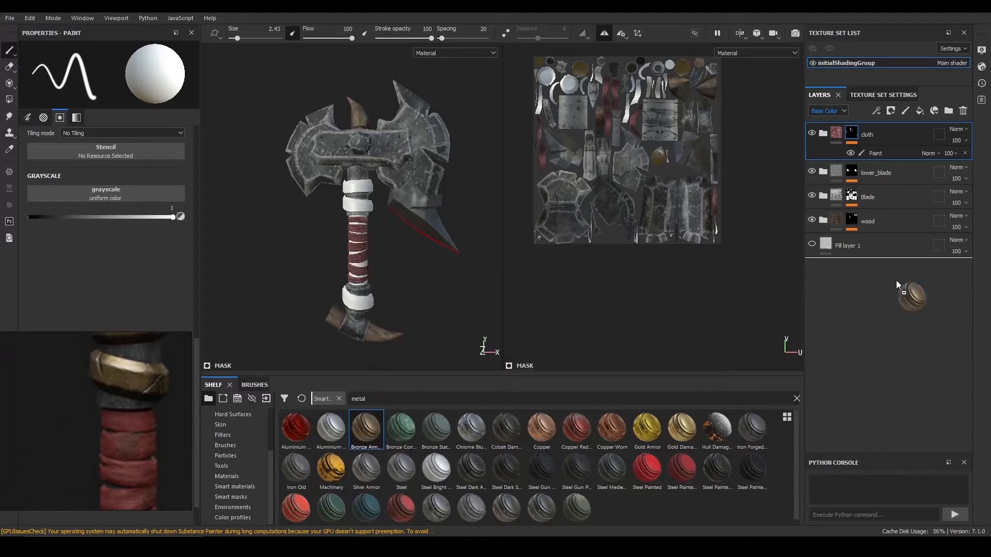
{"action": "left_click_drag", "start_coordinate": [895, 124], "coordinate": [896, 123]}
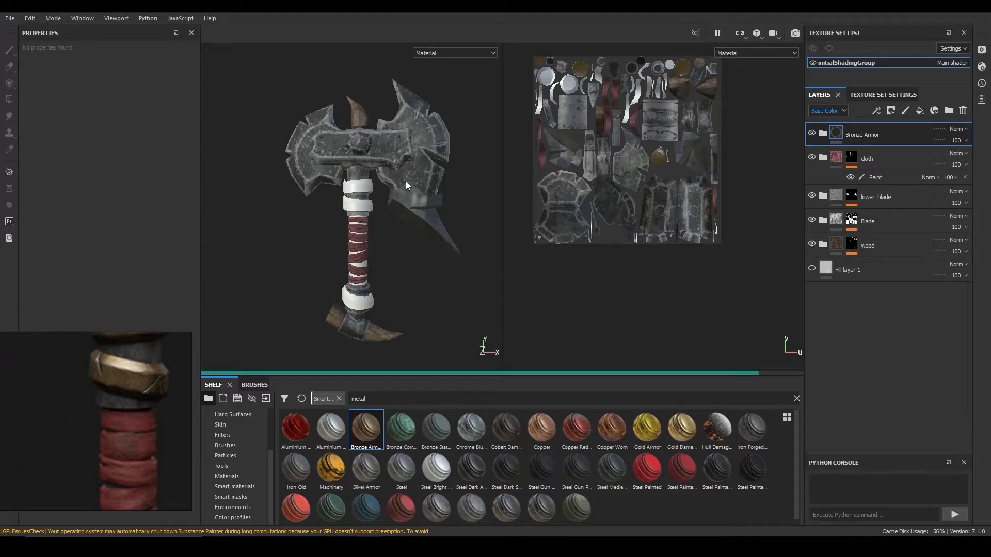
Step: Expand the Bronze Armor folder and compare the axe with its Surface Details and Dirt layers hidden and shown
{"action": "scroll", "coordinate": [431, 283], "scroll_direction": "up", "scroll_amount": 3}
{"action": "left_click_drag", "start_coordinate": [431, 283], "coordinate": [398, 267], "text": "alt"}
{"action": "left_click", "coordinate": [824, 134]}
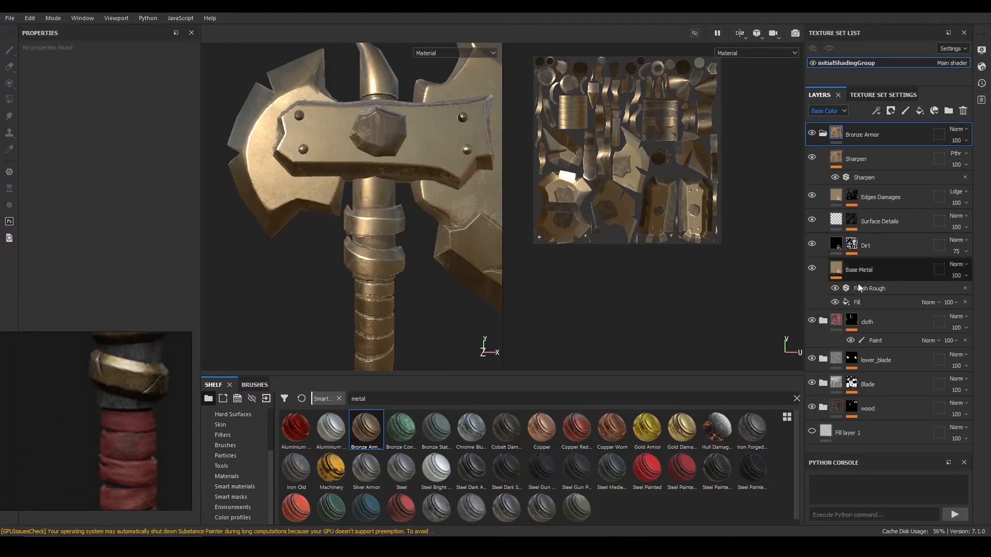
{"action": "left_click", "coordinate": [889, 198]}
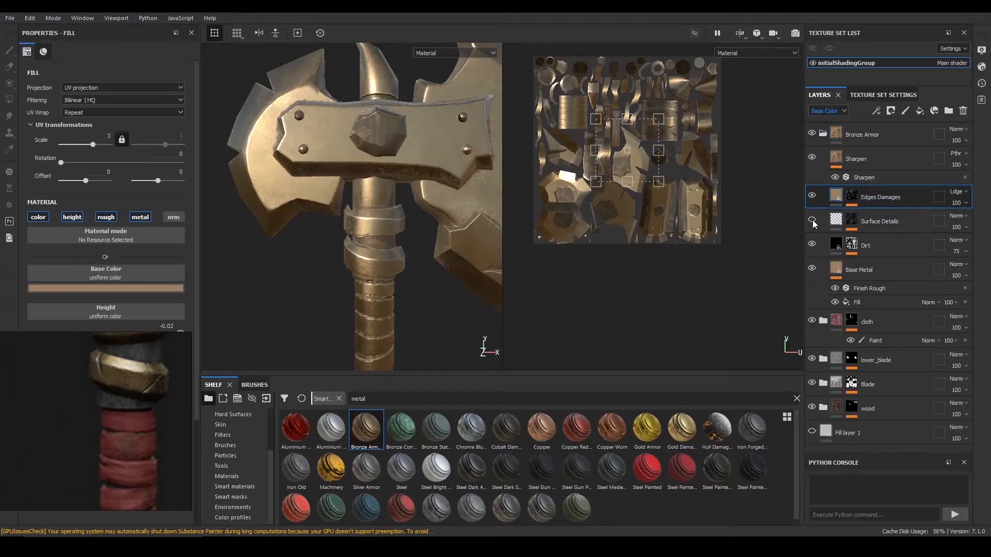
{"action": "left_click", "coordinate": [813, 242]}
{"action": "left_click", "coordinate": [813, 242]}
Step: Lighten the Dirt layer's black base color slightly to a very dark gray and compare the layer hidden and shown
{"action": "left_click", "coordinate": [837, 247]}
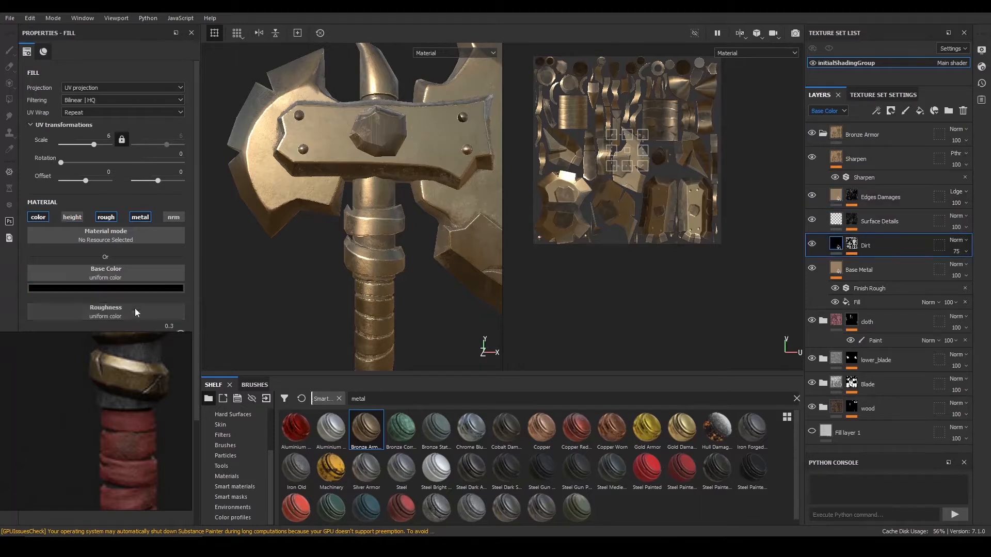
{"action": "left_click", "coordinate": [68, 289]}
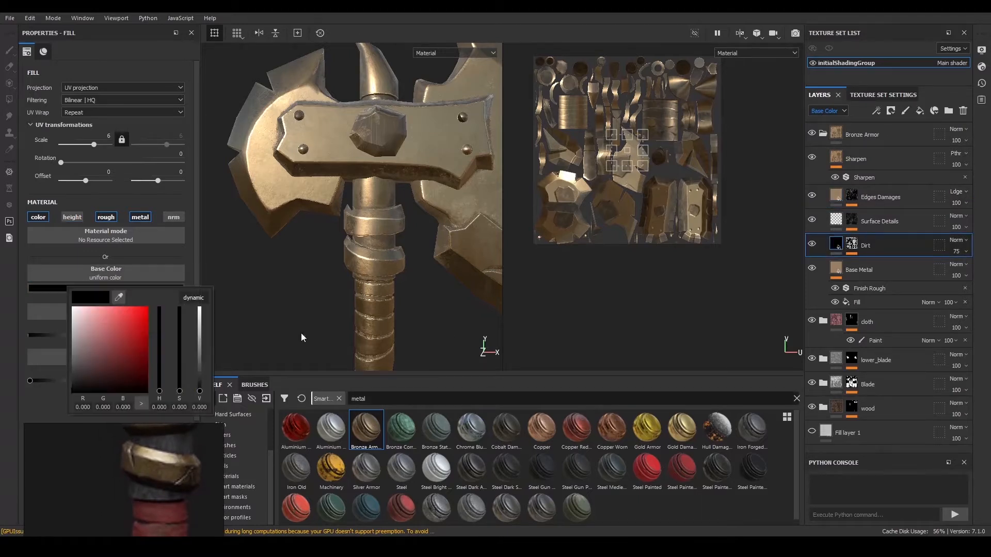
{"action": "mouse_move", "coordinate": [202, 384]}
{"action": "left_mouse_down"}
{"action": "mouse_move", "coordinate": [205, 374]}
{"action": "mouse_move", "coordinate": [204, 389]}
{"action": "left_mouse_up"}
{"action": "left_click", "coordinate": [860, 243]}
{"action": "left_click", "coordinate": [811, 245]}
{"action": "left_click", "coordinate": [810, 246]}
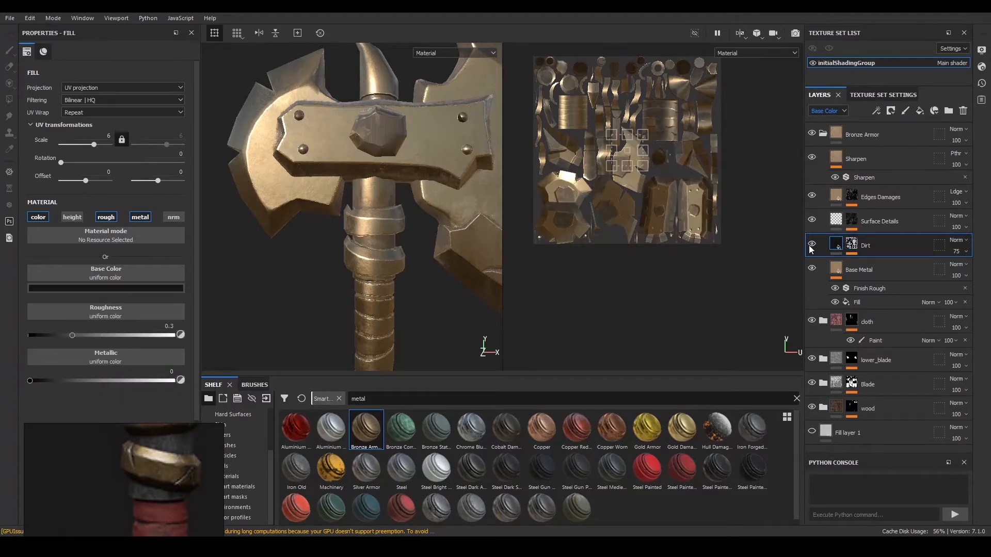
Step: Examine what the Edges Damages, Sharpen and Dirt layers contribute to the bronze by toggling their visibility
{"action": "left_click", "coordinate": [883, 197]}
{"action": "scroll", "coordinate": [400, 209], "scroll_direction": "up", "scroll_amount": 5}
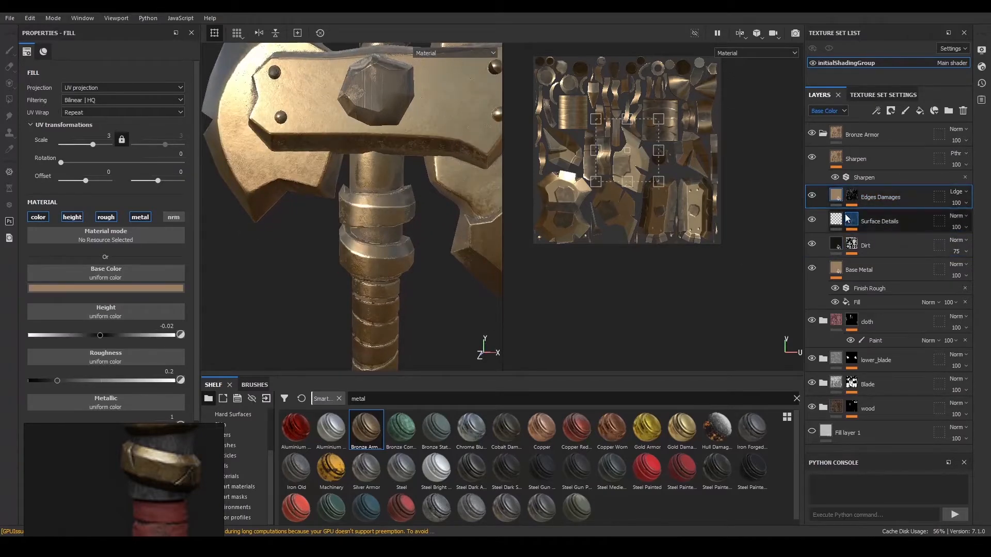
{"action": "left_click", "coordinate": [852, 159]}
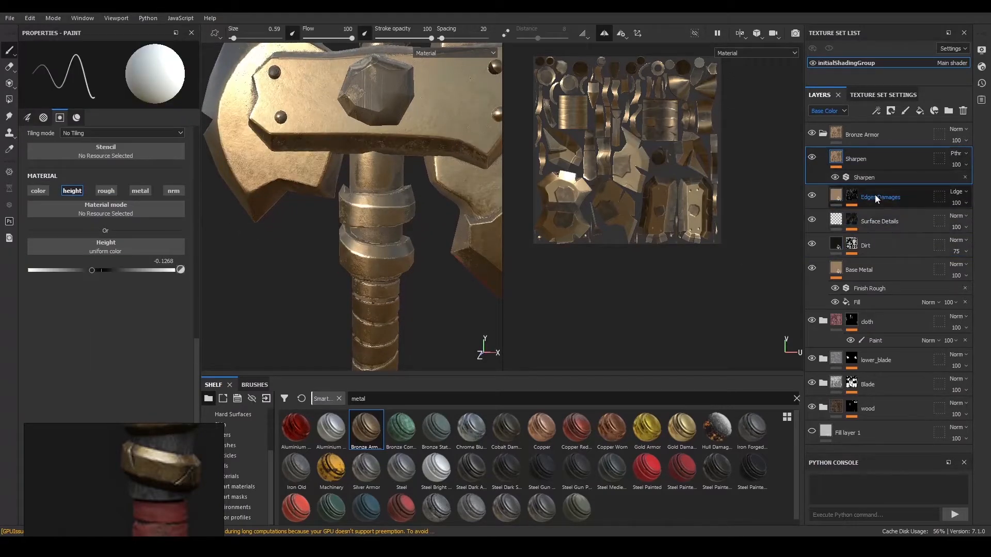
{"action": "left_click", "coordinate": [815, 202]}
{"action": "left_click", "coordinate": [813, 250]}
{"action": "left_click", "coordinate": [813, 246]}
{"action": "left_click_drag", "start_coordinate": [413, 248], "coordinate": [384, 186], "text": "alt"}
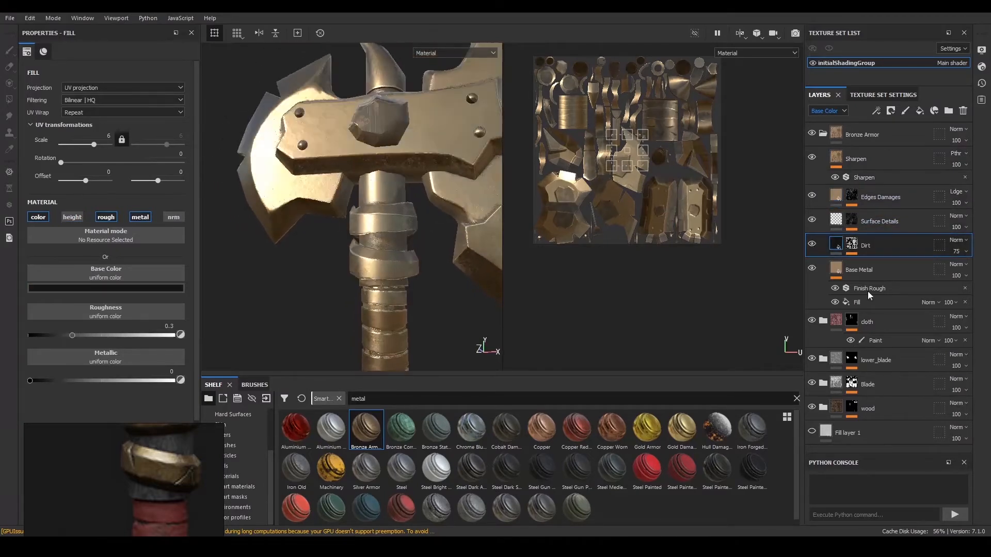
Step: Toggle the Base Metal layer's visibility and examine the bronze on the axe head and handle rings
{"action": "left_click", "coordinate": [812, 269]}
{"action": "left_click", "coordinate": [812, 269]}
{"action": "left_click", "coordinate": [812, 269]}
{"action": "left_click", "coordinate": [810, 268]}
{"action": "left_click_drag", "start_coordinate": [434, 212], "coordinate": [438, 222], "text": "alt"}
{"action": "right_click_drag", "start_coordinate": [437, 222], "coordinate": [454, 256], "text": "alt"}
{"action": "left_click_drag", "start_coordinate": [453, 256], "coordinate": [398, 212], "text": "alt"}
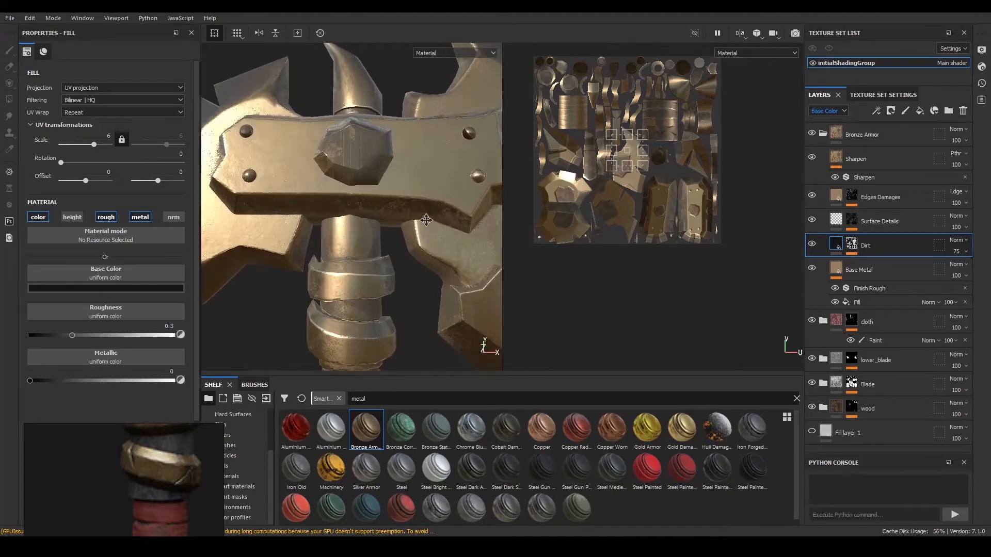
{"action": "middle_click_drag", "start_coordinate": [398, 212], "coordinate": [394, 167], "text": "alt"}
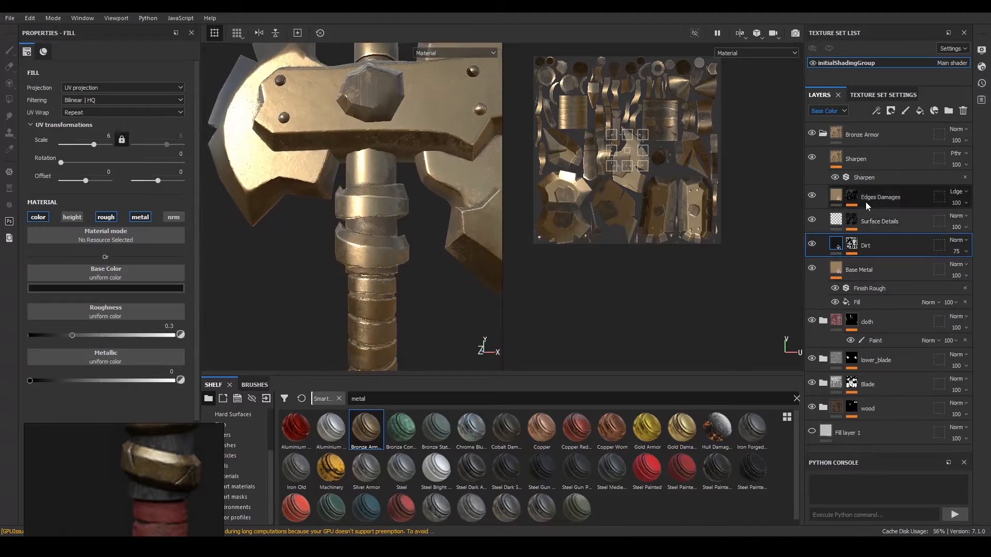
Step: Compare the axe with the Edges Damages, Base Metal, Sharpen and Surface Details layers each hidden and shown
{"action": "left_click", "coordinate": [828, 195]}
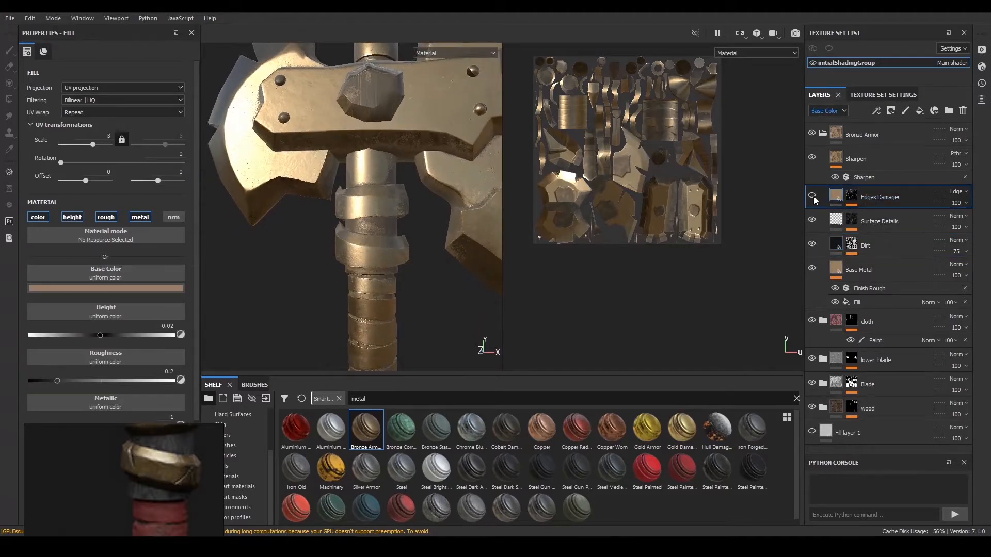
{"action": "left_click", "coordinate": [868, 219]}
{"action": "left_click", "coordinate": [856, 268]}
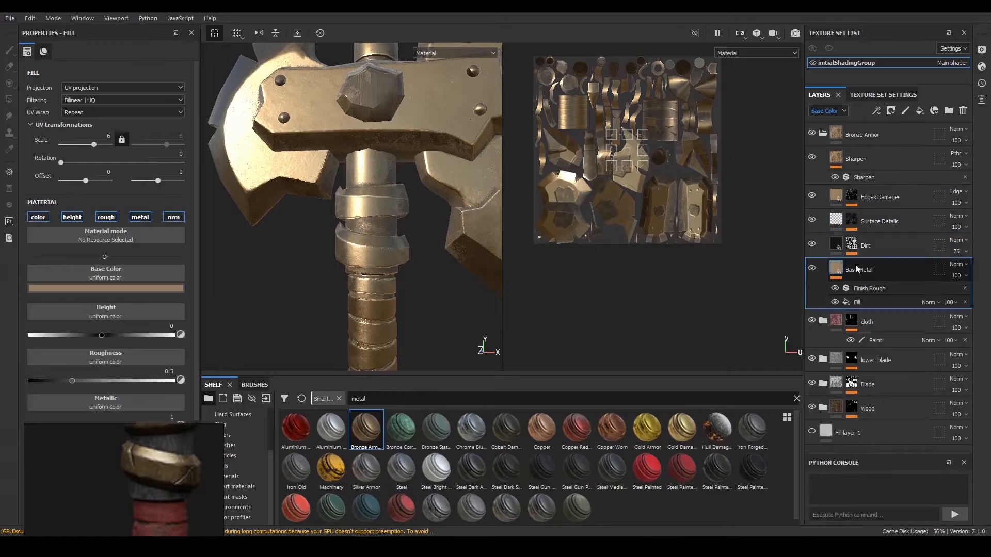
{"action": "left_click", "coordinate": [811, 268]}
{"action": "left_click", "coordinate": [812, 267]}
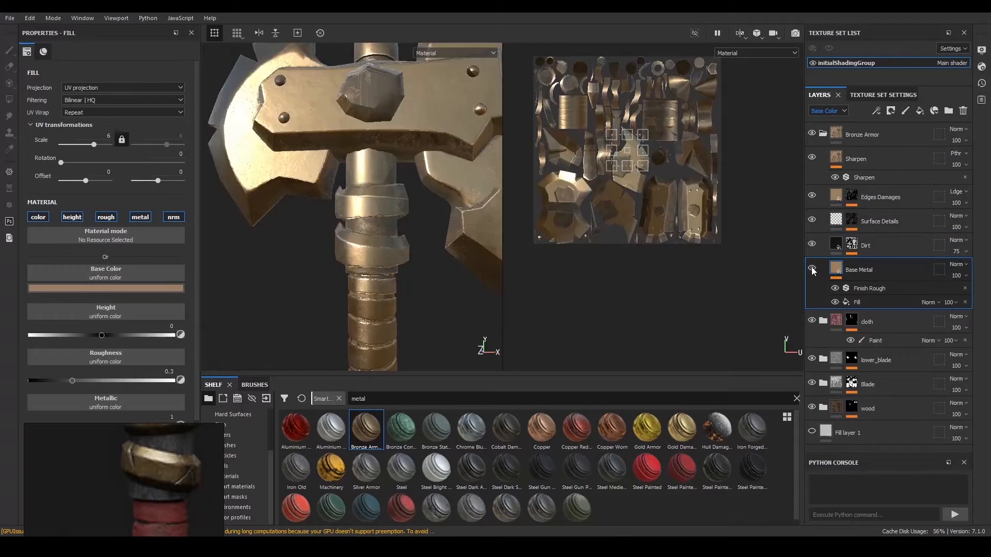
{"action": "left_click", "coordinate": [829, 163]}
{"action": "left_click", "coordinate": [812, 158]}
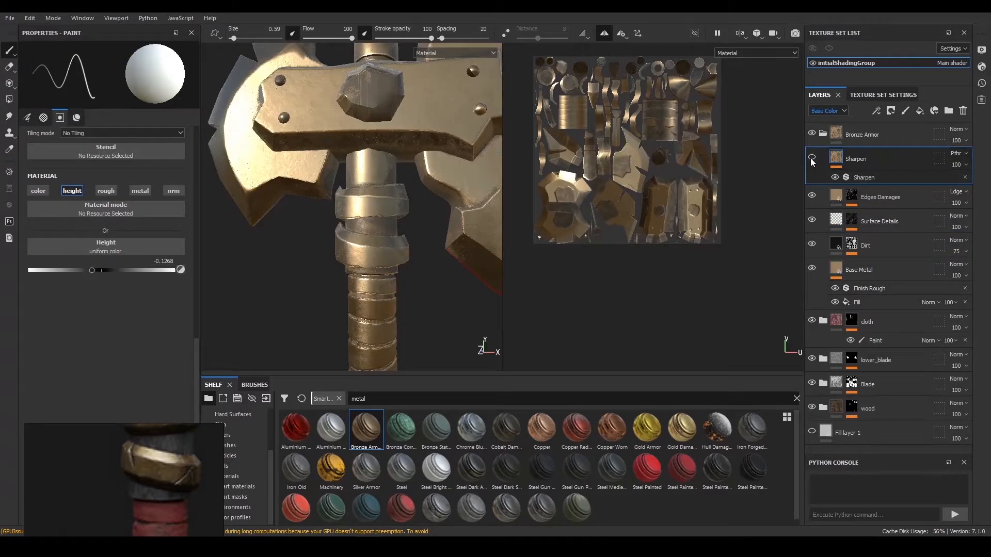
{"action": "left_click", "coordinate": [820, 196]}
{"action": "left_click", "coordinate": [820, 219]}
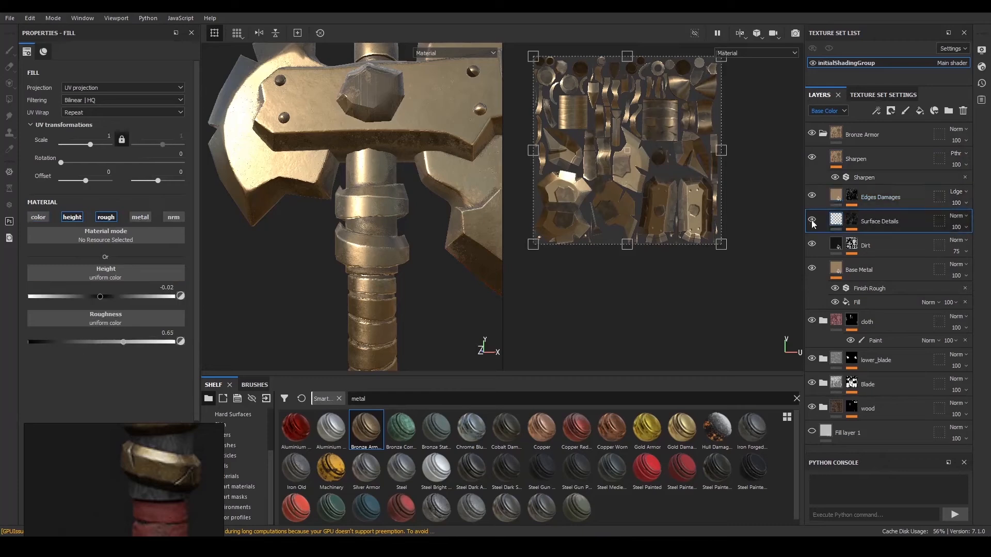
{"action": "mouse_move", "coordinate": [419, 192]}
{"action": "left_mouse_down", "text": "alt"}
{"action": "mouse_move", "coordinate": [411, 189]}
{"action": "mouse_move", "coordinate": [429, 175]}
{"action": "mouse_move", "coordinate": [408, 187]}
{"action": "left_mouse_up", "text": "alt"}
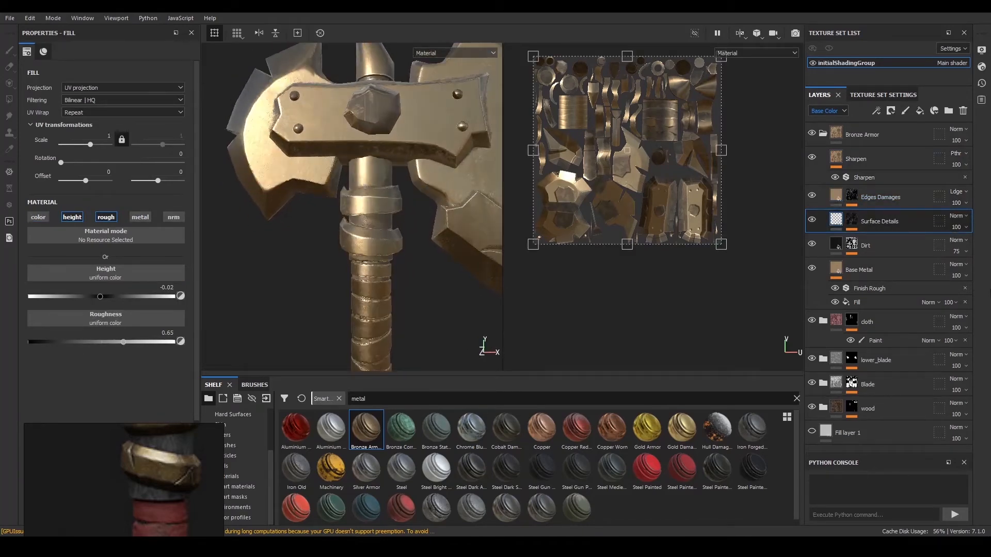
Step: Set the histogram position of Base Metal's Finish Rough filter to 0.59 and its roughness fill's balance to 0.45
{"action": "left_click", "coordinate": [882, 274]}
{"action": "left_click", "coordinate": [890, 288]}
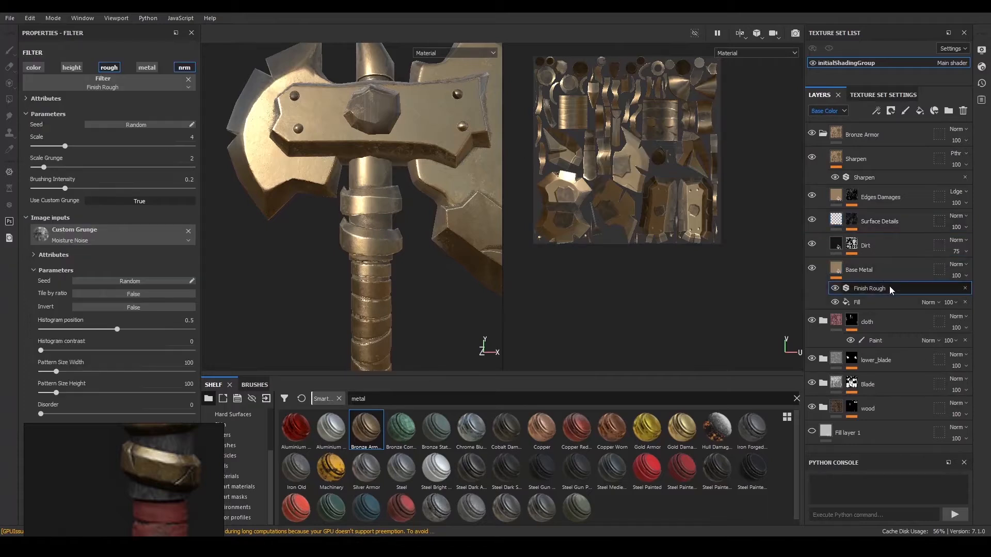
{"action": "left_click_drag", "start_coordinate": [117, 329], "coordinate": [131, 334]}
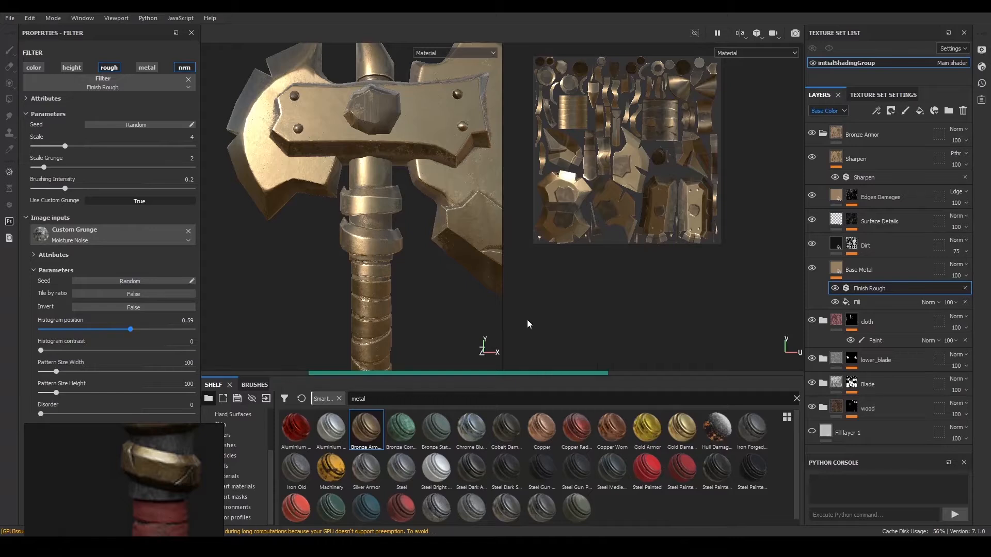
{"action": "left_click", "coordinate": [873, 300]}
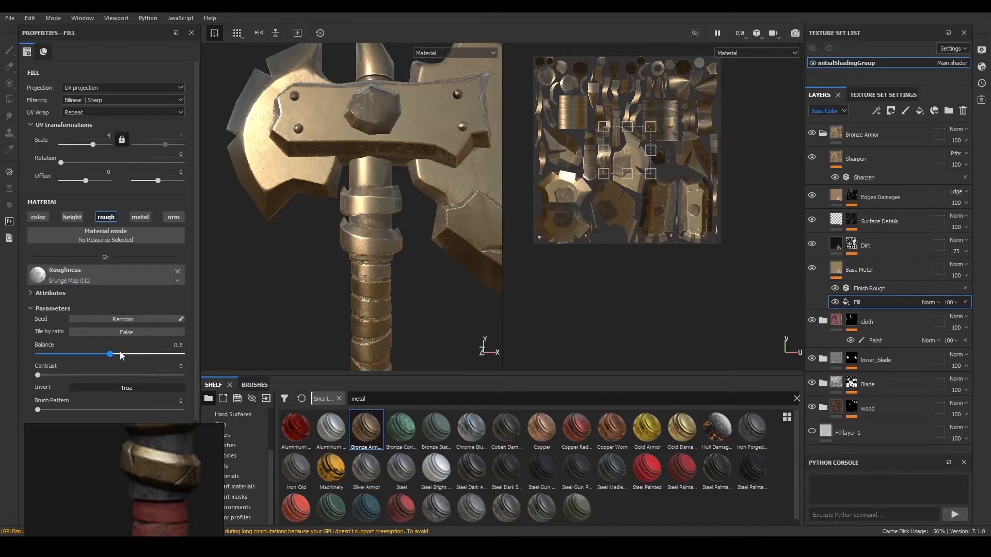
{"action": "left_click_drag", "start_coordinate": [128, 357], "coordinate": [104, 358]}
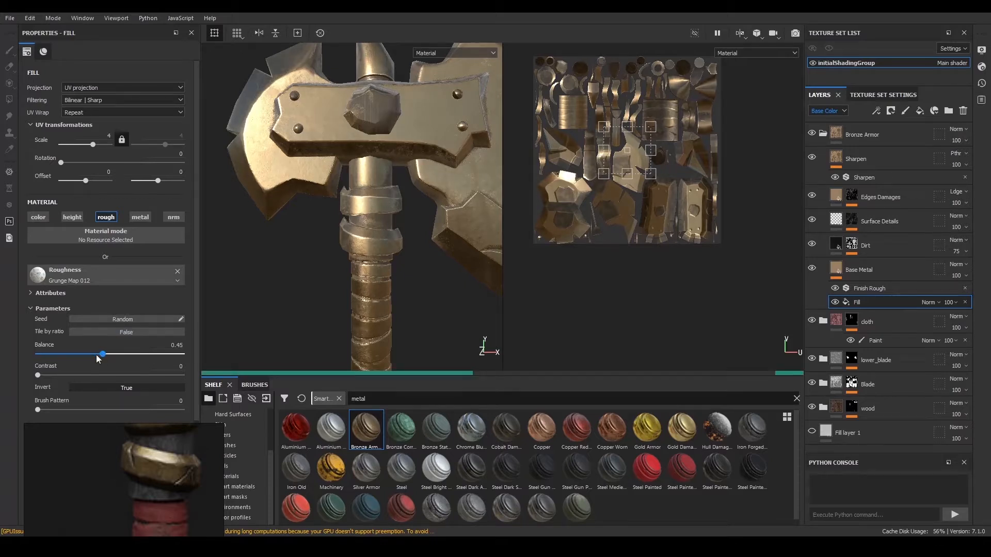
Step: Raise the Base Metal layer's roughness to about 0.47, checking the handle rings with the layer hidden and shown
{"action": "left_click", "coordinate": [871, 275]}
{"action": "left_click_drag", "start_coordinate": [71, 380], "coordinate": [86, 380]}
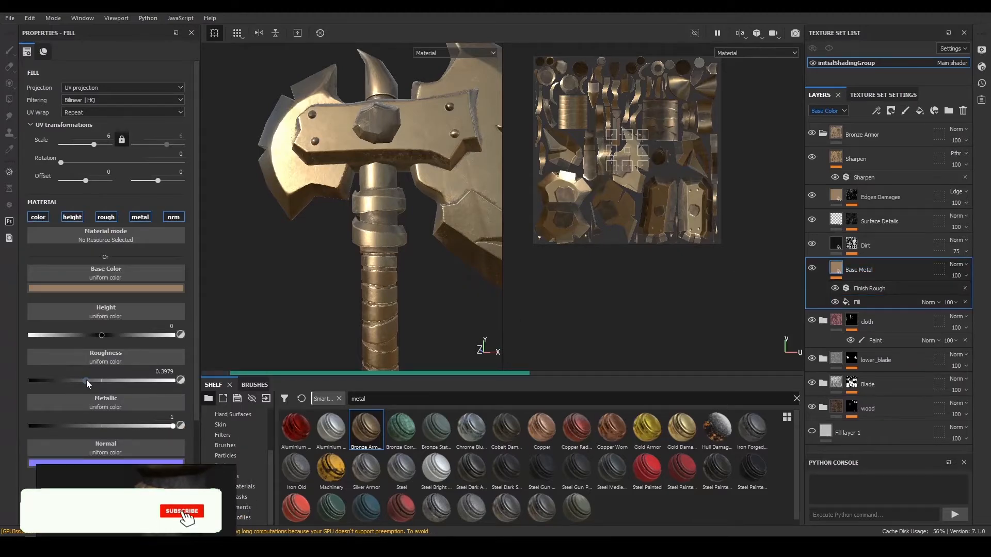
{"action": "left_click_drag", "start_coordinate": [242, 333], "coordinate": [279, 331], "text": "alt"}
{"action": "scroll", "coordinate": [361, 207], "scroll_direction": "up", "scroll_amount": 3}
{"action": "left_click_drag", "start_coordinate": [86, 381], "coordinate": [94, 382]}
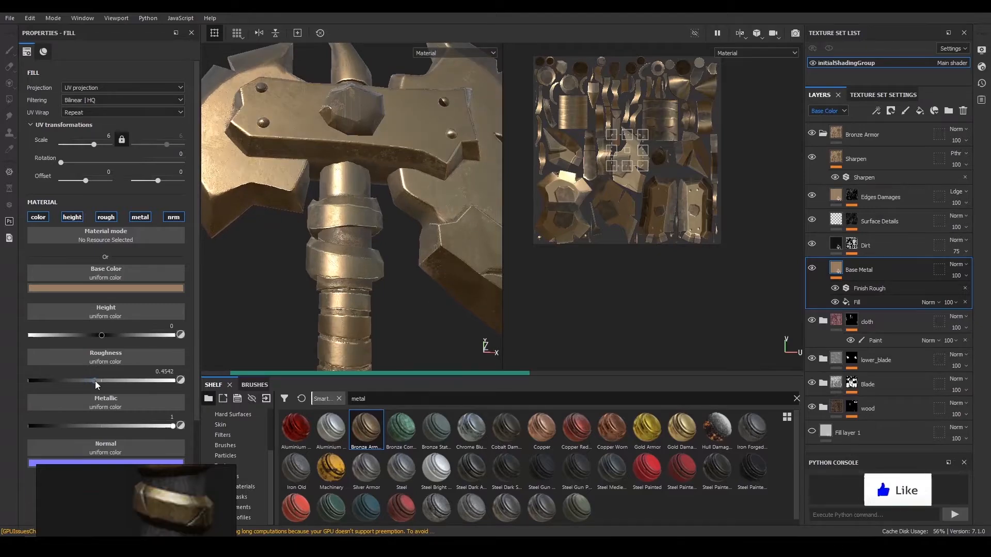
{"action": "left_click_drag", "start_coordinate": [352, 224], "coordinate": [382, 274], "text": "alt"}
{"action": "scroll", "coordinate": [405, 286], "scroll_direction": "up", "scroll_amount": 3}
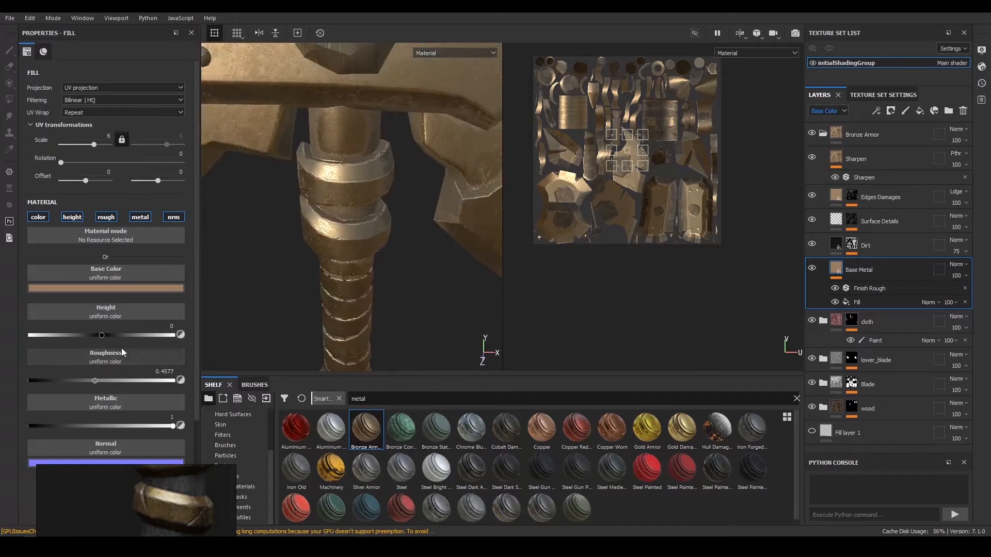
{"action": "mouse_move", "coordinate": [98, 379]}
{"action": "left_mouse_down"}
{"action": "mouse_move", "coordinate": [113, 377]}
{"action": "mouse_move", "coordinate": [103, 377]}
{"action": "left_mouse_up"}
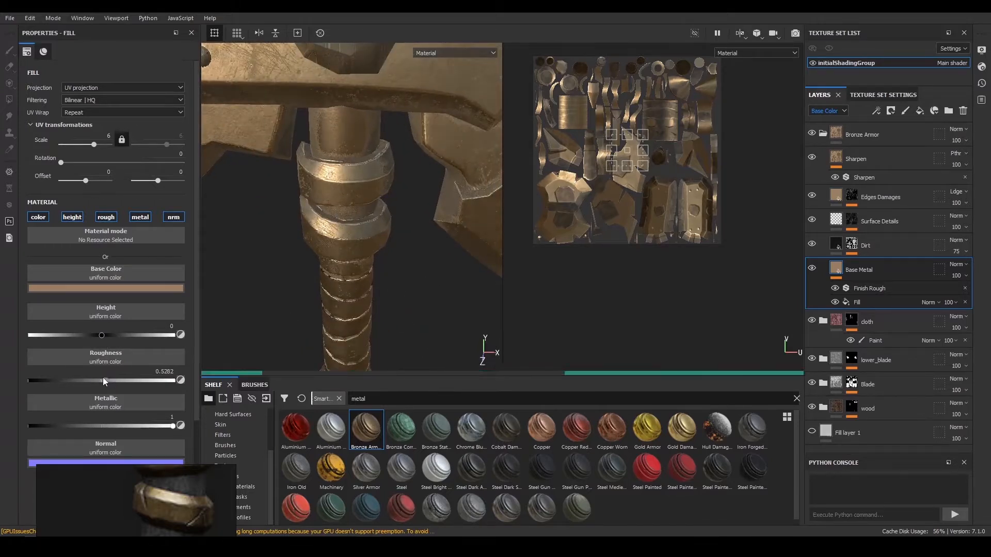
{"action": "left_click_drag", "start_coordinate": [356, 216], "coordinate": [340, 289], "text": "alt"}
{"action": "left_click_drag", "start_coordinate": [103, 380], "coordinate": [97, 380]}
{"action": "left_click_drag", "start_coordinate": [395, 193], "coordinate": [368, 124], "text": "alt"}
{"action": "scroll", "coordinate": [375, 218], "scroll_direction": "up", "scroll_amount": 3}
{"action": "left_click_drag", "start_coordinate": [378, 224], "coordinate": [358, 261], "text": "alt"}
{"action": "scroll", "coordinate": [359, 261], "scroll_direction": "up", "scroll_amount": 2}
{"action": "left_click", "coordinate": [812, 268]}
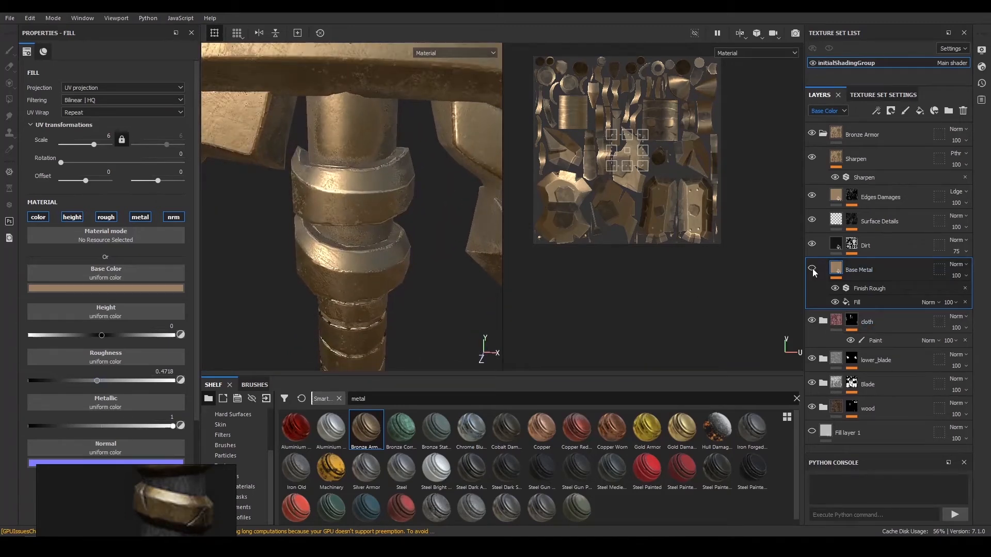
{"action": "left_click", "coordinate": [813, 268]}
Step: Collapse the Bronze Armor folder and add a black mask to it
{"action": "scroll", "coordinate": [455, 243], "scroll_direction": "down", "scroll_amount": 2}
{"action": "left_click_drag", "start_coordinate": [455, 243], "coordinate": [355, 160], "text": "alt"}
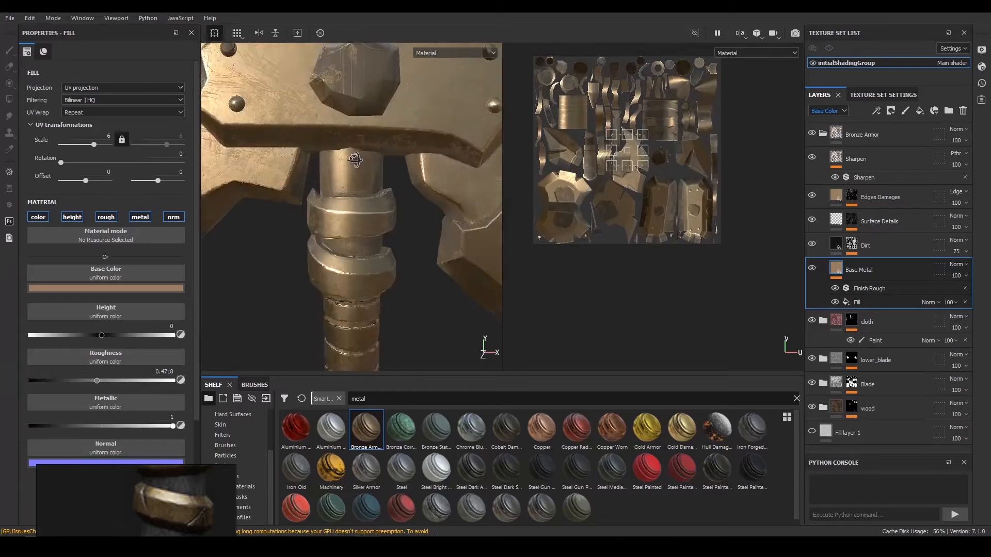
{"action": "scroll", "coordinate": [355, 159], "scroll_direction": "down", "scroll_amount": 3}
{"action": "left_click", "coordinate": [857, 133]}
{"action": "left_click", "coordinate": [823, 134]}
{"action": "key", "text": "f"}
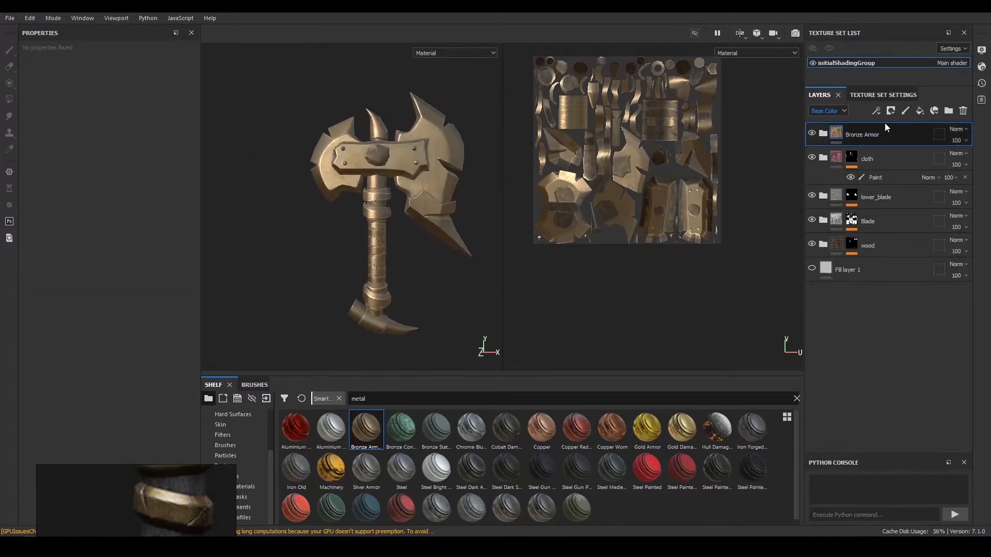
{"action": "left_click", "coordinate": [891, 110]}
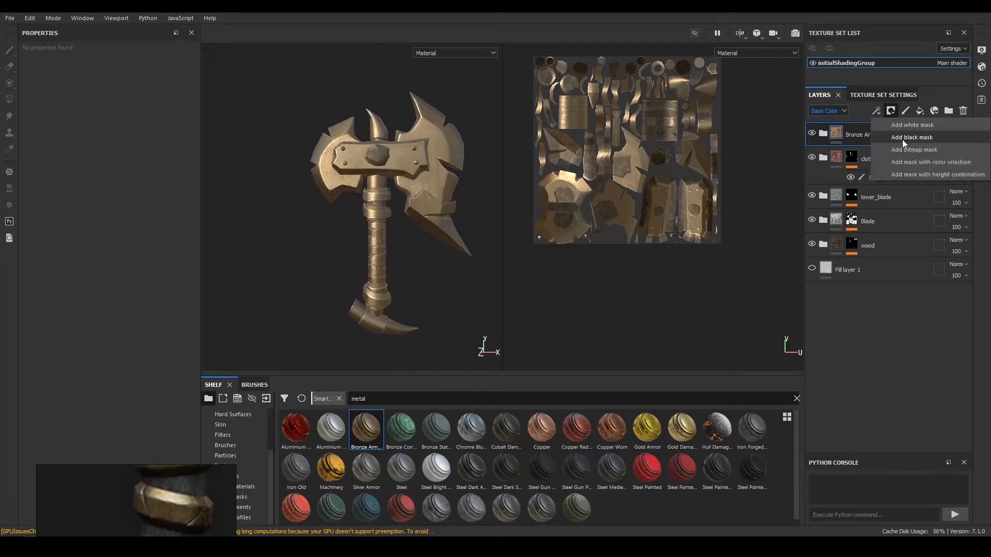
{"action": "left_click", "coordinate": [898, 138]}
Step: Add a paint effect to the Bronze Armor mask and activate the Polygon Fill tool
{"action": "left_click", "coordinate": [876, 112]}
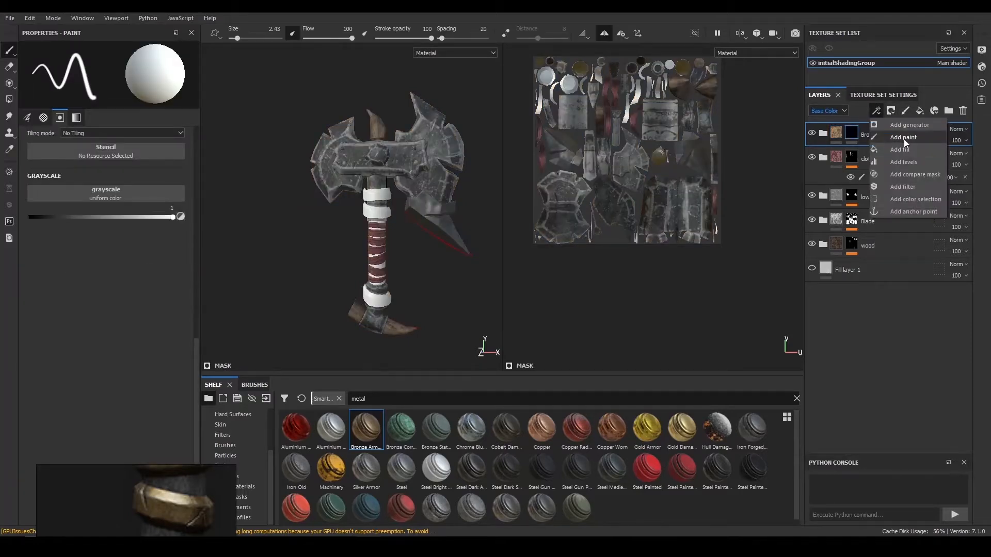
{"action": "left_click", "coordinate": [904, 138]}
{"action": "key", "text": "4"}
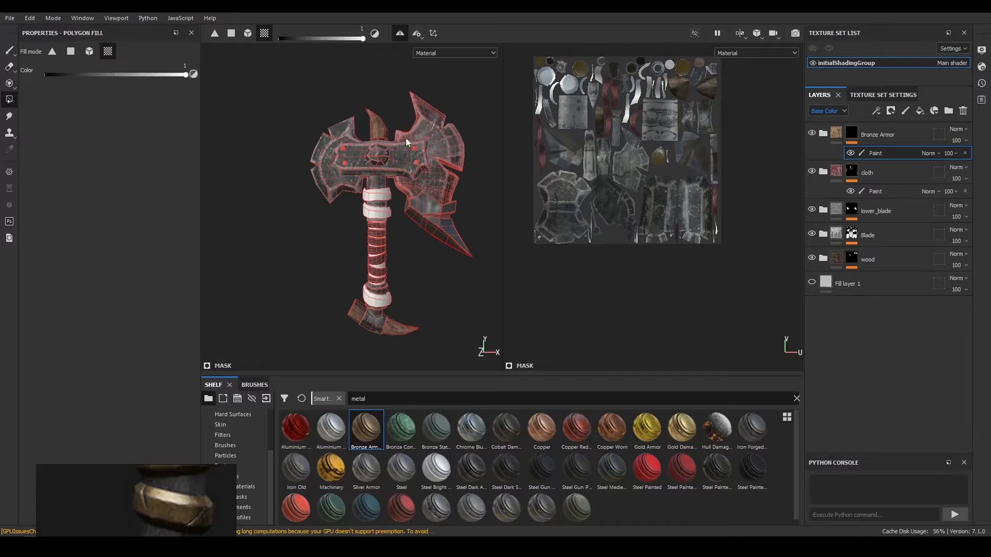
Step: Fill the two rings below the axe head in the Bronze Armor mask with Polygon Fill
{"action": "middle_click_drag", "start_coordinate": [406, 142], "coordinate": [361, 160], "text": "alt"}
{"action": "right_click_drag", "start_coordinate": [361, 160], "coordinate": [358, 189], "text": "alt"}
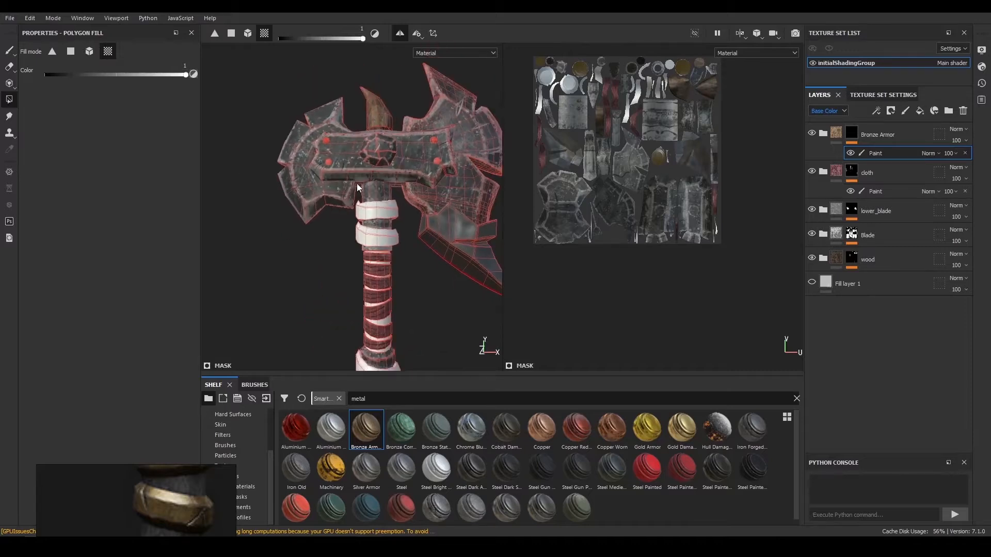
{"action": "right_click_drag", "start_coordinate": [404, 221], "coordinate": [438, 274], "text": "alt"}
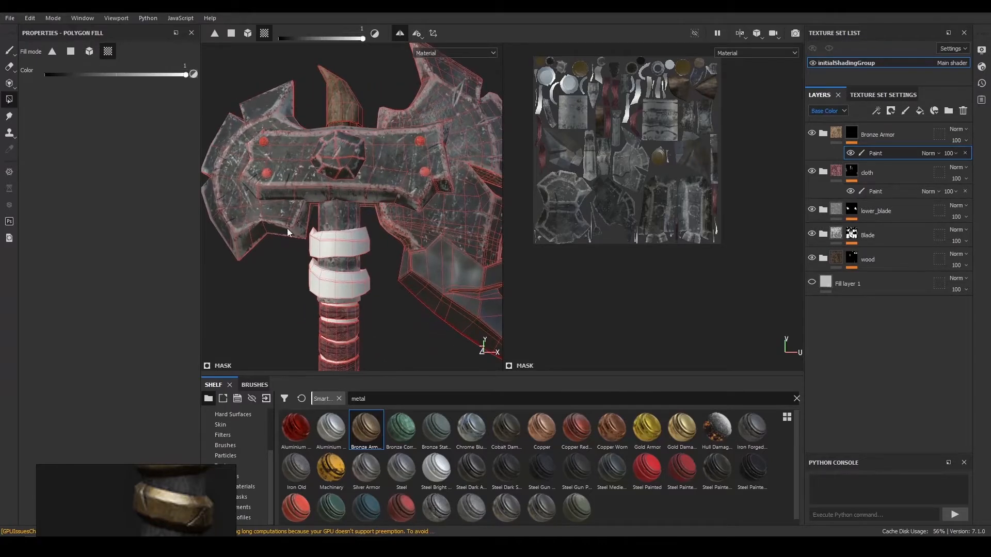
{"action": "right_click_drag", "start_coordinate": [362, 266], "coordinate": [399, 274], "text": "alt"}
{"action": "left_click", "coordinate": [359, 229]}
{"action": "left_click_drag", "start_coordinate": [359, 229], "coordinate": [346, 248], "text": "alt"}
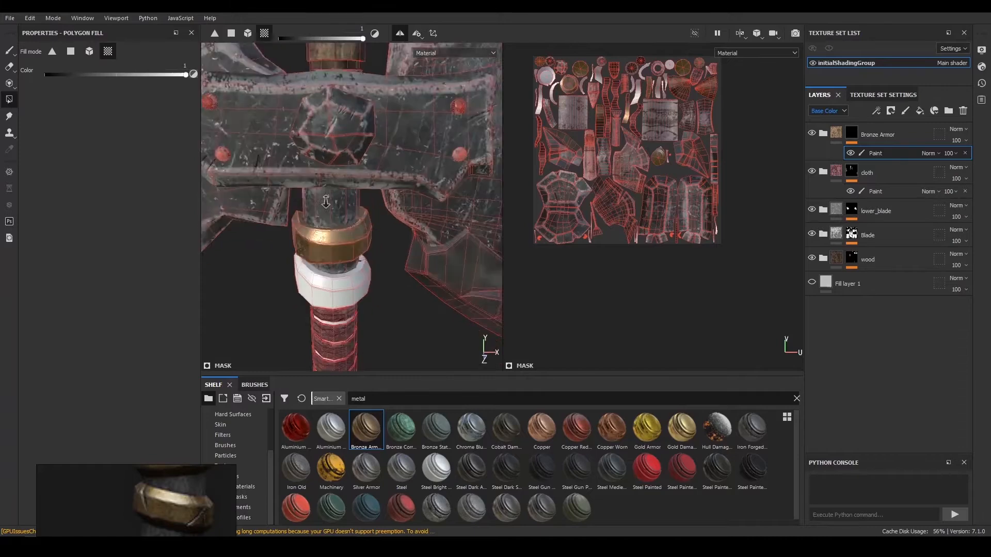
{"action": "right_click_drag", "start_coordinate": [346, 247], "coordinate": [355, 241], "text": "alt"}
{"action": "left_click_drag", "start_coordinate": [356, 240], "coordinate": [352, 222], "text": "alt"}
{"action": "left_click", "coordinate": [349, 269]}
{"action": "left_click", "coordinate": [360, 286]}
Step: Fill the ring at the handle's lower end in the Bronze Armor mask and return to the Paint tool
{"action": "right_click_drag", "start_coordinate": [361, 287], "coordinate": [388, 174], "text": "alt"}
{"action": "middle_click_drag", "start_coordinate": [388, 173], "coordinate": [398, 57], "text": "alt"}
{"action": "right_click_drag", "start_coordinate": [369, 258], "coordinate": [414, 321], "text": "alt"}
{"action": "left_click", "coordinate": [354, 274]}
{"action": "left_click", "coordinate": [349, 277]}
{"action": "left_click_drag", "start_coordinate": [349, 278], "coordinate": [330, 305], "text": "alt"}
{"action": "right_click_drag", "start_coordinate": [330, 289], "coordinate": [356, 310], "text": "alt"}
{"action": "middle_click_drag", "start_coordinate": [351, 274], "coordinate": [347, 251], "text": "alt"}
{"action": "left_click", "coordinate": [304, 264]}
{"action": "right_click_drag", "start_coordinate": [305, 263], "coordinate": [273, 170], "text": "alt"}
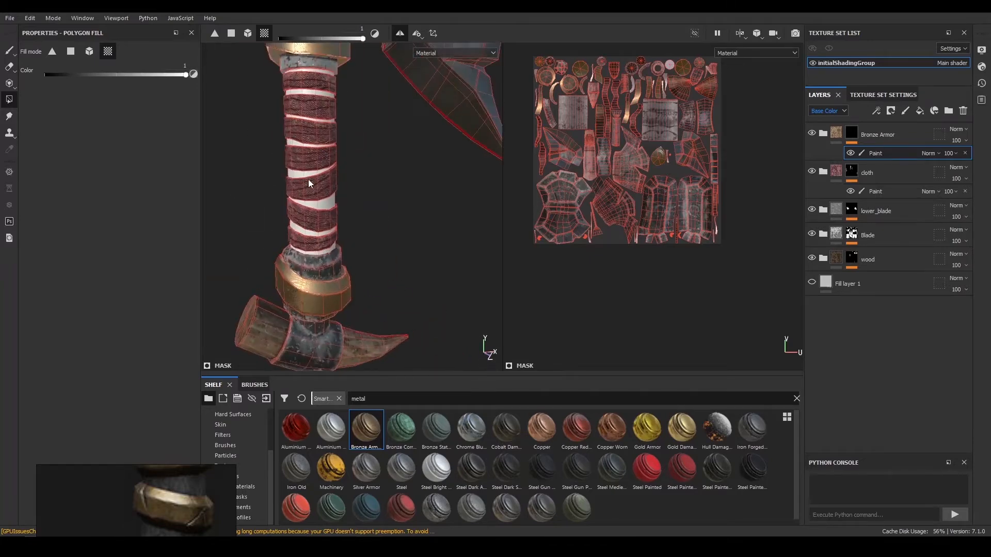
{"action": "left_click_drag", "start_coordinate": [272, 170], "coordinate": [248, 145], "text": "alt"}
{"action": "left_click", "coordinate": [9, 50]}
Step: Expand the Bronze Armor folder and add a fill layer above its Sharpen layer
{"action": "right_click_drag", "start_coordinate": [434, 234], "coordinate": [387, 181], "text": "alt"}
{"action": "left_click_drag", "start_coordinate": [387, 181], "coordinate": [382, 199], "text": "alt"}
{"action": "right_click_drag", "start_coordinate": [382, 199], "coordinate": [403, 235], "text": "alt"}
{"action": "left_click_drag", "start_coordinate": [378, 181], "coordinate": [390, 221], "text": "alt"}
{"action": "mouse_move", "coordinate": [389, 220]}
{"action": "right_mouse_down", "text": "alt"}
{"action": "mouse_move", "coordinate": [418, 275]}
{"action": "mouse_move", "coordinate": [392, 232]}
{"action": "right_mouse_up", "text": "alt"}
{"action": "left_click", "coordinate": [856, 174]}
{"action": "left_click", "coordinate": [823, 133]}
{"action": "left_click", "coordinate": [876, 175]}
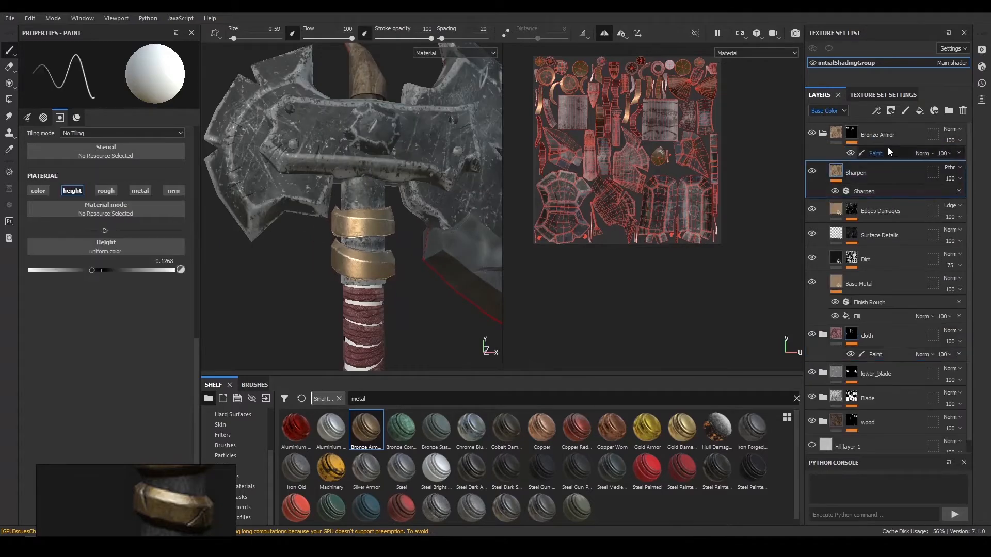
{"action": "left_click", "coordinate": [920, 111]}
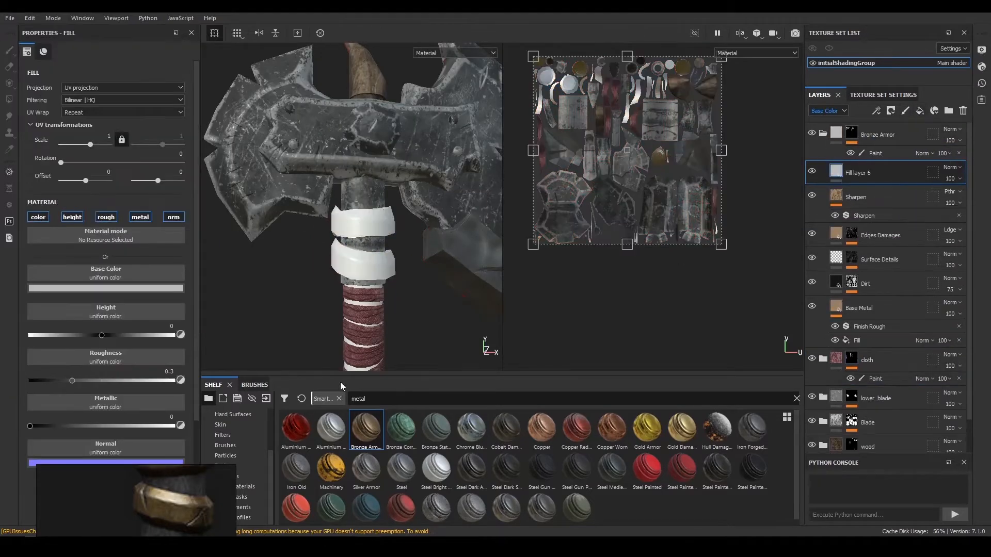
Step: Limit the new fill layer to the color channel and give it a dark brown base color
{"action": "left_click", "coordinate": [40, 218], "text": "alt"}
{"action": "left_click", "coordinate": [121, 291]}
{"action": "left_click_drag", "start_coordinate": [184, 339], "coordinate": [156, 365]}
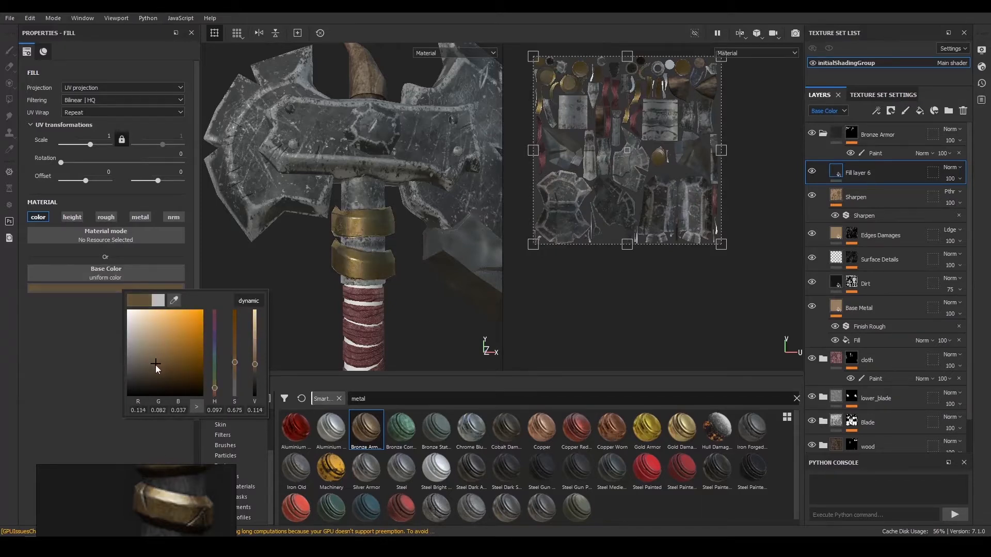
Step: Enable the fill layer's metal channel at about 0.24 and shift its base color to a more saturated dark brown
{"action": "left_click", "coordinate": [139, 217]}
{"action": "mouse_move", "coordinate": [79, 336]}
{"action": "left_mouse_down"}
{"action": "mouse_move", "coordinate": [135, 335]}
{"action": "mouse_move", "coordinate": [64, 339]}
{"action": "left_mouse_up"}
{"action": "left_click", "coordinate": [118, 288]}
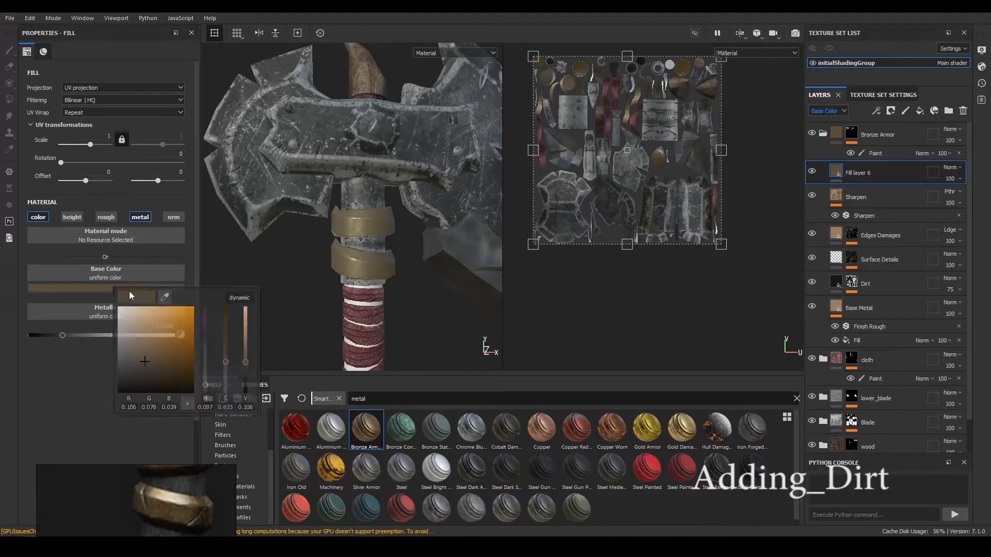
{"action": "left_click", "coordinate": [207, 386]}
{"action": "left_click_drag", "start_coordinate": [180, 365], "coordinate": [187, 370]}
{"action": "left_click_drag", "start_coordinate": [361, 269], "coordinate": [408, 265], "text": "alt"}
{"action": "left_click", "coordinate": [812, 172]}
{"action": "left_click", "coordinate": [812, 172]}
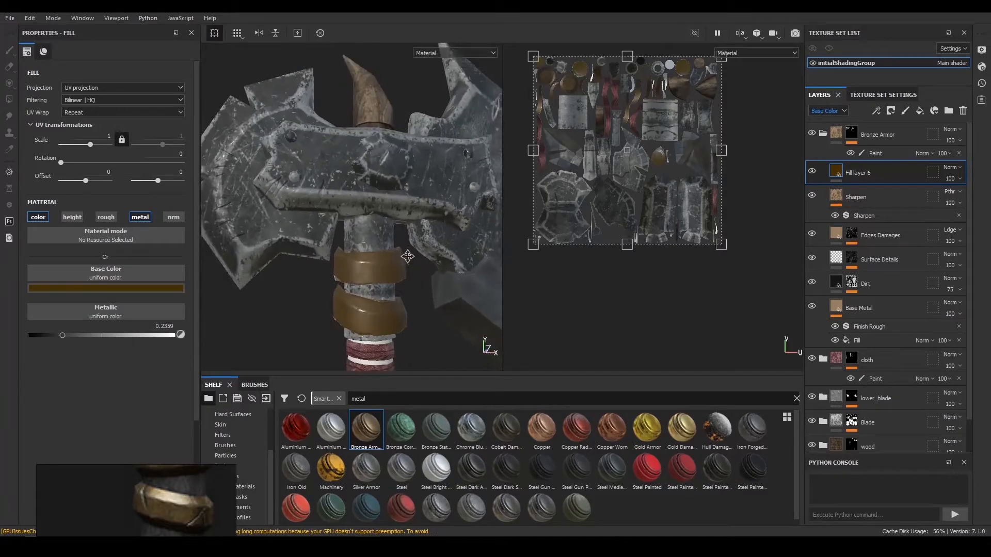
Step: Add a black mask to the brown fill layer in the Bronze Armor folder
{"action": "left_click_drag", "start_coordinate": [366, 248], "coordinate": [445, 243], "text": "alt"}
{"action": "left_click_drag", "start_coordinate": [401, 217], "coordinate": [507, 244], "text": "alt"}
{"action": "left_click", "coordinate": [876, 111]}
{"action": "left_click", "coordinate": [877, 112]}
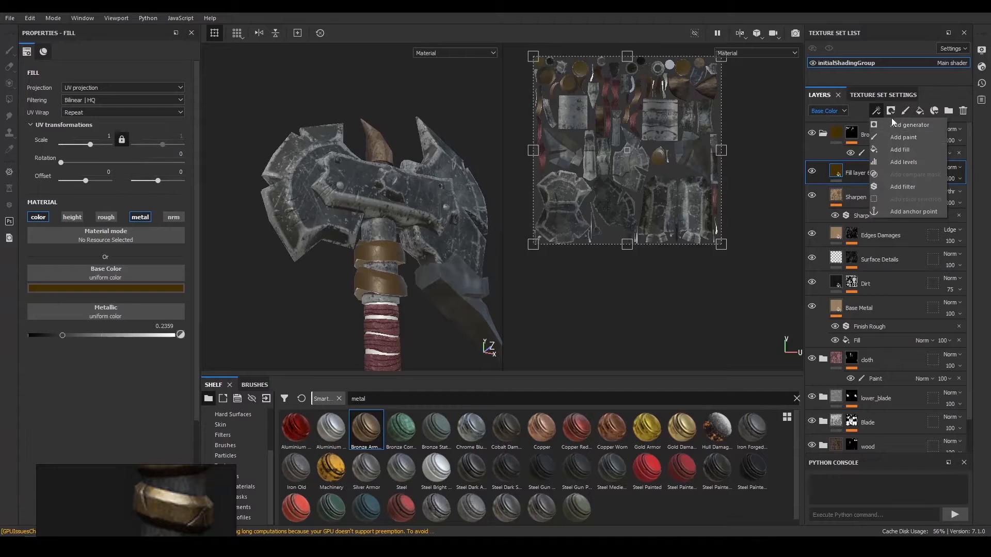
{"action": "left_click_drag", "start_coordinate": [343, 178], "coordinate": [380, 213], "text": "alt"}
{"action": "right_click_drag", "start_coordinate": [380, 217], "coordinate": [413, 271], "text": "alt"}
{"action": "left_click_drag", "start_coordinate": [413, 271], "coordinate": [439, 271], "text": "alt"}
{"action": "left_click", "coordinate": [876, 111]}
{"action": "left_click", "coordinate": [892, 111]}
{"action": "right_click_drag", "start_coordinate": [364, 212], "coordinate": [401, 207], "text": "alt"}
{"action": "left_click_drag", "start_coordinate": [402, 208], "coordinate": [412, 193], "text": "alt"}
{"action": "left_click", "coordinate": [891, 111]}
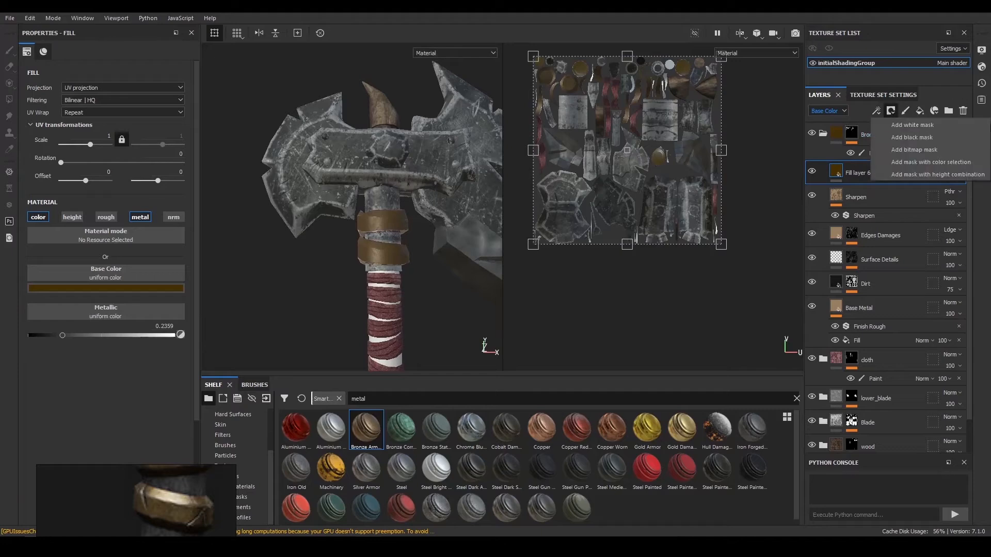
{"action": "left_click", "coordinate": [914, 149]}
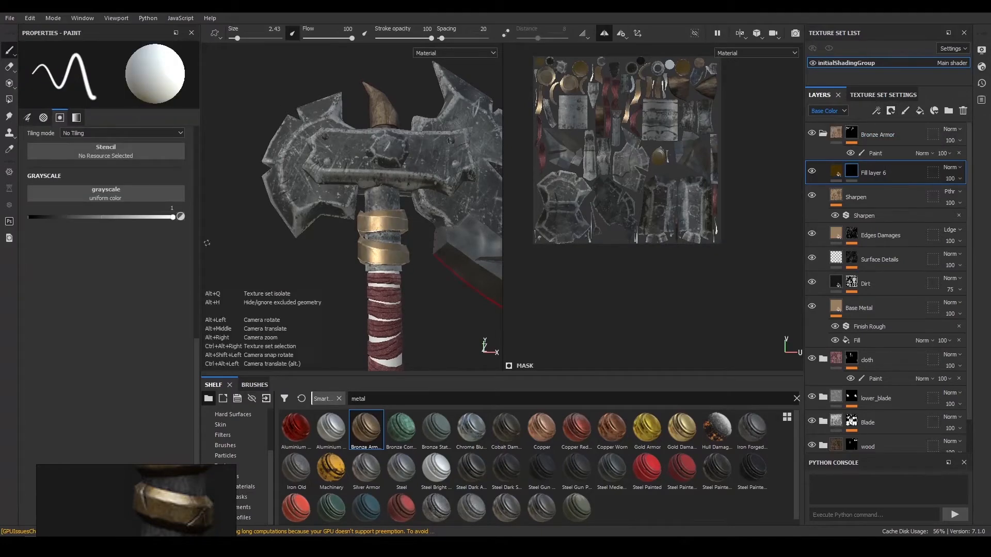
Step: Try the Grunge Leaky Paint texture as the paint brush's grayscale for the fill layer's mask
{"action": "scroll", "coordinate": [381, 194], "scroll_direction": "up", "scroll_amount": 2}
{"action": "left_click", "coordinate": [141, 189]}
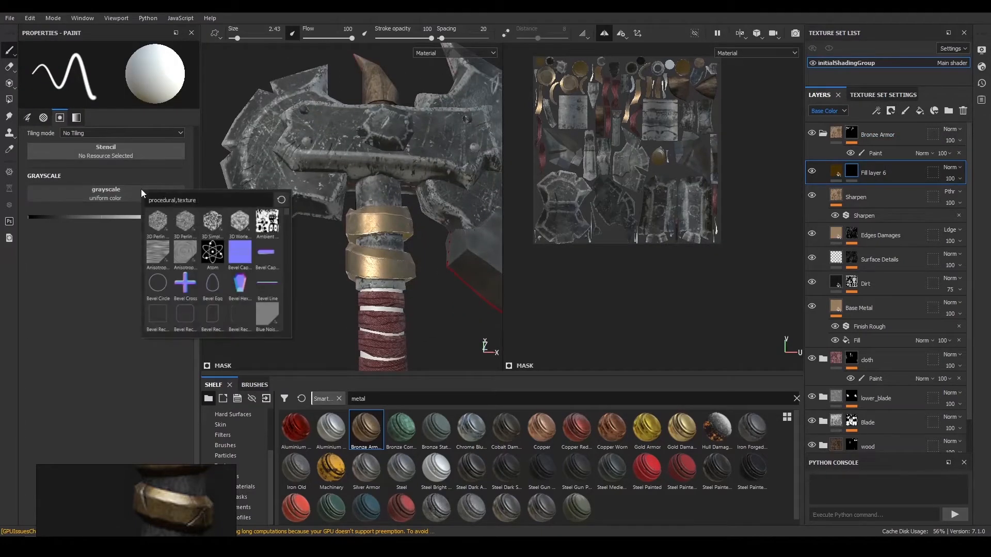
{"action": "type", "text": "grung"}
{"action": "scroll", "coordinate": [194, 251], "scroll_direction": "down", "scroll_amount": 5}
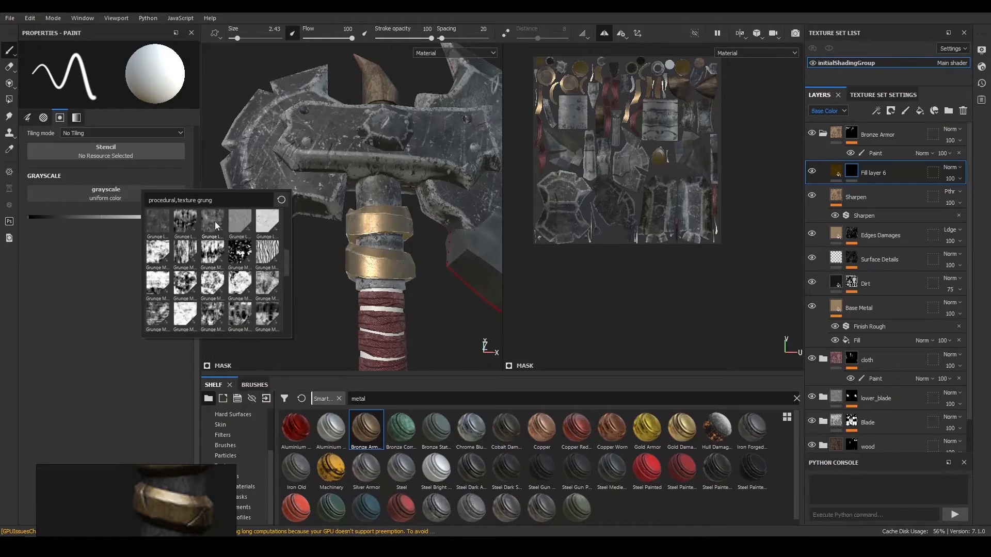
{"action": "left_click", "coordinate": [214, 221]}
{"action": "left_click_drag", "start_coordinate": [421, 252], "coordinate": [411, 254], "text": "alt"}
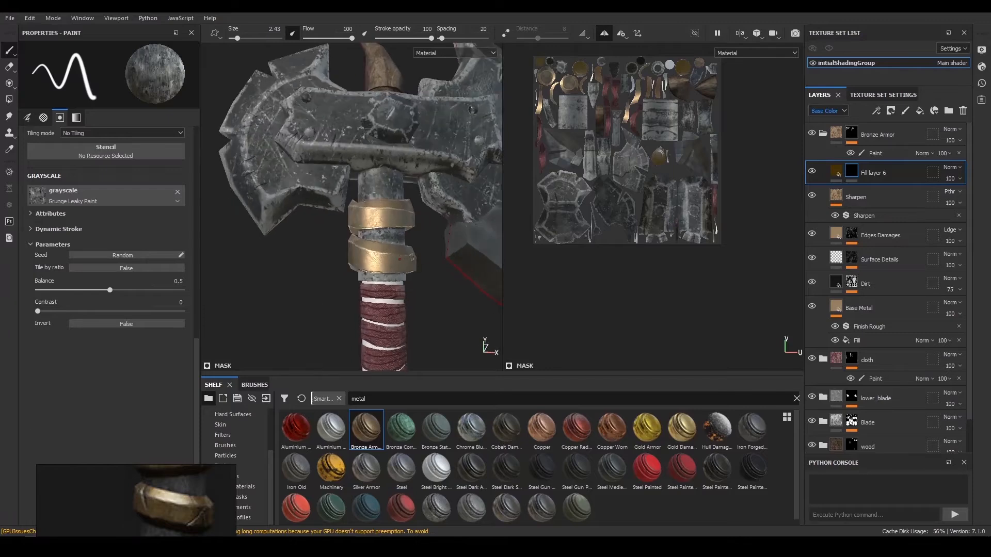
{"action": "scroll", "coordinate": [288, 167], "scroll_direction": "down", "scroll_amount": 2}
Step: Set the fill layer's base color to a bright yellow-orange
{"action": "left_click", "coordinate": [811, 173]}
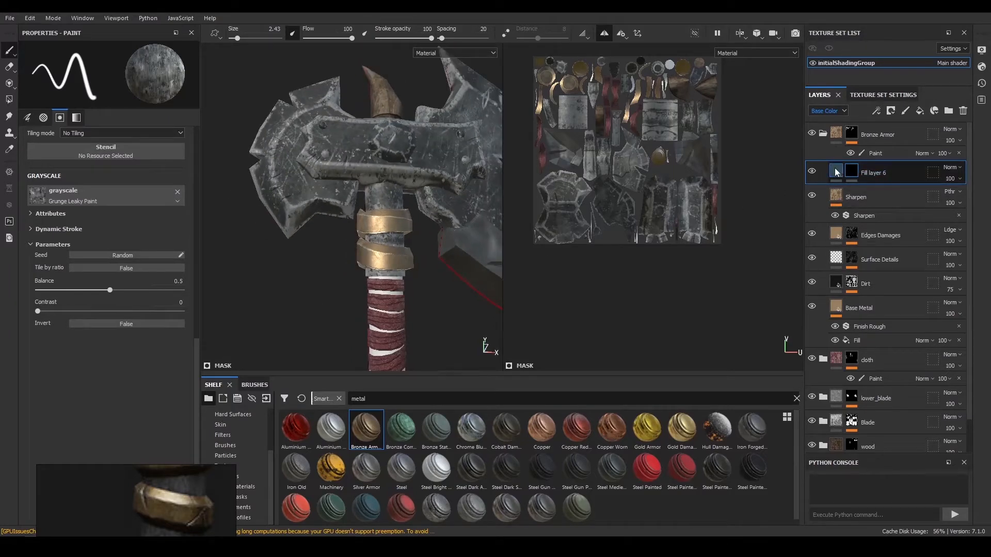
{"action": "left_click", "coordinate": [837, 172]}
{"action": "left_click", "coordinate": [49, 289]}
{"action": "left_click_drag", "start_coordinate": [125, 336], "coordinate": [125, 268]}
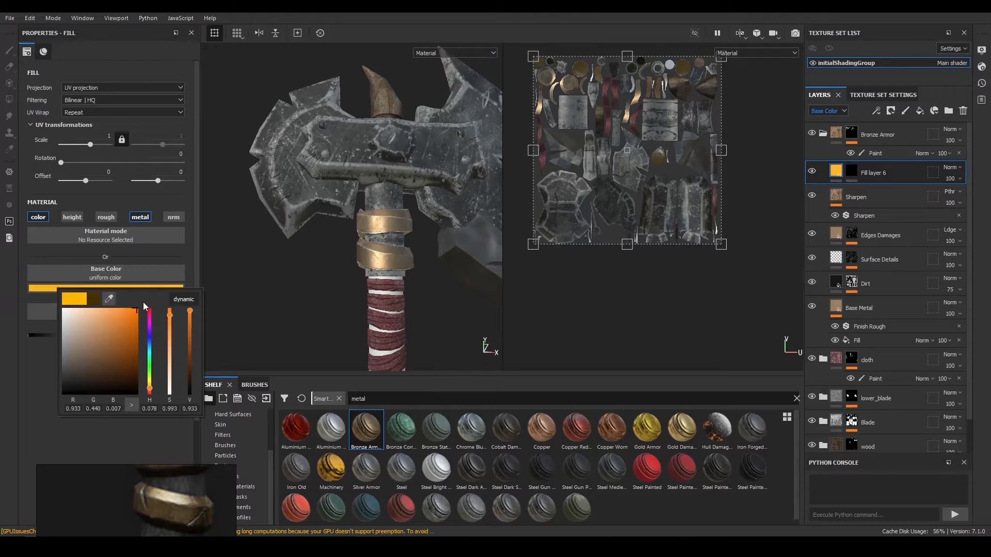
{"action": "left_click", "coordinate": [285, 294]}
{"action": "scroll", "coordinate": [400, 261], "scroll_direction": "up", "scroll_amount": 1}
Step: Clear the brush's grayscale texture and add a fill effect using Grunge Concrete to the fill layer's mask
{"action": "left_click", "coordinate": [852, 172]}
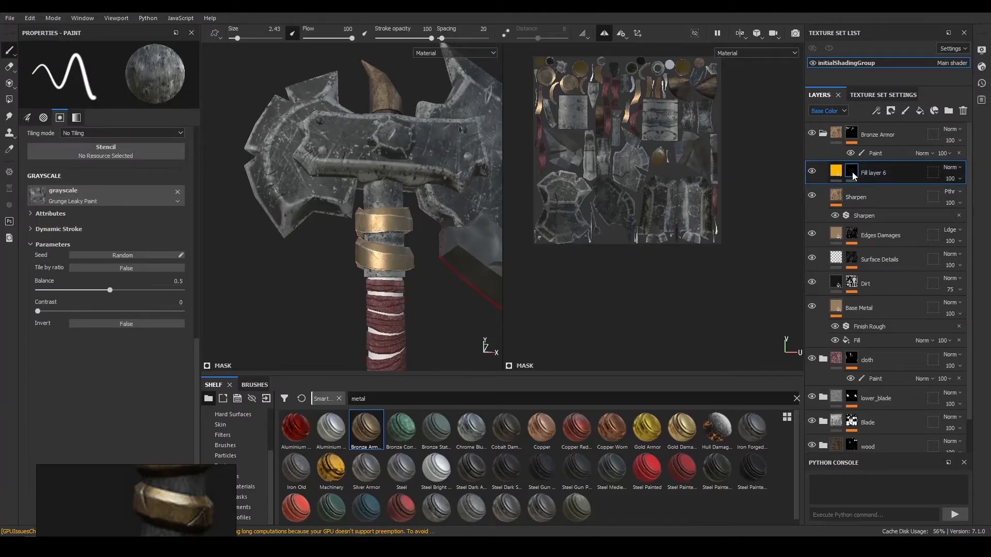
{"action": "scroll", "coordinate": [413, 178], "scroll_direction": "down", "scroll_amount": 1}
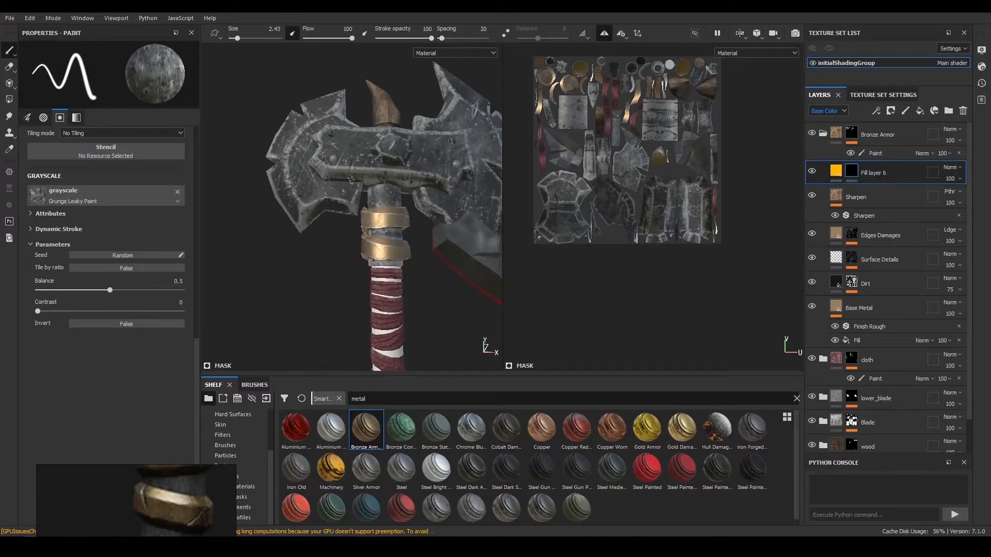
{"action": "left_click", "coordinate": [176, 193]}
{"action": "left_click", "coordinate": [877, 111]}
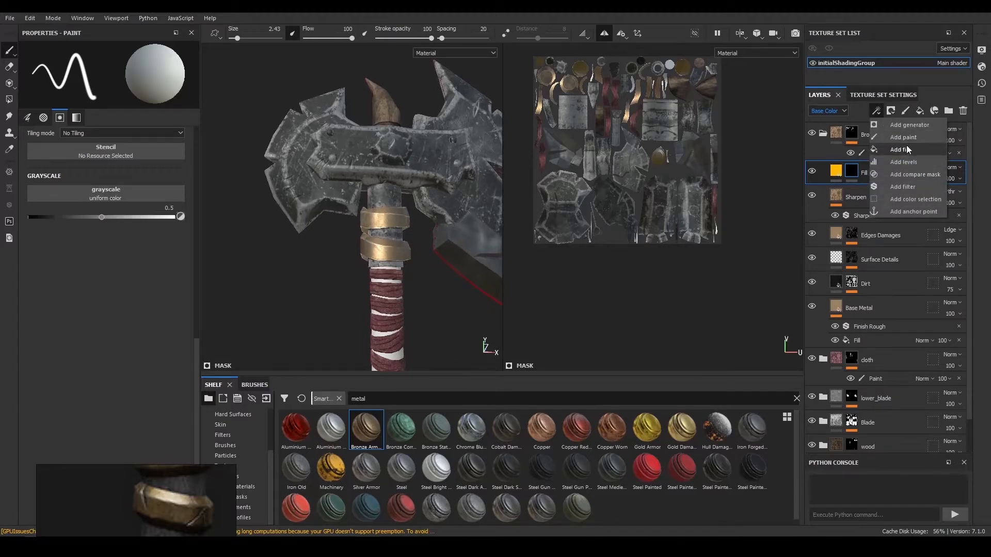
{"action": "left_click", "coordinate": [905, 150]}
{"action": "left_click", "coordinate": [106, 219]}
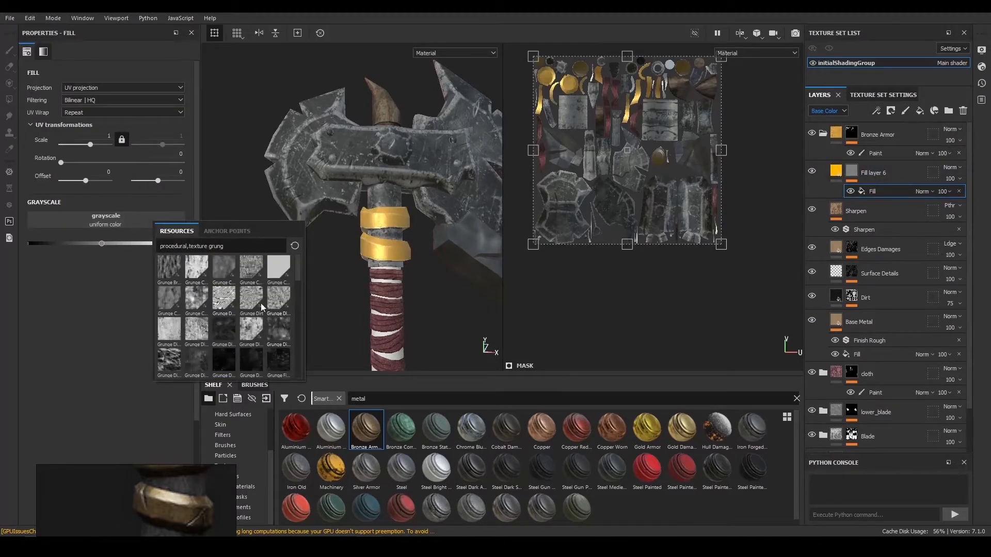
{"action": "left_click", "coordinate": [224, 268]}
Step: Set the Grunge Concrete fill's balance to 0.55 and its projection to Tri-planar
{"action": "scroll", "coordinate": [349, 216], "scroll_direction": "up", "scroll_amount": 2}
{"action": "scroll", "coordinate": [349, 216], "scroll_direction": "down", "scroll_amount": 1}
{"action": "left_click", "coordinate": [813, 171]}
{"action": "left_click", "coordinate": [813, 172]}
{"action": "left_click_drag", "start_coordinate": [148, 301], "coordinate": [118, 305]}
{"action": "mouse_move", "coordinate": [383, 289]}
{"action": "left_mouse_down", "text": "alt"}
{"action": "mouse_move", "coordinate": [391, 311]}
{"action": "mouse_move", "coordinate": [384, 300]}
{"action": "left_mouse_up", "text": "alt"}
{"action": "left_click", "coordinate": [122, 87]}
{"action": "left_click", "coordinate": [88, 113]}
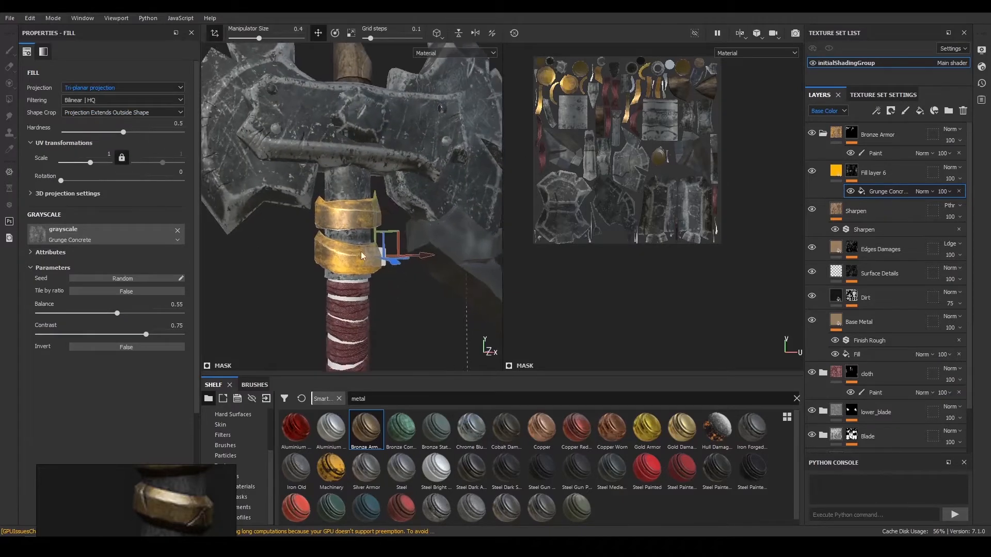
Step: Set the fill layer's base color to near black and compare the rings with the layer hidden and shown
{"action": "left_click", "coordinate": [839, 177]}
{"action": "left_click", "coordinate": [80, 288]}
{"action": "left_click_drag", "start_coordinate": [141, 332], "coordinate": [152, 369]}
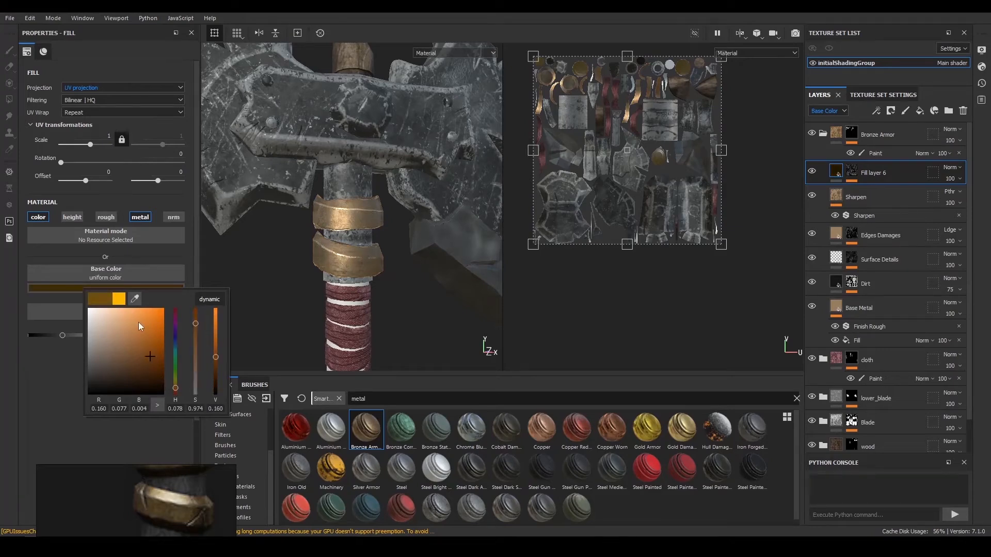
{"action": "left_click", "coordinate": [160, 385]}
{"action": "left_click_drag", "start_coordinate": [393, 279], "coordinate": [361, 268], "text": "alt"}
{"action": "right_click_drag", "start_coordinate": [361, 269], "coordinate": [429, 310], "text": "alt"}
{"action": "left_click_drag", "start_coordinate": [429, 310], "coordinate": [413, 279], "text": "alt"}
{"action": "left_click", "coordinate": [812, 171]}
{"action": "left_click", "coordinate": [812, 171]}
{"action": "left_click_drag", "start_coordinate": [364, 199], "coordinate": [365, 214], "text": "alt"}
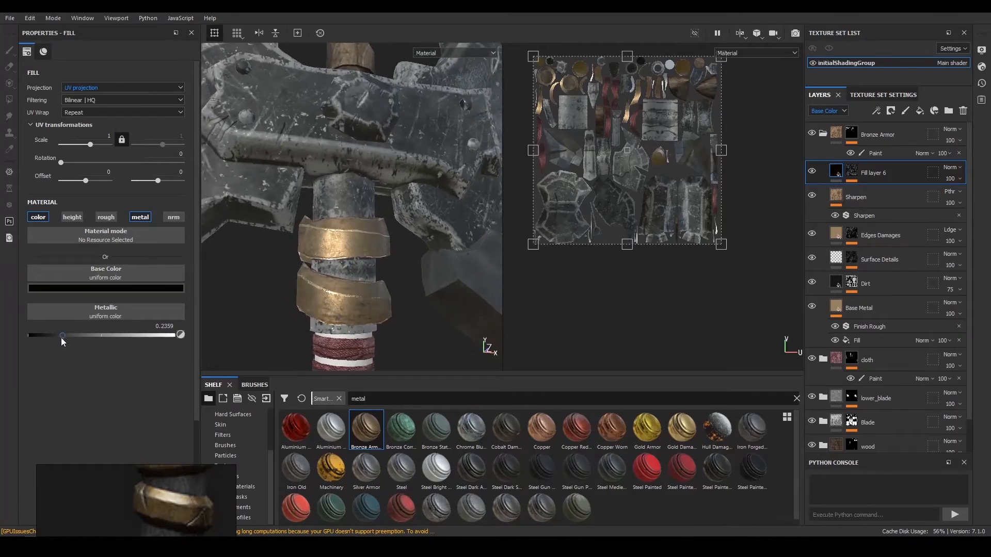
Step: Raise the dirt fill layer's metallic value to about 0.88
{"action": "left_click_drag", "start_coordinate": [69, 337], "coordinate": [94, 340]}
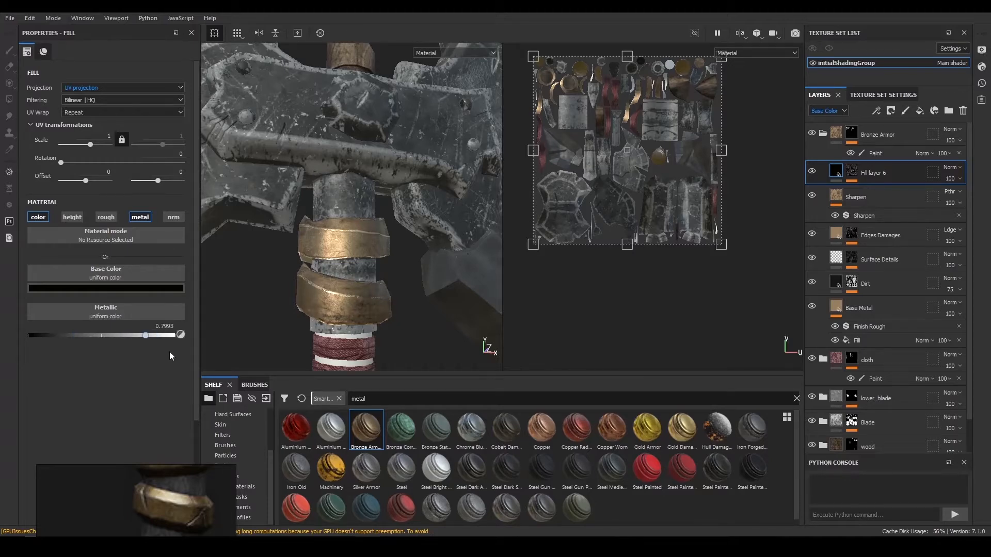
{"action": "left_click_drag", "start_coordinate": [159, 354], "coordinate": [157, 354]}
{"action": "scroll", "coordinate": [356, 216], "scroll_direction": "down", "scroll_amount": 5}
{"action": "scroll", "coordinate": [356, 217], "scroll_direction": "up", "scroll_amount": 4}
{"action": "left_click_drag", "start_coordinate": [464, 309], "coordinate": [440, 309], "text": "alt"}
{"action": "scroll", "coordinate": [440, 310], "scroll_direction": "down", "scroll_amount": 3}
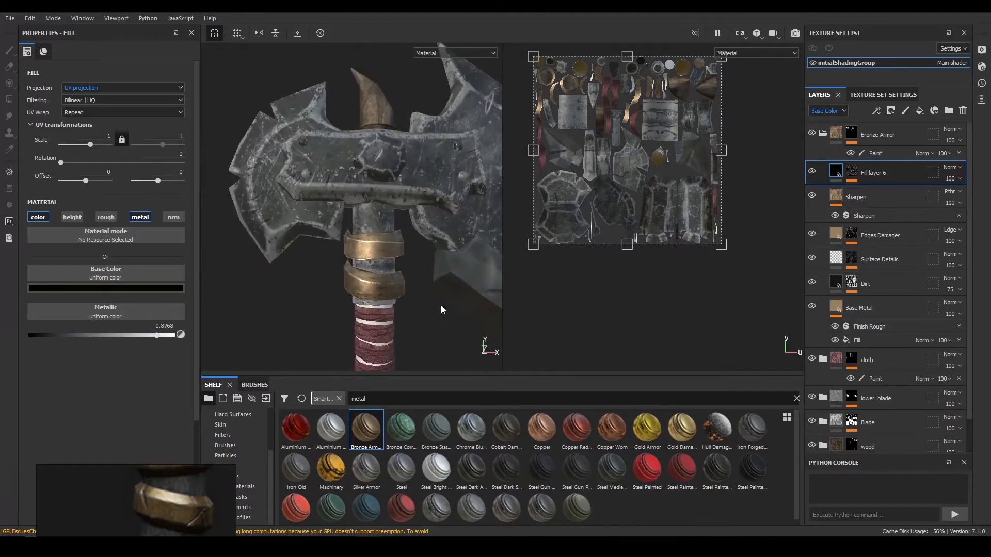
{"action": "scroll", "coordinate": [441, 310], "scroll_direction": "up", "scroll_amount": 3}
Step: Enable the fill layer's rough channel with roughness at about 0.75, and collapse the Bronze Armor folder
{"action": "left_click", "coordinate": [110, 218]}
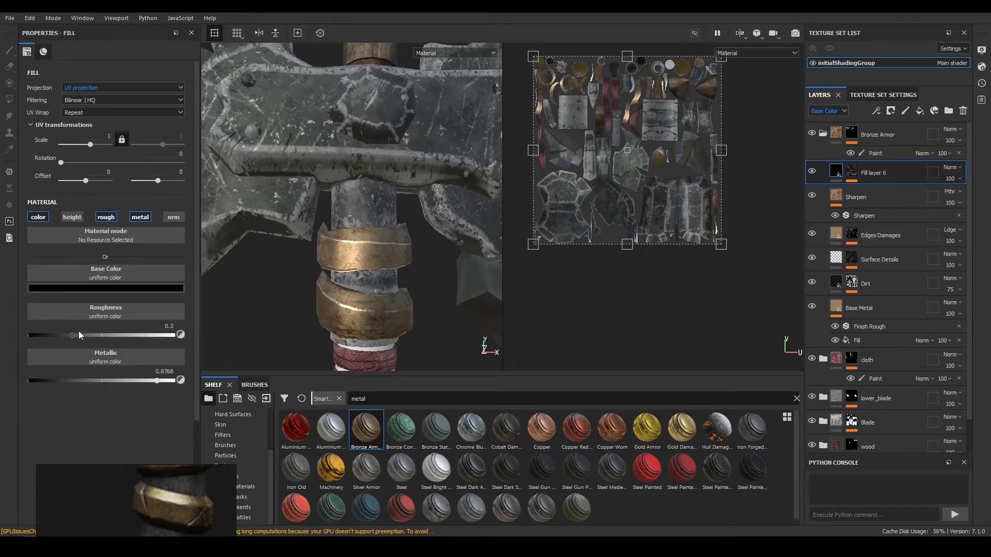
{"action": "mouse_move", "coordinate": [128, 342]}
{"action": "left_mouse_down"}
{"action": "mouse_move", "coordinate": [172, 336]}
{"action": "mouse_move", "coordinate": [138, 338]}
{"action": "left_mouse_up"}
{"action": "scroll", "coordinate": [380, 243], "scroll_direction": "down", "scroll_amount": 6}
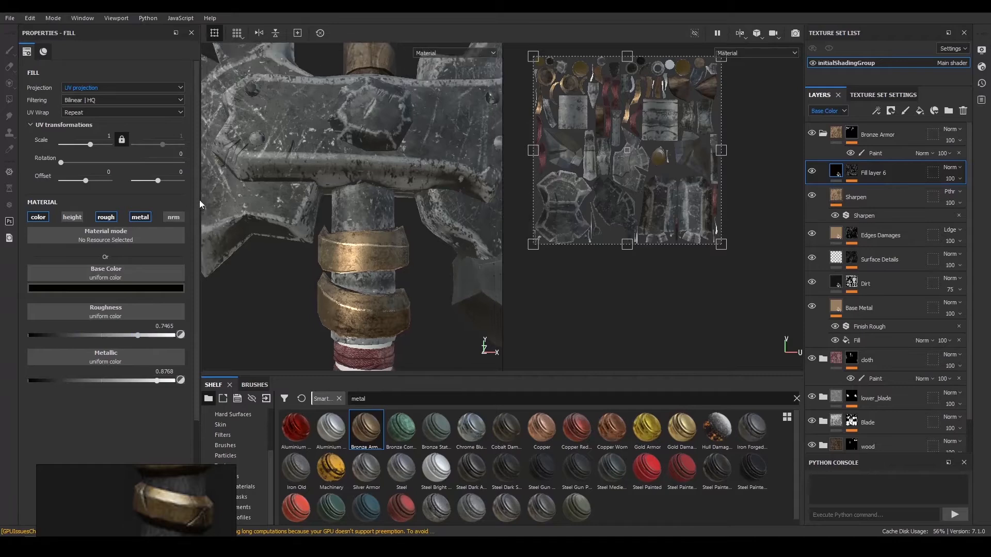
{"action": "scroll", "coordinate": [384, 251], "scroll_direction": "up", "scroll_amount": 1}
{"action": "right_click_drag", "start_coordinate": [434, 279], "coordinate": [403, 259], "text": "alt"}
{"action": "middle_click_drag", "start_coordinate": [419, 264], "coordinate": [422, 241], "text": "alt"}
{"action": "right_click_drag", "start_coordinate": [422, 241], "coordinate": [406, 236], "text": "alt"}
{"action": "left_click_drag", "start_coordinate": [408, 236], "coordinate": [444, 243], "text": "alt"}
{"action": "left_click", "coordinate": [824, 133]}
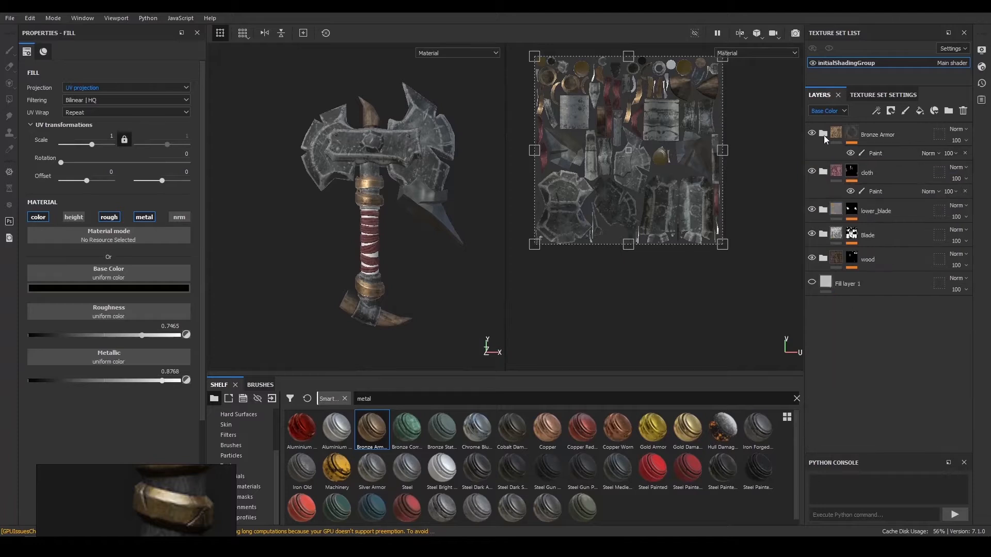
Step: Fill the exposed handle core between the cloth wraps in the Blade mask's Paint effect, and save the project
{"action": "left_click", "coordinate": [869, 179]}
{"action": "left_click", "coordinate": [876, 210]}
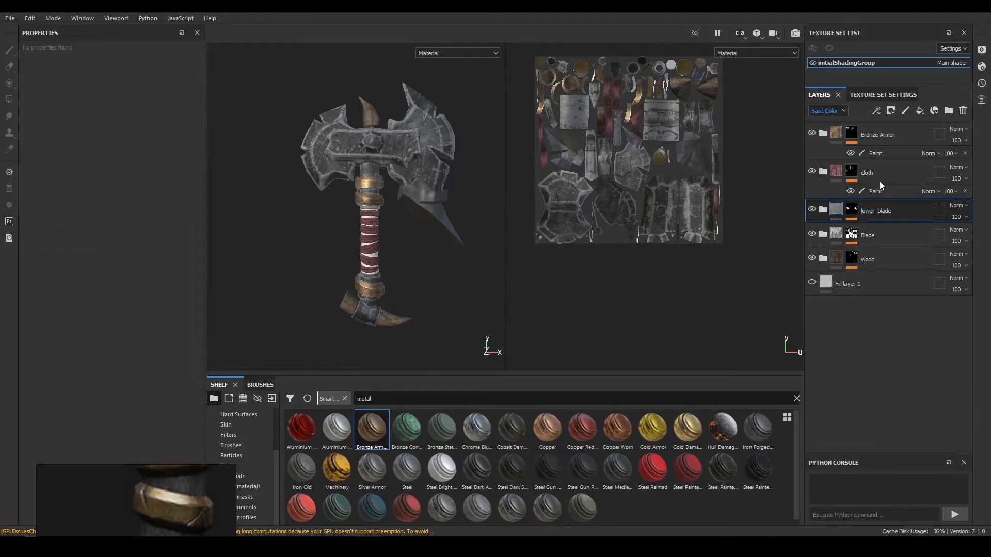
{"action": "left_click", "coordinate": [852, 233]}
{"action": "left_click", "coordinate": [873, 254]}
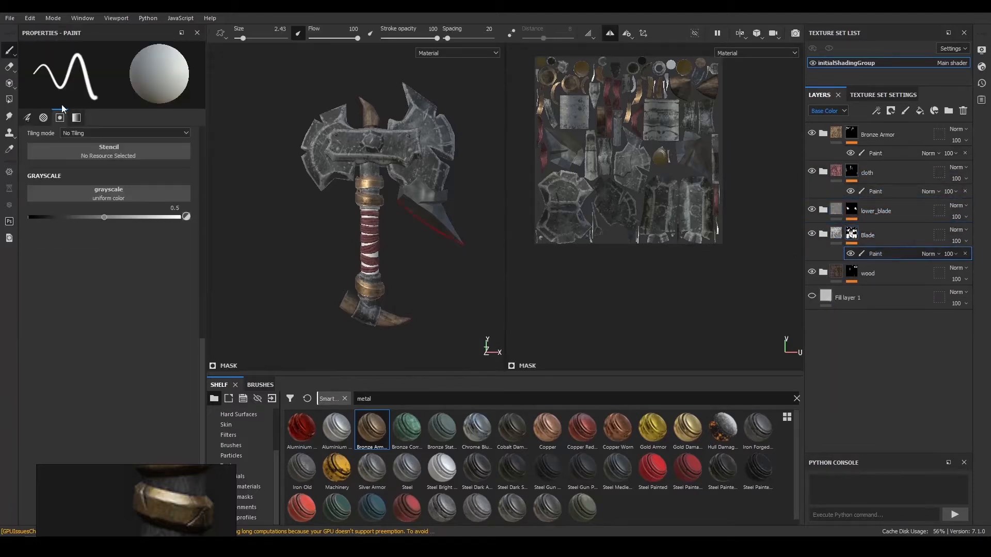
{"action": "left_click", "coordinate": [9, 99]}
{"action": "right_click_drag", "start_coordinate": [388, 159], "coordinate": [424, 318], "text": "alt"}
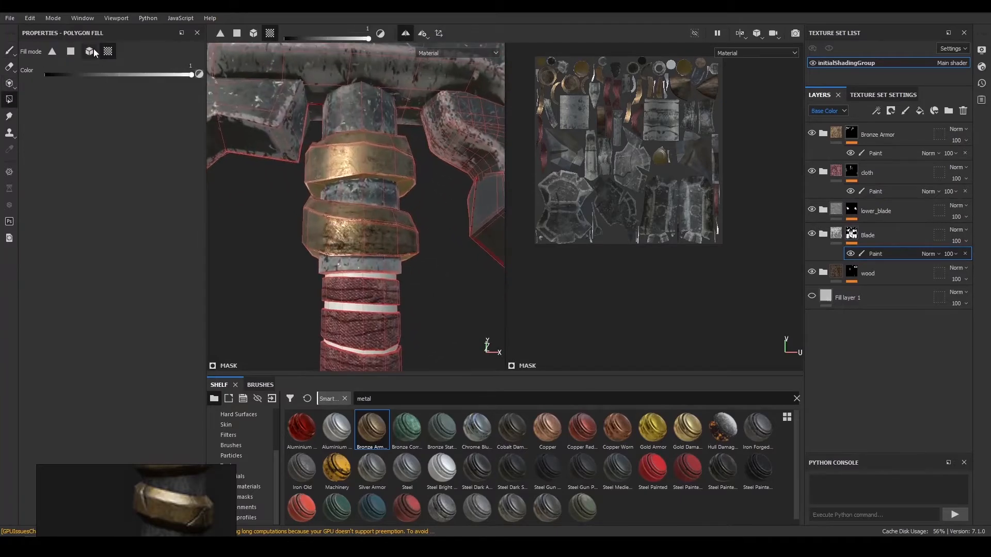
{"action": "left_click", "coordinate": [377, 274]}
{"action": "right_click_drag", "start_coordinate": [416, 254], "coordinate": [327, 191], "text": "alt"}
{"action": "left_click", "coordinate": [9, 50]}
{"action": "right_click_drag", "start_coordinate": [379, 209], "coordinate": [338, 178], "text": "alt"}
{"action": "key", "text": "ctrl+s"}
Step: Add a paint effect to the mask of the color_var_dark copy 1 layer in the Blade folder
{"action": "right_click_drag", "start_coordinate": [402, 237], "coordinate": [445, 267], "text": "alt"}
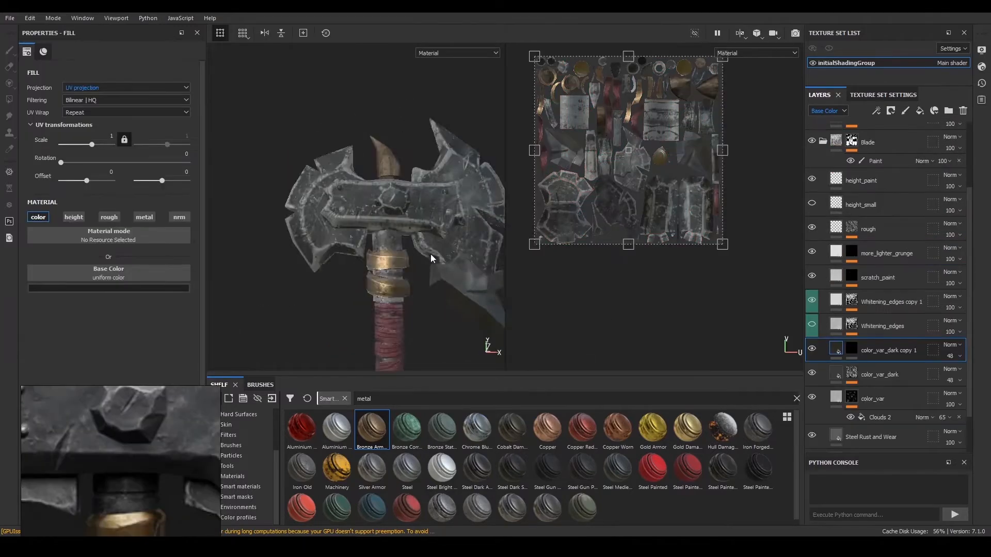
{"action": "right_click_drag", "start_coordinate": [594, 299], "coordinate": [673, 330], "text": "alt"}
{"action": "left_click", "coordinate": [855, 353]}
{"action": "left_click", "coordinate": [877, 110]}
{"action": "left_click", "coordinate": [901, 136]}
{"action": "left_click_drag", "start_coordinate": [361, 217], "coordinate": [387, 221], "text": "alt"}
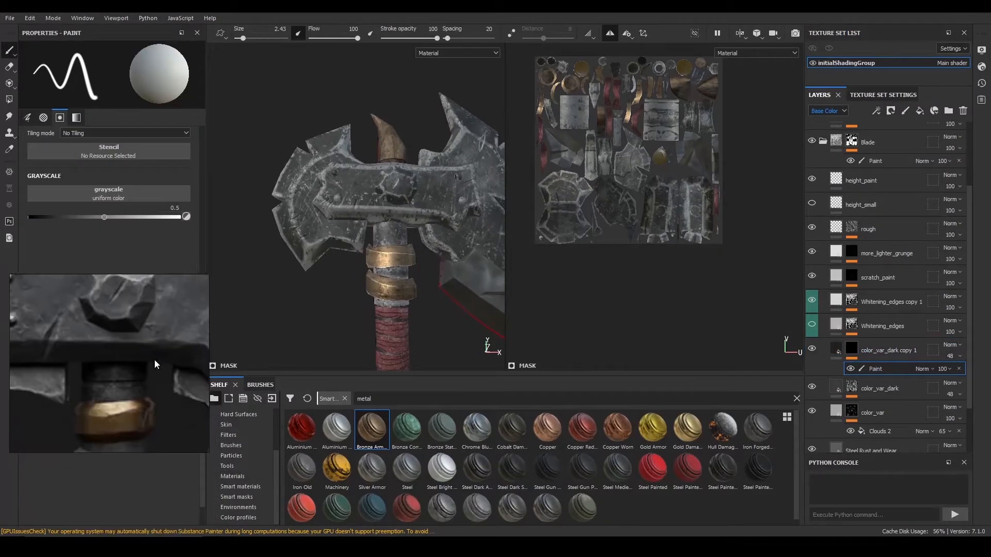
Step: Choose the Dirt 1 brush for the mask paint and set its flow to 76
{"action": "left_click", "coordinate": [259, 385]}
{"action": "left_click", "coordinate": [219, 385]}
{"action": "left_click", "coordinate": [258, 386]}
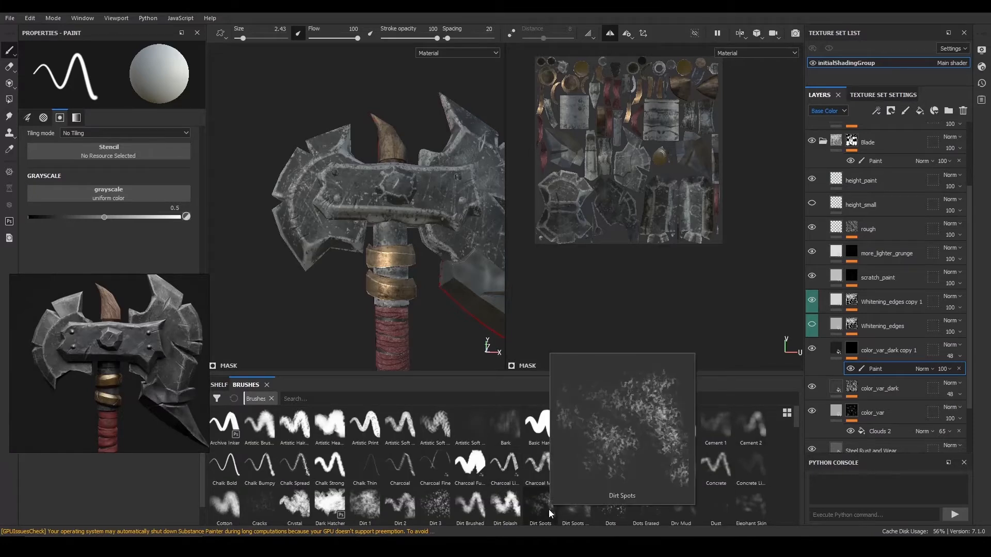
{"action": "left_click", "coordinate": [361, 501]}
{"action": "right_click_drag", "start_coordinate": [402, 286], "coordinate": [404, 247], "text": "alt"}
{"action": "left_click_drag", "start_coordinate": [358, 39], "coordinate": [347, 38]}
Step: Paint dark dirt onto the metal handle core below the axe head with a brush size of 9.43
{"action": "right_click_drag", "start_coordinate": [341, 84], "coordinate": [362, 155], "text": "alt"}
{"action": "mouse_move", "coordinate": [398, 335]}
{"action": "right_mouse_down", "text": "alt"}
{"action": "mouse_move", "coordinate": [398, 233]}
{"action": "mouse_move", "coordinate": [368, 233]}
{"action": "right_mouse_up", "text": "alt"}
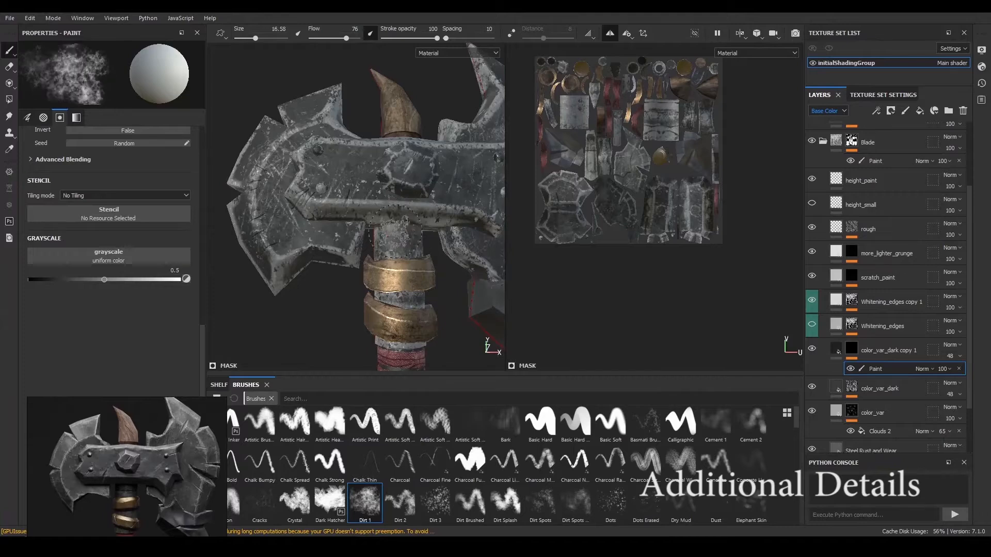
{"action": "mouse_move", "coordinate": [368, 233]}
{"action": "left_mouse_down", "text": "alt"}
{"action": "mouse_move", "coordinate": [407, 232]}
{"action": "mouse_move", "coordinate": [432, 258]}
{"action": "mouse_move", "coordinate": [408, 240]}
{"action": "left_mouse_up", "text": "alt"}
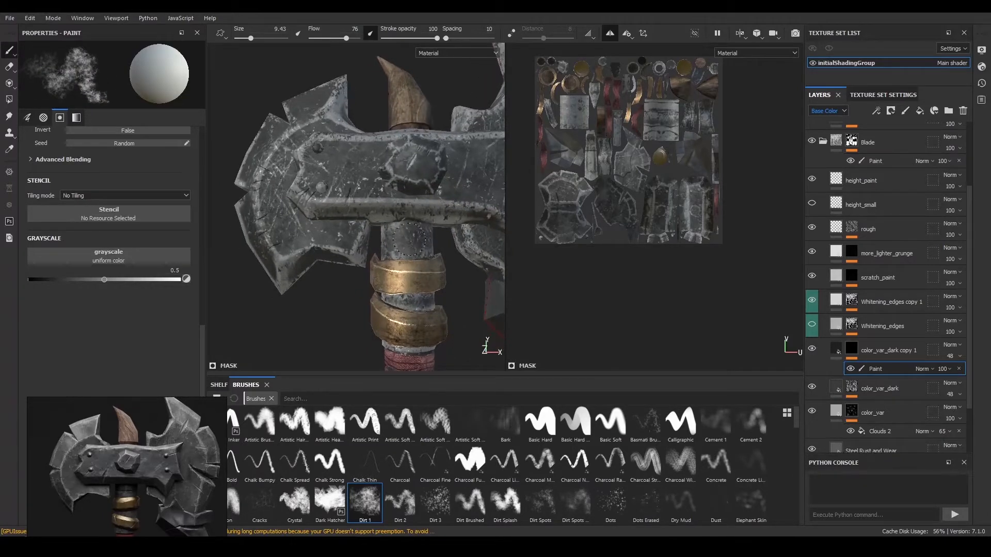
{"action": "right_click_drag", "start_coordinate": [408, 241], "coordinate": [418, 235], "text": "alt"}
{"action": "mouse_move", "coordinate": [429, 260]}
{"action": "left_mouse_down", "text": "alt"}
{"action": "mouse_move", "coordinate": [401, 234]}
{"action": "mouse_move", "coordinate": [431, 229]}
{"action": "left_mouse_up", "text": "alt"}
{"action": "scroll", "coordinate": [887, 380], "scroll_direction": "down", "scroll_amount": 2}
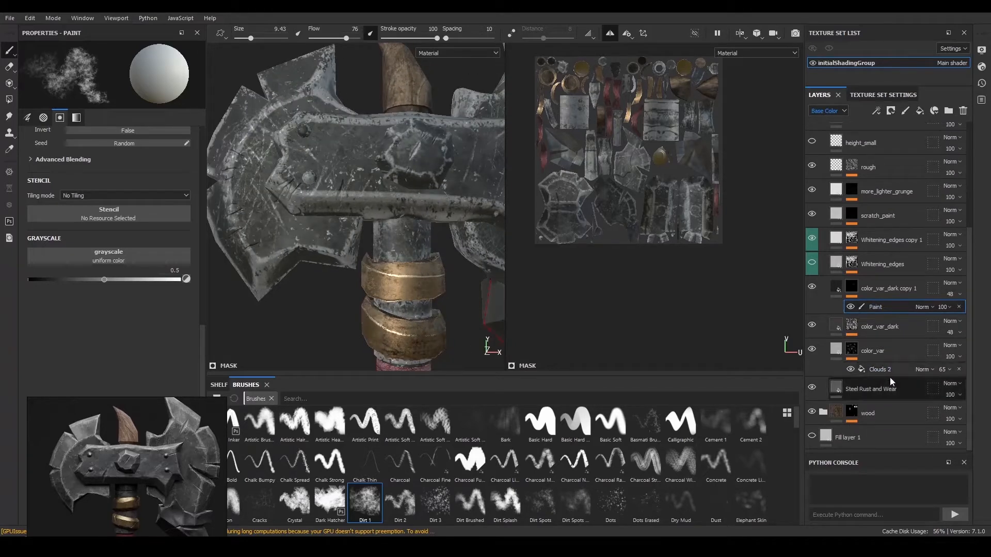
{"action": "scroll", "coordinate": [425, 247], "scroll_direction": "up", "scroll_amount": 1}
{"action": "scroll", "coordinate": [393, 233], "scroll_direction": "down", "scroll_amount": 1}
{"action": "left_click_drag", "start_coordinate": [393, 232], "coordinate": [424, 222], "text": "alt"}
Step: Set the color_var_dark copy 1 layer's blend mode to Multiply
{"action": "left_click", "coordinate": [961, 284]}
{"action": "left_click", "coordinate": [945, 57]}
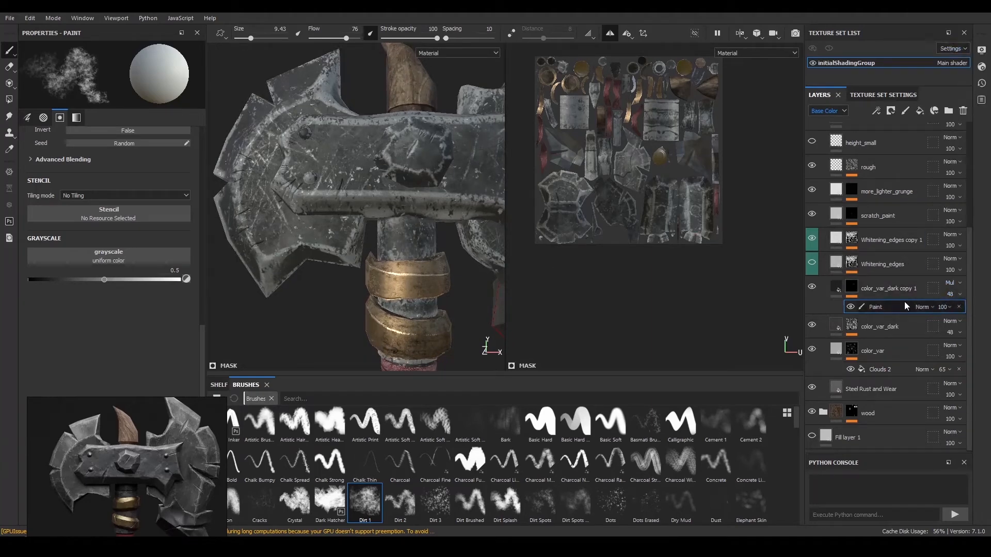
{"action": "scroll", "coordinate": [411, 217], "scroll_direction": "down", "scroll_amount": 3}
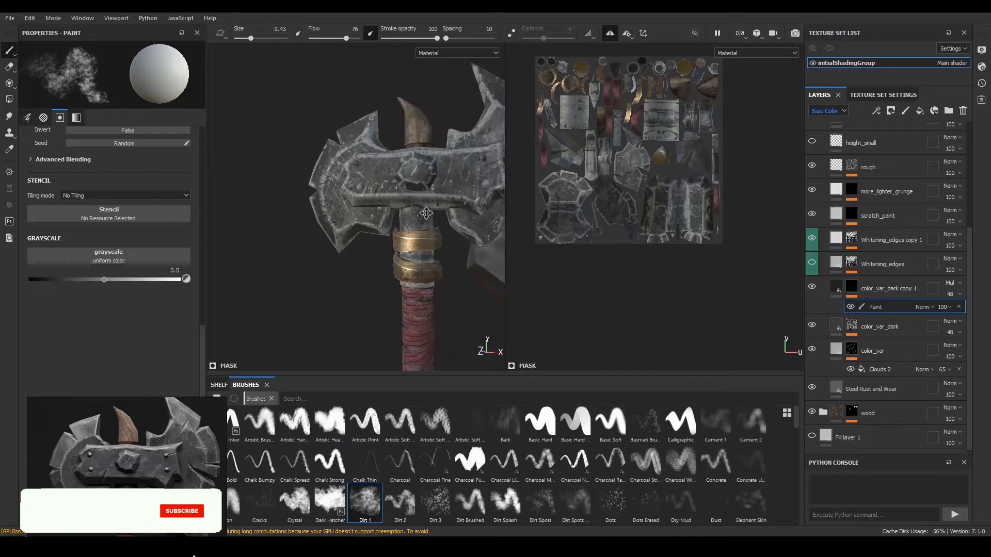
{"action": "middle_click_drag", "start_coordinate": [413, 233], "coordinate": [389, 245], "text": "alt"}
{"action": "right_click_drag", "start_coordinate": [389, 245], "coordinate": [475, 281], "text": "alt"}
{"action": "left_click_drag", "start_coordinate": [444, 258], "coordinate": [465, 276], "text": "alt"}
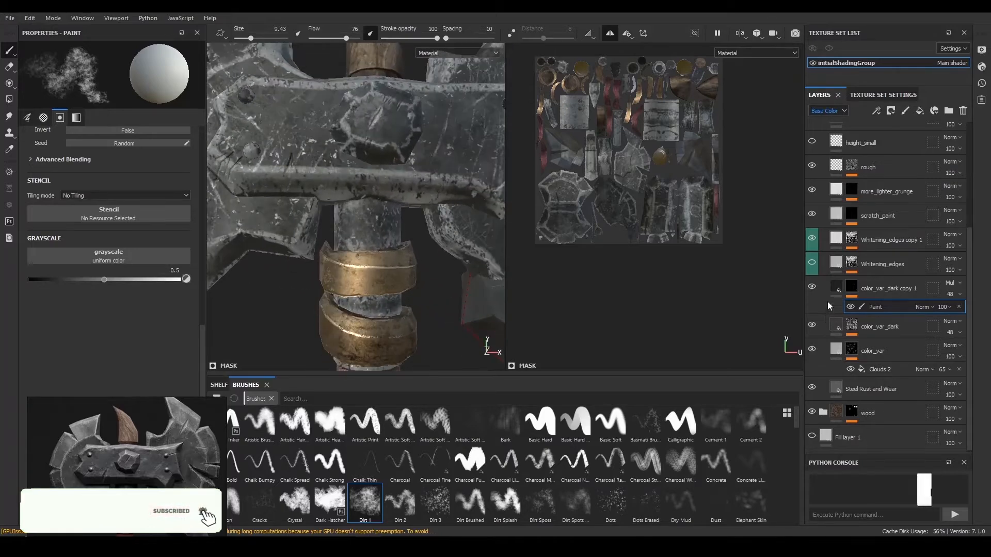
{"action": "left_click", "coordinate": [950, 282]}
{"action": "left_click", "coordinate": [949, 306]}
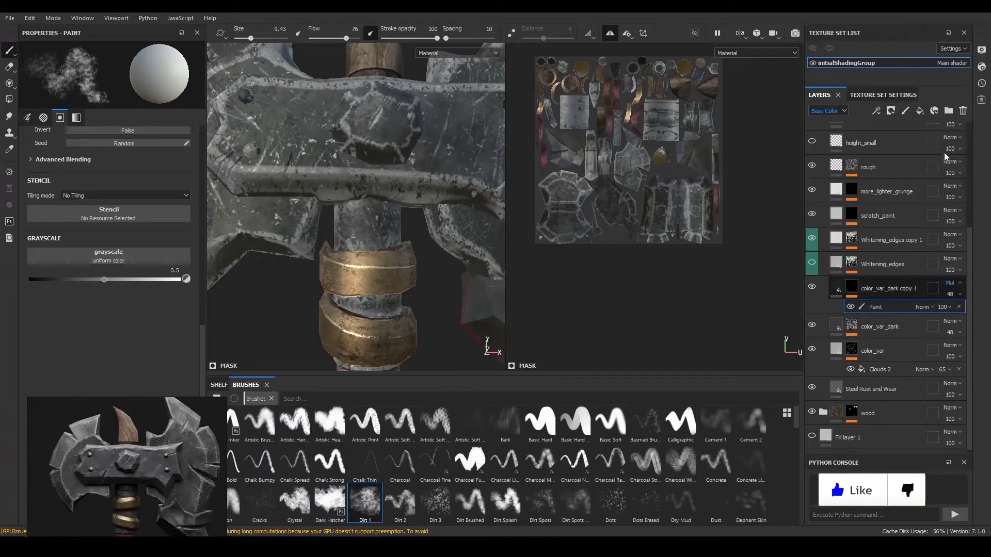
{"action": "scroll", "coordinate": [948, 284], "scroll_direction": "up", "scroll_amount": 1}
{"action": "left_click", "coordinate": [949, 282]}
{"action": "left_click", "coordinate": [929, 38]}
{"action": "scroll", "coordinate": [401, 238], "scroll_direction": "down", "scroll_amount": 2}
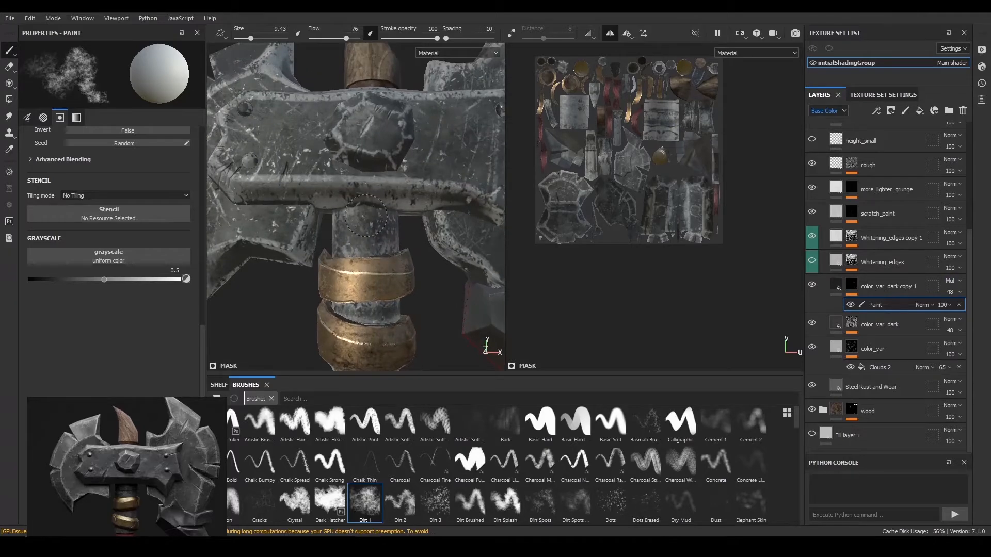
Step: Darken the base color of the color_var_dark copy 1 fill and return to its mask
{"action": "mouse_move", "coordinate": [375, 212]}
{"action": "left_mouse_down", "text": "alt"}
{"action": "mouse_move", "coordinate": [359, 211]}
{"action": "mouse_move", "coordinate": [402, 212]}
{"action": "left_mouse_up", "text": "alt"}
{"action": "left_click", "coordinate": [841, 288]}
{"action": "left_click", "coordinate": [104, 288]}
{"action": "left_click", "coordinate": [852, 300]}
{"action": "scroll", "coordinate": [400, 212], "scroll_direction": "up", "scroll_amount": 2}
{"action": "scroll", "coordinate": [359, 216], "scroll_direction": "down", "scroll_amount": 3}
{"action": "scroll", "coordinate": [360, 216], "scroll_direction": "up", "scroll_amount": 3}
Step: Turn off symmetry and paint dark dirt on the metal around the handle core from both sides of the axe
{"action": "left_click_drag", "start_coordinate": [360, 216], "coordinate": [340, 234], "text": "alt"}
{"action": "left_click", "coordinate": [608, 35]}
{"action": "scroll", "coordinate": [340, 234], "scroll_direction": "down", "scroll_amount": 1}
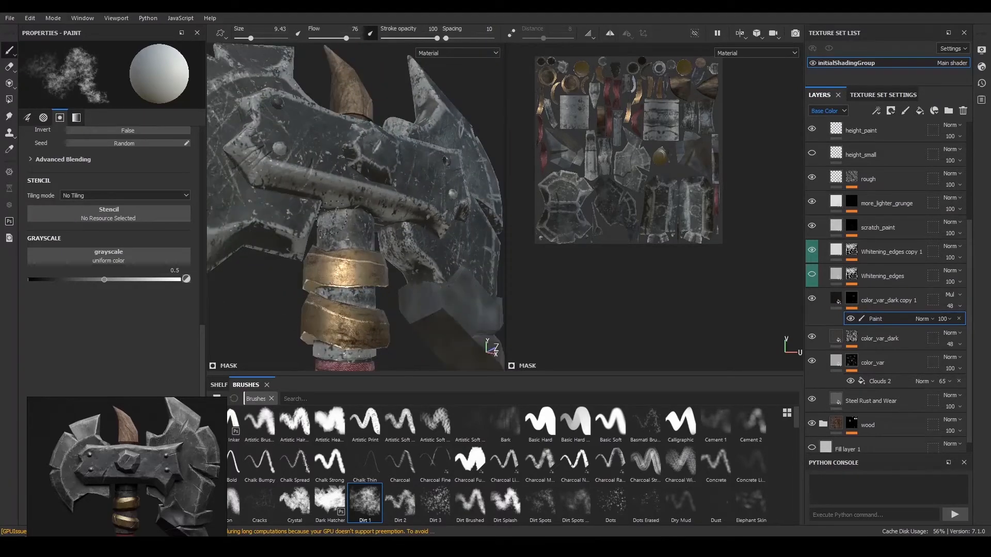
{"action": "right_click_drag", "start_coordinate": [407, 225], "coordinate": [351, 226], "text": "alt"}
{"action": "left_click_drag", "start_coordinate": [320, 227], "coordinate": [392, 227], "text": "alt"}
{"action": "right_click_drag", "start_coordinate": [310, 232], "coordinate": [362, 232], "text": "alt"}
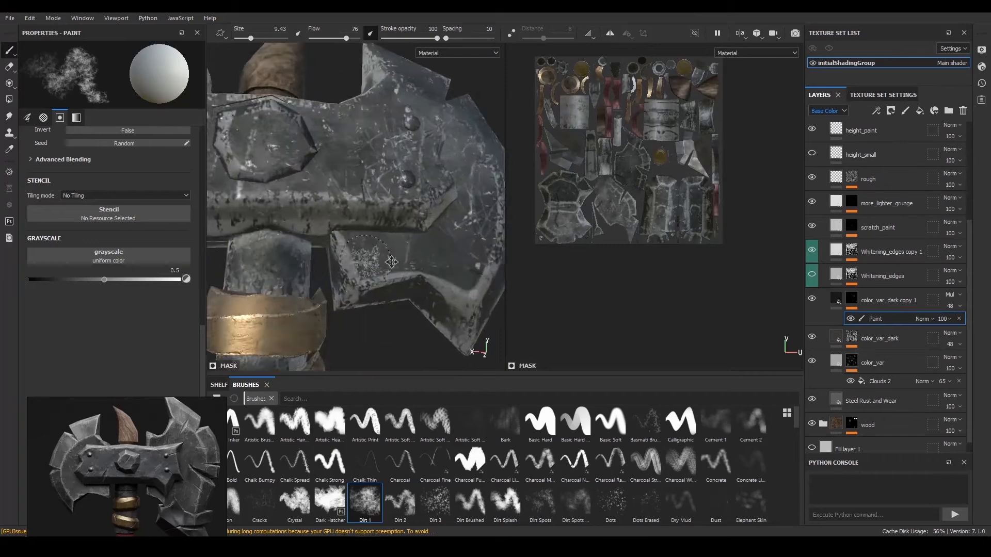
{"action": "middle_click_drag", "start_coordinate": [283, 243], "coordinate": [304, 237], "text": "alt"}
Step: Display only the base color in the viewports and disable pen pressure for the brush flow
{"action": "key", "text": "c"}
{"action": "scroll", "coordinate": [298, 239], "scroll_direction": "down", "scroll_amount": 1}
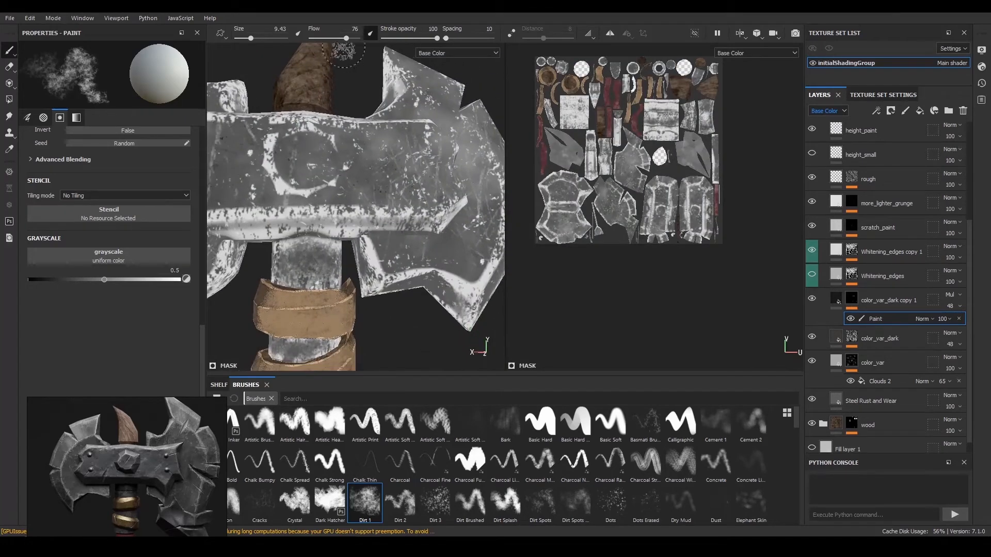
{"action": "left_click", "coordinate": [374, 33]}
{"action": "scroll", "coordinate": [349, 280], "scroll_direction": "down", "scroll_amount": 1}
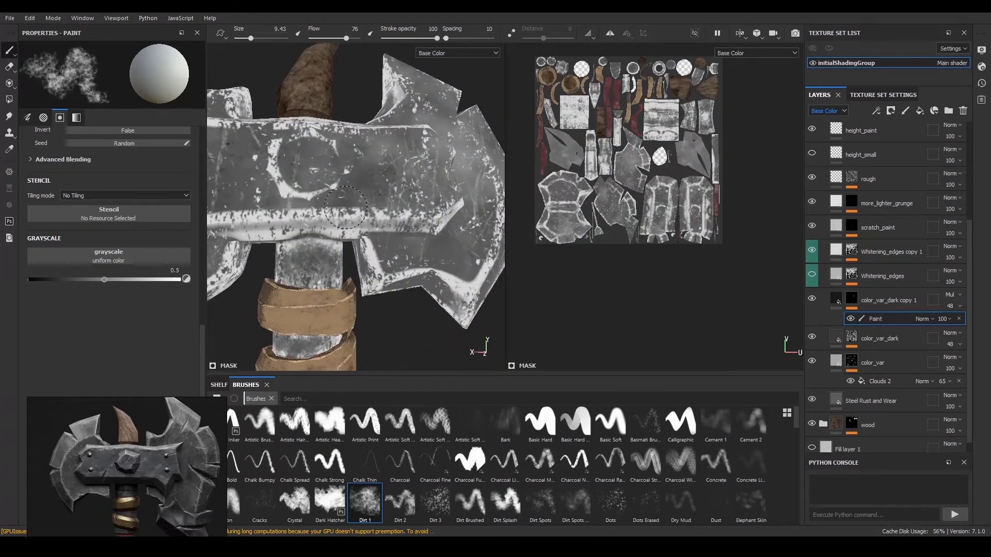
{"action": "middle_click_drag", "start_coordinate": [349, 280], "coordinate": [360, 275], "text": "alt"}
Step: Check the fill color of the color_var_dark copy 1 layer and reselect its mask's Paint effect
{"action": "left_click", "coordinate": [836, 299]}
{"action": "scroll", "coordinate": [347, 287], "scroll_direction": "up", "scroll_amount": 1}
{"action": "scroll", "coordinate": [347, 287], "scroll_direction": "up", "scroll_amount": 1}
{"action": "left_click", "coordinate": [851, 300]}
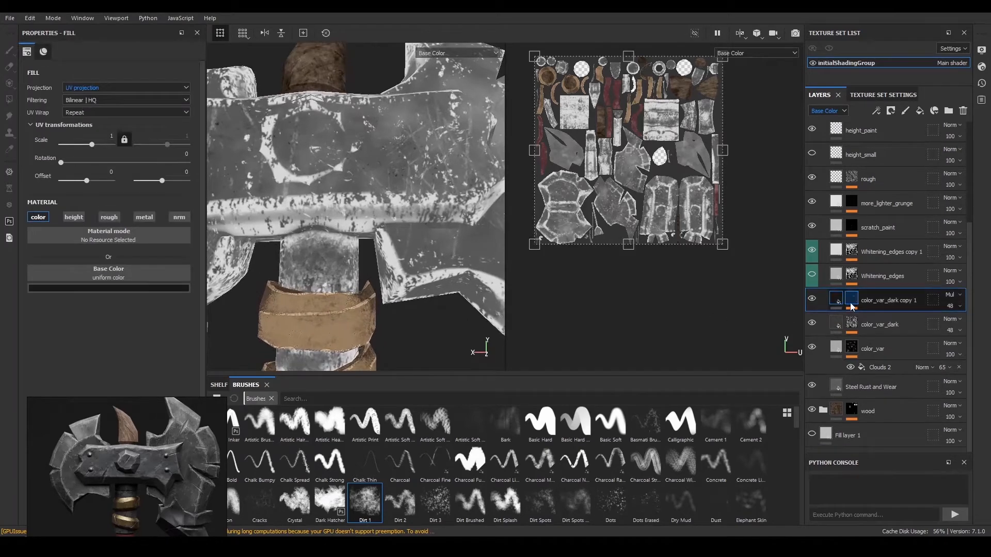
{"action": "left_click", "coordinate": [871, 318]}
{"action": "middle_click_drag", "start_coordinate": [307, 279], "coordinate": [328, 267], "text": "alt"}
{"action": "scroll", "coordinate": [328, 266], "scroll_direction": "up", "scroll_amount": 1}
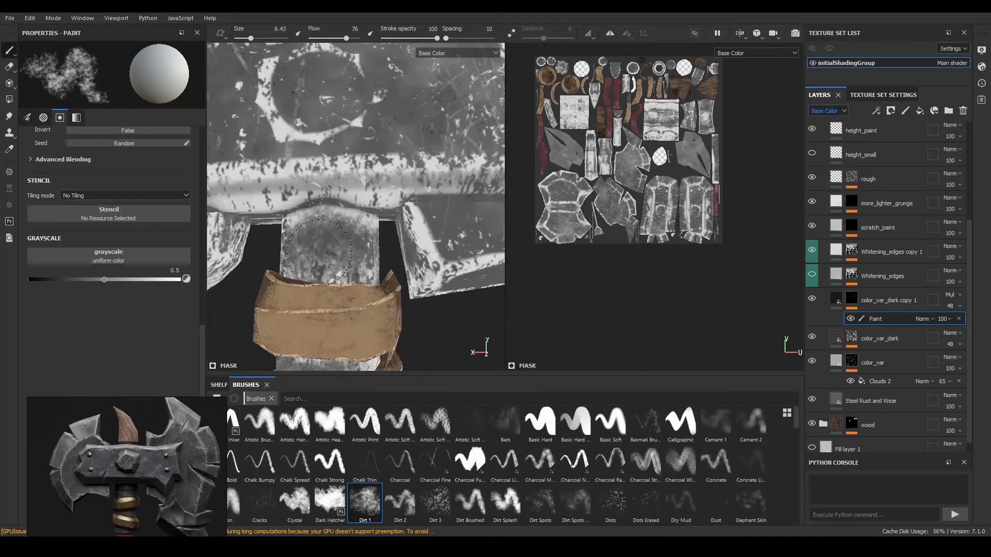
Step: Set the brush flow to 100 and grayscale to 1, and paint darker dirt on the handle core above the upper brass ring
{"action": "left_click_drag", "start_coordinate": [346, 38], "coordinate": [374, 42]}
{"action": "left_click_drag", "start_coordinate": [329, 226], "coordinate": [336, 216], "text": "alt"}
{"action": "right_click_drag", "start_coordinate": [335, 216], "coordinate": [380, 227], "text": "alt"}
{"action": "left_click", "coordinate": [180, 279]}
{"action": "left_click_drag", "start_coordinate": [380, 227], "coordinate": [391, 228], "text": "alt"}
{"action": "key", "text": "x"}
{"action": "key", "text": "x"}
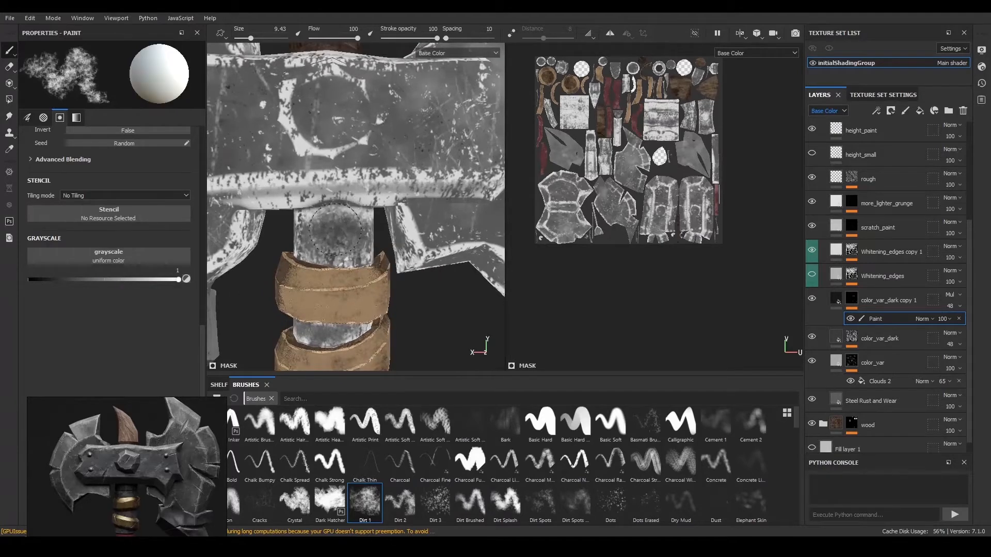
{"action": "scroll", "coordinate": [393, 233], "scroll_direction": "down", "scroll_amount": 2}
{"action": "scroll", "coordinate": [356, 207], "scroll_direction": "down", "scroll_amount": 2}
{"action": "mouse_move", "coordinate": [362, 212]}
{"action": "left_mouse_down", "text": "alt"}
{"action": "mouse_move", "coordinate": [320, 206]}
{"action": "mouse_move", "coordinate": [348, 204]}
{"action": "mouse_move", "coordinate": [347, 233]}
{"action": "left_mouse_up", "text": "alt"}
{"action": "scroll", "coordinate": [320, 248], "scroll_direction": "down", "scroll_amount": 1}
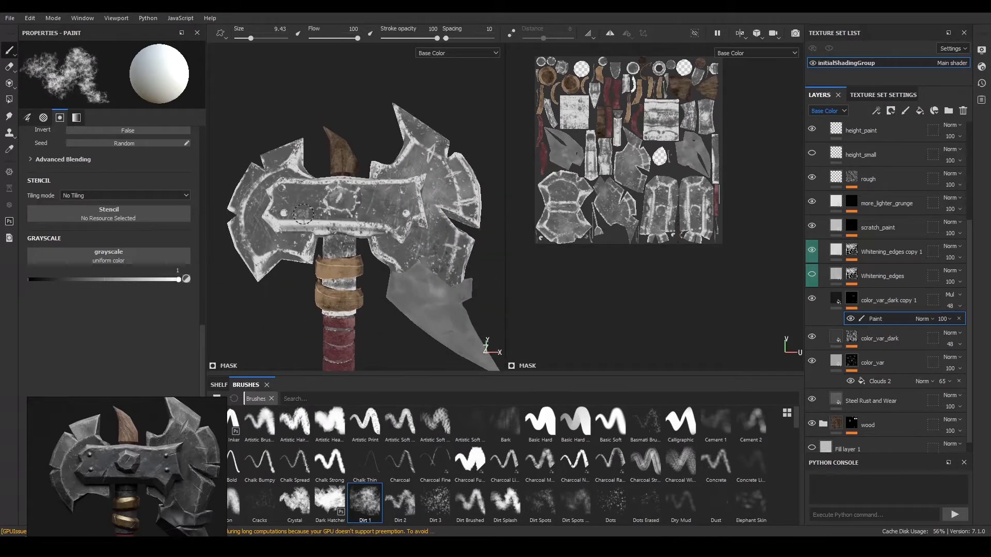
Step: Rename the color_var_dark copy 1 layer as more_Dark
{"action": "double_click", "coordinate": [883, 302]}
{"action": "type", "text": "more_d"}
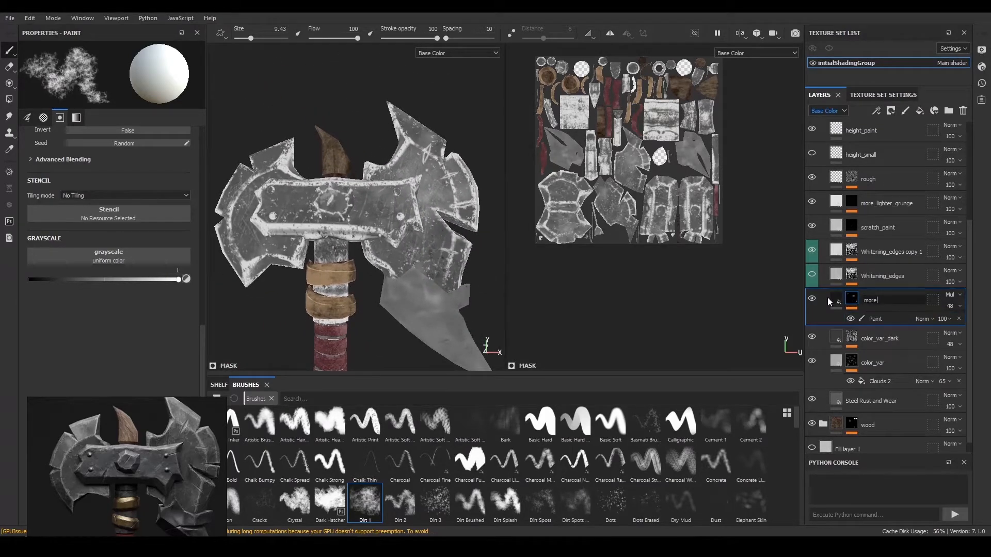
{"action": "key", "text": "BackSpace"}
{"action": "type", "text": "Dark"}
{"action": "key", "text": "Return"}
Step: Turn symmetry back on and paint dark dirt on the handle core around and between the brass rings
{"action": "left_click_drag", "start_coordinate": [372, 232], "coordinate": [382, 242], "text": "alt"}
{"action": "mouse_move", "coordinate": [383, 242]}
{"action": "right_mouse_down", "text": "alt"}
{"action": "mouse_move", "coordinate": [382, 315]}
{"action": "mouse_move", "coordinate": [382, 289]}
{"action": "right_mouse_up", "text": "alt"}
{"action": "mouse_move", "coordinate": [372, 289]}
{"action": "left_mouse_down", "text": "alt"}
{"action": "mouse_move", "coordinate": [371, 308]}
{"action": "mouse_move", "coordinate": [383, 302]}
{"action": "mouse_move", "coordinate": [331, 285]}
{"action": "mouse_move", "coordinate": [347, 253]}
{"action": "left_mouse_up", "text": "alt"}
{"action": "key", "text": "l"}
{"action": "right_click_drag", "start_coordinate": [348, 254], "coordinate": [400, 258], "text": "alt"}
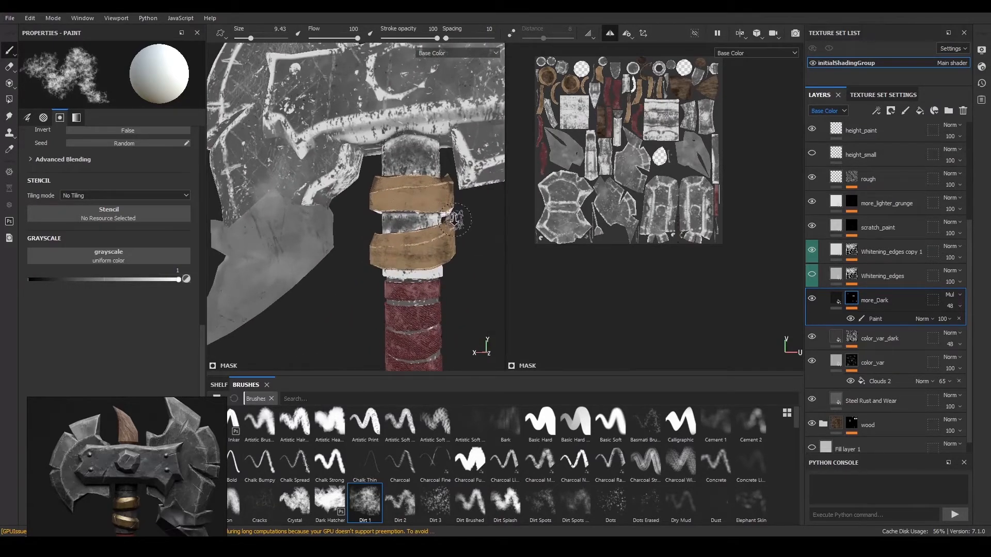
{"action": "left_click_drag", "start_coordinate": [434, 259], "coordinate": [368, 255], "text": "alt"}
{"action": "right_click_drag", "start_coordinate": [334, 209], "coordinate": [305, 207], "text": "alt"}
{"action": "left_click_drag", "start_coordinate": [392, 217], "coordinate": [330, 216], "text": "alt"}
Step: Paint dark dirt on the large blade where it meets the end of the central plate
{"action": "right_click_drag", "start_coordinate": [331, 216], "coordinate": [387, 217], "text": "alt"}
{"action": "middle_click_drag", "start_coordinate": [387, 201], "coordinate": [371, 245], "text": "alt"}
{"action": "left_click_drag", "start_coordinate": [371, 264], "coordinate": [359, 277], "text": "alt"}
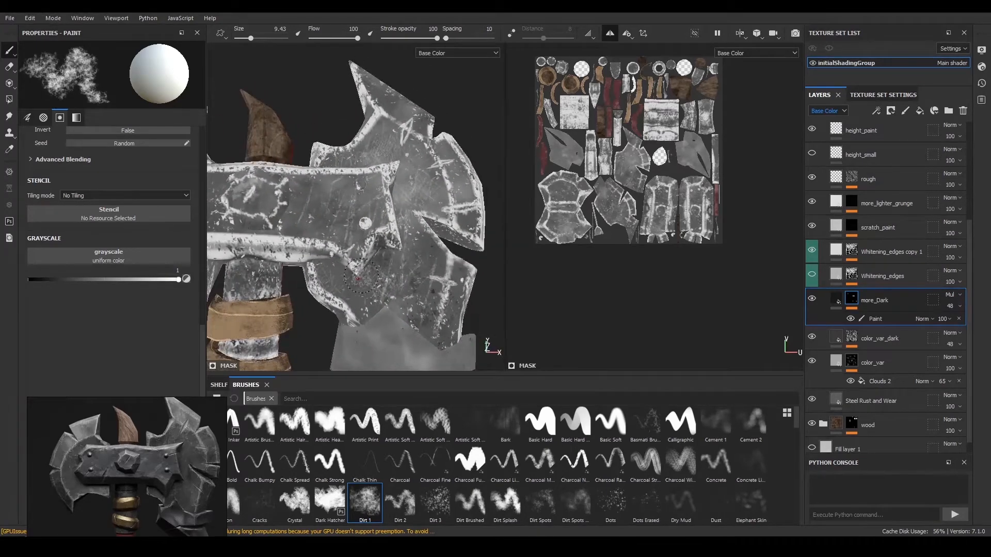
{"action": "left_click_drag", "start_coordinate": [420, 258], "coordinate": [425, 262], "text": "alt"}
{"action": "left_click_drag", "start_coordinate": [449, 201], "coordinate": [417, 190], "text": "alt"}
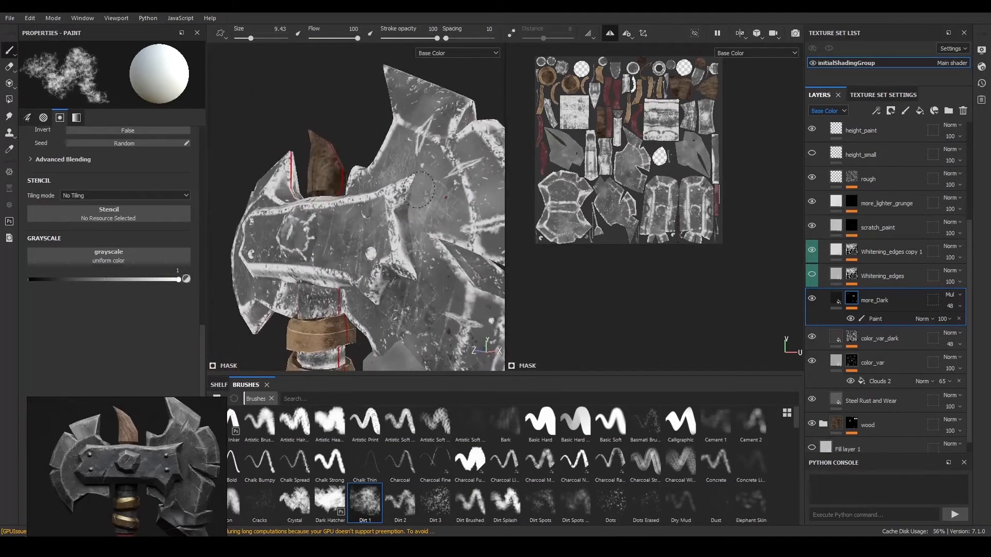
{"action": "right_click_drag", "start_coordinate": [413, 190], "coordinate": [431, 194], "text": "alt"}
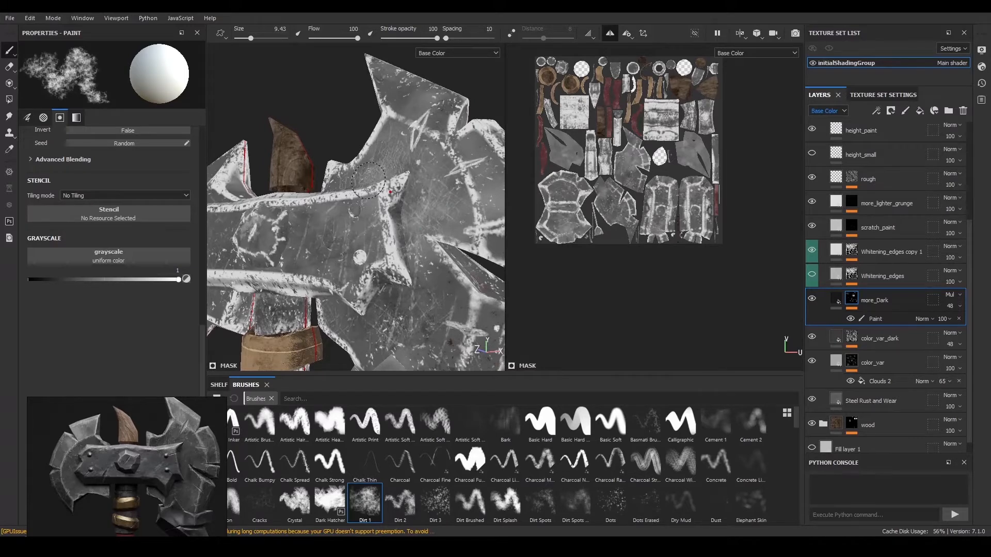
Step: Paint dark dirt across the upper part of the large blade, from the plate's corner toward the outer edge
{"action": "left_click_drag", "start_coordinate": [413, 140], "coordinate": [431, 137], "text": "alt"}
{"action": "right_click_drag", "start_coordinate": [432, 137], "coordinate": [434, 239], "text": "alt"}
{"action": "mouse_move", "coordinate": [406, 173]}
{"action": "left_mouse_down", "text": "alt"}
{"action": "mouse_move", "coordinate": [447, 237]}
{"action": "mouse_move", "coordinate": [387, 204]}
{"action": "left_mouse_up", "text": "alt"}
{"action": "right_click_drag", "start_coordinate": [401, 211], "coordinate": [401, 250], "text": "alt"}
{"action": "left_click_drag", "start_coordinate": [400, 250], "coordinate": [454, 209], "text": "alt"}
{"action": "mouse_move", "coordinate": [454, 209]}
{"action": "right_mouse_down", "text": "alt"}
{"action": "mouse_move", "coordinate": [429, 213]}
{"action": "mouse_move", "coordinate": [470, 199]}
{"action": "right_mouse_up", "text": "alt"}
{"action": "left_click_drag", "start_coordinate": [470, 199], "coordinate": [463, 222], "text": "alt"}
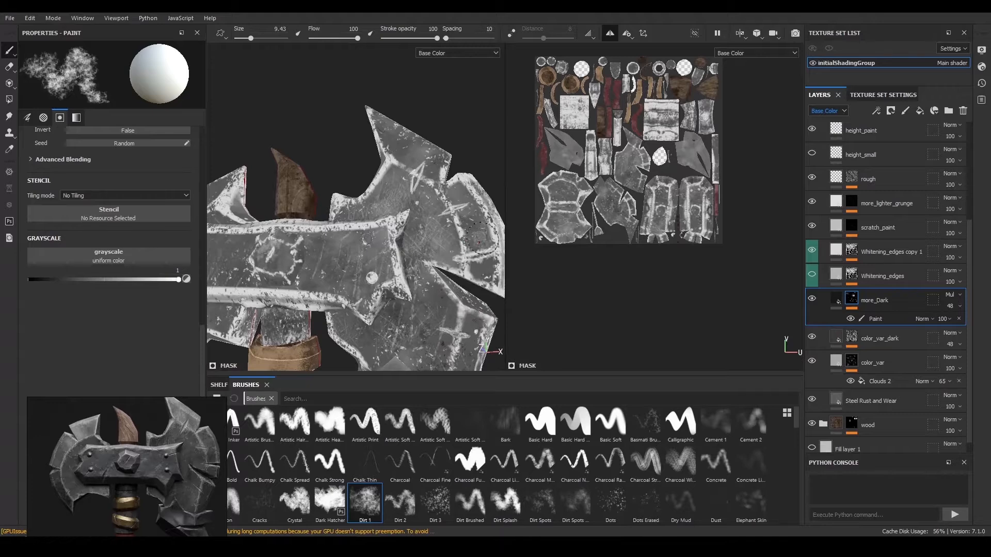
Step: Reduce the brush size to 6.1 and add smaller dark dirt patches near the large blade's outer edge and upper spike
{"action": "key", "text": "bracketleft"}
{"action": "key", "text": "bracketleft"}
{"action": "key", "text": "bracketleft"}
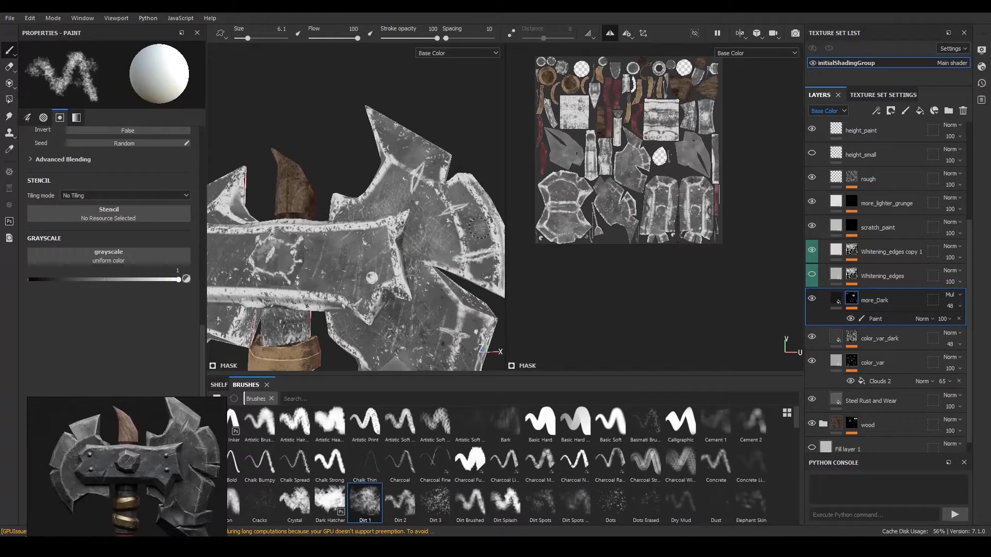
{"action": "mouse_move", "coordinate": [471, 141]}
{"action": "left_mouse_down", "text": "alt"}
{"action": "mouse_move", "coordinate": [476, 104]}
{"action": "mouse_move", "coordinate": [450, 150]}
{"action": "left_mouse_up", "text": "alt"}
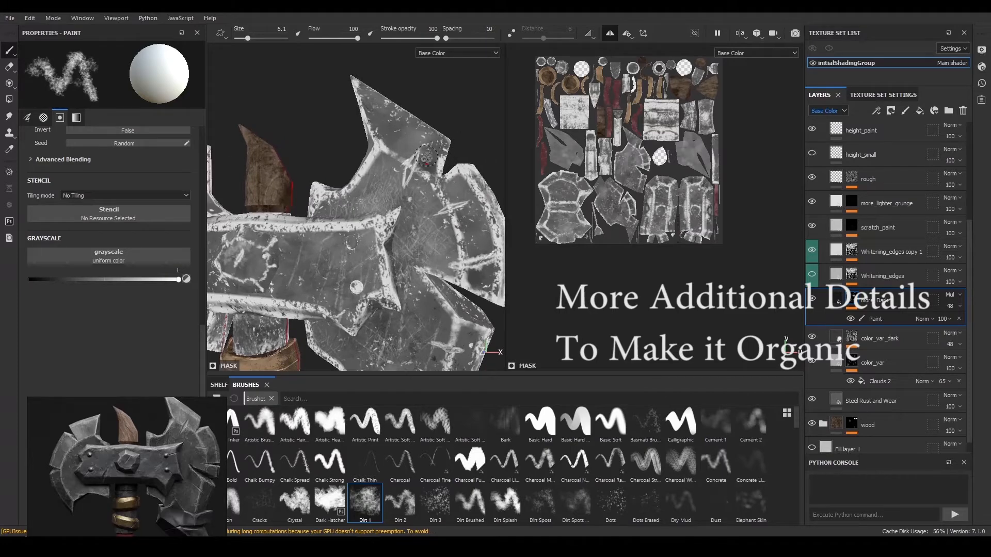
{"action": "left_click_drag", "start_coordinate": [369, 109], "coordinate": [428, 107], "text": "alt"}
{"action": "mouse_move", "coordinate": [400, 149]}
{"action": "left_mouse_down", "text": "alt"}
{"action": "mouse_move", "coordinate": [408, 155]}
{"action": "mouse_move", "coordinate": [388, 163]}
{"action": "left_mouse_up", "text": "alt"}
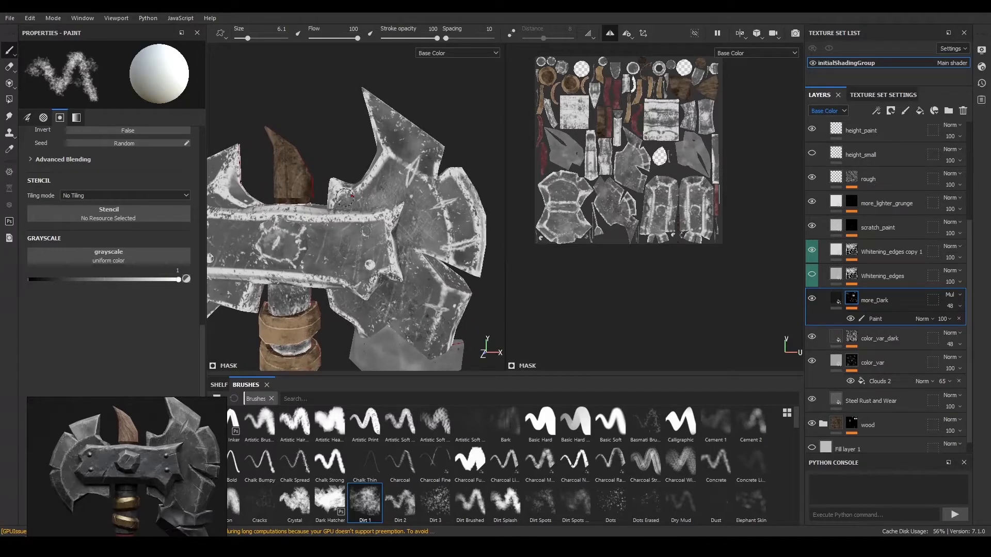
Step: Enable pen pressure for the brush flow and paint softer dirt on the blade around the central plate
{"action": "left_click", "coordinate": [366, 34]}
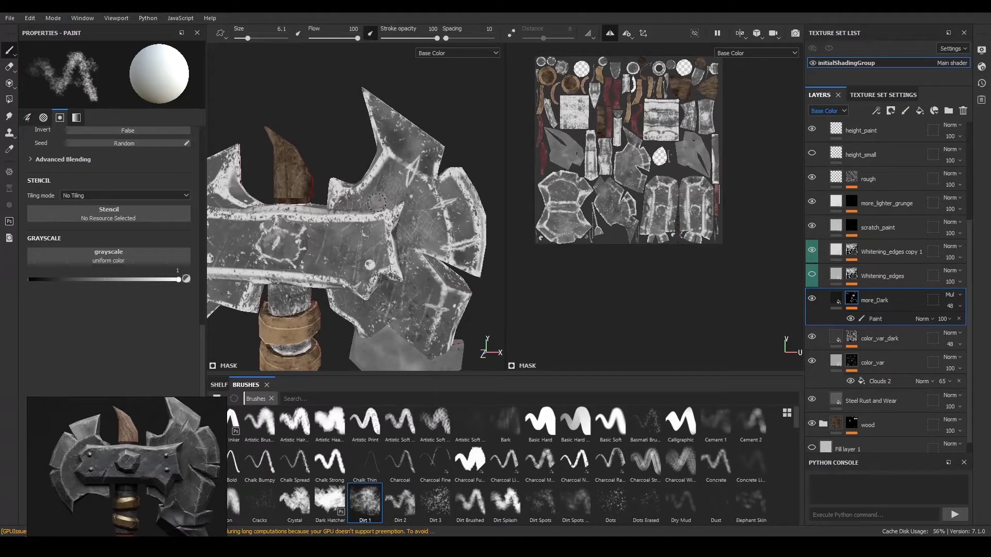
{"action": "left_click_drag", "start_coordinate": [390, 178], "coordinate": [396, 227], "text": "alt"}
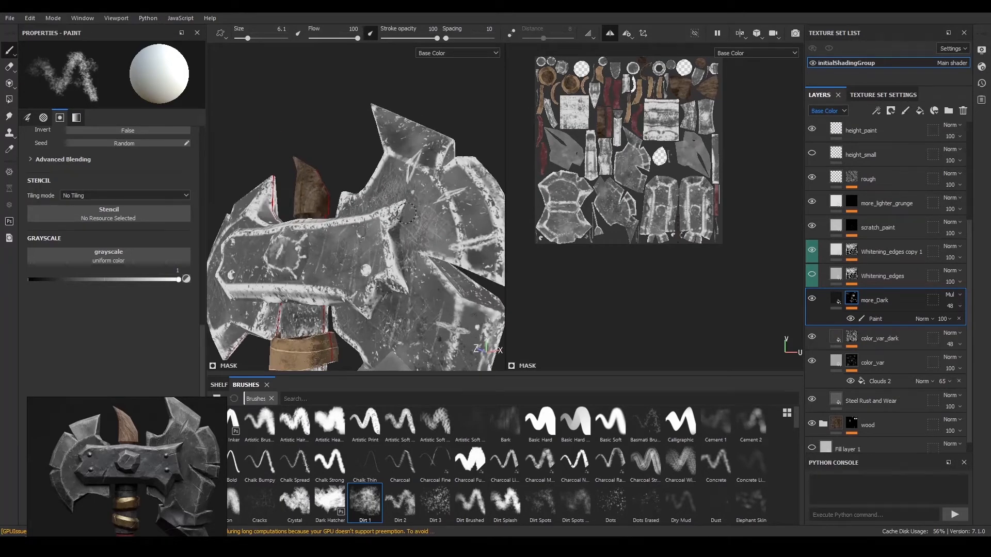
{"action": "left_click_drag", "start_coordinate": [411, 286], "coordinate": [348, 305], "text": "alt"}
{"action": "left_click_drag", "start_coordinate": [369, 261], "coordinate": [376, 235], "text": "alt"}
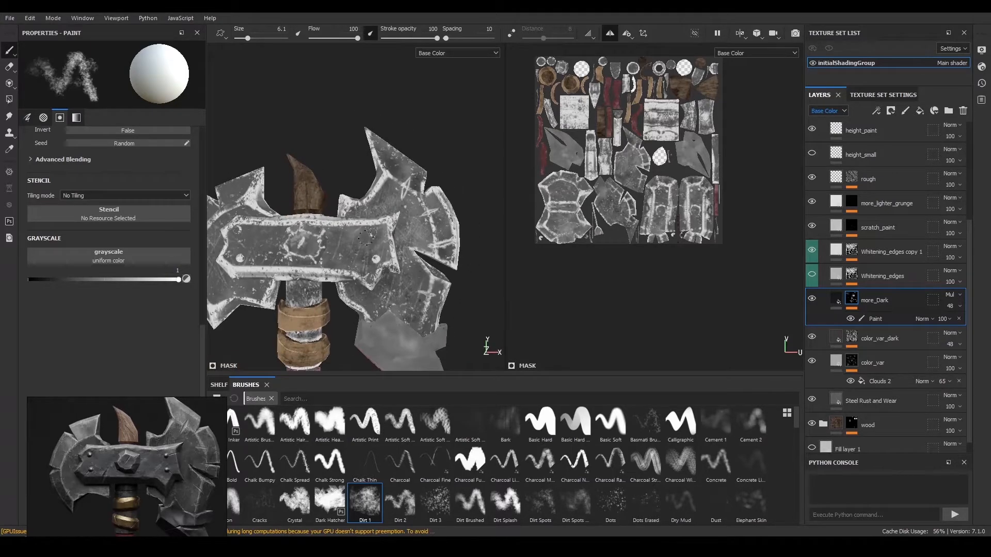
Step: Paint dark dirt on the central plate and its raised boss, covering the surrounding blade metal as well
{"action": "left_click_drag", "start_coordinate": [410, 289], "coordinate": [397, 316], "text": "alt"}
{"action": "middle_click_drag", "start_coordinate": [375, 366], "coordinate": [428, 310], "text": "alt"}
{"action": "mouse_move", "coordinate": [429, 310]}
{"action": "right_mouse_down", "text": "alt"}
{"action": "mouse_move", "coordinate": [393, 289]}
{"action": "mouse_move", "coordinate": [362, 242]}
{"action": "mouse_move", "coordinate": [374, 280]}
{"action": "right_mouse_up", "text": "alt"}
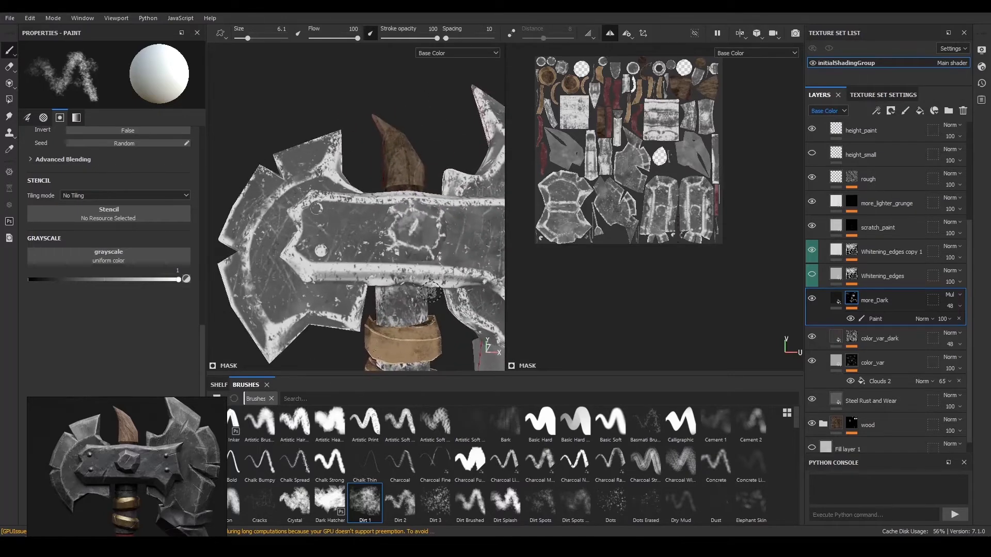
{"action": "mouse_move", "coordinate": [383, 168]}
{"action": "left_mouse_down", "text": "alt"}
{"action": "mouse_move", "coordinate": [335, 255]}
{"action": "mouse_move", "coordinate": [414, 239]}
{"action": "mouse_move", "coordinate": [374, 239]}
{"action": "mouse_move", "coordinate": [420, 227]}
{"action": "mouse_move", "coordinate": [320, 207]}
{"action": "mouse_move", "coordinate": [309, 213]}
{"action": "mouse_move", "coordinate": [349, 206]}
{"action": "mouse_move", "coordinate": [313, 293]}
{"action": "mouse_move", "coordinate": [283, 269]}
{"action": "mouse_move", "coordinate": [326, 236]}
{"action": "mouse_move", "coordinate": [270, 216]}
{"action": "mouse_move", "coordinate": [289, 235]}
{"action": "mouse_move", "coordinate": [258, 268]}
{"action": "mouse_move", "coordinate": [293, 271]}
{"action": "mouse_move", "coordinate": [310, 243]}
{"action": "mouse_move", "coordinate": [365, 229]}
{"action": "mouse_move", "coordinate": [376, 188]}
{"action": "mouse_move", "coordinate": [441, 258]}
{"action": "mouse_move", "coordinate": [463, 232]}
{"action": "left_mouse_up", "text": "alt"}
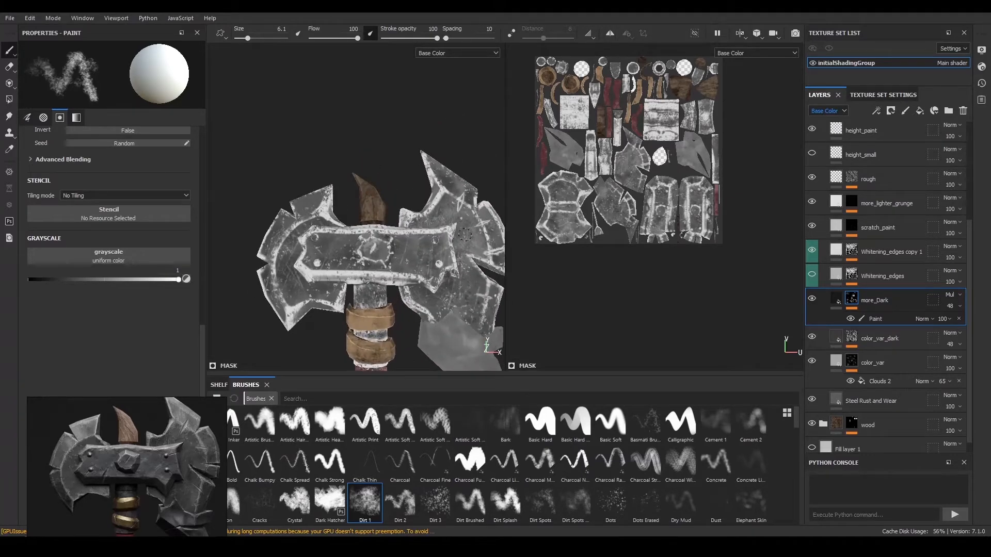
Step: Paint irregular dark dirt patches without symmetry on the front and back faces of the blades
{"action": "left_click", "coordinate": [466, 236]}
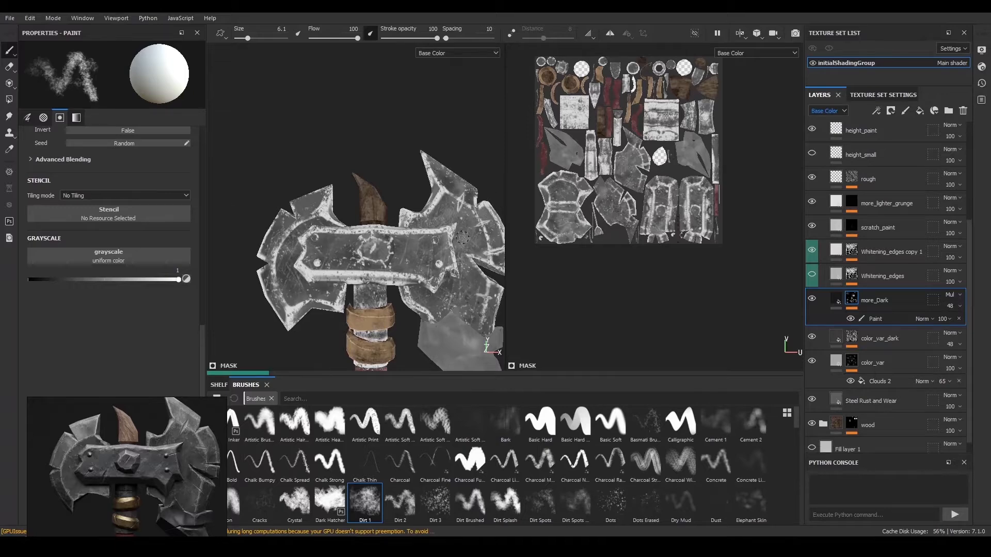
{"action": "mouse_move", "coordinate": [462, 238]}
{"action": "left_mouse_down", "text": "alt"}
{"action": "mouse_move", "coordinate": [438, 281]}
{"action": "mouse_move", "coordinate": [384, 263]}
{"action": "left_mouse_up", "text": "alt"}
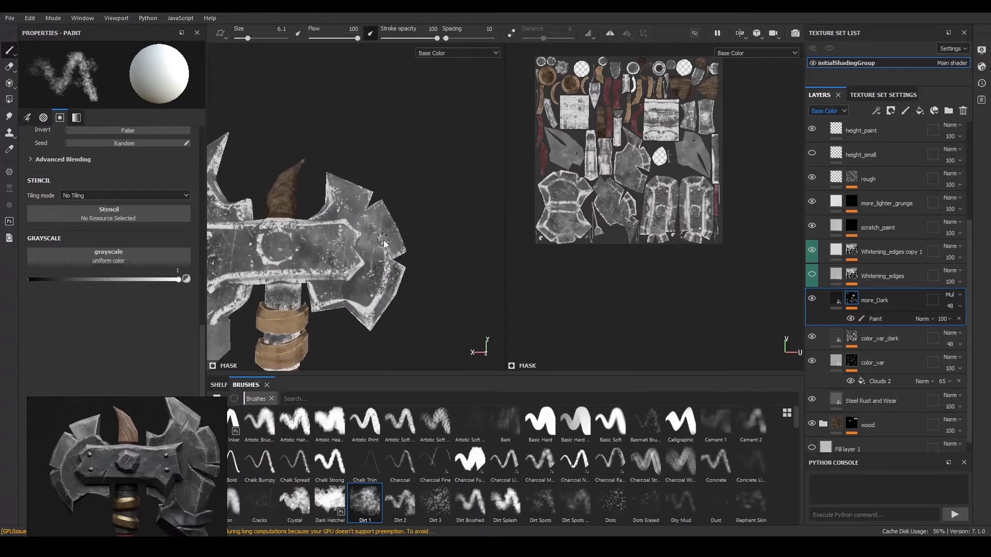
{"action": "left_click_drag", "start_coordinate": [384, 226], "coordinate": [426, 221], "text": "alt"}
{"action": "mouse_move", "coordinate": [419, 269]}
{"action": "left_mouse_down", "text": "alt"}
{"action": "mouse_move", "coordinate": [379, 155]}
{"action": "mouse_move", "coordinate": [394, 194]}
{"action": "left_mouse_up", "text": "alt"}
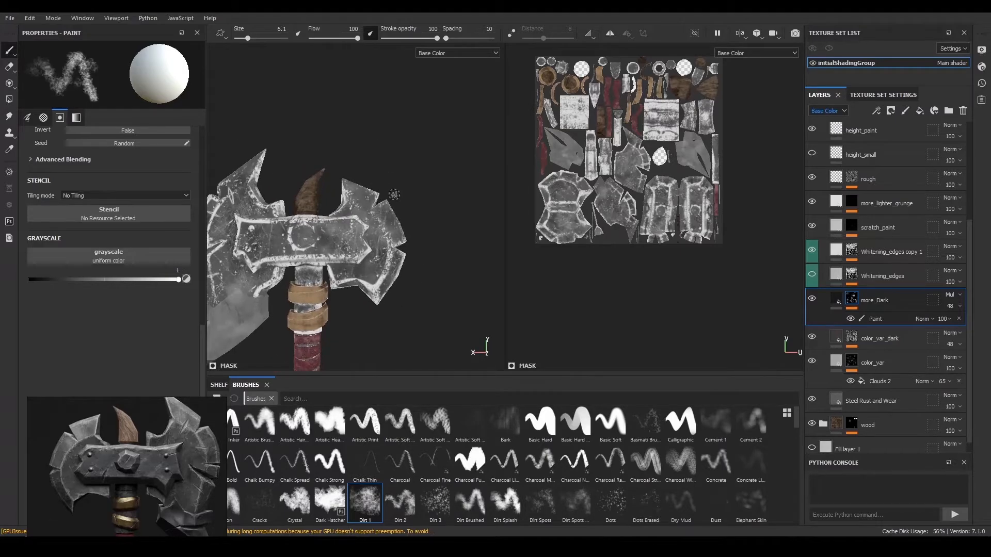
{"action": "middle_click_drag", "start_coordinate": [360, 177], "coordinate": [422, 176], "text": "alt"}
{"action": "scroll", "coordinate": [423, 176], "scroll_direction": "up", "scroll_amount": 1}
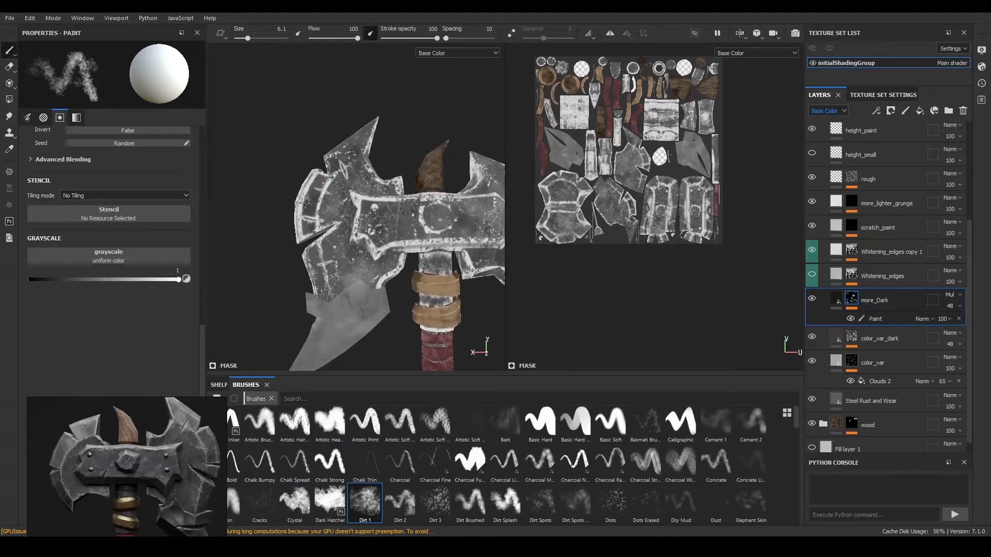
Step: Display the full material instead of the mask and examine the axe while orbiting it and rotating the environment light
{"action": "left_click_drag", "start_coordinate": [398, 229], "coordinate": [365, 212], "text": "alt"}
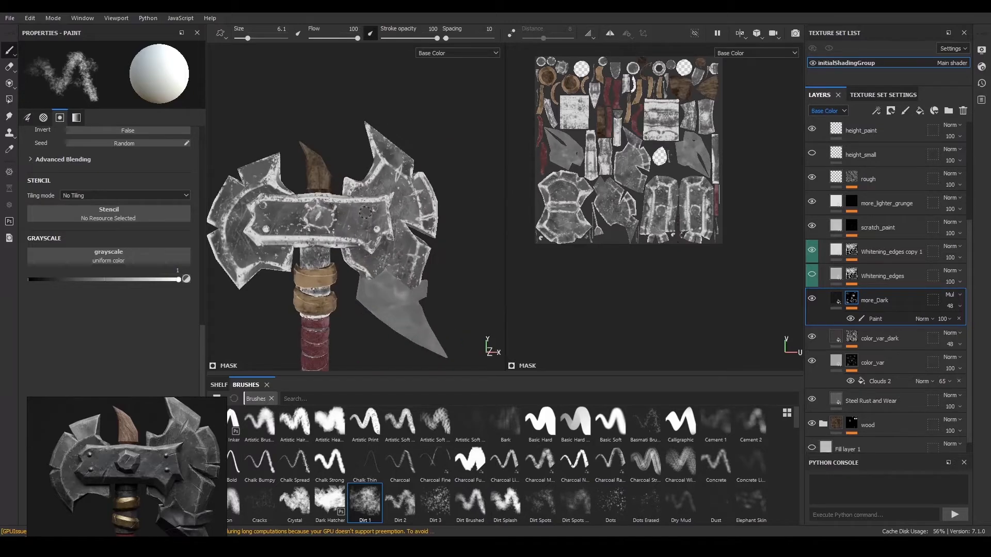
{"action": "right_click_drag", "start_coordinate": [391, 209], "coordinate": [329, 154], "text": "alt"}
{"action": "left_click_drag", "start_coordinate": [361, 222], "coordinate": [408, 245], "text": "alt"}
{"action": "key", "text": "m"}
{"action": "right_click_drag", "start_coordinate": [408, 245], "coordinate": [457, 232], "text": "shift"}
{"action": "scroll", "coordinate": [439, 189], "scroll_direction": "up", "scroll_amount": 4}
{"action": "scroll", "coordinate": [434, 260], "scroll_direction": "down", "scroll_amount": 1}
{"action": "scroll", "coordinate": [909, 281], "scroll_direction": "up", "scroll_amount": 2}
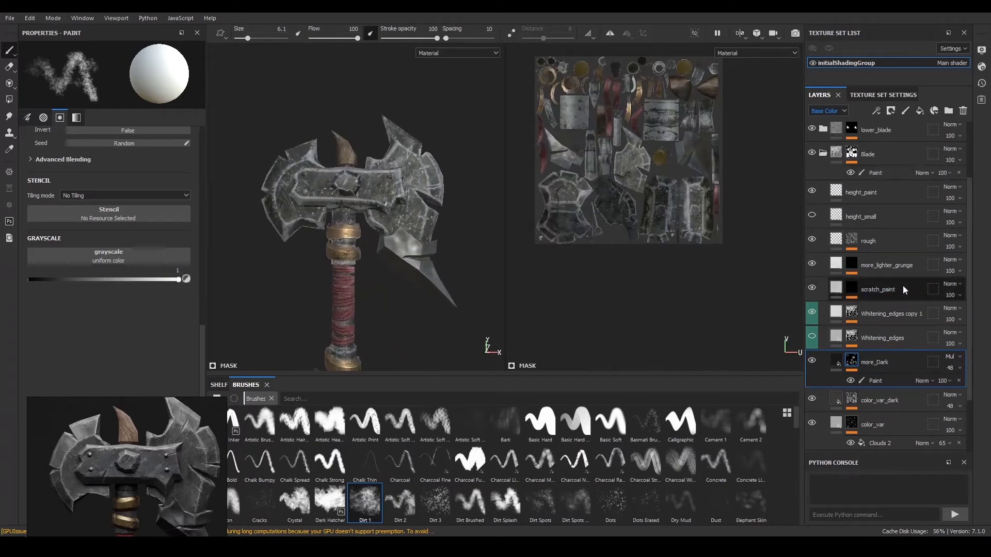
Step: Set the scratch_paint layer's blending mode to Screen and its opacity to 60
{"action": "left_click", "coordinate": [910, 284]}
{"action": "left_click", "coordinate": [951, 284]}
{"action": "left_click", "coordinate": [945, 165]}
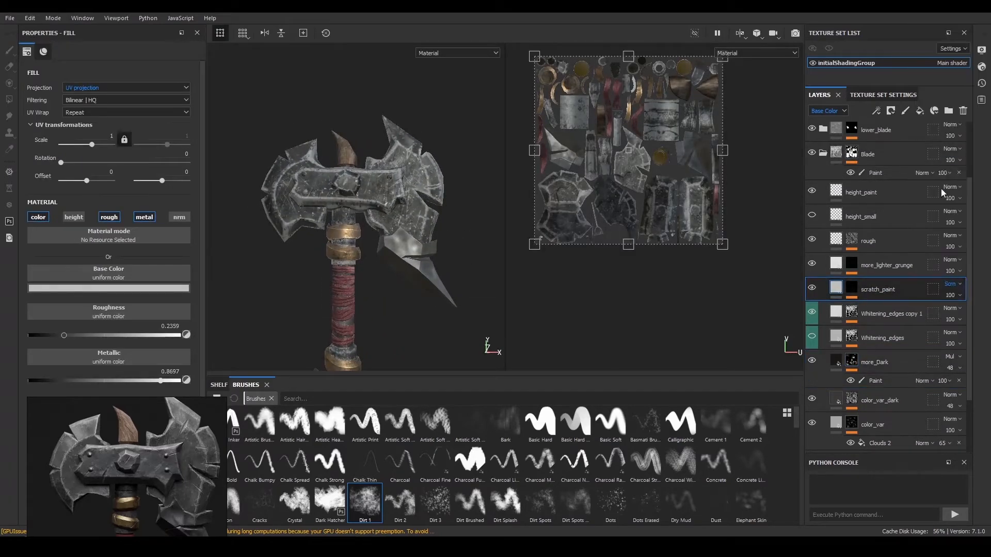
{"action": "scroll", "coordinate": [473, 201], "scroll_direction": "down", "scroll_amount": 2}
{"action": "scroll", "coordinate": [378, 160], "scroll_direction": "up", "scroll_amount": 3}
{"action": "left_click", "coordinate": [959, 296]}
{"action": "left_click_drag", "start_coordinate": [986, 313], "coordinate": [842, 316]}
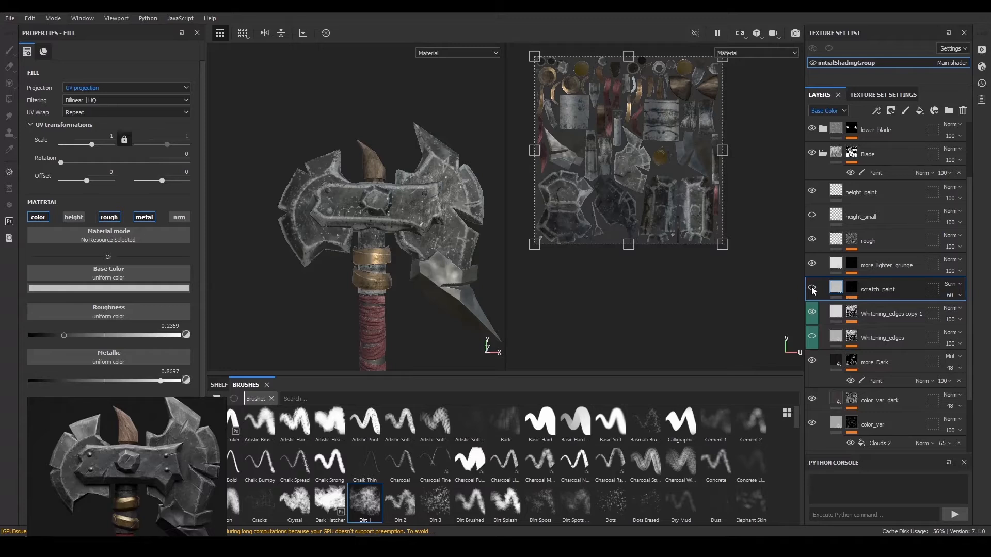
Step: Change the viewport layout to show only the 3D view
{"action": "scroll", "coordinate": [321, 166], "scroll_direction": "down", "scroll_amount": 3}
{"action": "scroll", "coordinate": [416, 204], "scroll_direction": "up", "scroll_amount": 2}
{"action": "left_click", "coordinate": [739, 33]}
{"action": "left_click", "coordinate": [760, 60]}
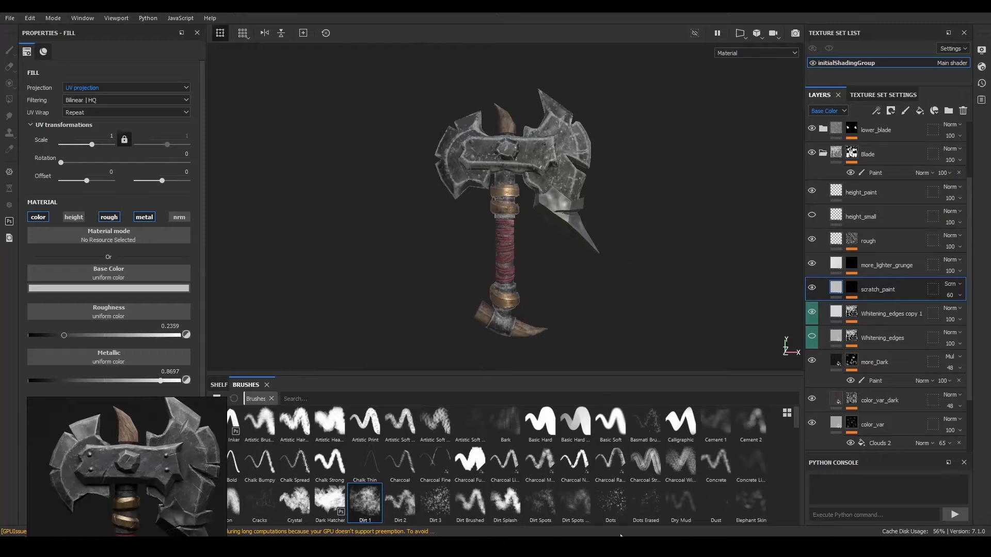
Step: Inspect the textured axe from several angles, up close and as a whole
{"action": "left_click_drag", "start_coordinate": [673, 264], "coordinate": [291, 219], "text": "alt"}
{"action": "right_click_drag", "start_coordinate": [361, 215], "coordinate": [459, 187], "text": "alt"}
{"action": "key", "text": "f"}
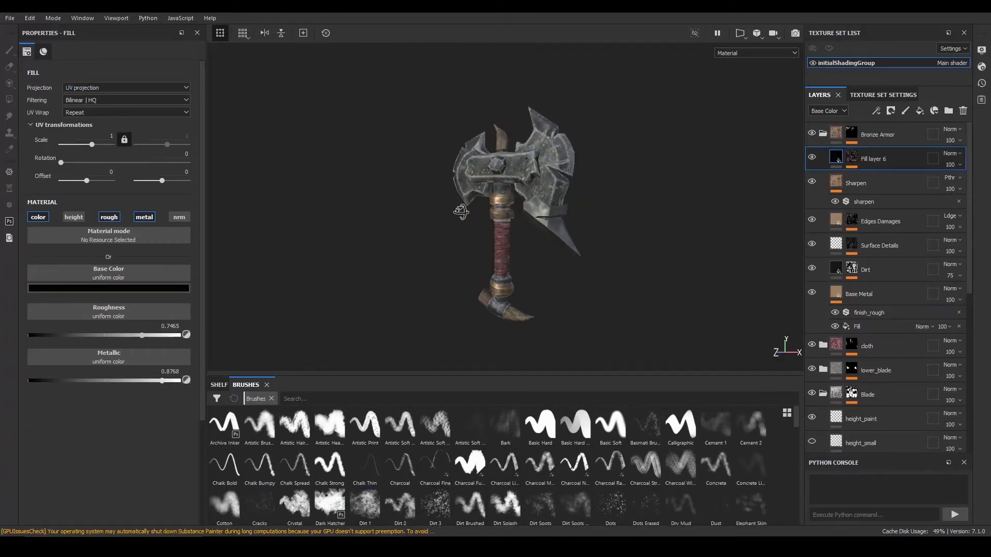
{"action": "scroll", "coordinate": [550, 214], "scroll_direction": "up", "scroll_amount": 3}
{"action": "right_click_drag", "start_coordinate": [546, 210], "coordinate": [652, 305], "text": "alt"}
{"action": "middle_click_drag", "start_coordinate": [637, 305], "coordinate": [630, 258], "text": "alt"}
{"action": "right_click_drag", "start_coordinate": [631, 258], "coordinate": [391, 181], "text": "alt"}
{"action": "left_click_drag", "start_coordinate": [527, 209], "coordinate": [564, 184], "text": "alt"}
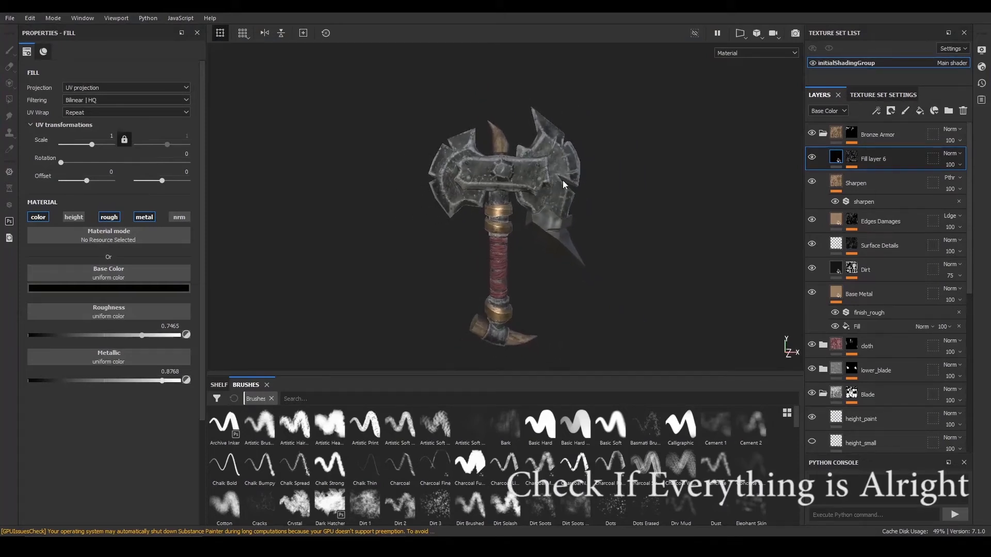
Step: Open the texture export settings and set the output directory to G:/Maya/Asset_Modelling/sourceimages/Axe_02/textures
{"action": "left_click", "coordinate": [10, 18]}
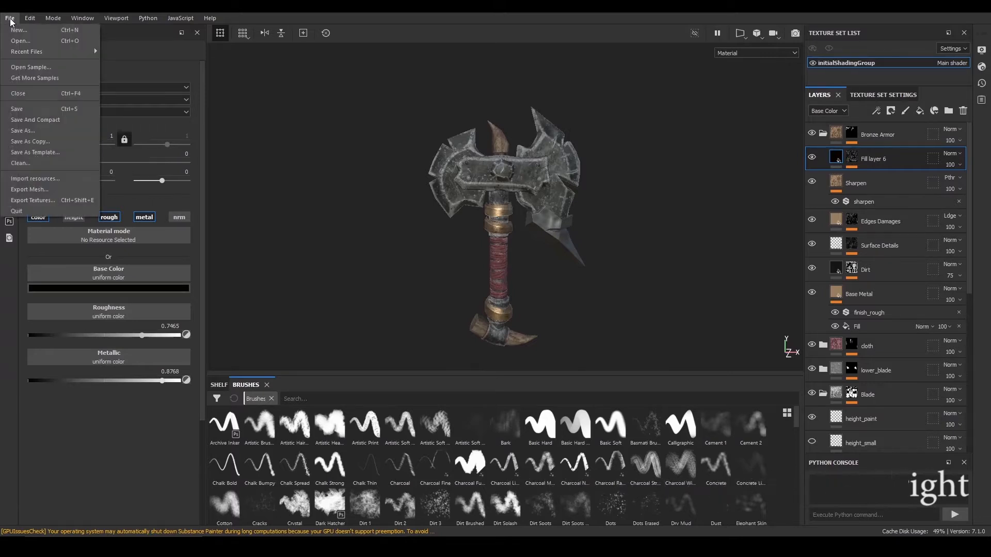
{"action": "left_click", "coordinate": [54, 202]}
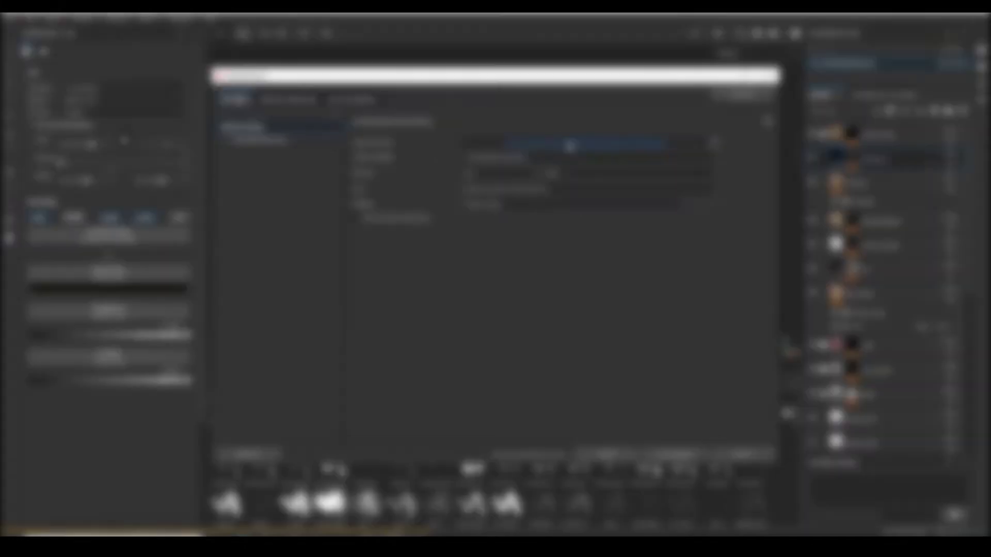
{"action": "left_click", "coordinate": [571, 144]}
{"action": "left_click", "coordinate": [513, 107]}
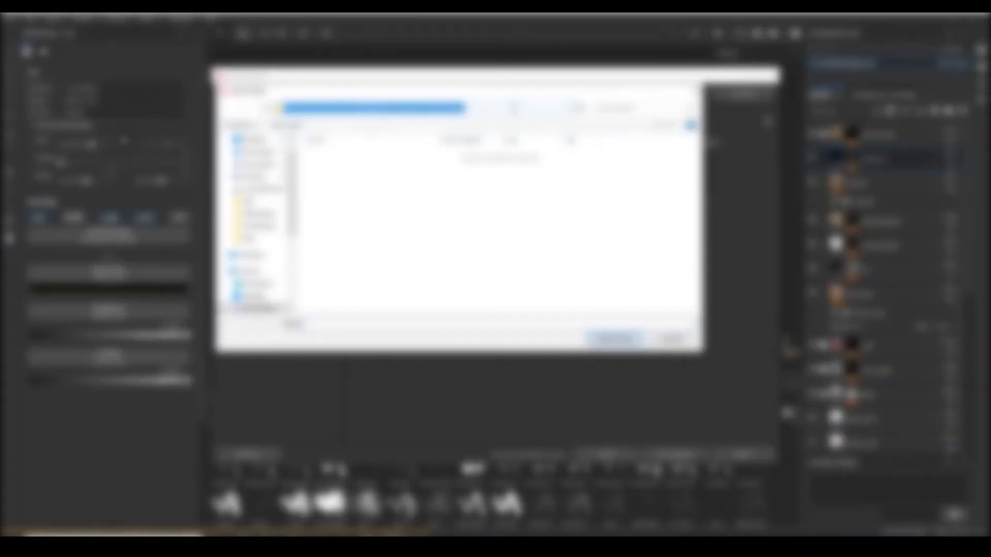
{"action": "key", "text": "ctrl+v"}
{"action": "key", "text": "Return"}
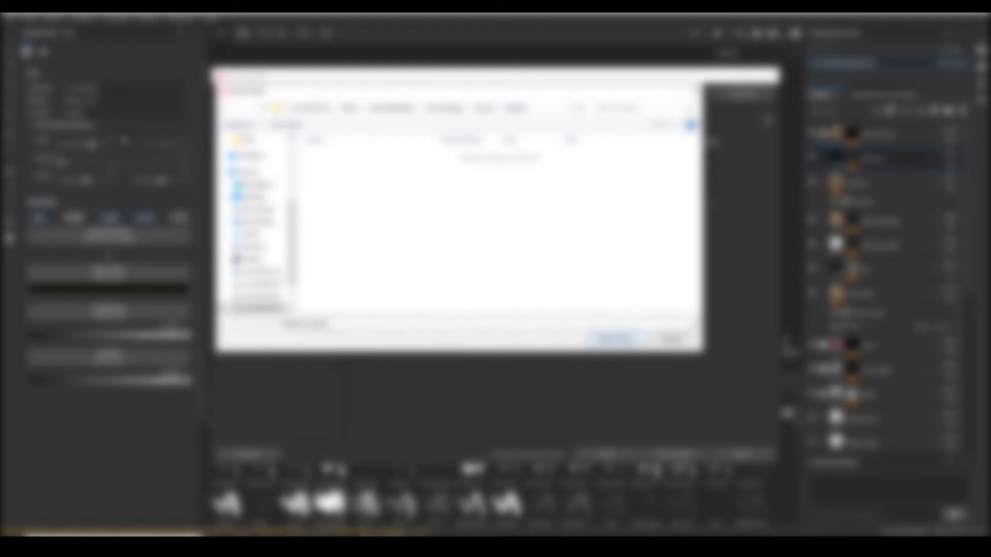
{"action": "left_click", "coordinate": [614, 339]}
Step: Set the export size to 2048, with the PBR Metallic Roughness output template and Dilation infinite padding
{"action": "left_click", "coordinate": [482, 159]}
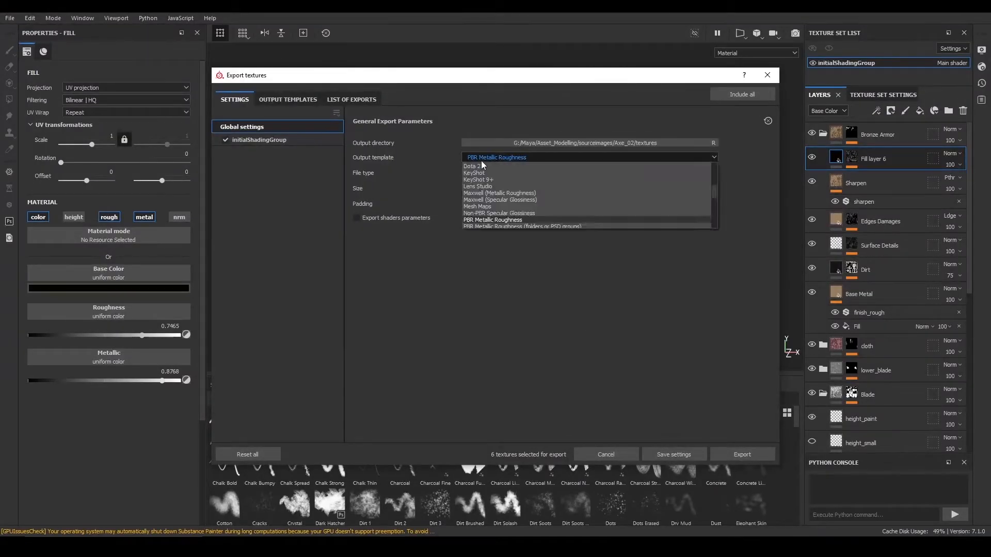
{"action": "scroll", "coordinate": [493, 221], "scroll_direction": "down", "scroll_amount": 7}
{"action": "left_click", "coordinate": [758, 247]}
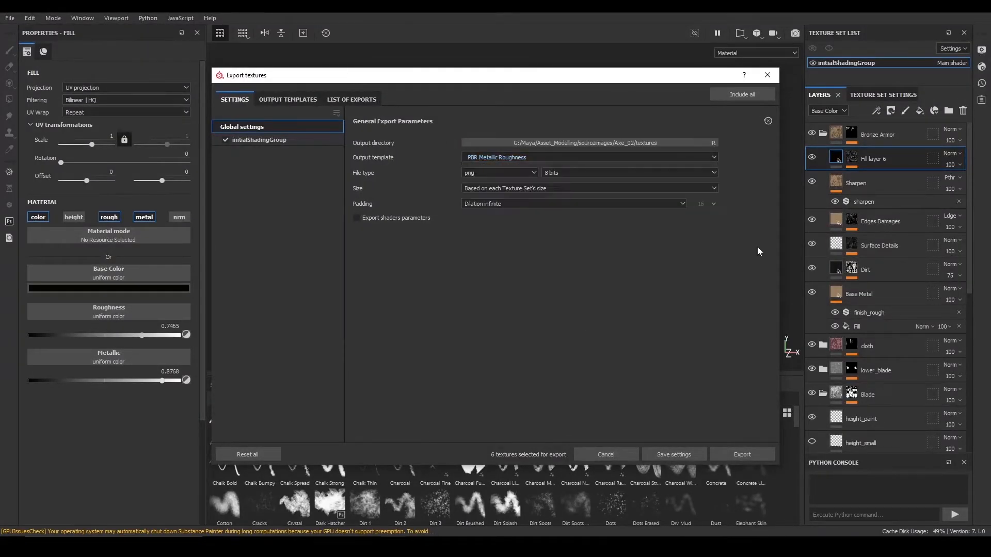
{"action": "left_click", "coordinate": [518, 205]}
{"action": "left_click", "coordinate": [524, 227]}
{"action": "left_click", "coordinate": [522, 205]}
{"action": "left_click", "coordinate": [520, 219]}
{"action": "left_click", "coordinate": [612, 204]}
{"action": "left_click", "coordinate": [541, 242]}
Step: Review the export list, output templates and output maps of initialShadingGroup, and save the export settings
{"action": "left_click", "coordinate": [352, 99]}
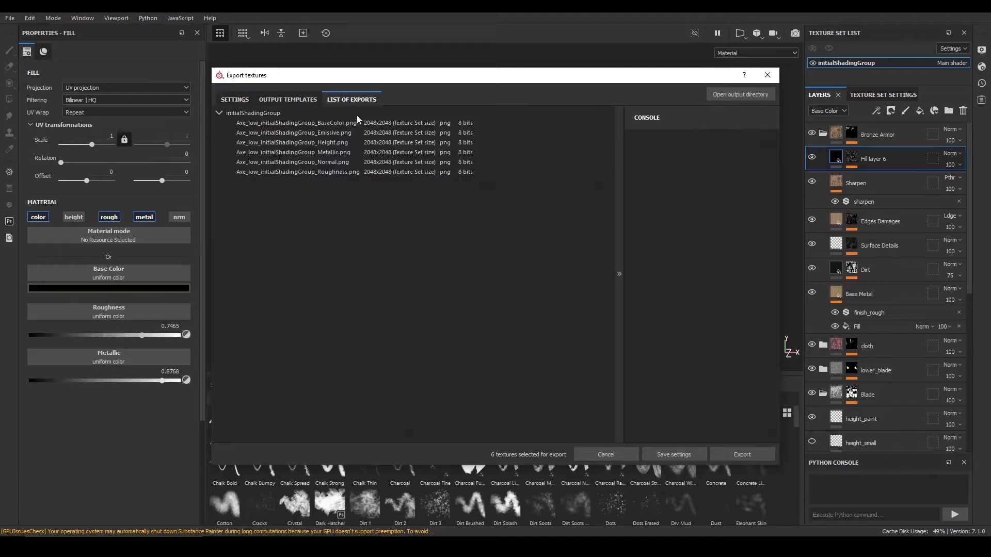
{"action": "left_click", "coordinate": [245, 100]}
{"action": "left_click", "coordinate": [259, 140]}
{"action": "left_click", "coordinate": [300, 100]}
{"action": "left_click", "coordinate": [246, 99]}
{"action": "left_click", "coordinate": [290, 99]}
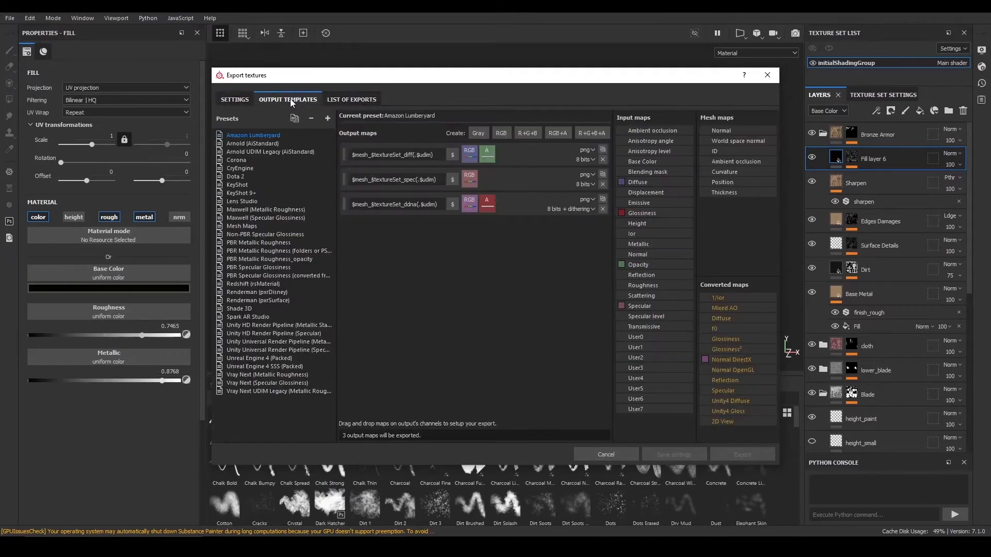
{"action": "left_click", "coordinate": [235, 100]}
{"action": "left_click", "coordinate": [283, 127]}
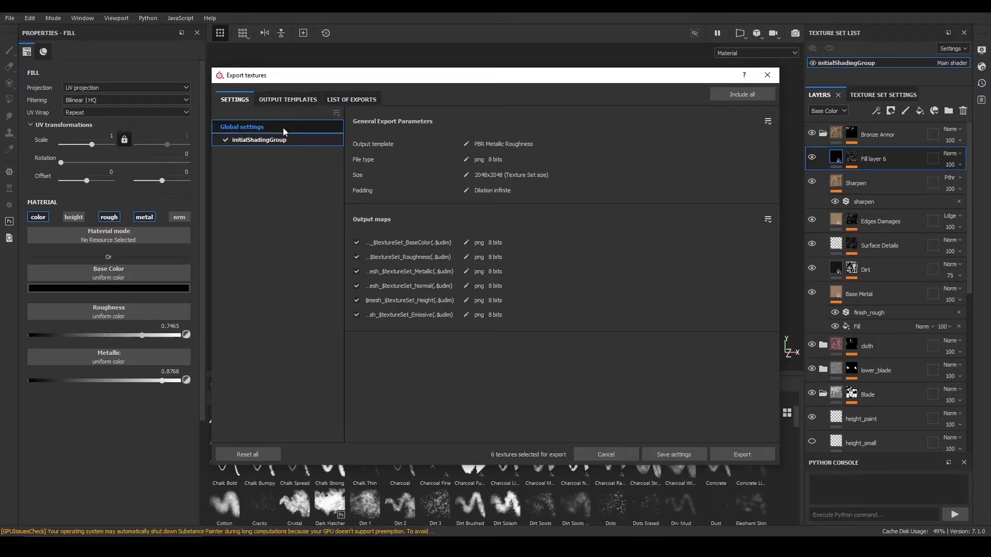
{"action": "left_click", "coordinate": [666, 459]}
Step: Rename the texture set as Axe_02_mat
{"action": "double_click", "coordinate": [875, 62]}
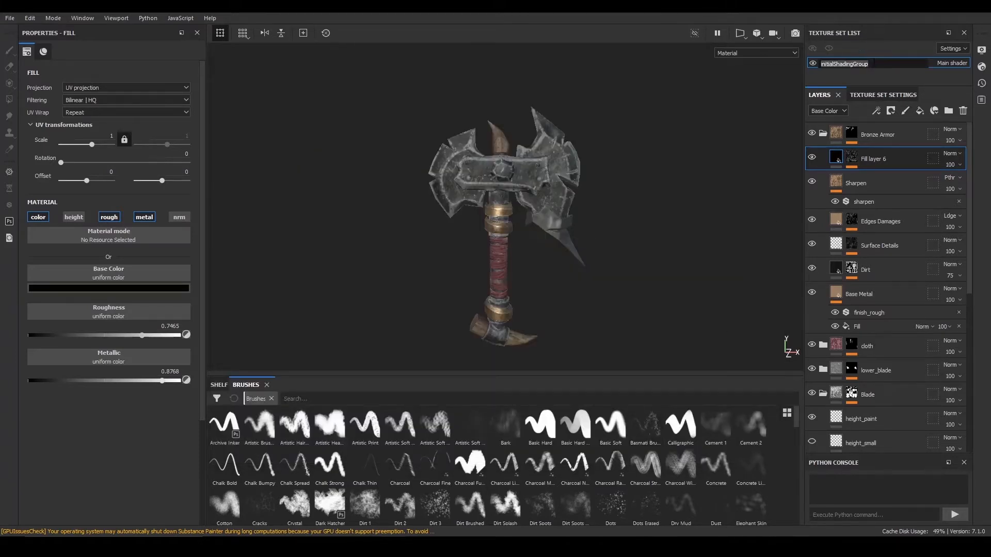
{"action": "type", "text": "Axe_02_mat"}
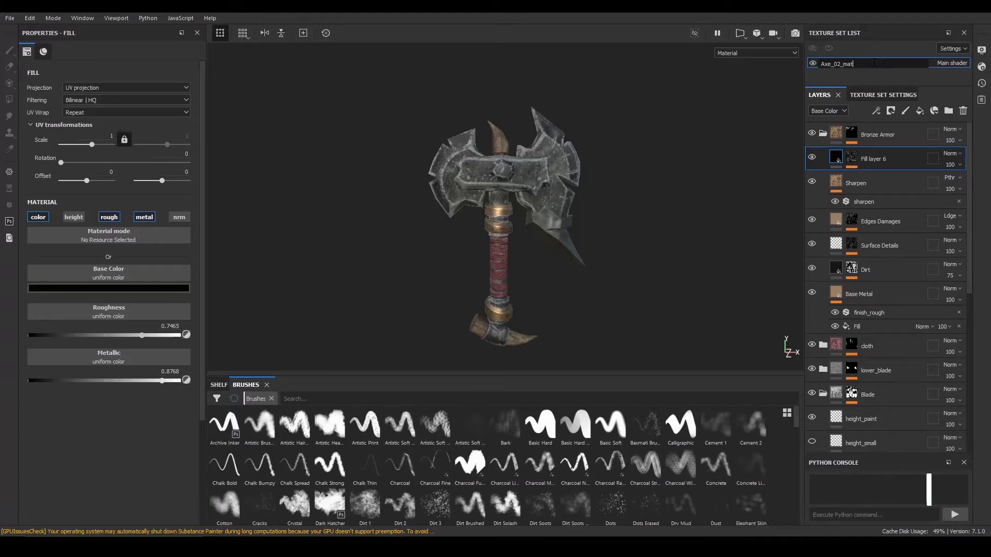
{"action": "key", "text": "Return"}
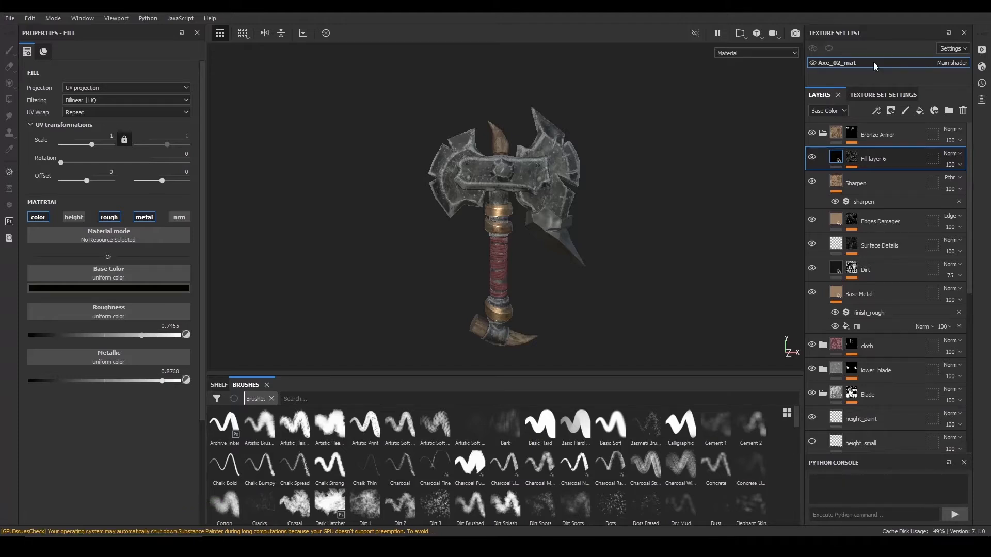
Step: Check the export settings for Axe_02_mat and export its texture maps as 8-bit PNG files
{"action": "left_click", "coordinate": [10, 18]}
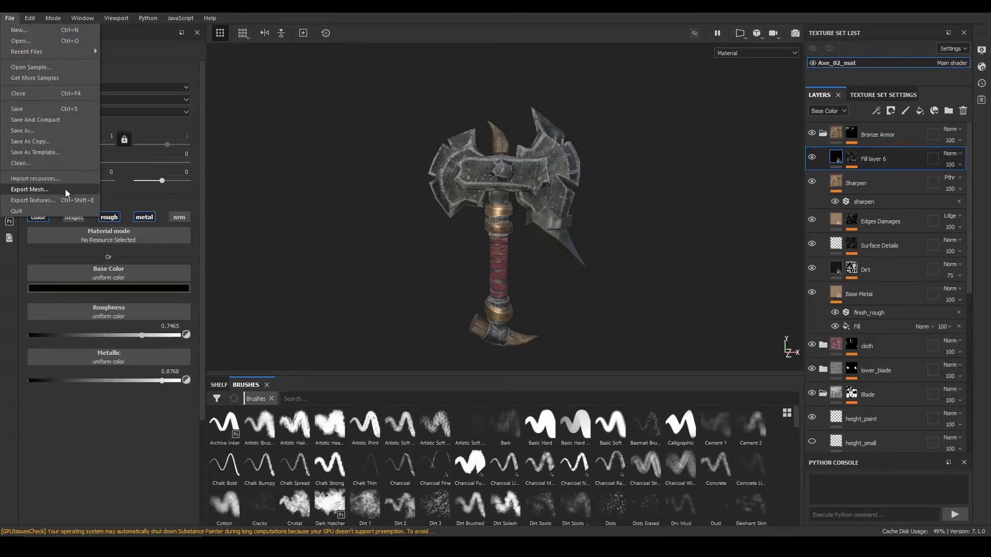
{"action": "left_click", "coordinate": [65, 198]}
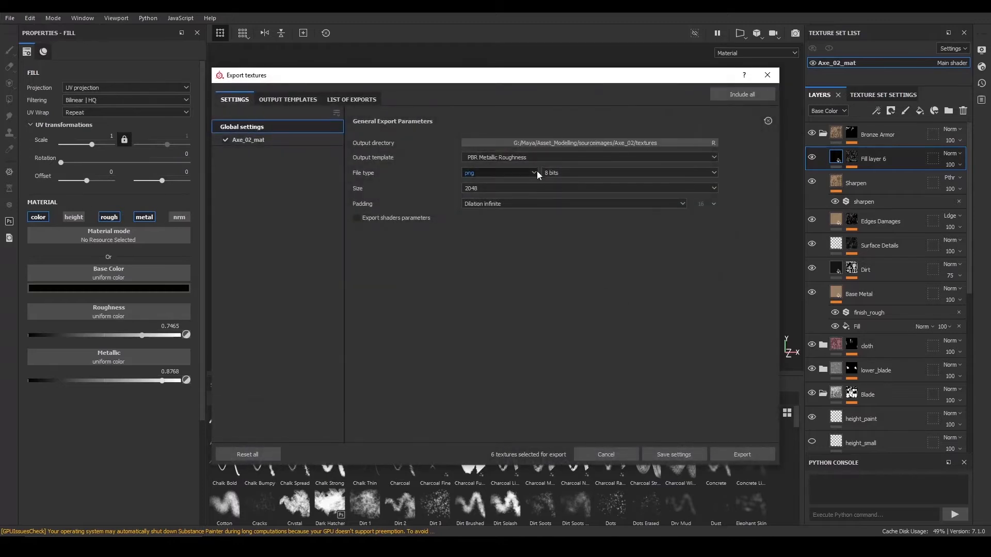
{"action": "left_click", "coordinate": [288, 138]}
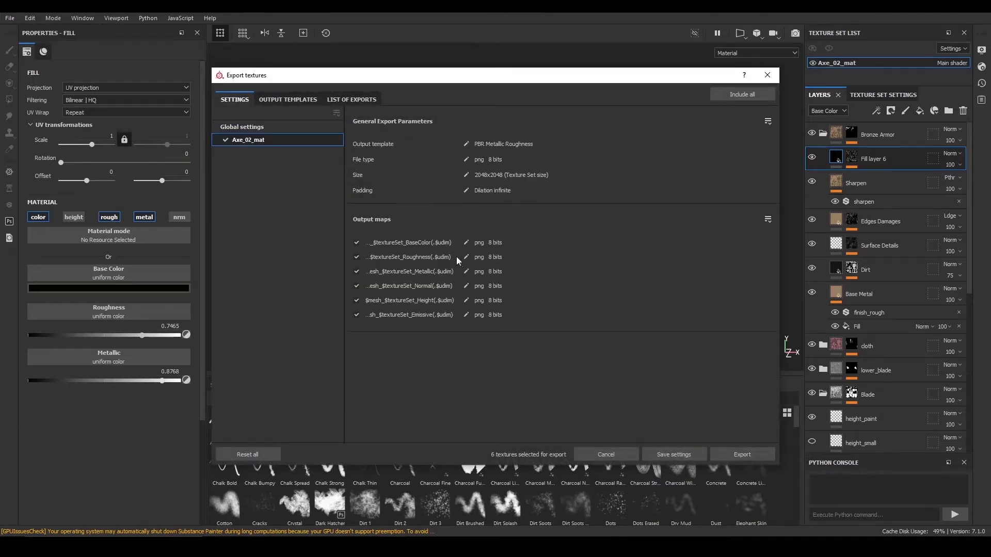
{"action": "left_click", "coordinate": [271, 127]}
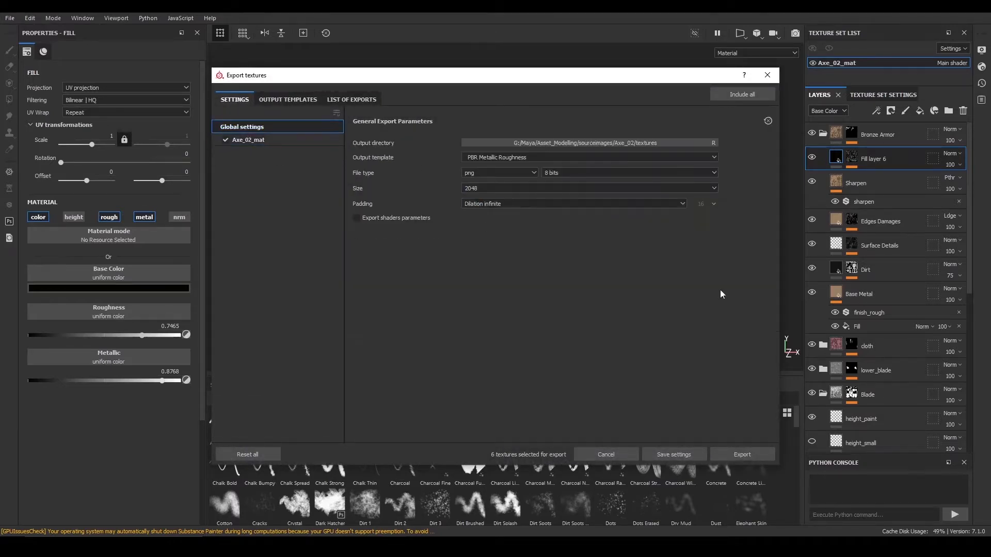
{"action": "left_click", "coordinate": [758, 454]}
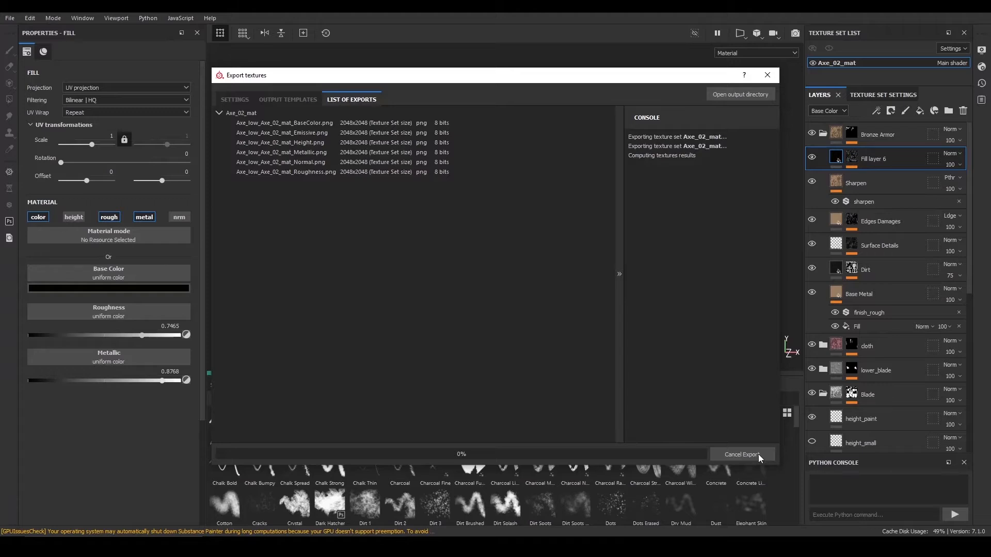
{"action": "left_click_drag", "start_coordinate": [512, 78], "coordinate": [470, 73]}
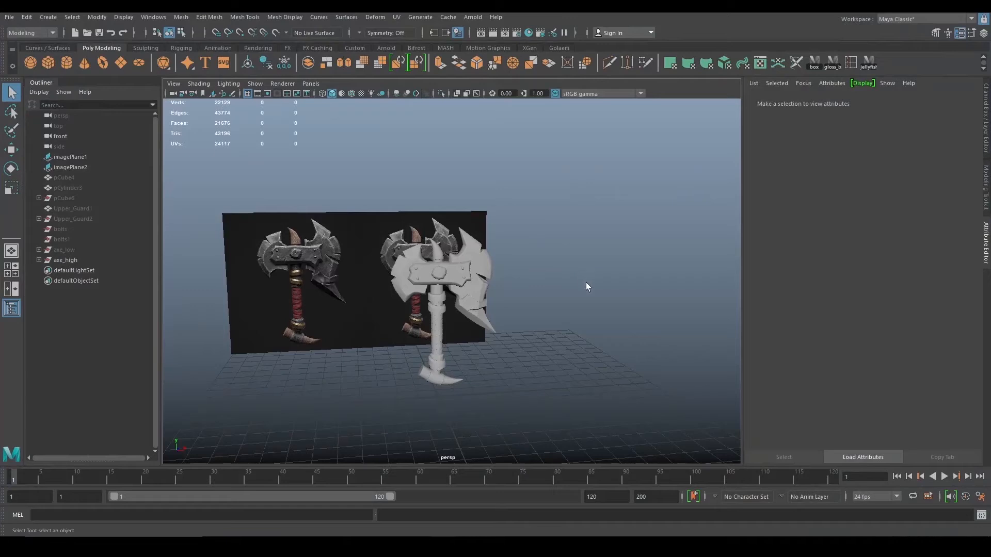
Step: Switch to Maya, view the high-poly axe beside the reference images and hide the axe_high group
{"action": "left_click_drag", "start_coordinate": [587, 284], "coordinate": [509, 270], "text": "alt"}
{"action": "scroll", "coordinate": [525, 293], "scroll_direction": "up", "scroll_amount": 3}
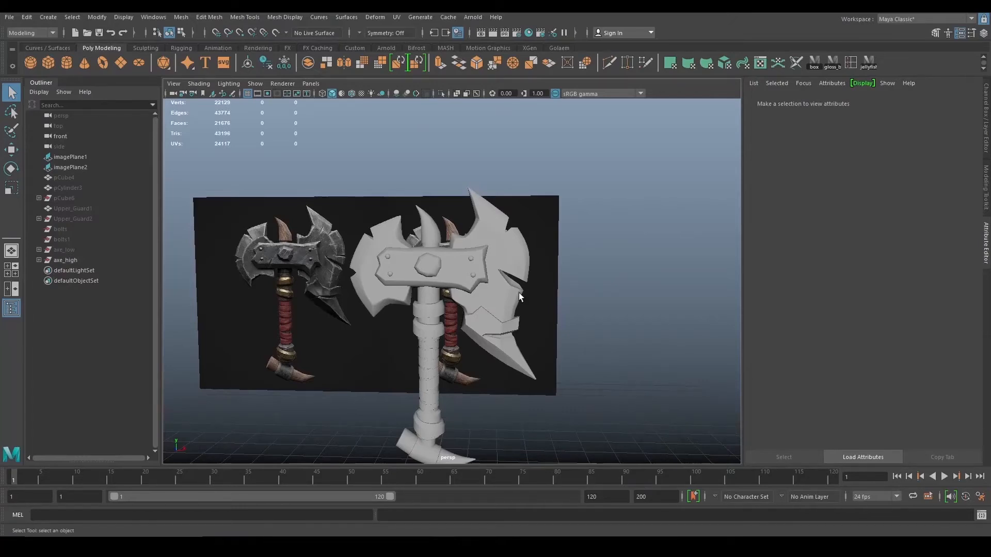
{"action": "left_click_drag", "start_coordinate": [551, 305], "coordinate": [490, 284], "text": "alt"}
{"action": "left_click", "coordinate": [488, 284]}
{"action": "mouse_move", "coordinate": [575, 303]}
{"action": "left_mouse_down", "text": "alt"}
{"action": "mouse_move", "coordinate": [546, 290]}
{"action": "mouse_move", "coordinate": [577, 303]}
{"action": "left_mouse_up", "text": "alt"}
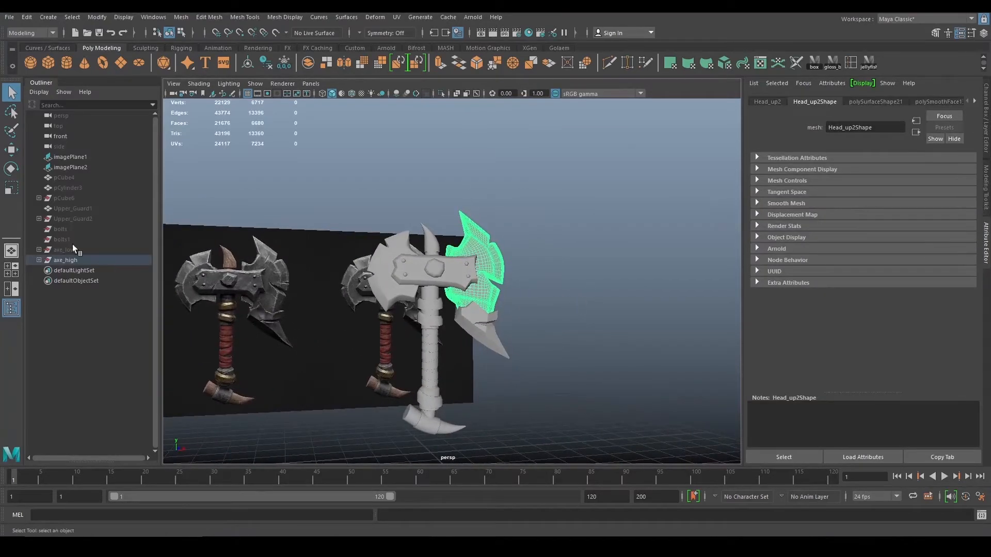
{"action": "left_click", "coordinate": [98, 260]}
{"action": "key", "text": "h"}
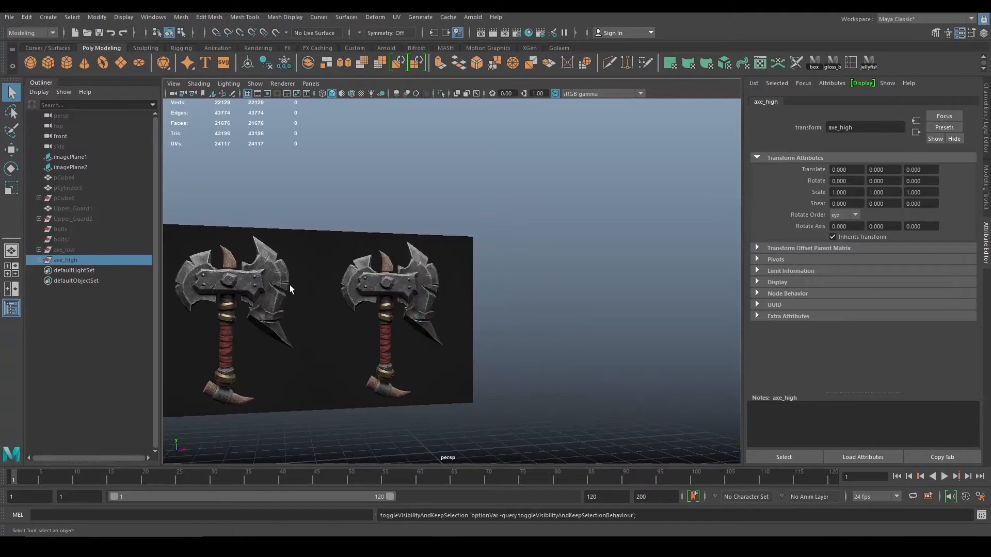
Step: Unhide the axe_low group and clear the selection
{"action": "left_click", "coordinate": [84, 248]}
{"action": "key", "text": "shift+h"}
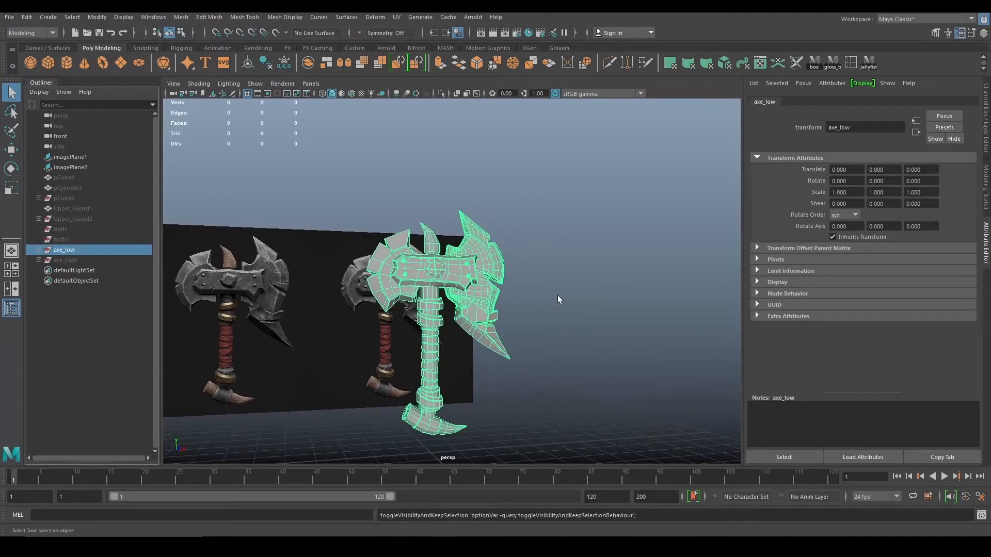
{"action": "left_click", "coordinate": [555, 294]}
{"action": "mouse_move", "coordinate": [557, 295]}
{"action": "left_mouse_down", "text": "alt"}
{"action": "mouse_move", "coordinate": [580, 299]}
{"action": "mouse_move", "coordinate": [568, 292]}
{"action": "left_mouse_up", "text": "alt"}
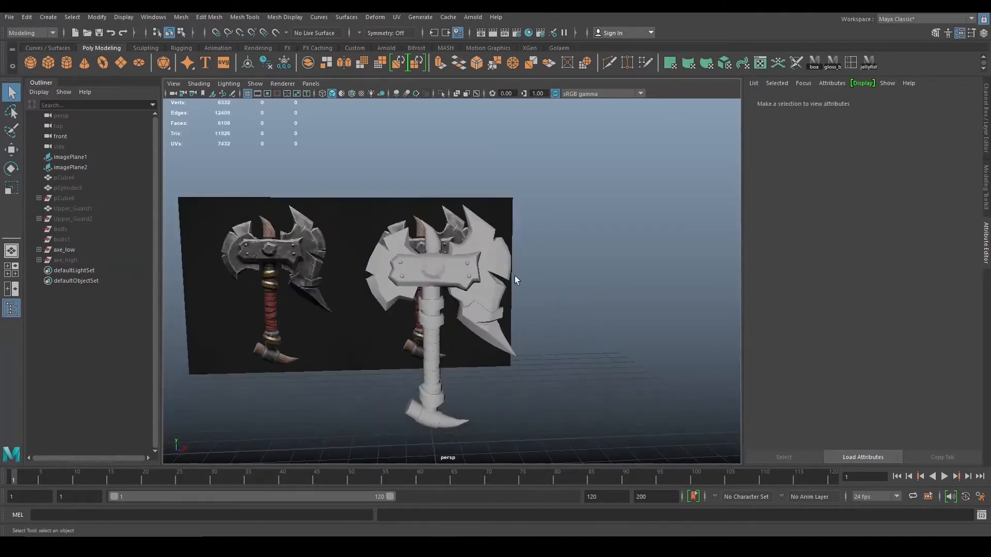
Step: Create an Arnold area light and raise it above the axe
{"action": "right_click_drag", "start_coordinate": [567, 292], "coordinate": [521, 253], "text": "alt"}
{"action": "left_click", "coordinate": [472, 17]}
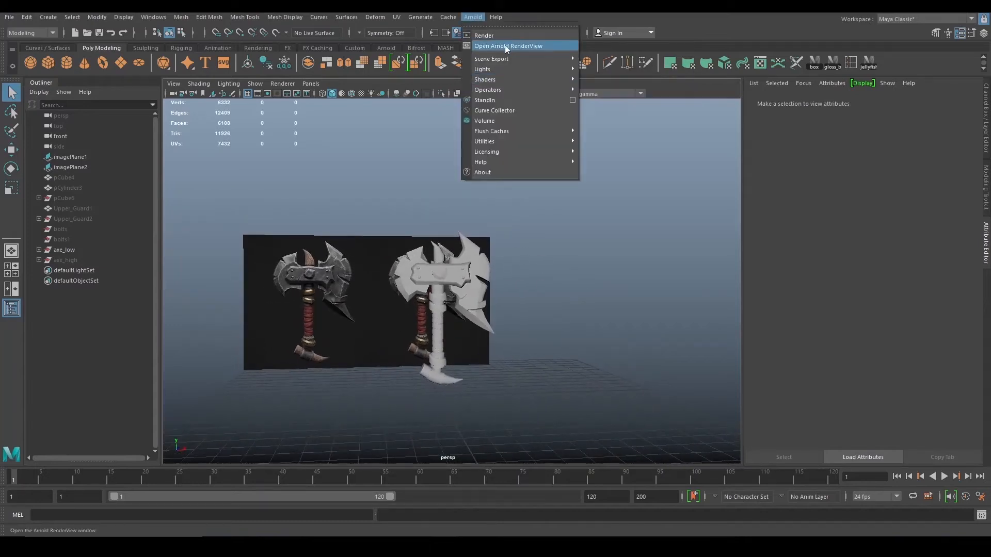
{"action": "mouse_move", "coordinate": [509, 72]}
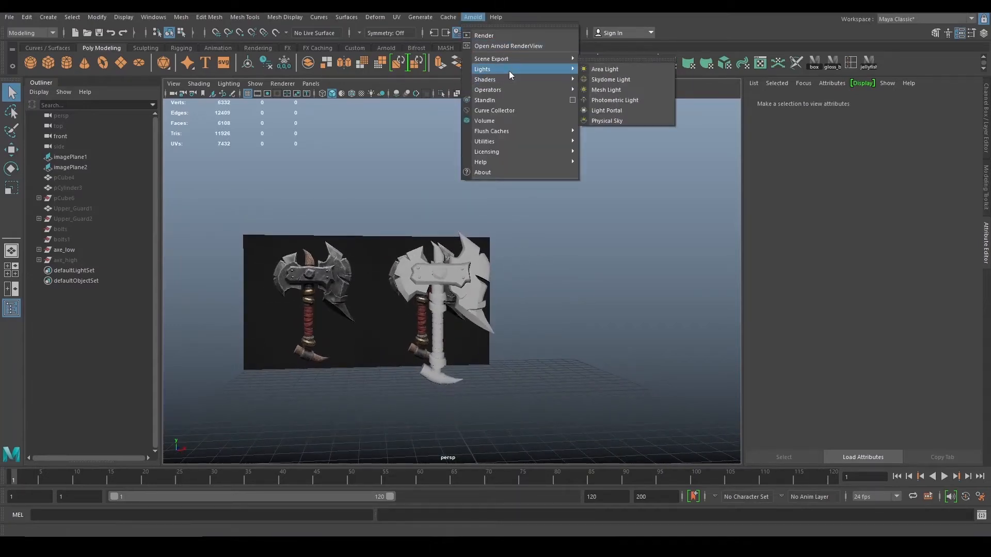
{"action": "left_click", "coordinate": [612, 69]}
{"action": "left_click_drag", "start_coordinate": [494, 373], "coordinate": [585, 378]}
{"action": "left_click_drag", "start_coordinate": [537, 329], "coordinate": [537, 178]}
Step: Adjust the area light to a uniform scale of 2.455, X rotation of -51.871 and position Y 11.304, Z 2.655
{"action": "left_click_drag", "start_coordinate": [586, 243], "coordinate": [562, 219], "text": "alt"}
{"action": "key", "text": "r"}
{"action": "key", "text": "e"}
{"action": "key", "text": "w"}
{"action": "middle_click_drag", "start_coordinate": [601, 258], "coordinate": [601, 295], "text": "alt"}
{"action": "left_click_drag", "start_coordinate": [561, 248], "coordinate": [488, 212]}
{"action": "left_click_drag", "start_coordinate": [537, 232], "coordinate": [460, 217], "text": "alt"}
{"action": "right_click_drag", "start_coordinate": [459, 217], "coordinate": [570, 245], "text": "alt"}
Step: Open the Arnold RenderView, frame the axe within the perspective camera's resolution gate and start the render
{"action": "left_click", "coordinate": [473, 17]}
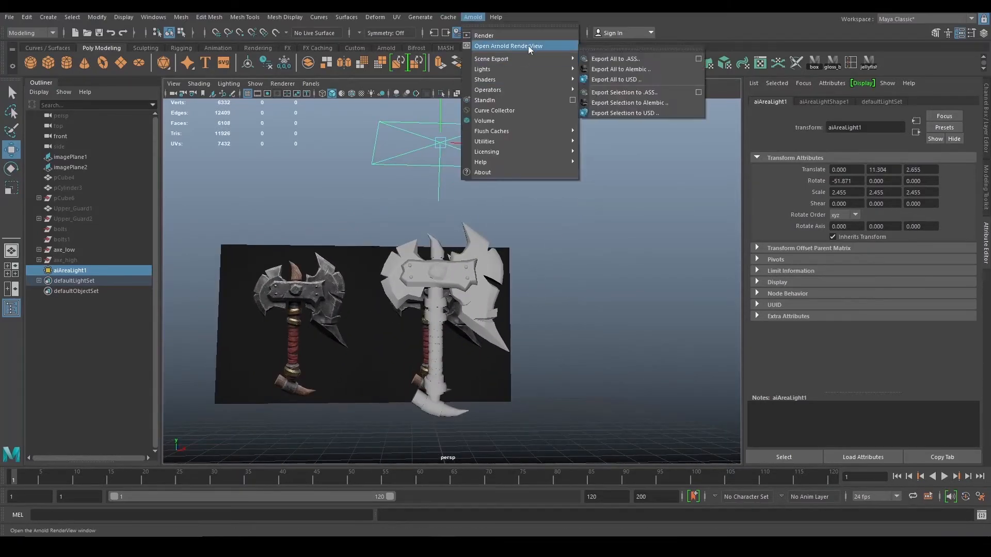
{"action": "left_click", "coordinate": [520, 47]}
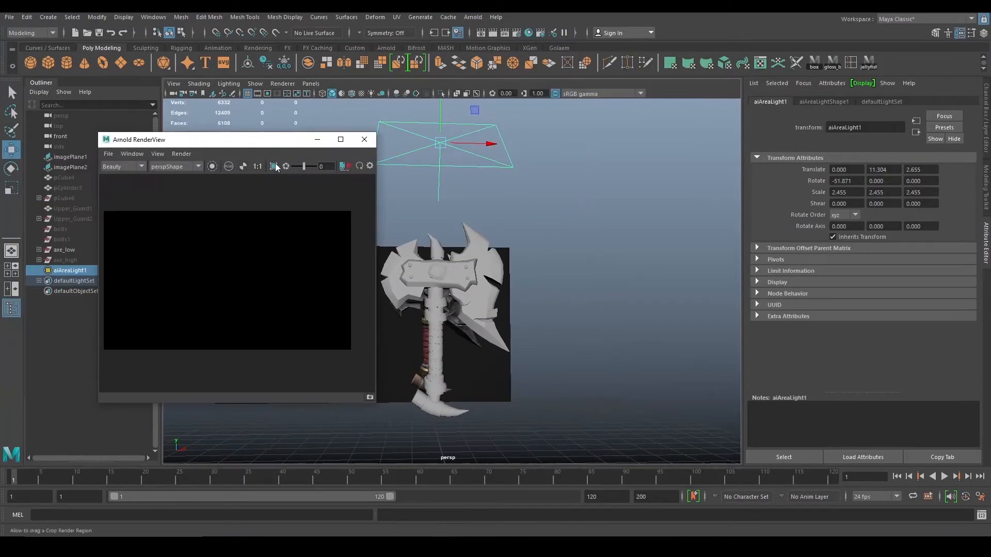
{"action": "left_click", "coordinate": [267, 93]}
{"action": "right_click_drag", "start_coordinate": [518, 279], "coordinate": [566, 279], "text": "alt"}
{"action": "left_click_drag", "start_coordinate": [567, 280], "coordinate": [391, 187], "text": "alt"}
{"action": "left_click", "coordinate": [349, 166]}
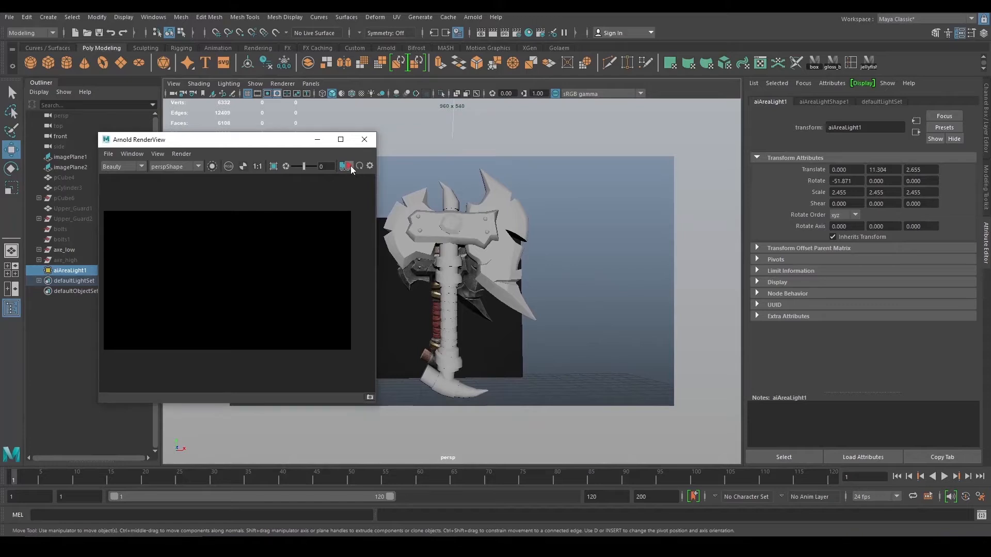
Step: Set the Arnold area light's exposure to 10 and re-render the axe
{"action": "left_click", "coordinate": [349, 166]}
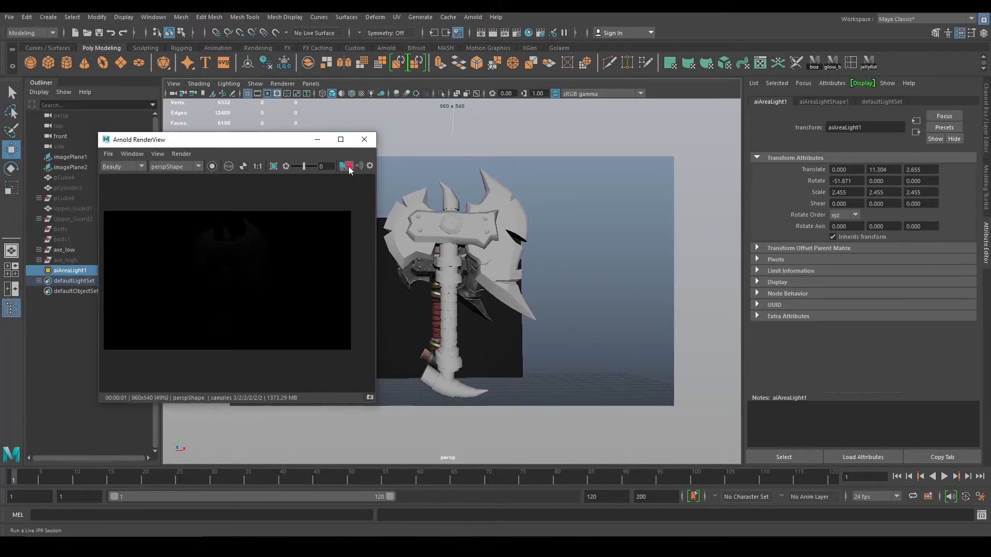
{"action": "right_click_drag", "start_coordinate": [559, 221], "coordinate": [480, 184], "text": "alt"}
{"action": "middle_click_drag", "start_coordinate": [521, 184], "coordinate": [522, 216], "text": "alt"}
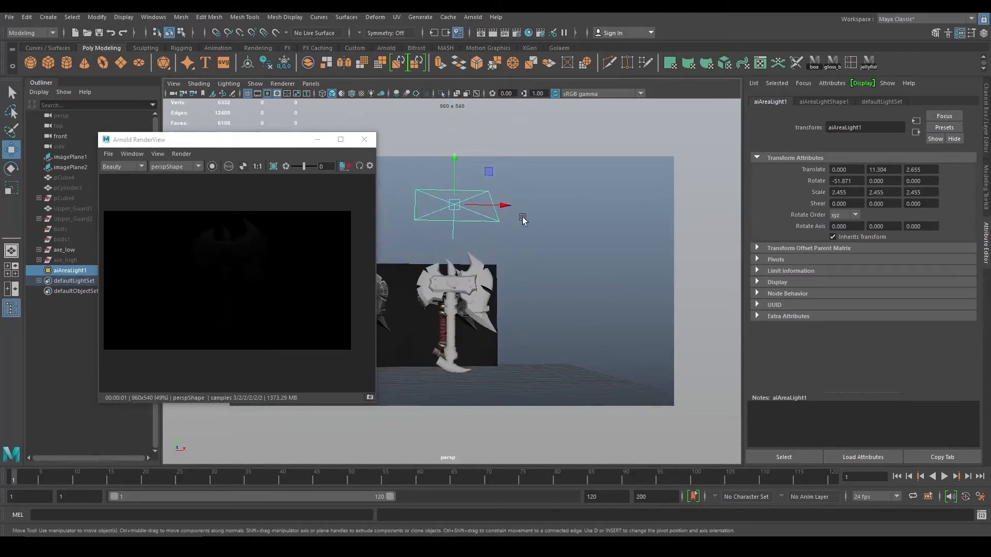
{"action": "left_click", "coordinate": [886, 100]}
{"action": "left_click", "coordinate": [836, 101]}
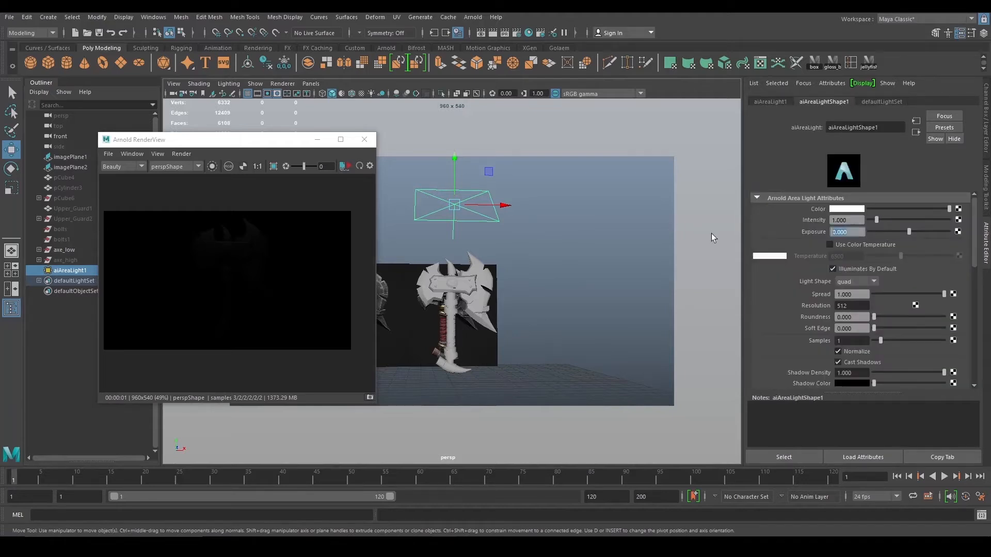
{"action": "type", "text": "10"}
{"action": "key", "text": "Return"}
{"action": "left_click", "coordinate": [349, 166]}
{"action": "scroll", "coordinate": [321, 226], "scroll_direction": "up", "scroll_amount": 5}
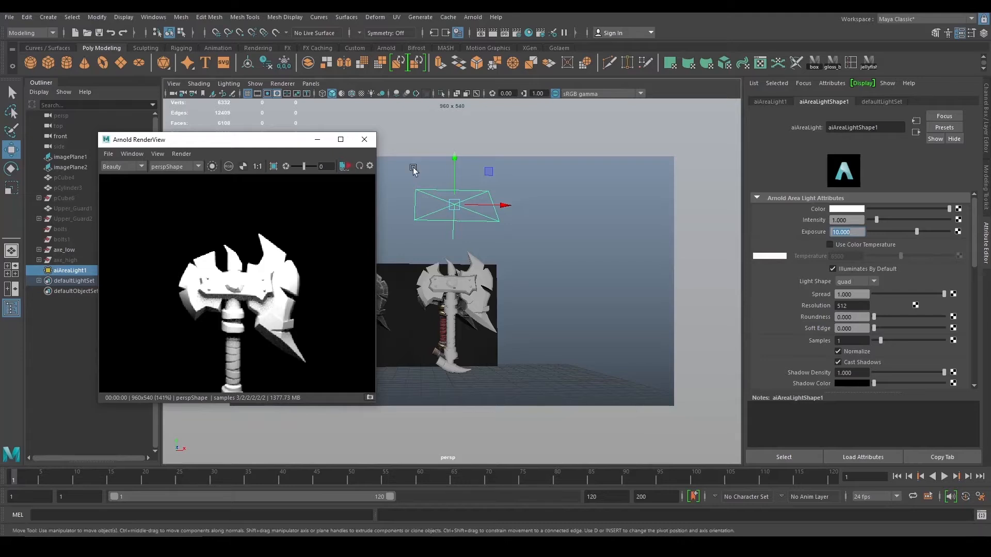
Step: Lower the area light's exposure to 7 and re-render to check the axe's brightness
{"action": "left_click", "coordinate": [856, 232]}
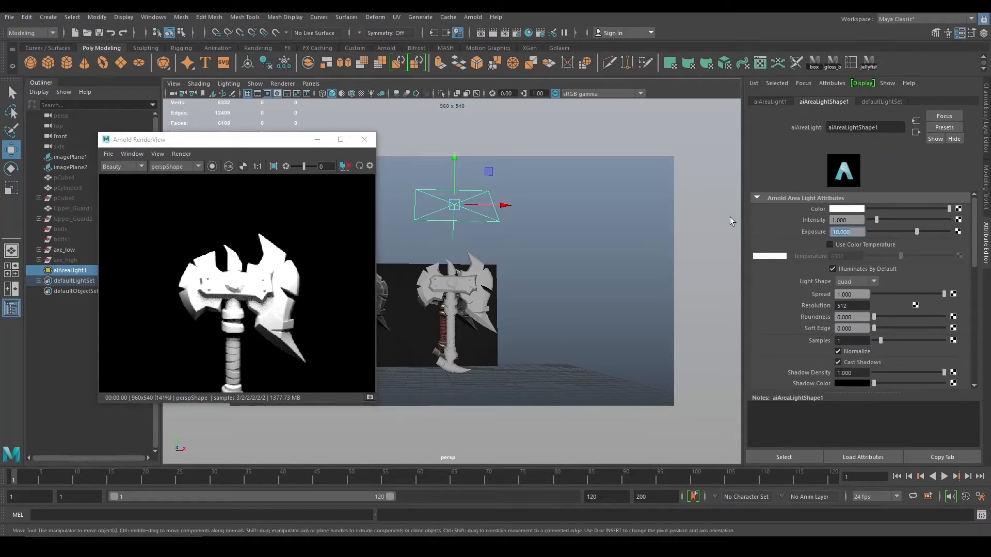
{"action": "type", "text": "7"}
{"action": "key", "text": "Return"}
{"action": "left_click", "coordinate": [350, 166]}
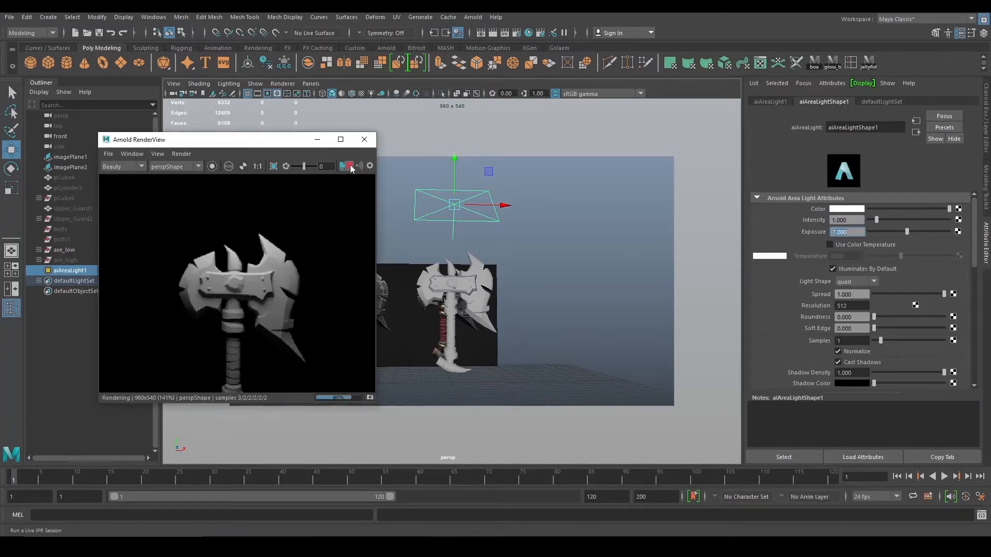
{"action": "middle_click_drag", "start_coordinate": [268, 292], "coordinate": [254, 269]}
{"action": "scroll", "coordinate": [271, 287], "scroll_direction": "down", "scroll_amount": 1}
{"action": "scroll", "coordinate": [271, 287], "scroll_direction": "up", "scroll_amount": 1}
Step: Set the area light's exposure to 7.5 and inspect the updated axe render up close
{"action": "left_click", "coordinate": [847, 231]}
{"action": "type", "text": "7."}
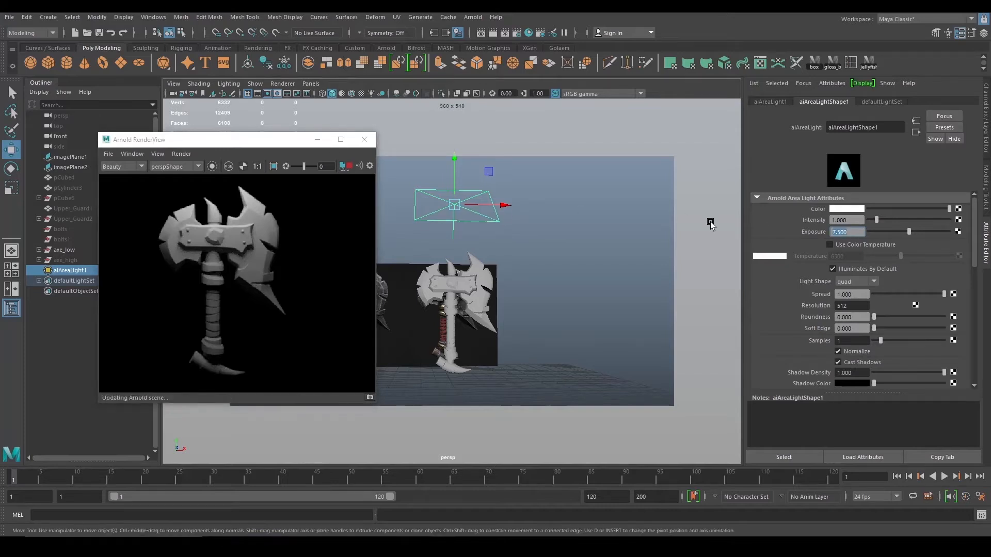
{"action": "key", "text": "Return"}
{"action": "scroll", "coordinate": [230, 247], "scroll_direction": "down", "scroll_amount": 2}
{"action": "middle_click_drag", "start_coordinate": [230, 246], "coordinate": [267, 298]}
{"action": "scroll", "coordinate": [268, 298], "scroll_direction": "up", "scroll_amount": 4}
{"action": "scroll", "coordinate": [266, 266], "scroll_direction": "down", "scroll_amount": 2}
{"action": "scroll", "coordinate": [265, 266], "scroll_direction": "up", "scroll_amount": 1}
{"action": "scroll", "coordinate": [577, 290], "scroll_direction": "up", "scroll_amount": 3}
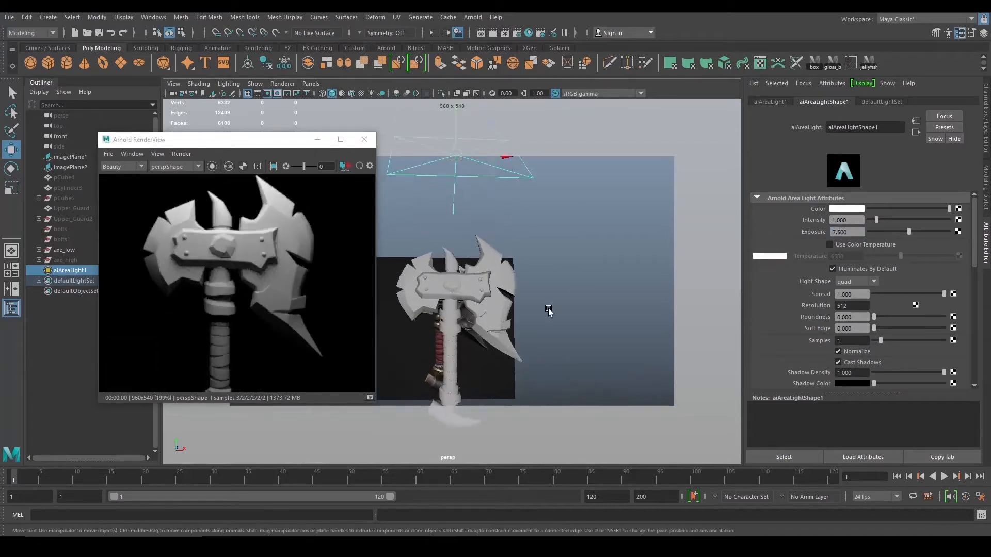
Step: Frame the whole axe inside the perspective camera's resolution gate and bookmark that camera view
{"action": "middle_click_drag", "start_coordinate": [570, 345], "coordinate": [572, 293], "text": "alt"}
{"action": "scroll", "coordinate": [572, 293], "scroll_direction": "up", "scroll_amount": 2}
{"action": "scroll", "coordinate": [572, 294], "scroll_direction": "down", "scroll_amount": 1}
{"action": "scroll", "coordinate": [249, 283], "scroll_direction": "down", "scroll_amount": 6}
{"action": "scroll", "coordinate": [260, 266], "scroll_direction": "down", "scroll_amount": 2}
{"action": "scroll", "coordinate": [269, 264], "scroll_direction": "up", "scroll_amount": 2}
{"action": "left_click_drag", "start_coordinate": [273, 141], "coordinate": [261, 163]}
{"action": "left_click", "coordinate": [204, 94]}
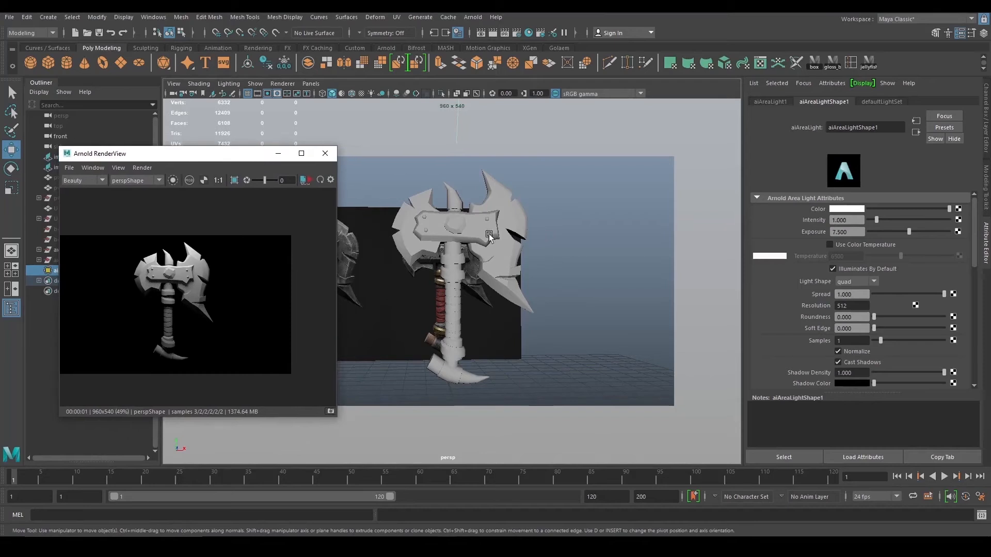
Step: Store a snapshot of the current axe render in the Arnold RenderView and center the image
{"action": "scroll", "coordinate": [171, 285], "scroll_direction": "up", "scroll_amount": 2}
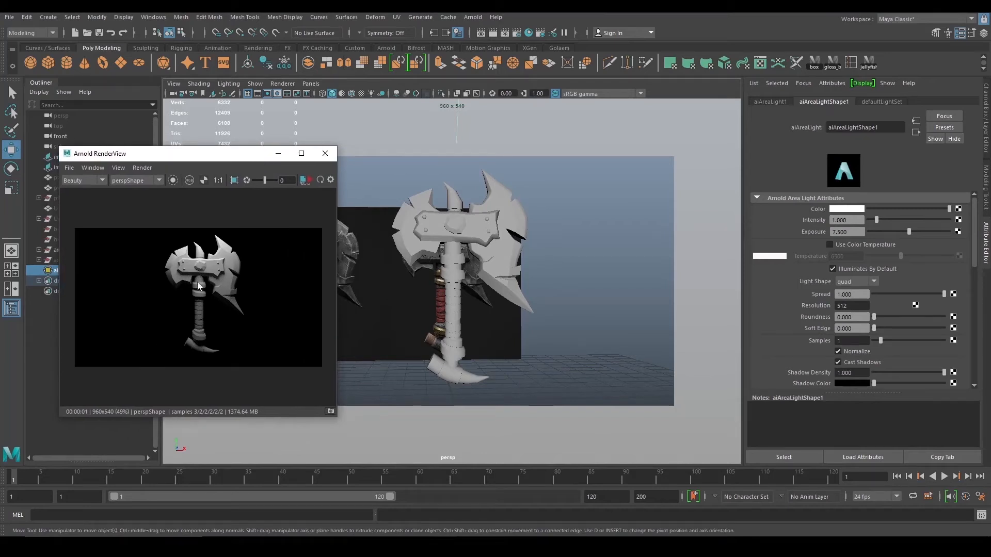
{"action": "left_click", "coordinate": [331, 412]}
{"action": "scroll", "coordinate": [207, 293], "scroll_direction": "up", "scroll_amount": 5}
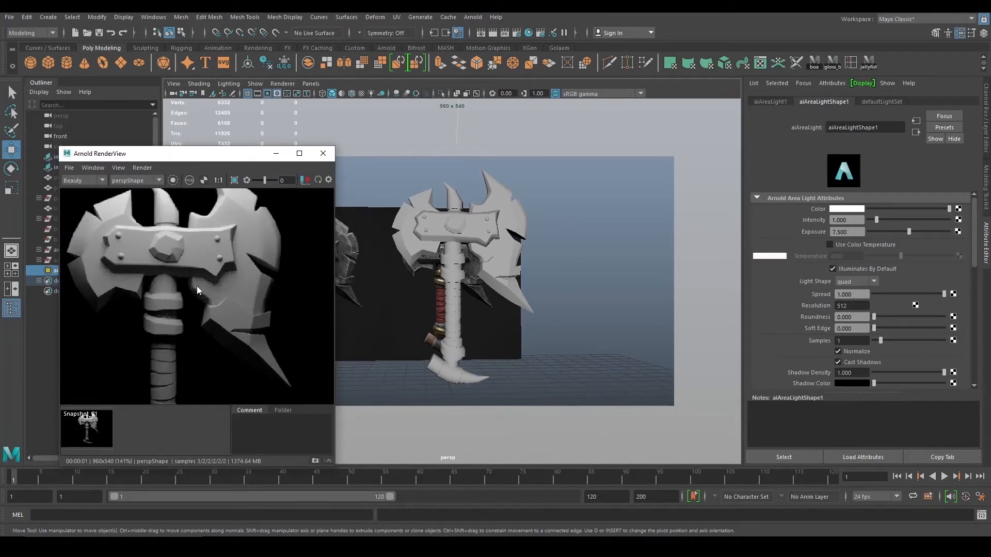
{"action": "scroll", "coordinate": [197, 286], "scroll_direction": "down", "scroll_amount": 6}
{"action": "middle_click_drag", "start_coordinate": [207, 279], "coordinate": [203, 273]}
{"action": "left_click_drag", "start_coordinate": [242, 157], "coordinate": [236, 137]}
{"action": "middle_click_drag", "start_coordinate": [207, 240], "coordinate": [222, 254]}
{"action": "scroll", "coordinate": [222, 254], "scroll_direction": "up", "scroll_amount": 2}
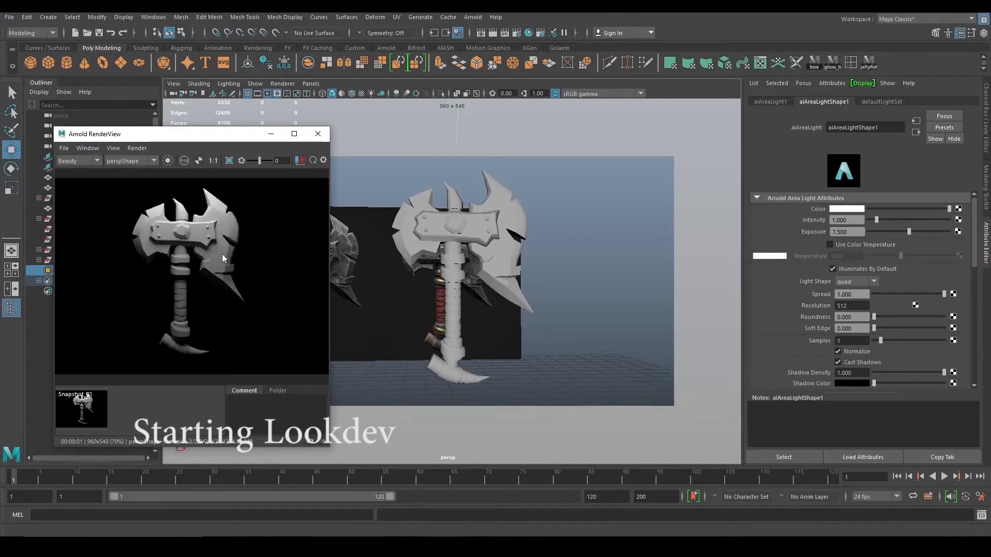
Step: Open the Hypershade window, move it clear of the render window and minimize it
{"action": "left_click_drag", "start_coordinate": [571, 263], "coordinate": [521, 259], "text": "alt"}
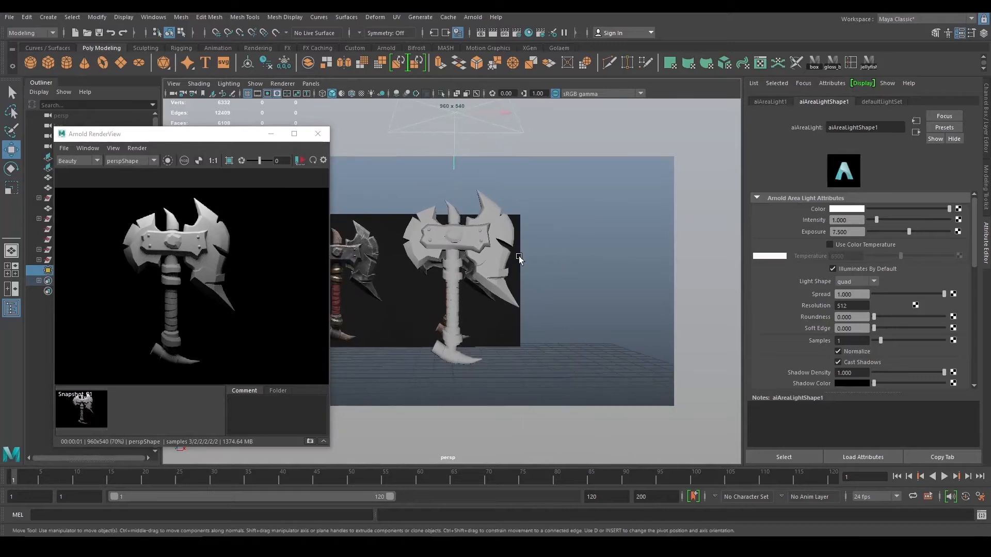
{"action": "left_click", "coordinate": [529, 33]}
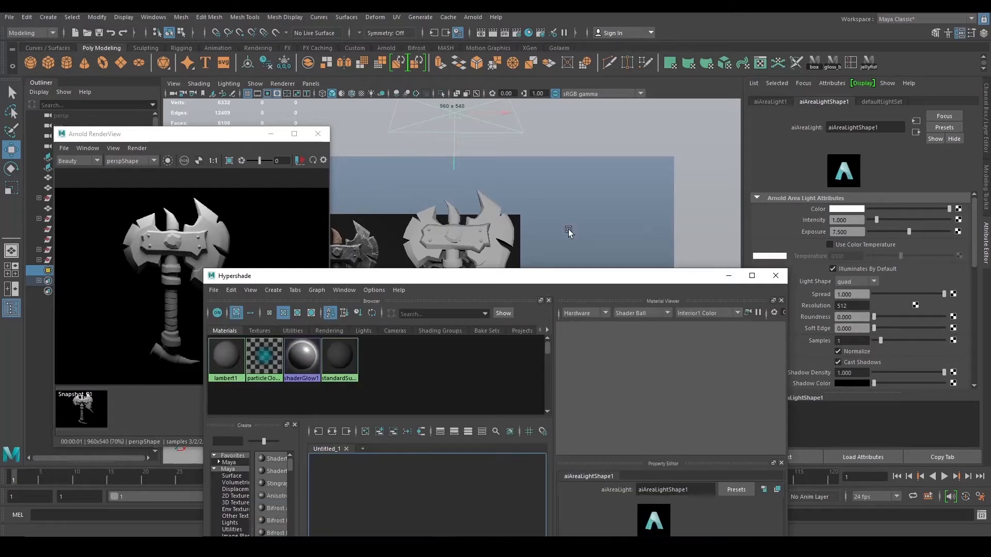
{"action": "left_click_drag", "start_coordinate": [532, 283], "coordinate": [666, 127]}
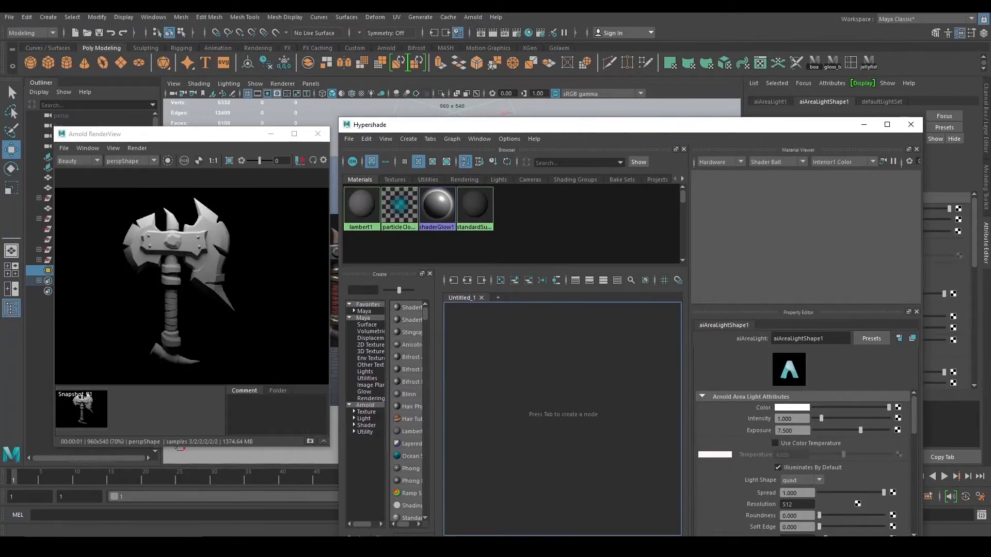
{"action": "left_click", "coordinate": [865, 128]}
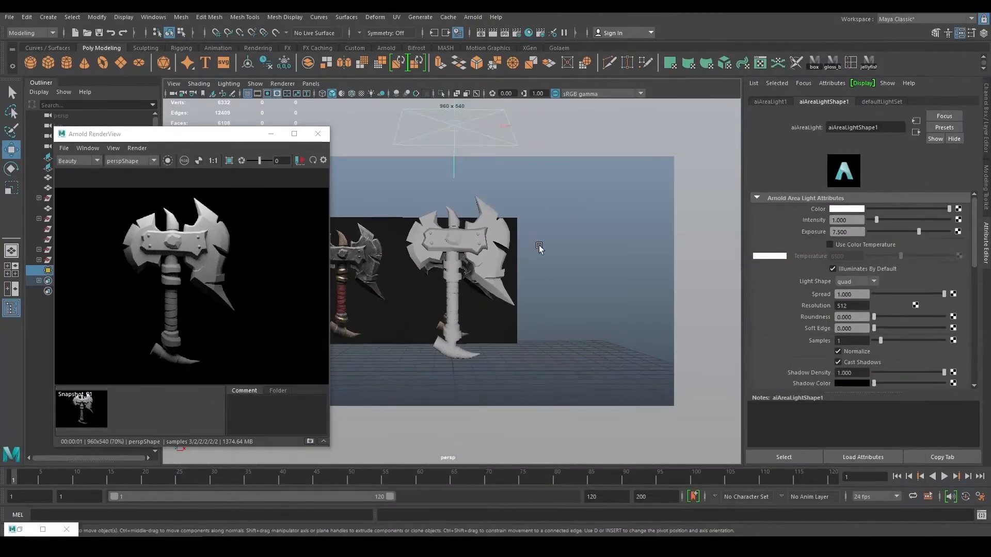
Step: Assign a new aiStandardSurface material to the Head_up2 axe blade and set its base weight to 1
{"action": "right_click_drag", "start_coordinate": [532, 243], "coordinate": [587, 299], "text": "alt"}
{"action": "left_click", "coordinate": [511, 236]}
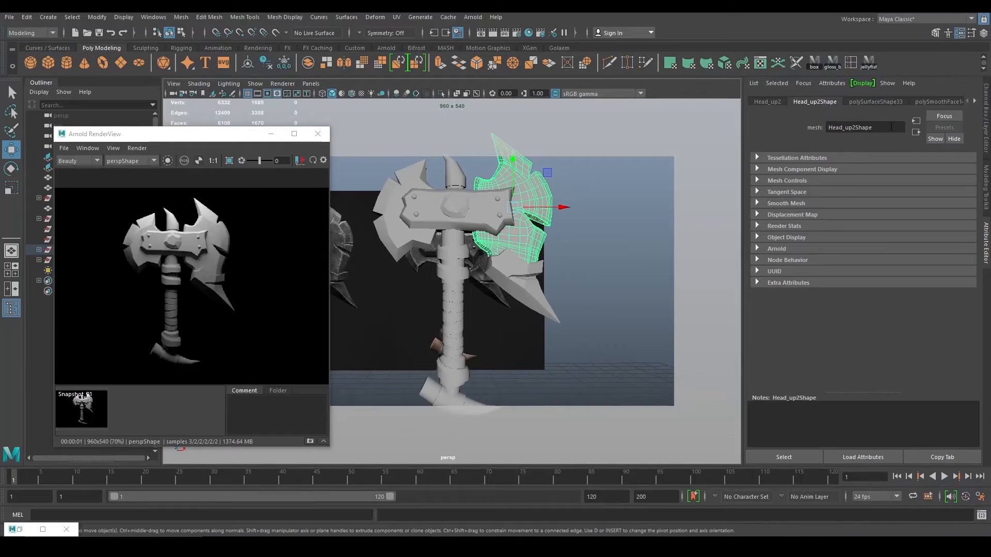
{"action": "left_click", "coordinate": [975, 102]}
{"action": "right_click", "coordinate": [520, 234]}
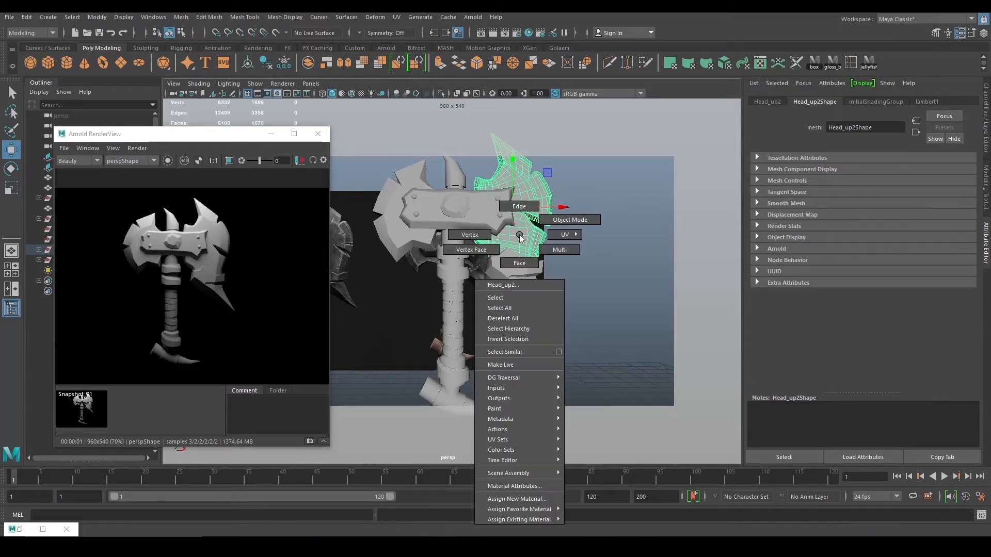
{"action": "left_click", "coordinate": [513, 500]}
{"action": "left_click", "coordinate": [356, 264]}
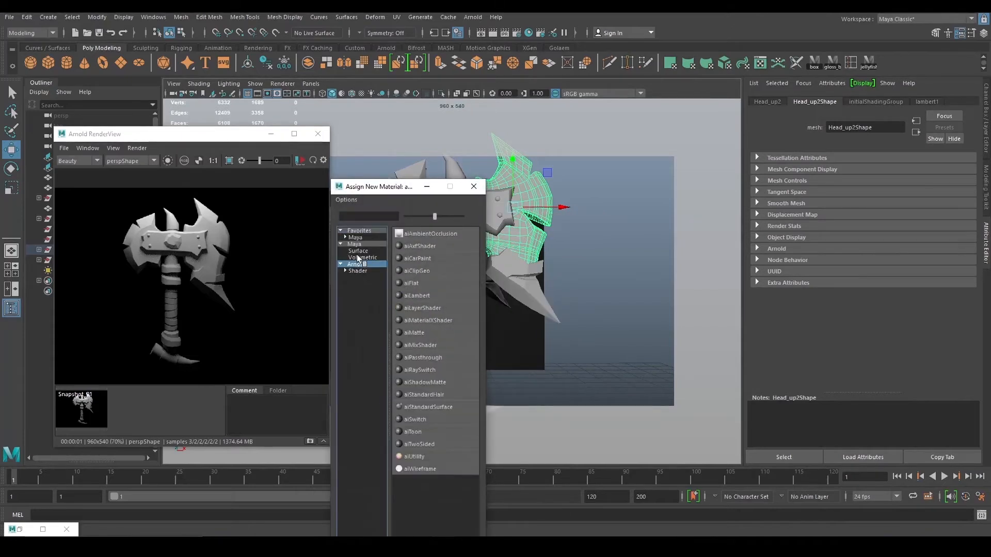
{"action": "left_click", "coordinate": [363, 217]}
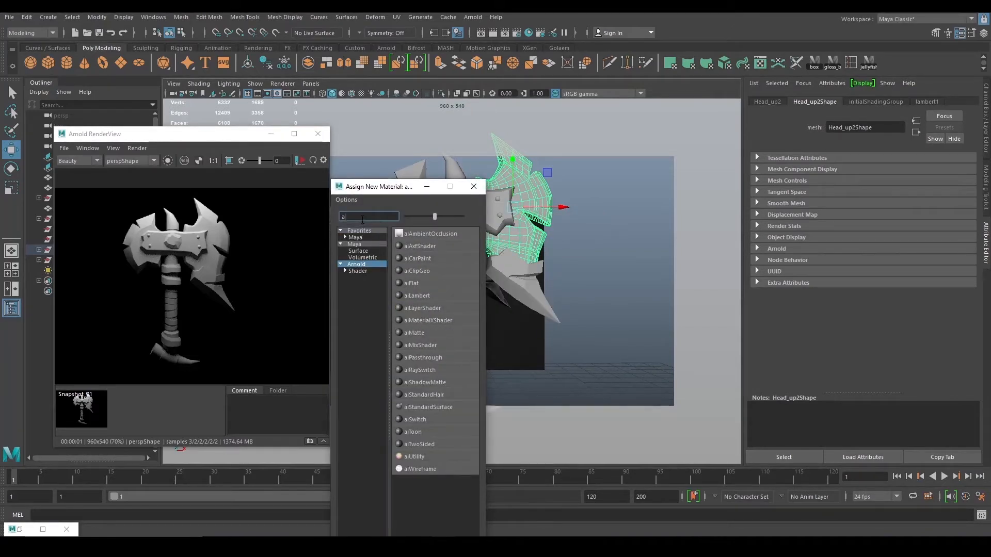
{"action": "type", "text": "aist"}
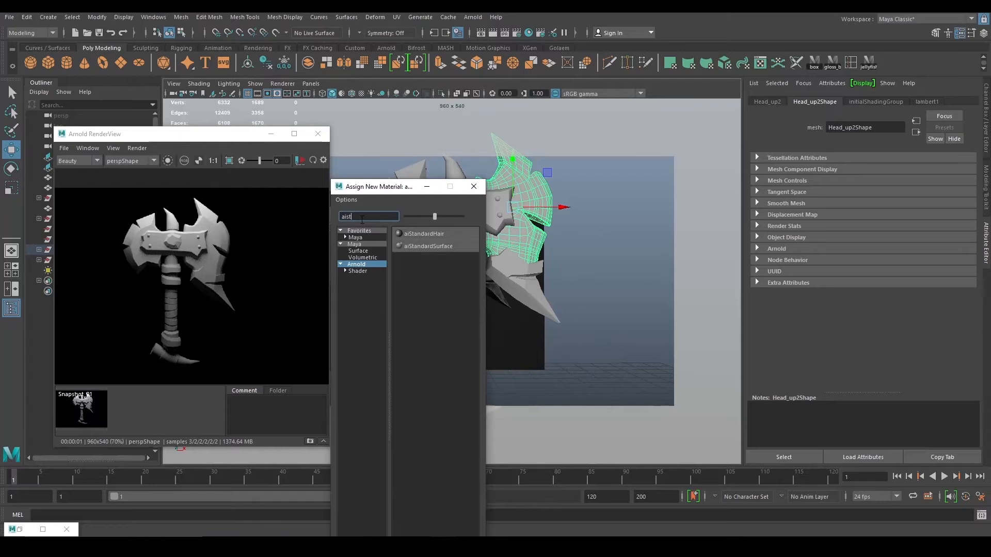
{"action": "left_click", "coordinate": [419, 246]}
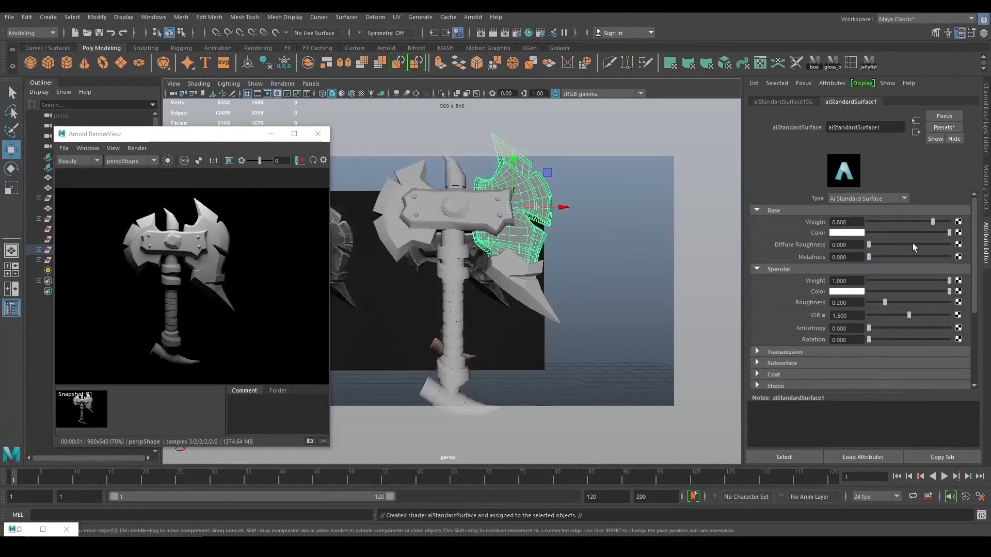
{"action": "left_click_drag", "start_coordinate": [934, 221], "coordinate": [953, 226]}
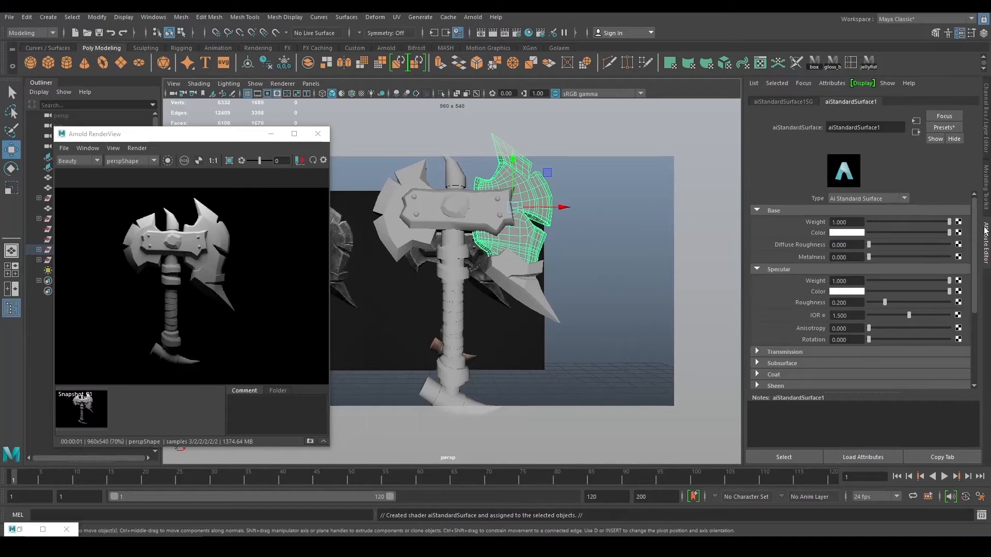
Step: Assign the existing aiStandardSurface1 material to all parts of the low-poly axe and re-render
{"action": "scroll", "coordinate": [674, 253], "scroll_direction": "down", "scroll_amount": 2}
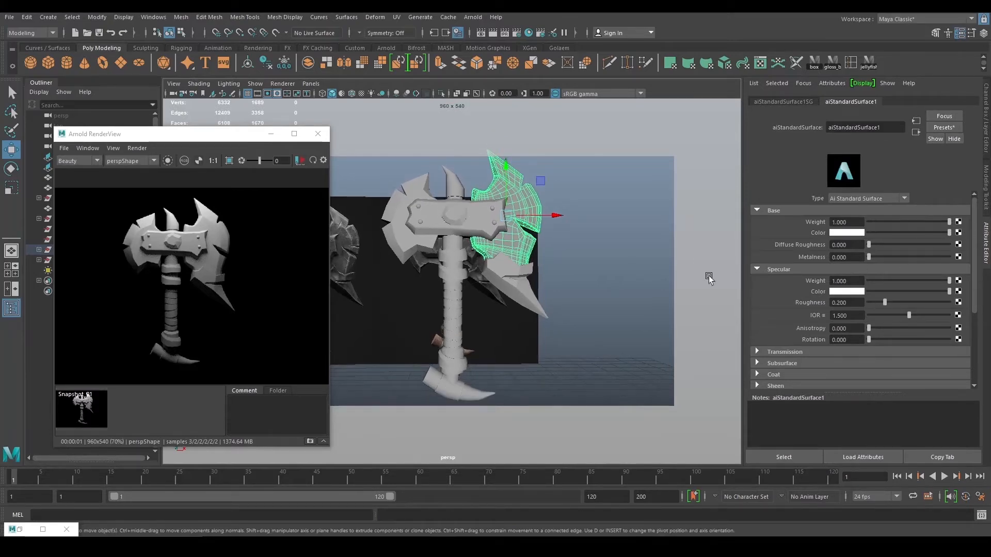
{"action": "scroll", "coordinate": [593, 243], "scroll_direction": "down", "scroll_amount": 2}
{"action": "left_click_drag", "start_coordinate": [383, 180], "coordinate": [594, 360]}
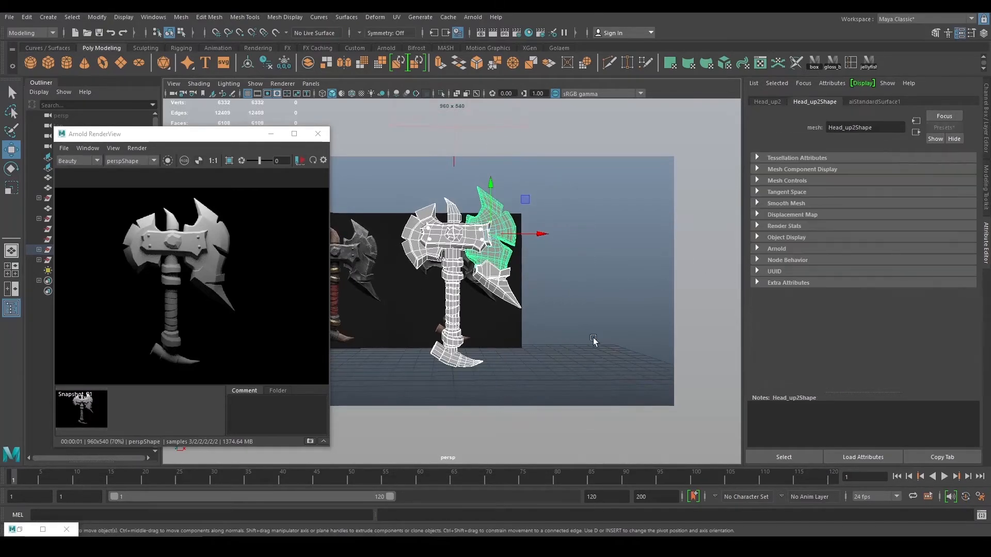
{"action": "right_click", "coordinate": [576, 219]}
{"action": "mouse_move", "coordinate": [601, 506]}
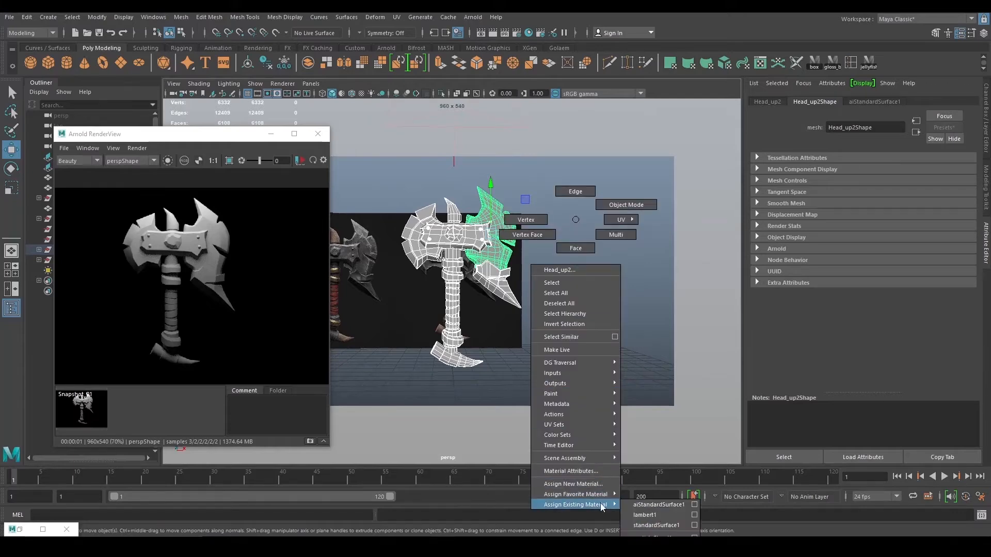
{"action": "left_click", "coordinate": [640, 507]}
{"action": "mouse_move", "coordinate": [608, 322]}
{"action": "left_mouse_down", "text": "alt"}
{"action": "mouse_move", "coordinate": [592, 314]}
{"action": "mouse_move", "coordinate": [613, 336]}
{"action": "mouse_move", "coordinate": [630, 336]}
{"action": "mouse_move", "coordinate": [596, 323]}
{"action": "mouse_move", "coordinate": [610, 322]}
{"action": "left_mouse_up", "text": "alt"}
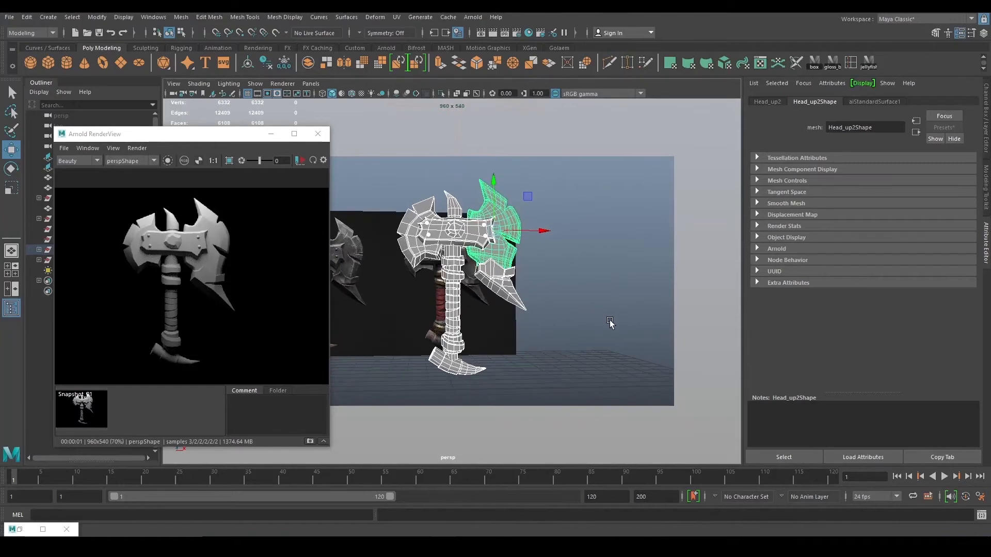
{"action": "left_click", "coordinate": [610, 324]}
{"action": "left_click_drag", "start_coordinate": [512, 255], "coordinate": [525, 279], "text": "alt"}
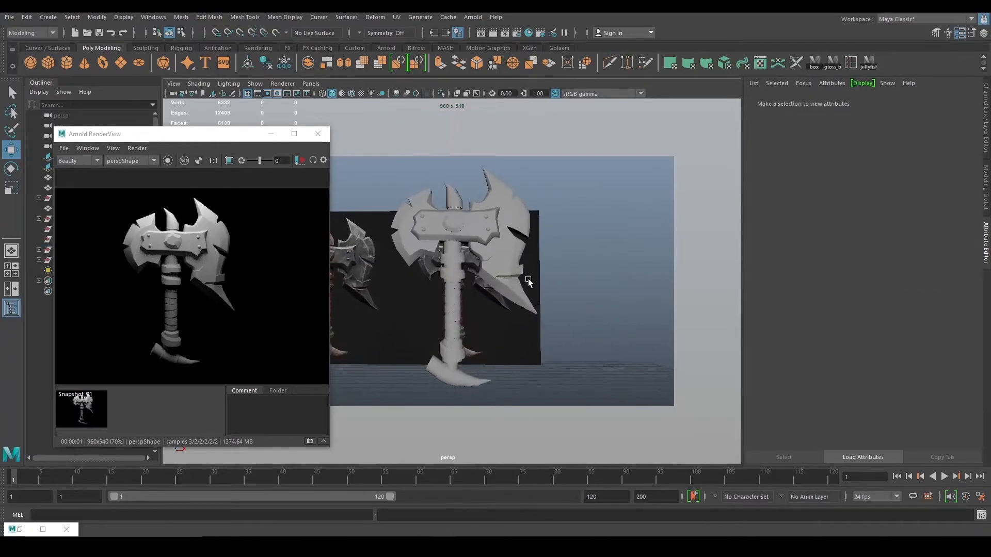
{"action": "left_click", "coordinate": [302, 161]}
Step: Create a polygon sphere, move it to the left of the axe and restore the cameraView1 bookmark
{"action": "right_click_drag", "start_coordinate": [594, 241], "coordinate": [539, 243], "text": "alt"}
{"action": "middle_click_drag", "start_coordinate": [539, 242], "coordinate": [590, 250], "text": "alt"}
{"action": "right_click_drag", "start_coordinate": [377, 201], "coordinate": [429, 200], "text": "shift"}
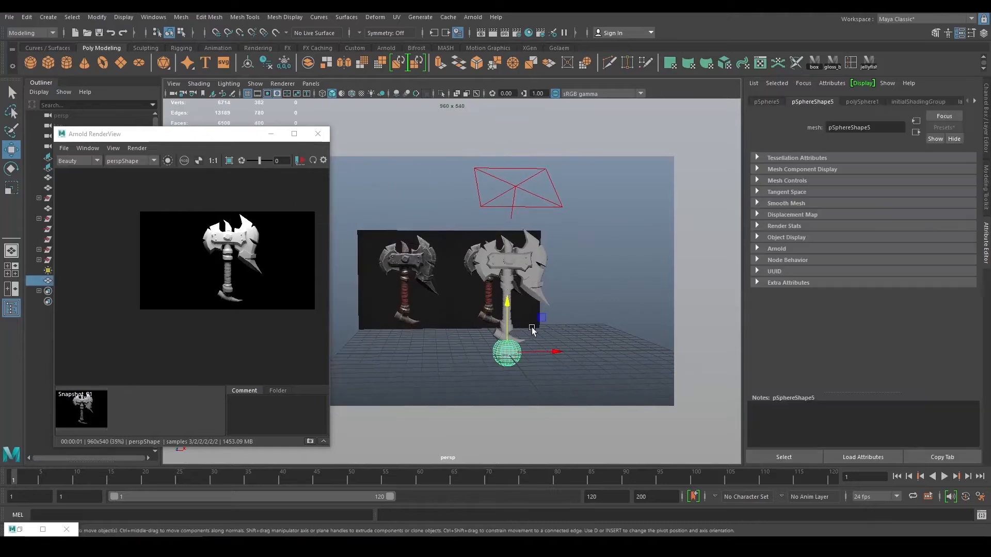
{"action": "left_click_drag", "start_coordinate": [560, 352], "coordinate": [461, 342]}
{"action": "left_click", "coordinate": [203, 93]}
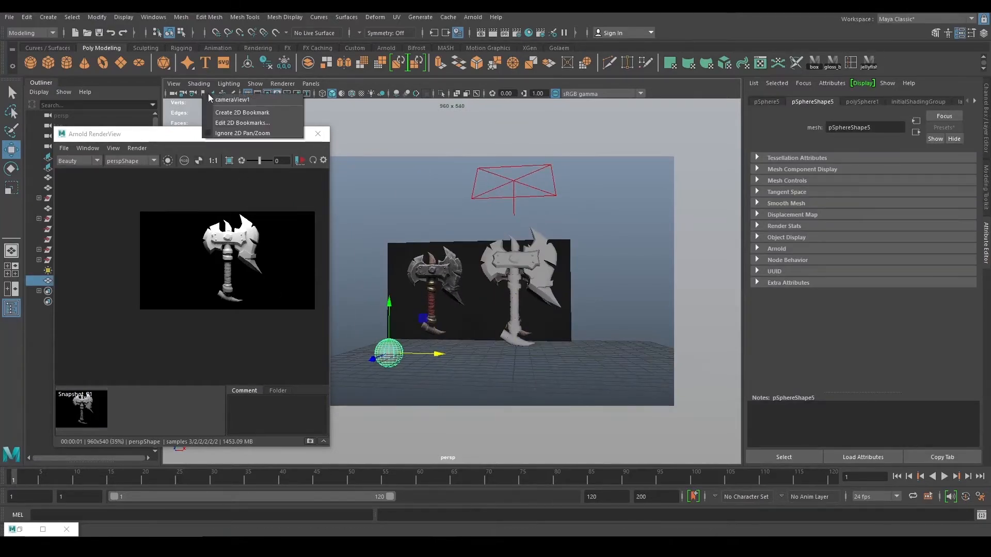
{"action": "left_click", "coordinate": [222, 100]}
{"action": "left_click_drag", "start_coordinate": [224, 135], "coordinate": [123, 335]}
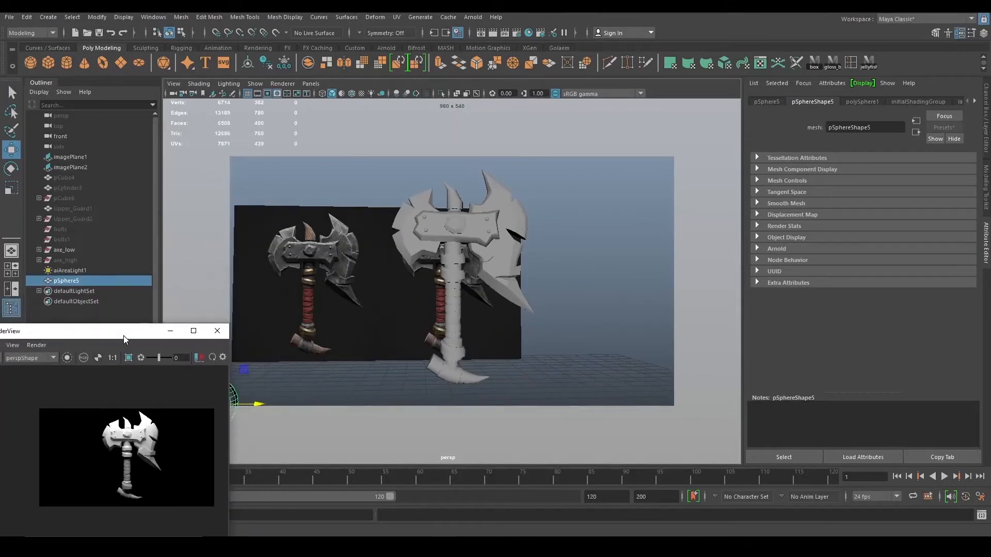
Step: Position the sphere at the foot of the left reference axe, inside the bookmarked camera frame
{"action": "left_click_drag", "start_coordinate": [326, 406], "coordinate": [333, 407]}
{"action": "left_click_drag", "start_coordinate": [278, 358], "coordinate": [393, 330]}
{"action": "key", "text": "r"}
{"action": "scroll", "coordinate": [429, 392], "scroll_direction": "down", "scroll_amount": 3}
{"action": "key", "text": "w"}
{"action": "left_click", "coordinate": [203, 94]}
{"action": "left_click", "coordinate": [219, 98]}
{"action": "left_click_drag", "start_coordinate": [347, 361], "coordinate": [338, 439]}
{"action": "middle_click_drag", "start_coordinate": [378, 378], "coordinate": [387, 364]}
{"action": "key", "text": "ctrl+z"}
Step: Assign a new aiStandardSurface material to the sphere and name it grey_ball
{"action": "right_click_drag", "start_coordinate": [322, 344], "coordinate": [313, 527]}
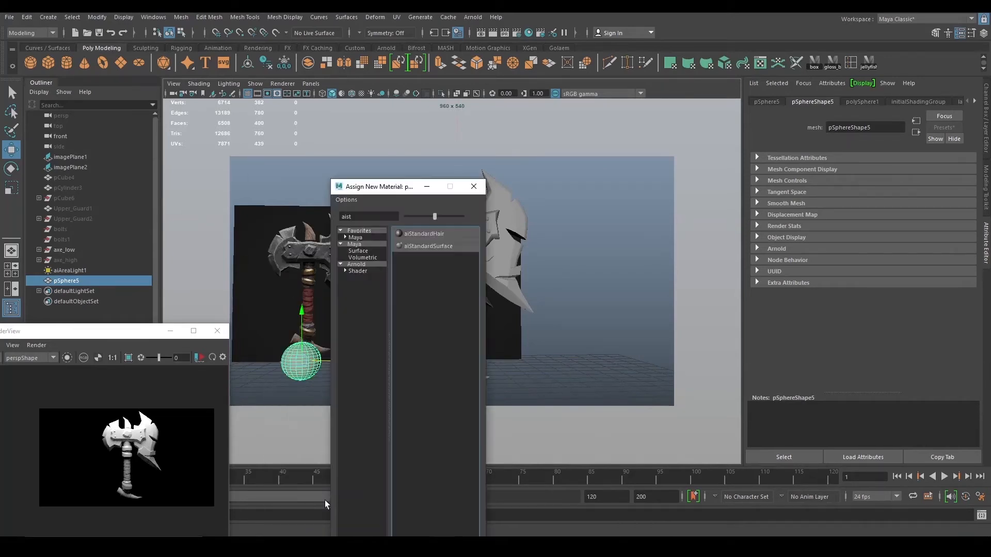
{"action": "left_click", "coordinate": [417, 247]}
{"action": "left_click_drag", "start_coordinate": [887, 127], "coordinate": [816, 117]}
{"action": "type", "text": "grey_ball"}
{"action": "key", "text": "Return"}
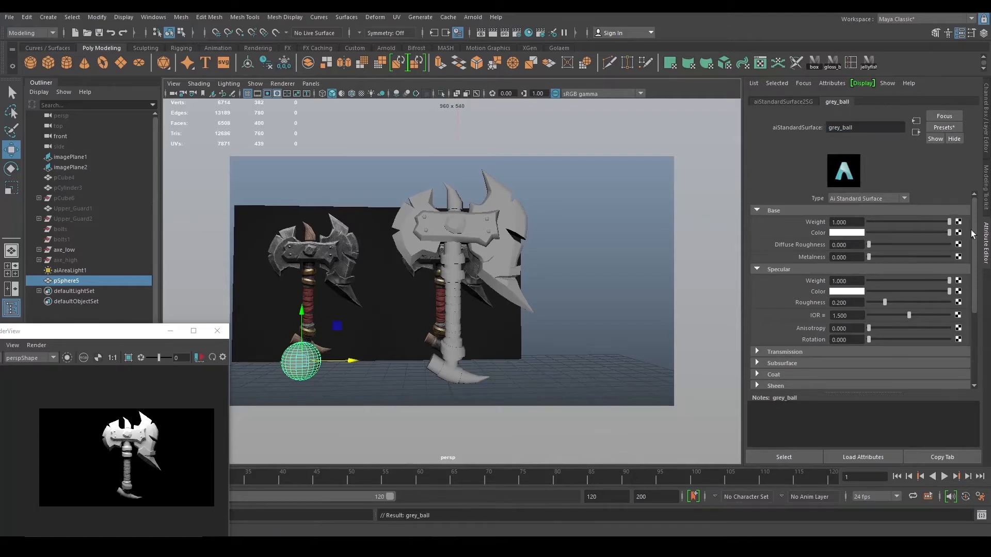
Step: Set the base color value of the grey_ball material to 0.18
{"action": "left_click", "coordinate": [852, 234]}
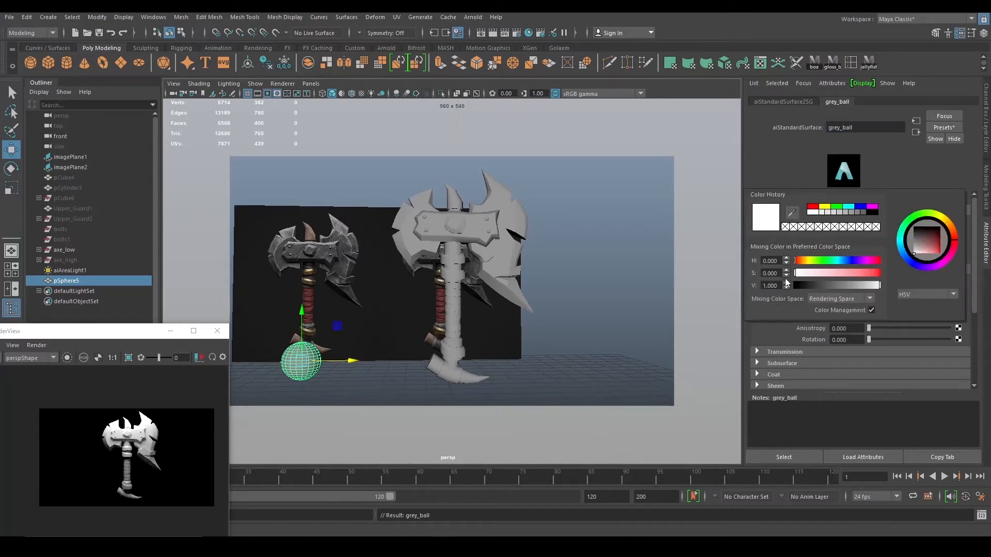
{"action": "left_click_drag", "start_coordinate": [781, 286], "coordinate": [761, 284]}
{"action": "key", "text": "0"}
{"action": "key", "text": "1"}
{"action": "key", "text": "2"}
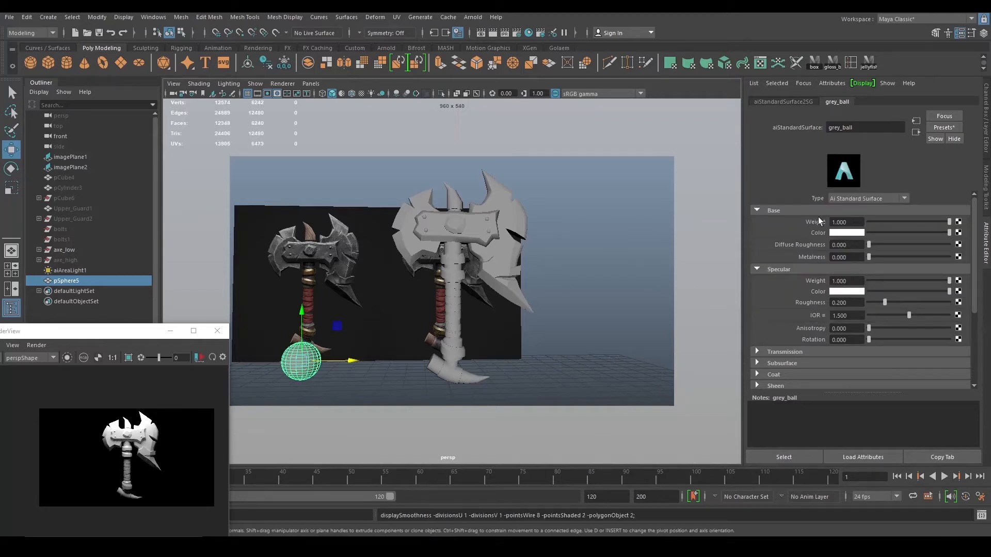
{"action": "left_click", "coordinate": [857, 232]}
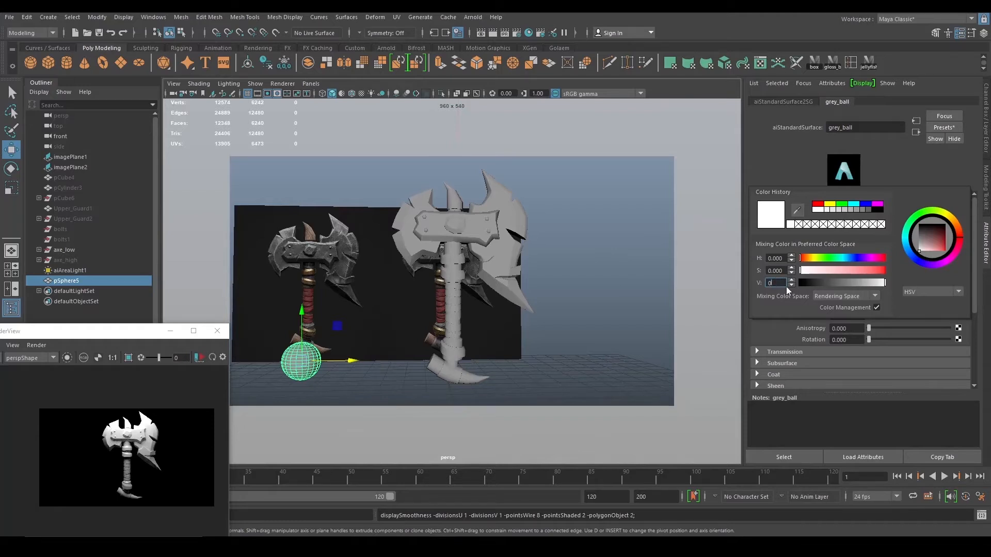
{"action": "left_click", "coordinate": [785, 287]}
{"action": "type", "text": "0.18"}
{"action": "key", "text": "Return"}
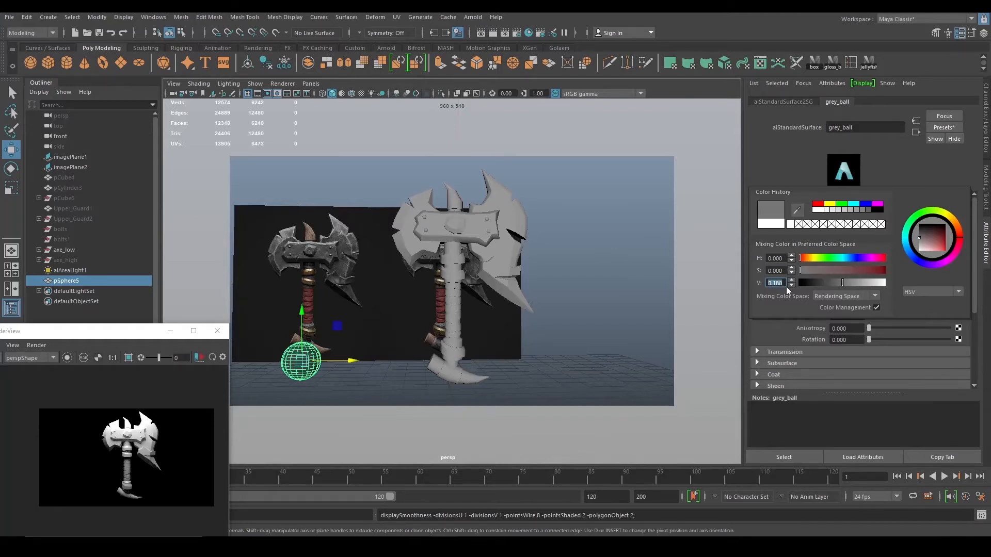
{"action": "left_click", "coordinate": [659, 248]}
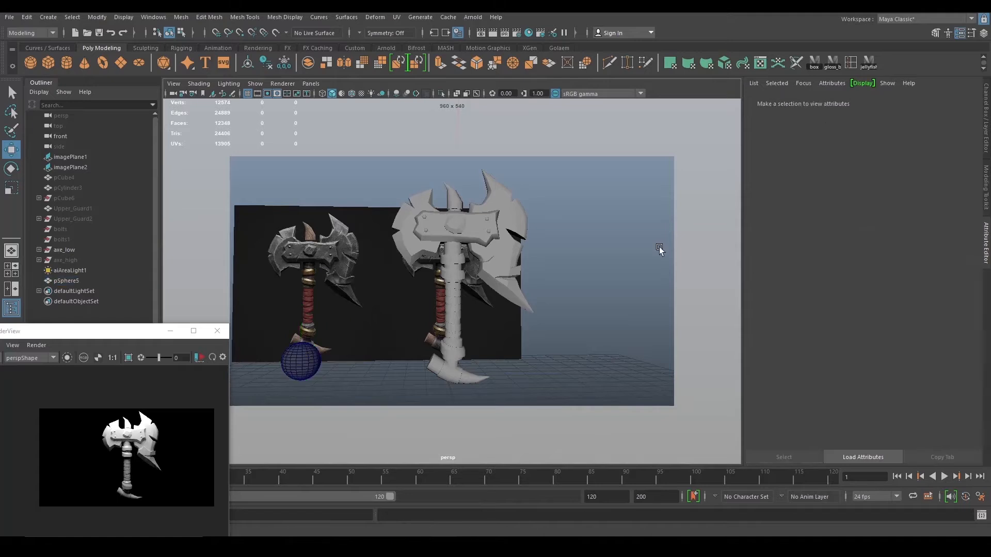
Step: Duplicate the grey sphere and move the copy straight up so it sits just above the original
{"action": "left_click", "coordinate": [308, 367]}
{"action": "key", "text": "ctrl+d"}
{"action": "left_click_drag", "start_coordinate": [302, 322], "coordinate": [302, 281]}
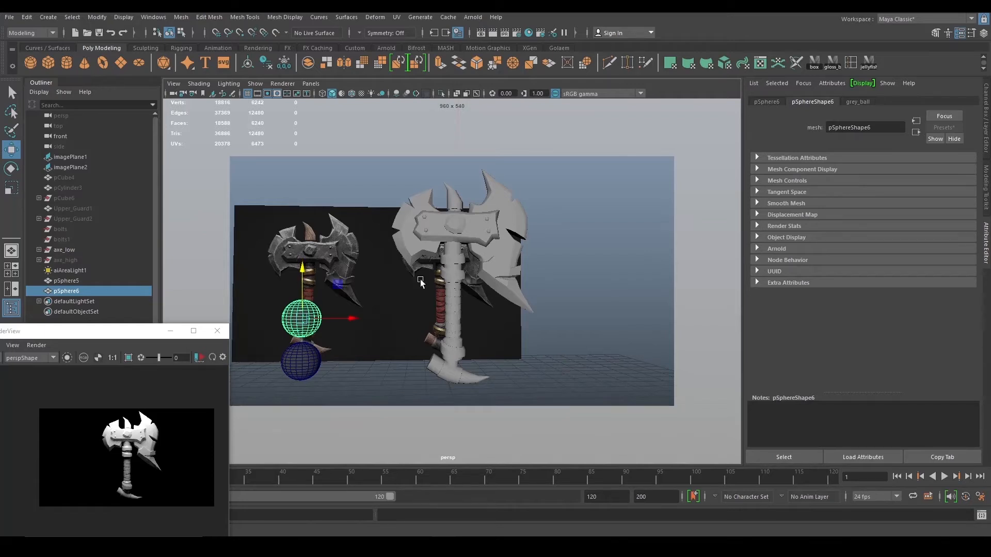
Step: Rename the grey_ball material to grey_ball_mat
{"action": "left_click", "coordinate": [870, 103]}
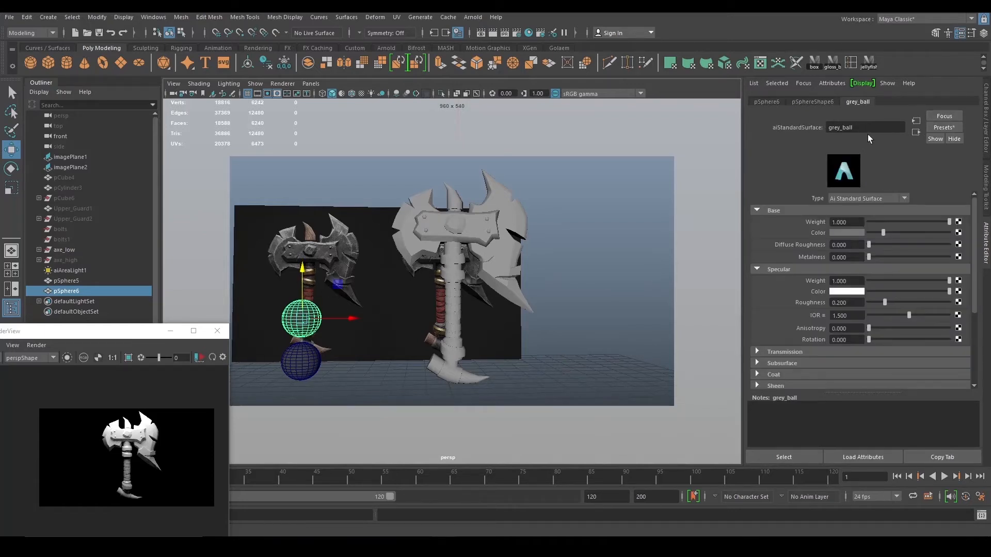
{"action": "type", "text": "at"}
{"action": "key", "text": "Return"}
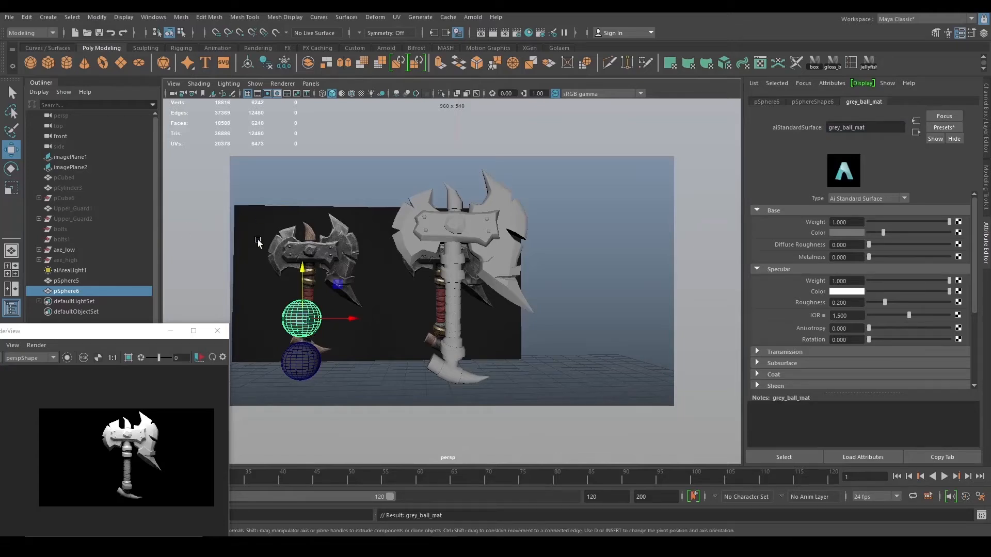
Step: Assign a new aiStandardSurface material to the upper sphere and name it chrome_ball_met
{"action": "right_click", "coordinate": [302, 265]}
{"action": "left_click", "coordinate": [292, 528]}
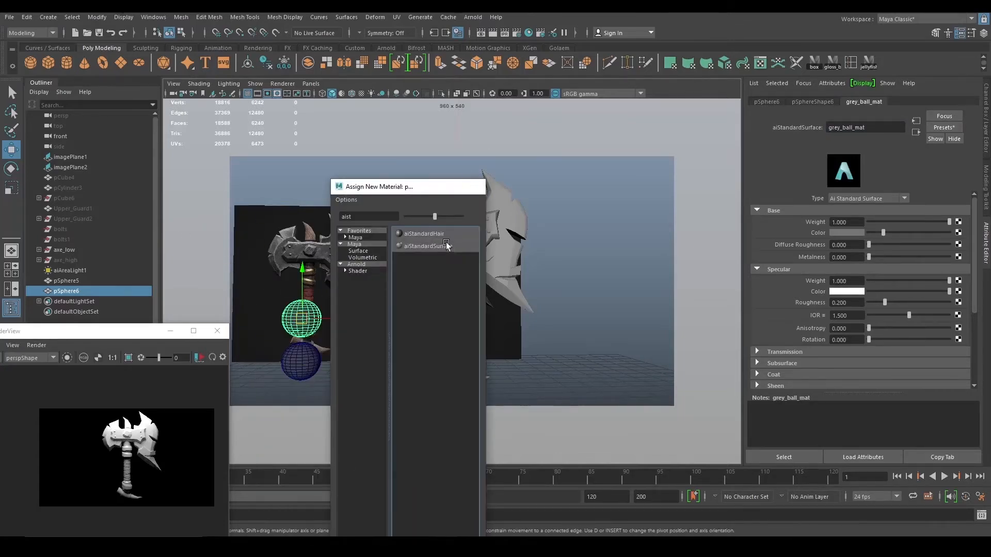
{"action": "left_click", "coordinate": [454, 244]}
{"action": "type", "text": "chrom"}
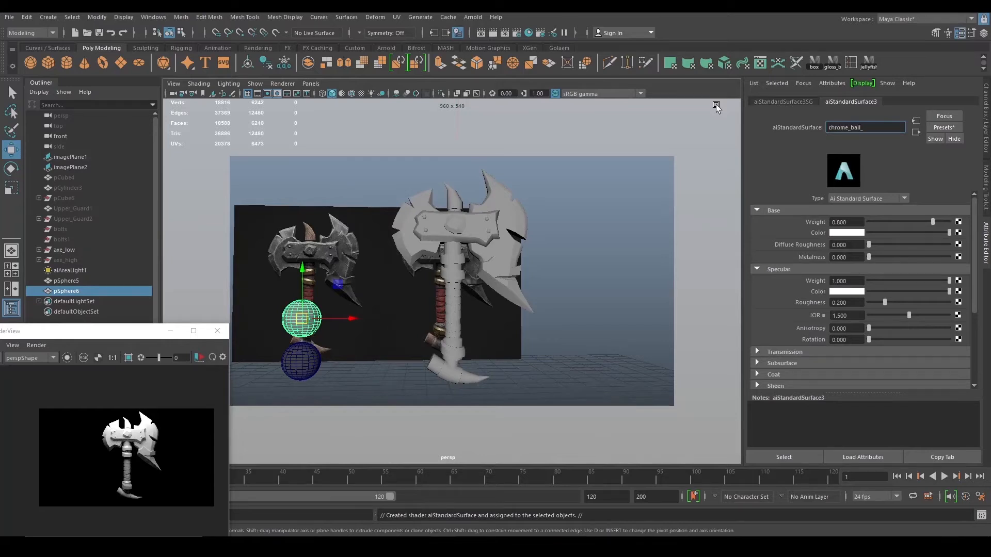
{"action": "type", "text": "e_ball_met"}
{"action": "key", "text": "Return"}
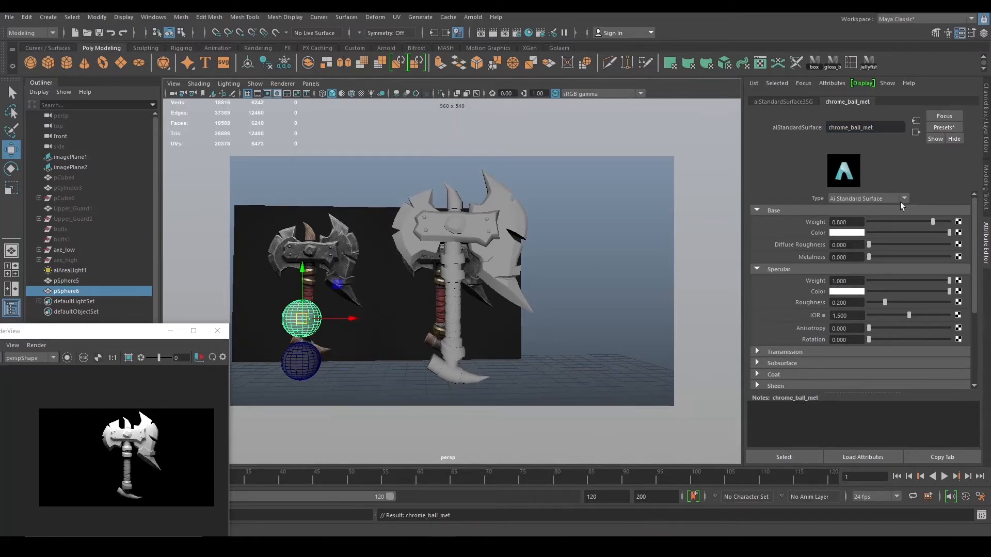
Step: Raise the base weight of chrome_ball_met to 1 and replace its settings with the Chrome preset
{"action": "left_click_drag", "start_coordinate": [935, 221], "coordinate": [974, 233]}
{"action": "left_click", "coordinate": [944, 127]}
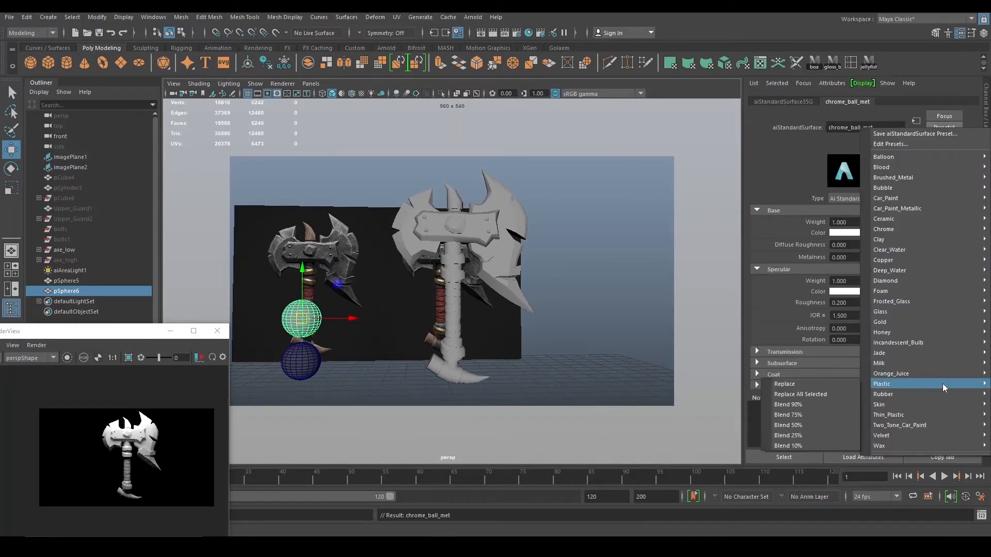
{"action": "mouse_move", "coordinate": [927, 231]}
{"action": "left_click", "coordinate": [828, 230]}
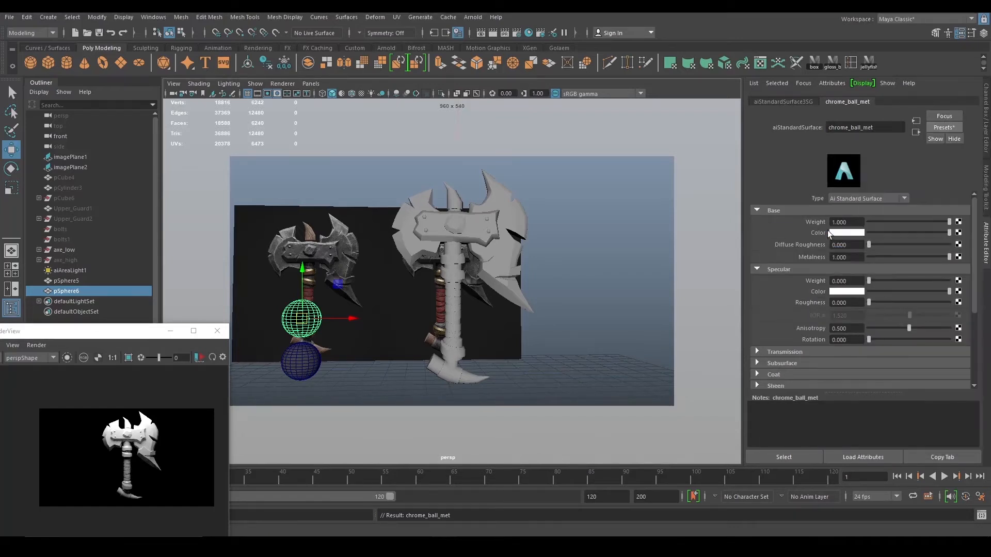
Step: Update the Arnold render with nothing selected and examine the two reference spheres up close
{"action": "left_click", "coordinate": [260, 321]}
{"action": "left_click_drag", "start_coordinate": [87, 335], "coordinate": [134, 161]}
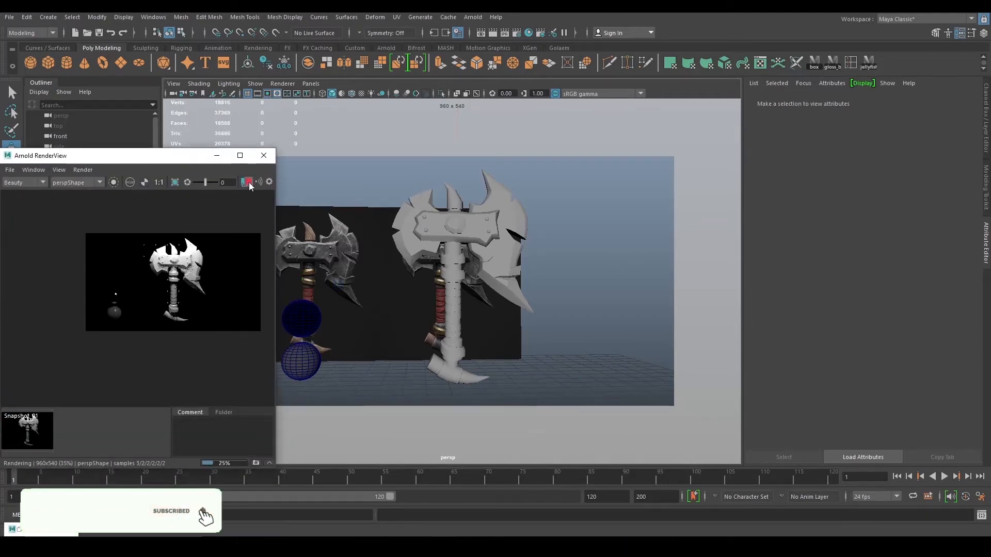
{"action": "scroll", "coordinate": [122, 281], "scroll_direction": "up", "scroll_amount": 3}
Step: Set the specular weight of the lower sphere's grey_ball_mat to 0 and re-render the scene
{"action": "left_click", "coordinate": [308, 354]}
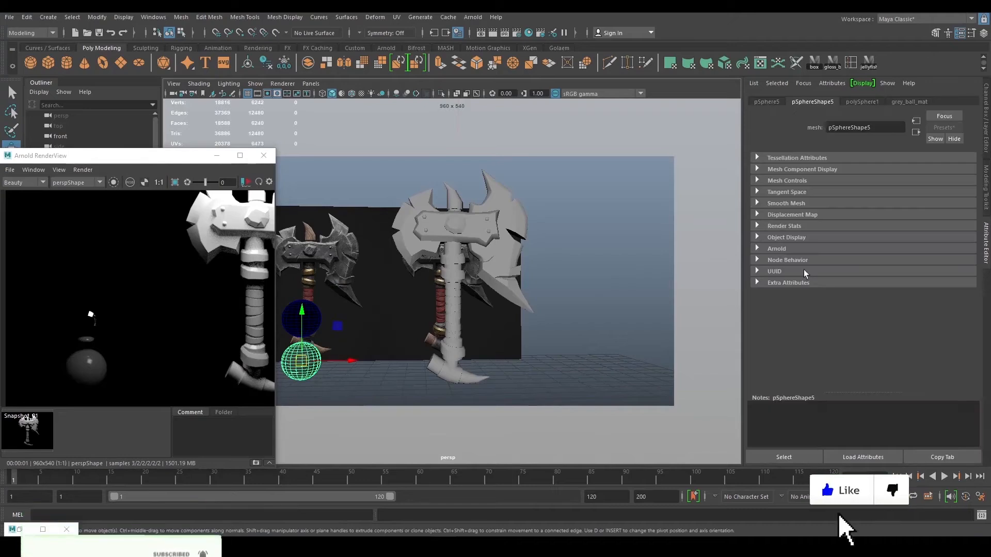
{"action": "left_click", "coordinate": [863, 102]}
{"action": "left_click", "coordinate": [812, 102]}
{"action": "left_click", "coordinate": [913, 102]}
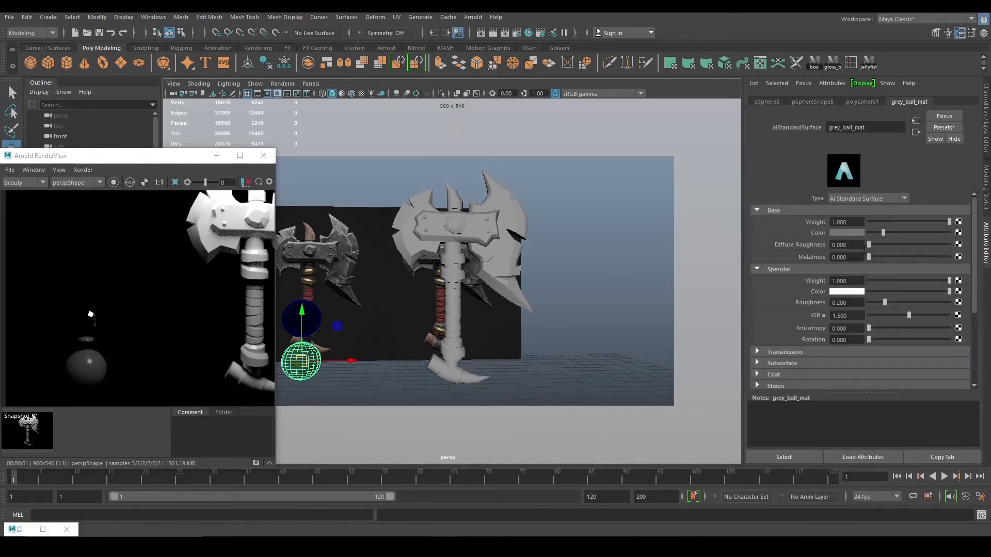
{"action": "left_click", "coordinate": [847, 281]}
{"action": "type", "text": "0"}
{"action": "key", "text": "Return"}
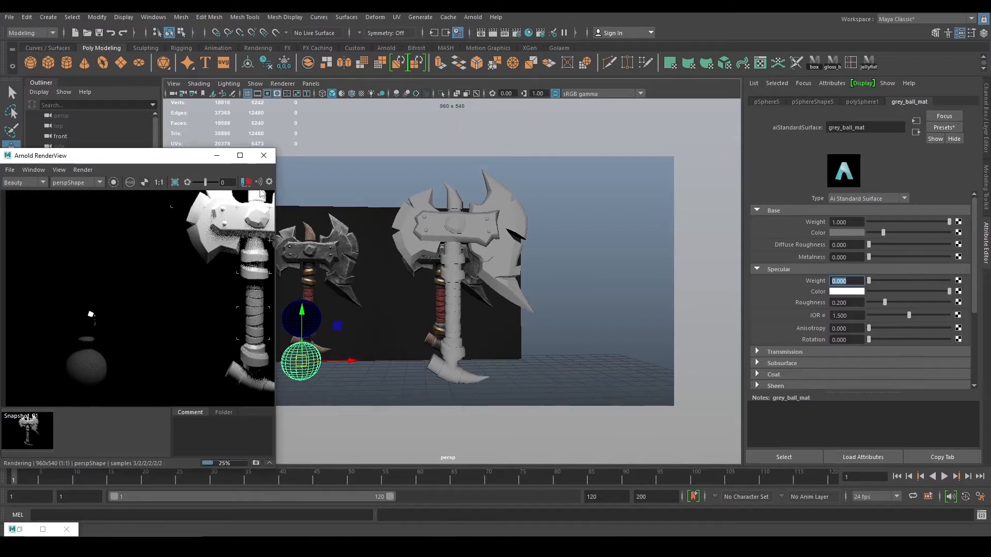
{"action": "scroll", "coordinate": [156, 305], "scroll_direction": "down", "scroll_amount": 3}
{"action": "scroll", "coordinate": [150, 290], "scroll_direction": "down", "scroll_amount": 2}
{"action": "left_click", "coordinate": [247, 182]}
Step: Darken the base color of the axe's aiStandardSurface1 material to a light grey and re-render
{"action": "left_click_drag", "start_coordinate": [182, 156], "coordinate": [237, 132]}
{"action": "scroll", "coordinate": [184, 262], "scroll_direction": "up", "scroll_amount": 2}
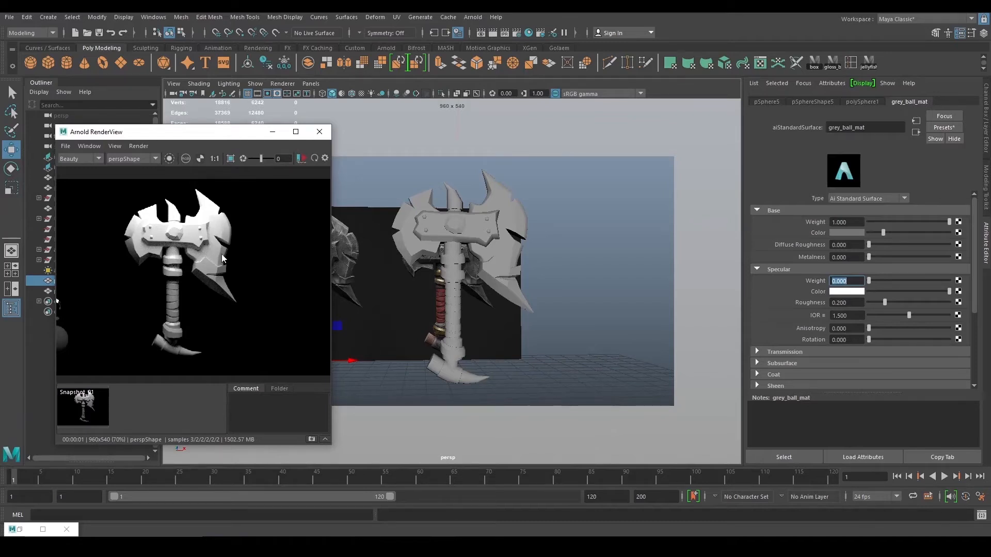
{"action": "left_click", "coordinate": [497, 236]}
{"action": "left_click_drag", "start_coordinate": [940, 234], "coordinate": [909, 233]}
{"action": "left_click", "coordinate": [303, 158]}
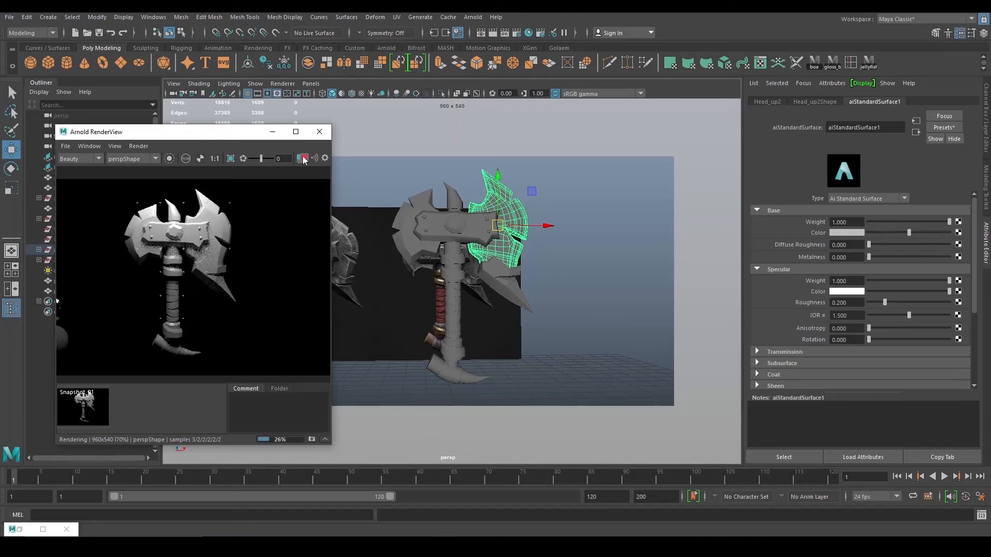
Step: Examine the shading of the axe's handle and head in the Arnold render
{"action": "scroll", "coordinate": [221, 255], "scroll_direction": "down", "scroll_amount": 2}
{"action": "scroll", "coordinate": [182, 306], "scroll_direction": "up", "scroll_amount": 3}
{"action": "scroll", "coordinate": [249, 254], "scroll_direction": "up", "scroll_amount": 2}
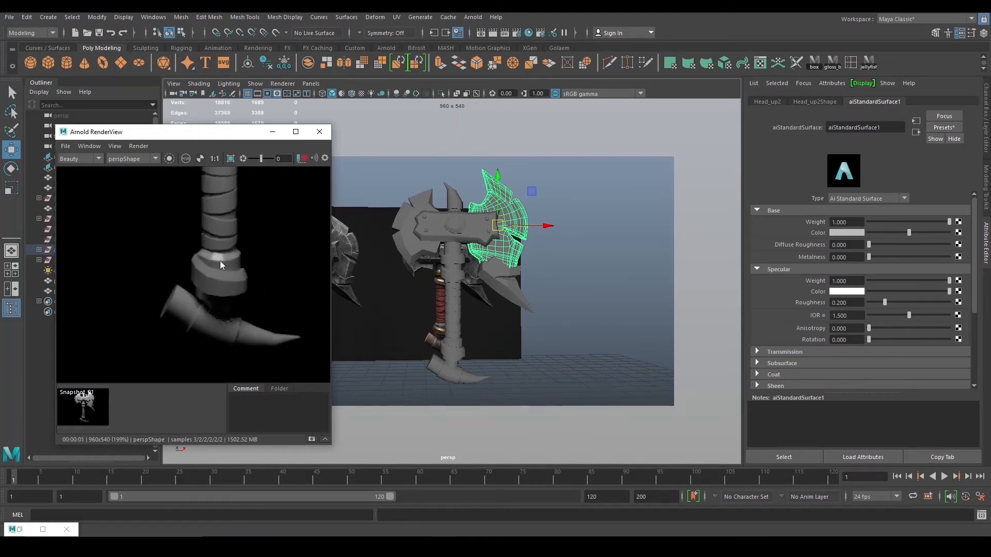
{"action": "scroll", "coordinate": [220, 261], "scroll_direction": "down", "scroll_amount": 4}
{"action": "scroll", "coordinate": [213, 264], "scroll_direction": "up", "scroll_amount": 1}
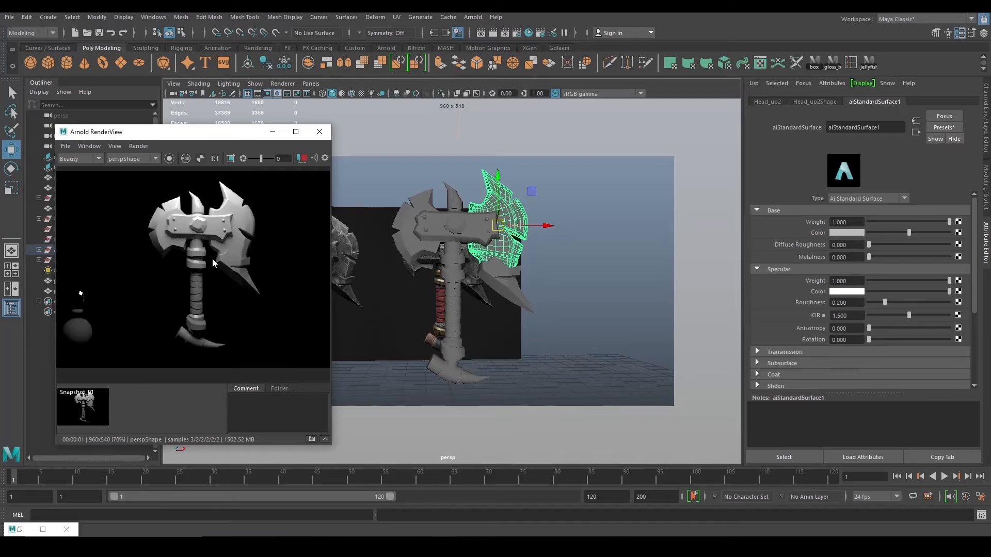
{"action": "left_click", "coordinate": [303, 158]}
Step: Graph the axe, chrome ball and grey ball materials in Hypershade and spread their nodes apart
{"action": "left_click", "coordinate": [540, 33]}
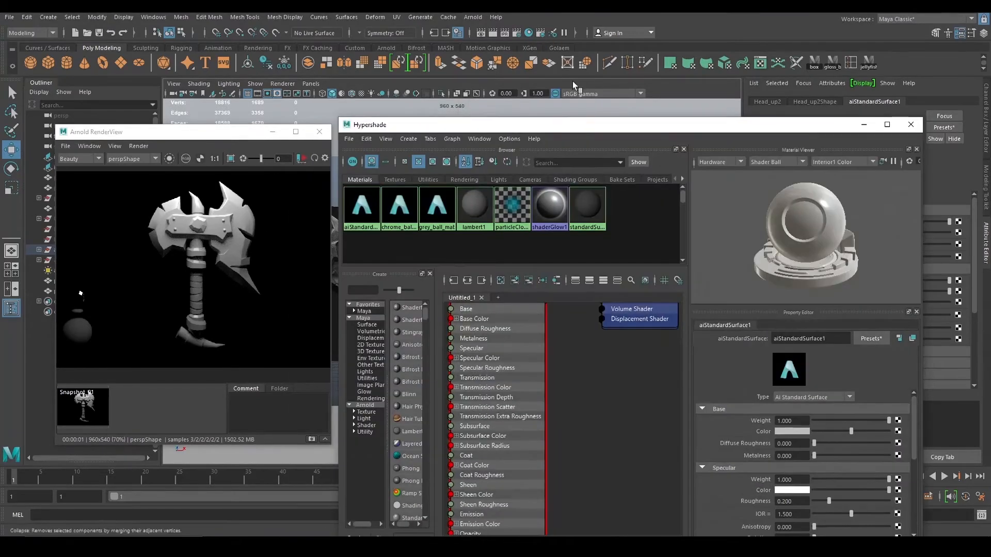
{"action": "left_click_drag", "start_coordinate": [585, 358], "coordinate": [658, 429]}
{"action": "scroll", "coordinate": [649, 405], "scroll_direction": "down", "scroll_amount": 3}
{"action": "middle_click_drag", "start_coordinate": [649, 406], "coordinate": [563, 376], "text": "alt"}
{"action": "left_click_drag", "start_coordinate": [565, 391], "coordinate": [572, 430]}
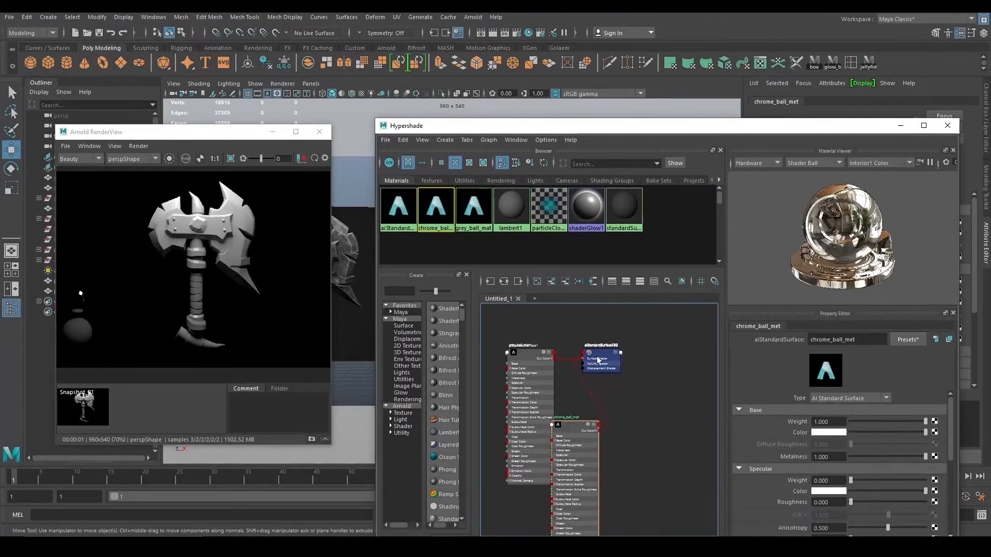
{"action": "left_click_drag", "start_coordinate": [598, 360], "coordinate": [697, 422]}
{"action": "left_click_drag", "start_coordinate": [574, 428], "coordinate": [645, 459]}
{"action": "mouse_move", "coordinate": [539, 375]}
{"action": "left_mouse_down"}
{"action": "mouse_move", "coordinate": [524, 456]}
{"action": "mouse_move", "coordinate": [533, 454]}
{"action": "left_mouse_up"}
{"action": "left_click_drag", "start_coordinate": [600, 364], "coordinate": [600, 423]}
{"action": "left_click_drag", "start_coordinate": [533, 439], "coordinate": [534, 502]}
{"action": "left_click_drag", "start_coordinate": [596, 425], "coordinate": [573, 543]}
{"action": "left_click_drag", "start_coordinate": [538, 361], "coordinate": [530, 333]}
{"action": "left_click", "coordinate": [600, 362]}
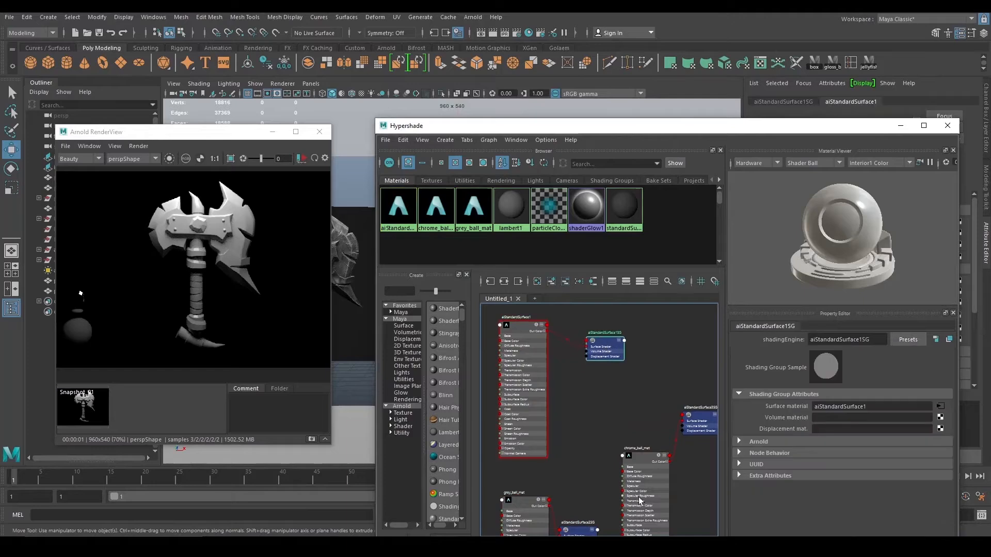
Step: Create a second Hypershade graph tab and graph the axe head's material network in it
{"action": "left_click", "coordinate": [535, 298]}
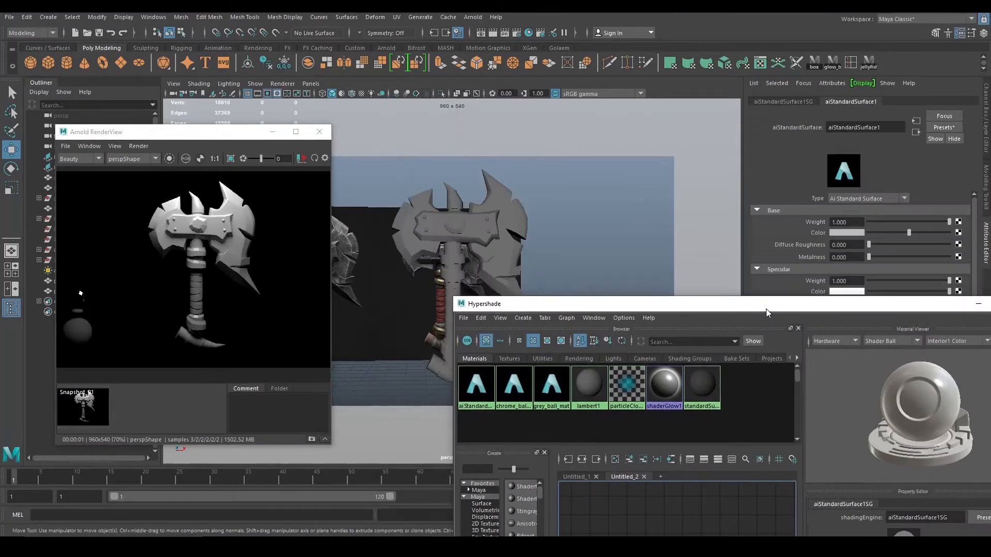
{"action": "left_click", "coordinate": [502, 250]}
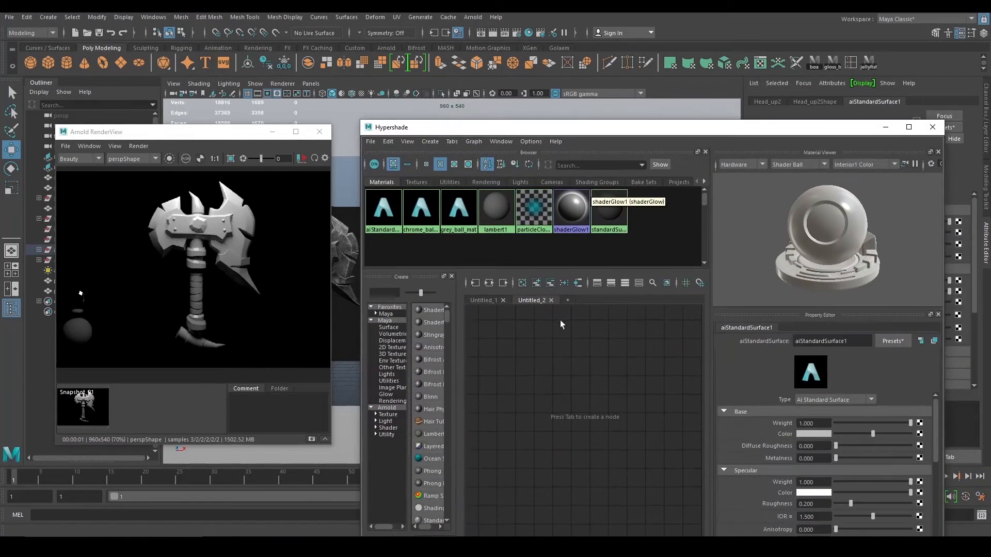
{"action": "left_click", "coordinate": [580, 283]}
{"action": "middle_click_drag", "start_coordinate": [496, 356], "coordinate": [530, 377], "text": "alt"}
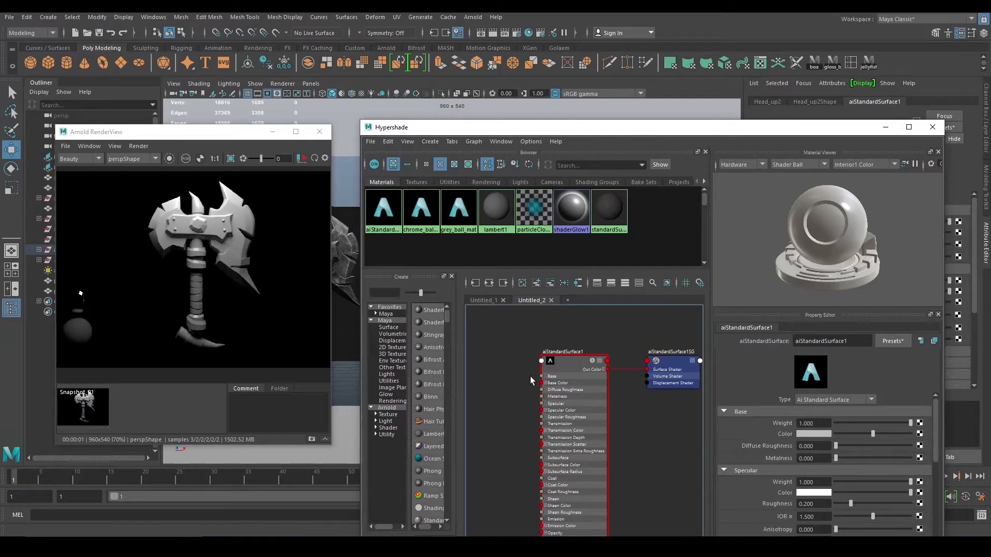
Step: Rename the aiStandardSurface1 material node to Axe
{"action": "scroll", "coordinate": [530, 377], "scroll_direction": "up", "scroll_amount": 3}
{"action": "scroll", "coordinate": [568, 382], "scroll_direction": "down", "scroll_amount": 3}
{"action": "double_click", "coordinate": [625, 361]}
{"action": "type", "text": "Axe"}
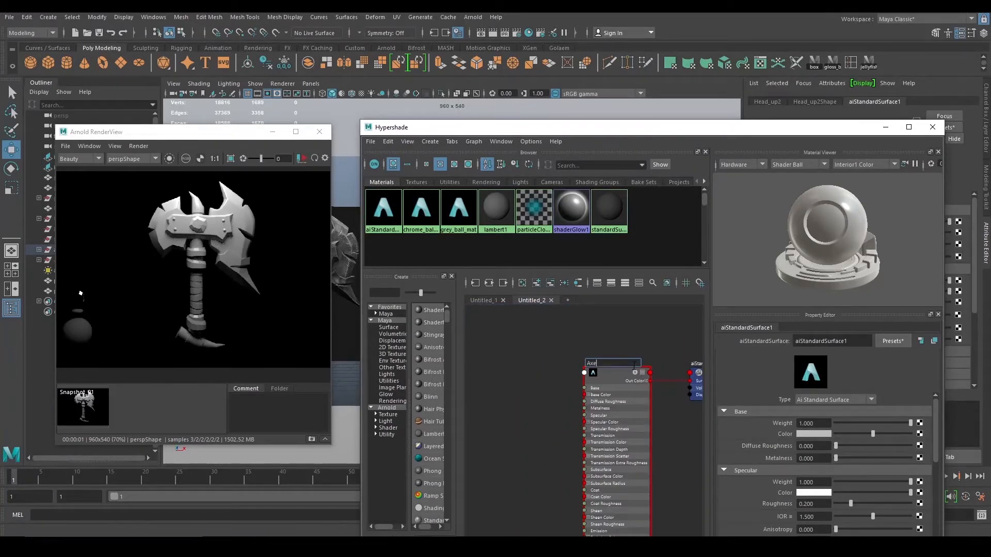
{"action": "key", "text": "Return"}
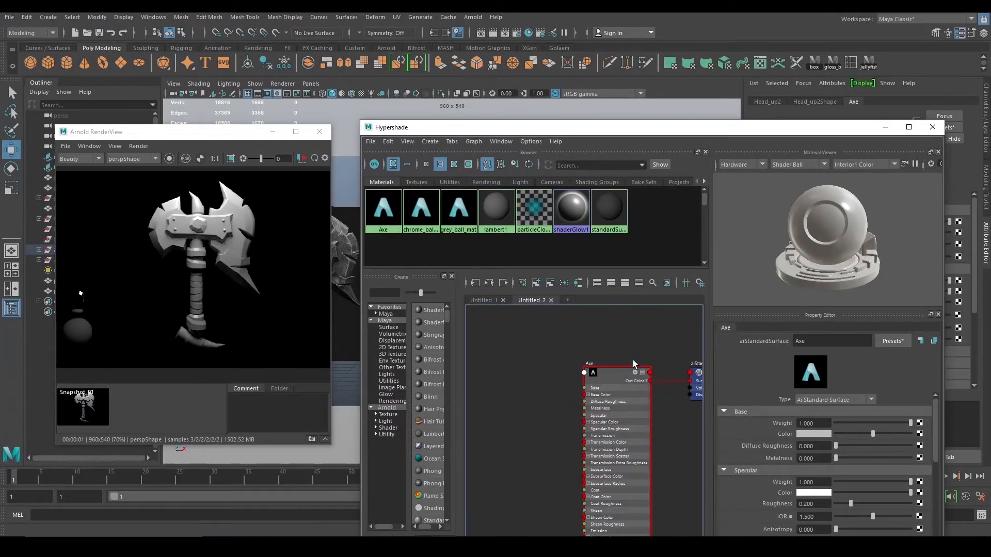
Step: Select the Axe material node and copy the path of the Axe_02 textures folder from File Explorer
{"action": "scroll", "coordinate": [632, 333], "scroll_direction": "down", "scroll_amount": 3}
{"action": "mouse_move", "coordinate": [558, 350]}
{"action": "middle_mouse_down", "text": "alt"}
{"action": "mouse_move", "coordinate": [587, 345]}
{"action": "mouse_move", "coordinate": [572, 343]}
{"action": "middle_mouse_up", "text": "alt"}
{"action": "scroll", "coordinate": [588, 345], "scroll_direction": "up", "scroll_amount": 3}
{"action": "left_click", "coordinate": [644, 368]}
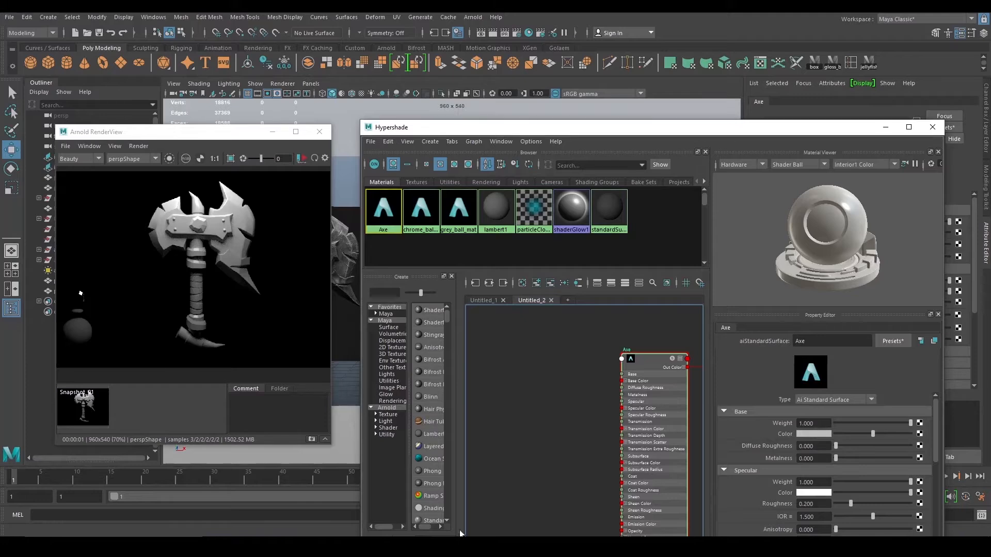
{"action": "left_click", "coordinate": [266, 546]}
{"action": "left_click", "coordinate": [266, 504]}
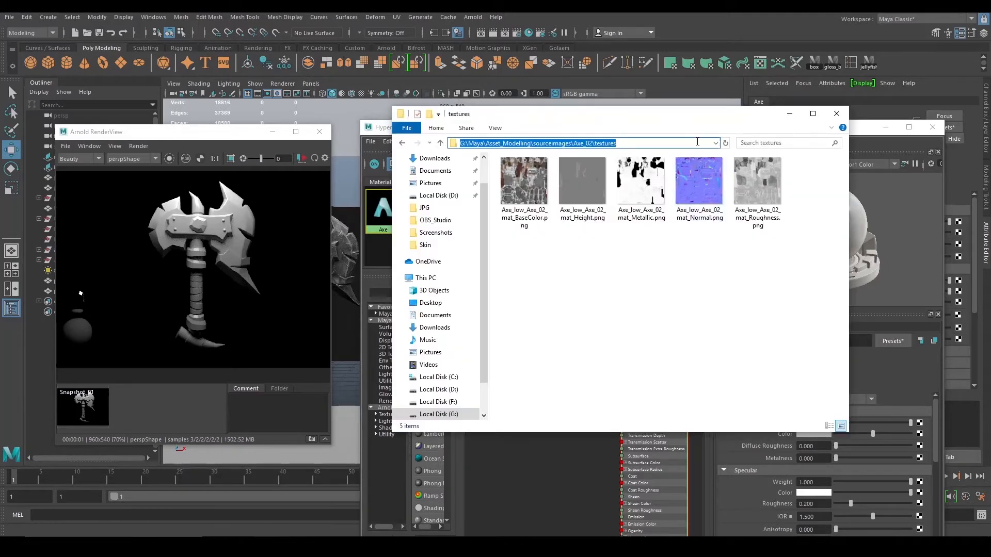
{"action": "left_click", "coordinate": [910, 442]}
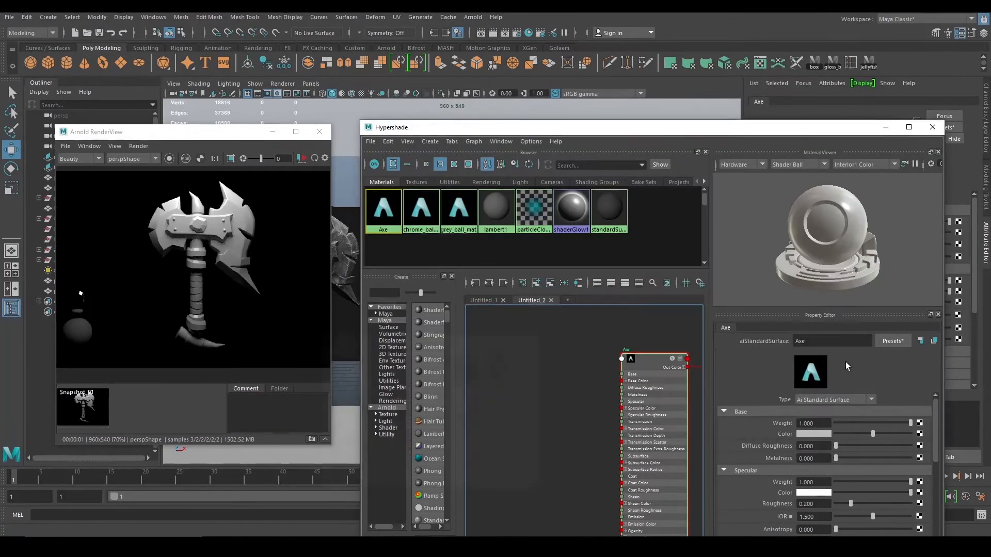
Step: Connect a File texture to the base color of the Axe material
{"action": "left_click", "coordinate": [920, 435]}
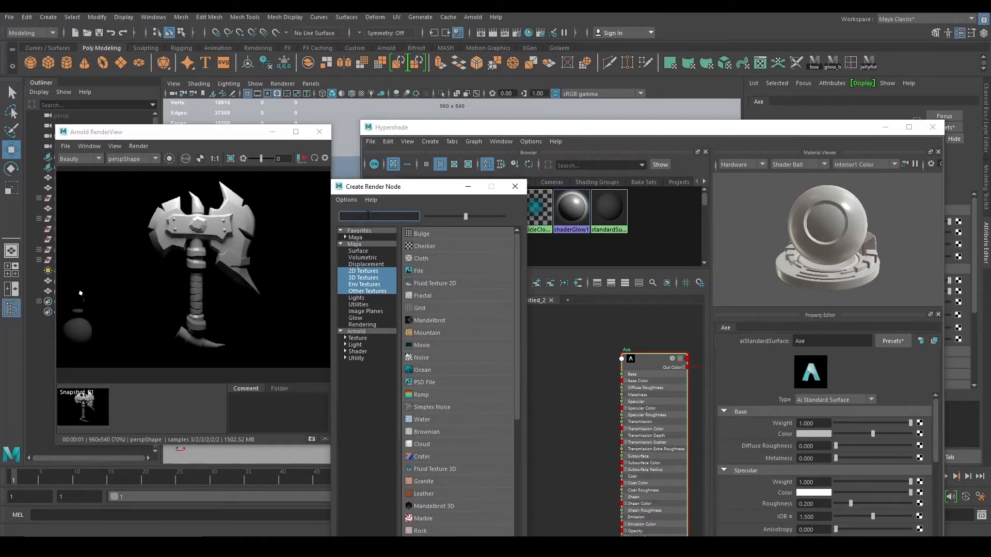
{"action": "type", "text": "file"}
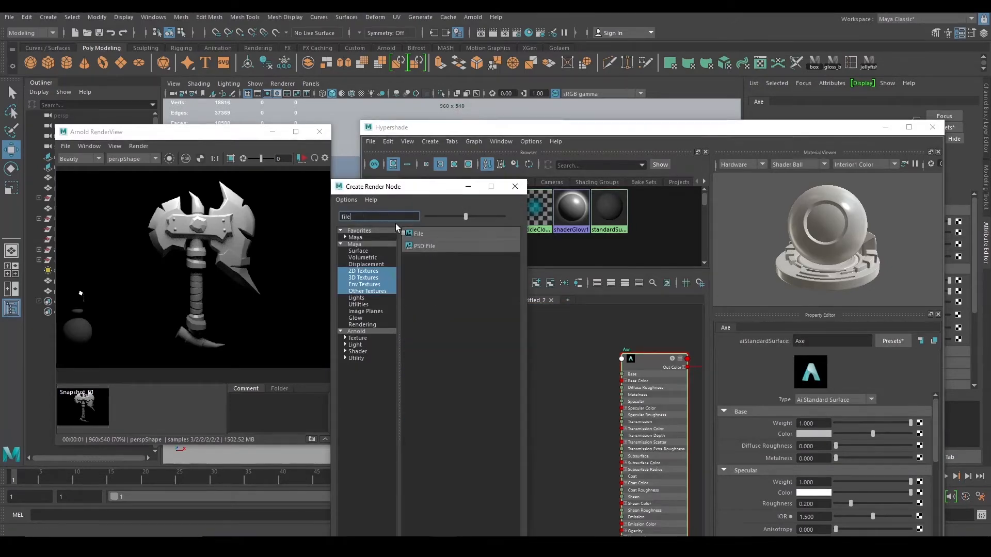
{"action": "left_click", "coordinate": [418, 234]}
Step: Rename the File texture node feeding the Axe material's base color as basecolor
{"action": "left_click", "coordinate": [830, 341]}
{"action": "left_click_drag", "start_coordinate": [830, 342], "coordinate": [689, 336]}
{"action": "type", "text": "basecolor"}
{"action": "key", "text": "Return"}
Step: Load Axe_low_Axe_02_mat_BaseColor.png from G:\Maya\Asset_Modelling\sourceimages\Axe_02\textures into the basecolor node
{"action": "left_click", "coordinate": [922, 413]}
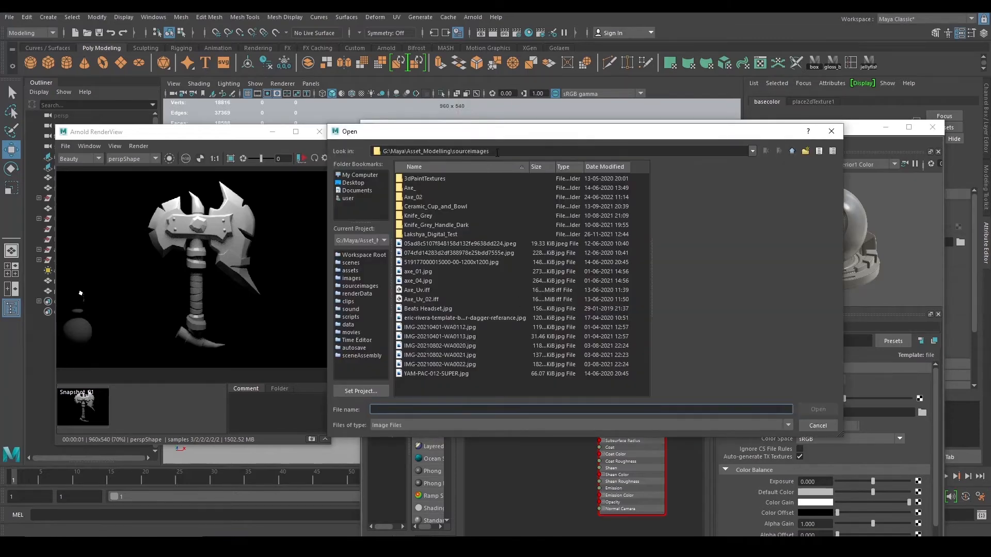
{"action": "left_click_drag", "start_coordinate": [497, 153], "coordinate": [356, 134]}
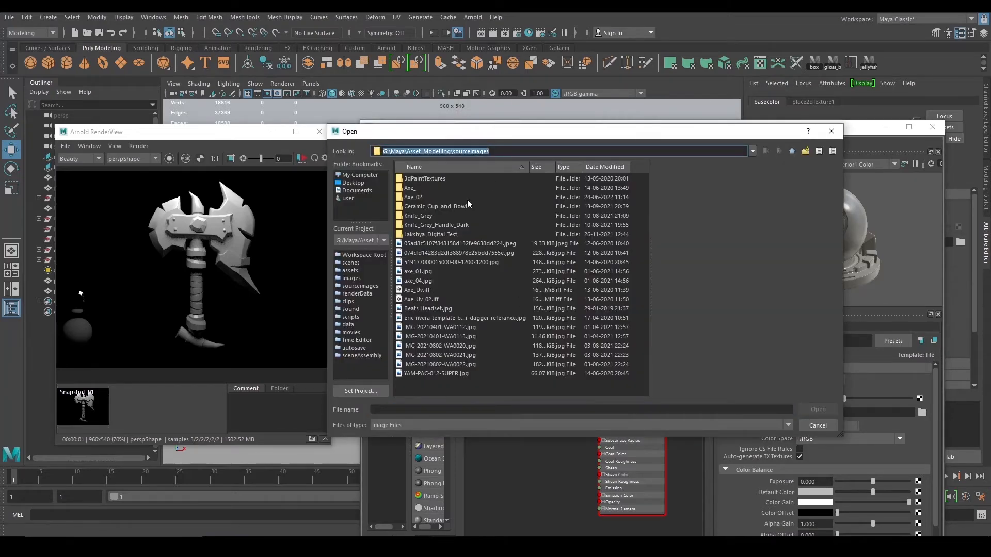
{"action": "type", "text": "G:\\Maya\\Asset_Modelling\\sourceimages\\Axe_02\\textures"}
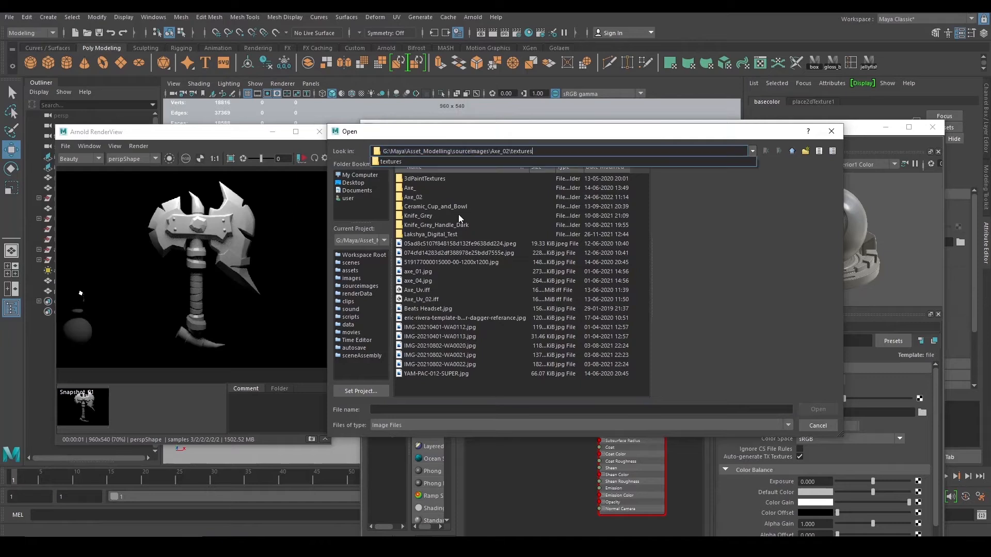
{"action": "key", "text": "Return"}
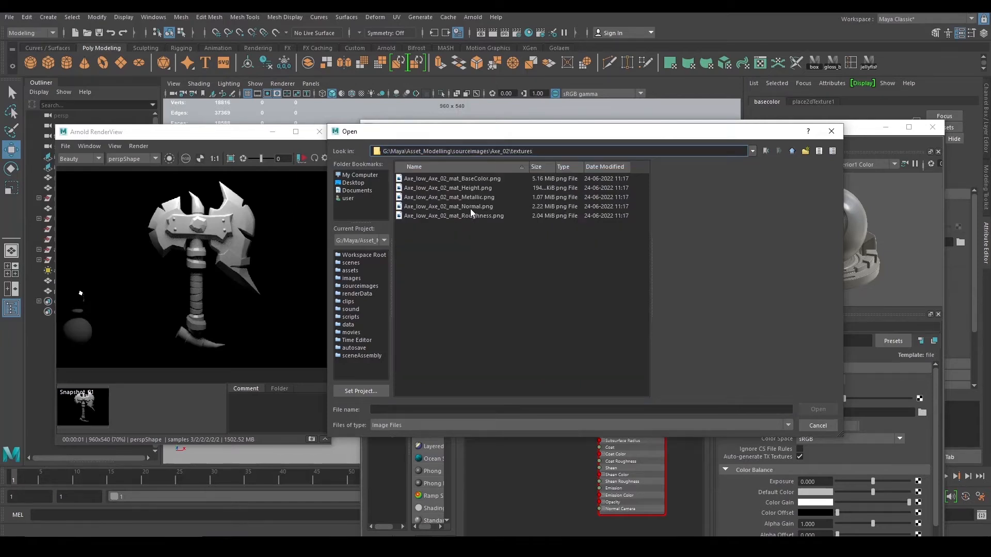
{"action": "left_click", "coordinate": [487, 179]}
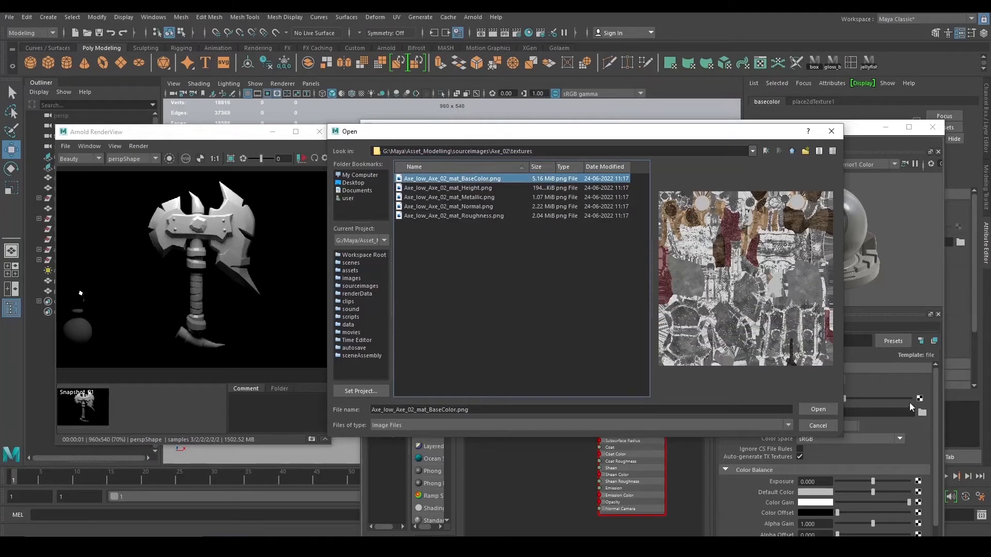
{"action": "left_click", "coordinate": [818, 410]}
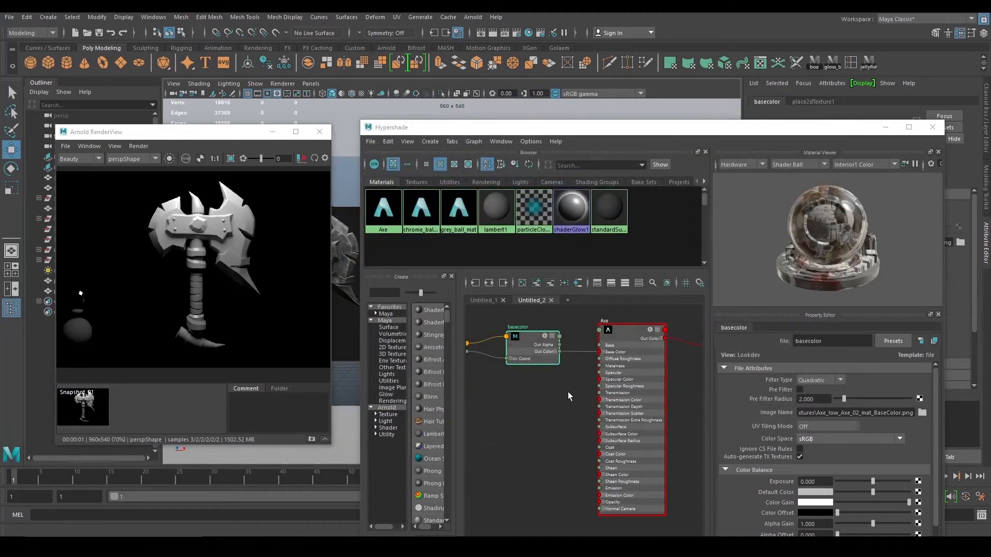
Step: Connect a new File texture to the specular roughness of the Axe material
{"action": "middle_click_drag", "start_coordinate": [553, 389], "coordinate": [619, 390], "text": "alt"}
{"action": "right_click_drag", "start_coordinate": [618, 391], "coordinate": [620, 433], "text": "alt"}
{"action": "middle_click_drag", "start_coordinate": [619, 433], "coordinate": [604, 416], "text": "alt"}
{"action": "right_click_drag", "start_coordinate": [604, 416], "coordinate": [580, 407], "text": "alt"}
{"action": "middle_click_drag", "start_coordinate": [579, 407], "coordinate": [558, 404], "text": "alt"}
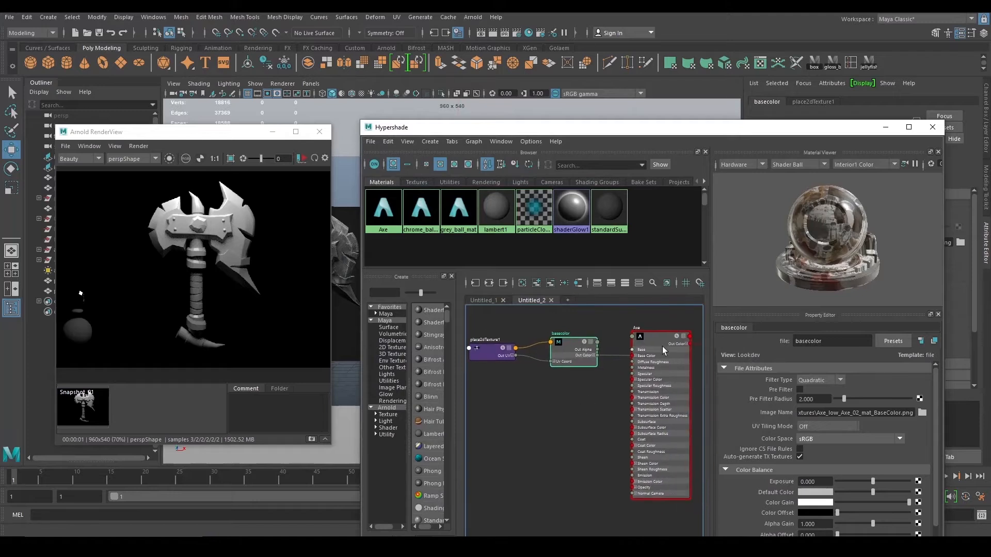
{"action": "left_click", "coordinate": [662, 345]}
{"action": "left_click", "coordinate": [753, 427]}
{"action": "scroll", "coordinate": [754, 427], "scroll_direction": "up", "scroll_amount": 2}
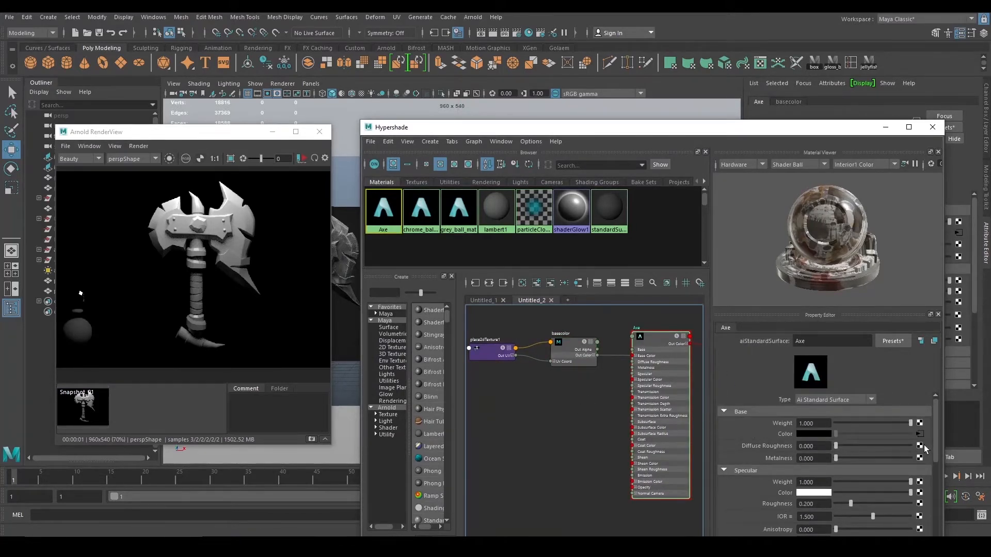
{"action": "scroll", "coordinate": [772, 466], "scroll_direction": "down", "scroll_amount": 2}
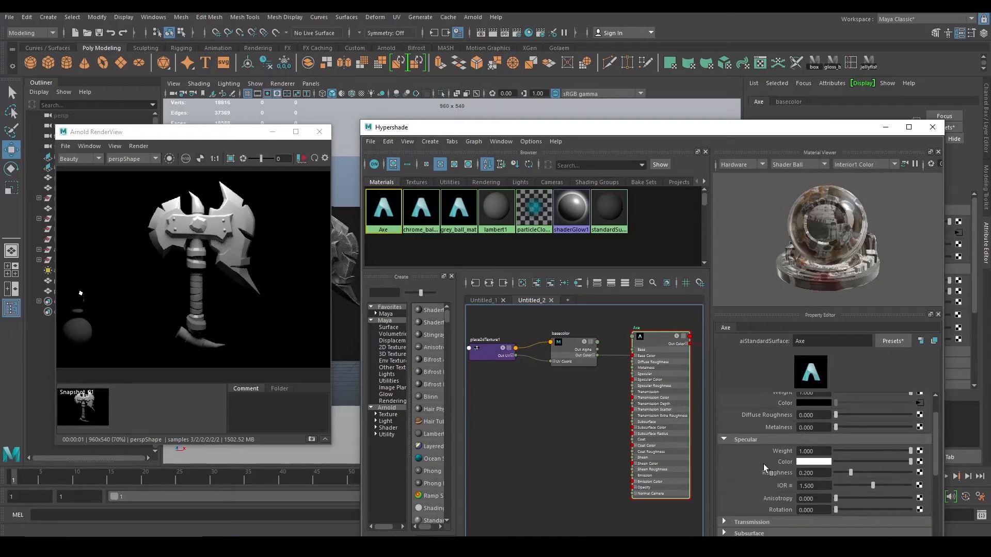
{"action": "scroll", "coordinate": [763, 464], "scroll_direction": "down", "scroll_amount": 2}
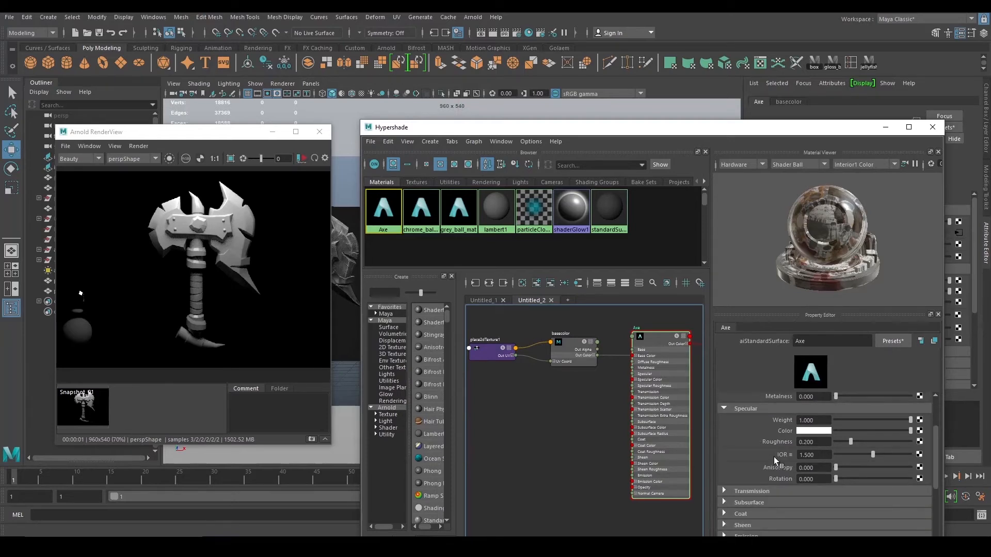
{"action": "left_click", "coordinate": [920, 442]}
{"action": "type", "text": "file"}
{"action": "left_click", "coordinate": [413, 233]}
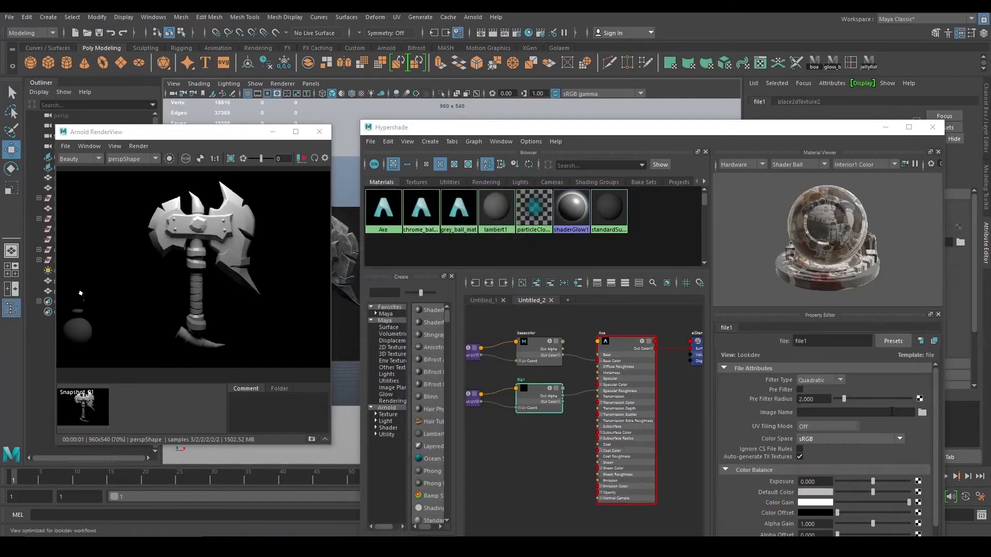
Step: Load Axe_low_Axe_02_mat_Roughness.png from the Axe_02 textures folder into the new file node
{"action": "left_click", "coordinate": [922, 413]}
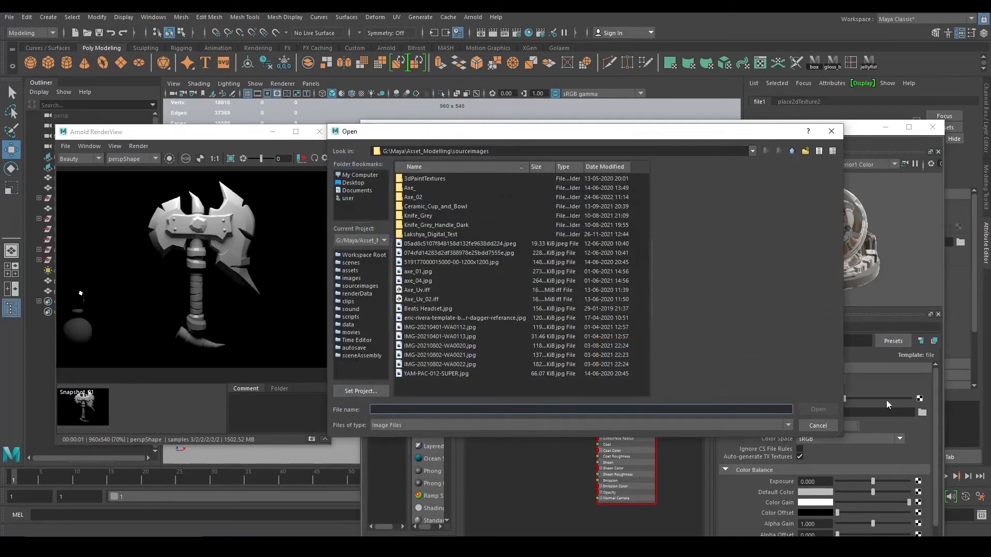
{"action": "triple_click", "coordinate": [439, 149]}
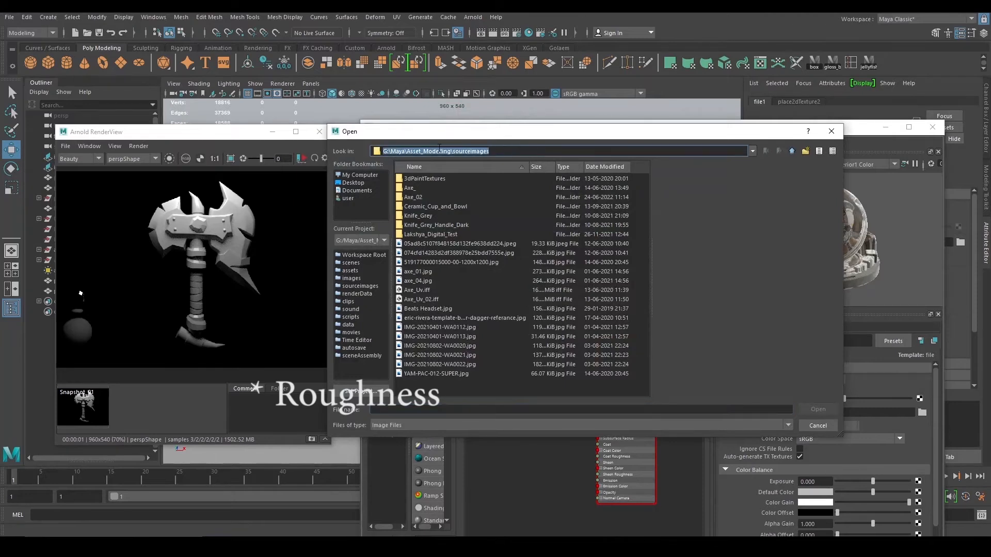
{"action": "double_click", "coordinate": [419, 197]}
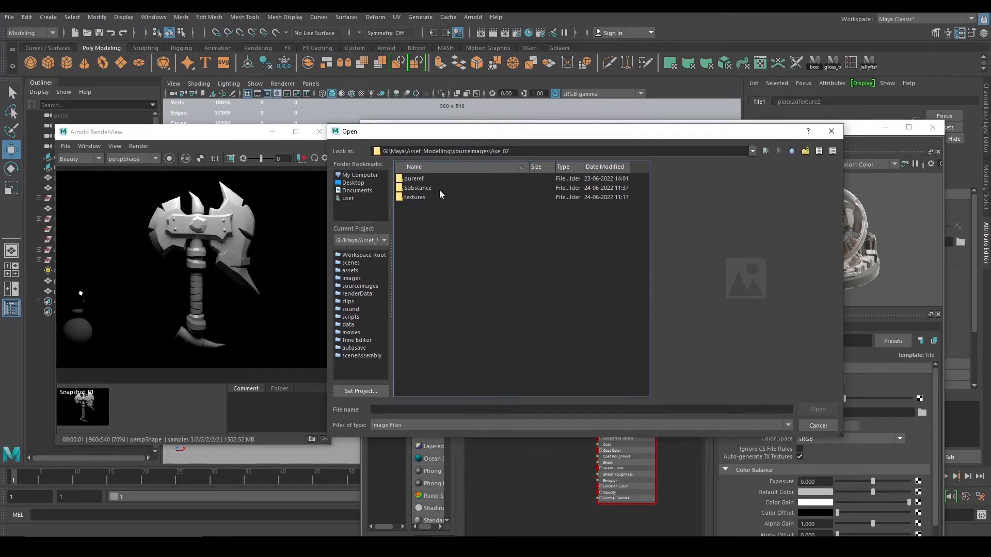
{"action": "double_click", "coordinate": [442, 197]}
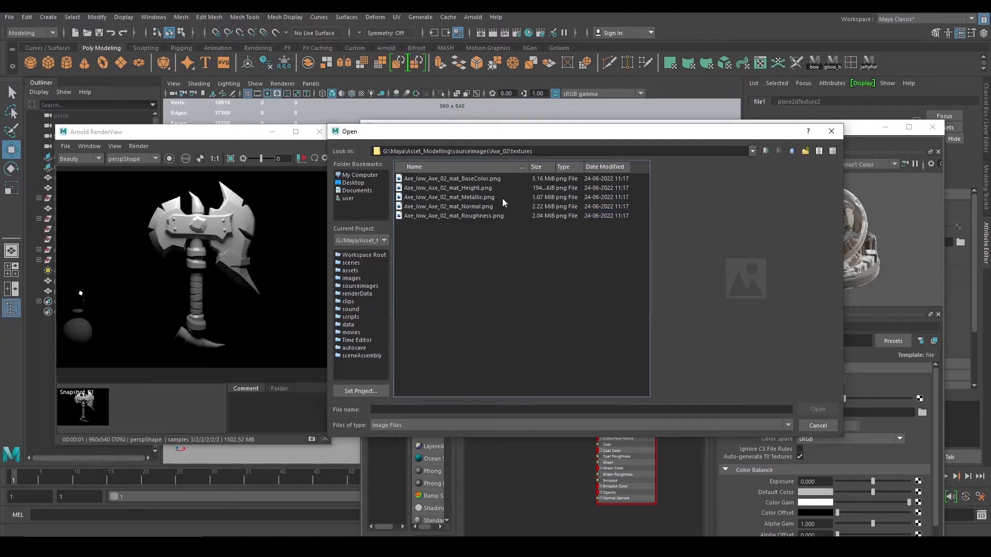
{"action": "left_click", "coordinate": [500, 215]}
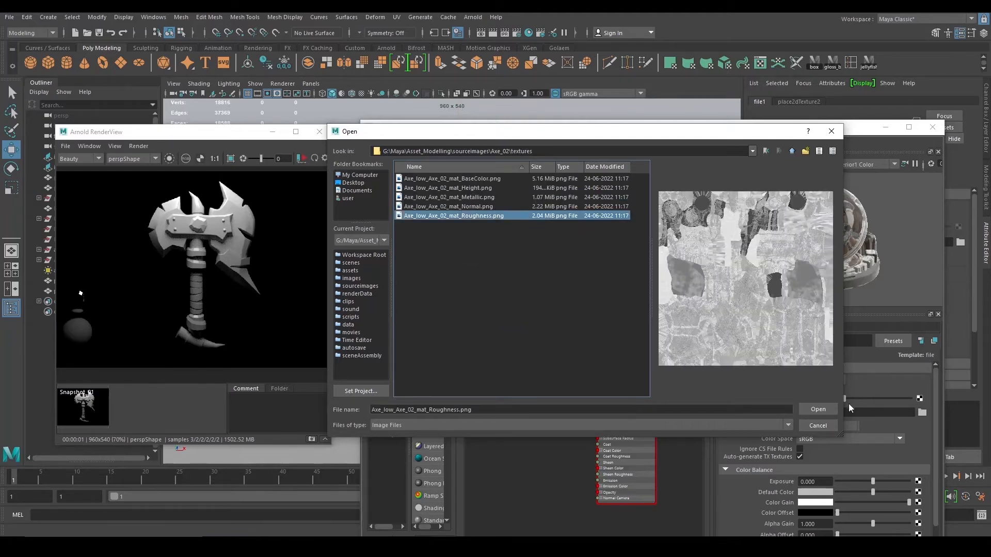
{"action": "left_click", "coordinate": [833, 409]}
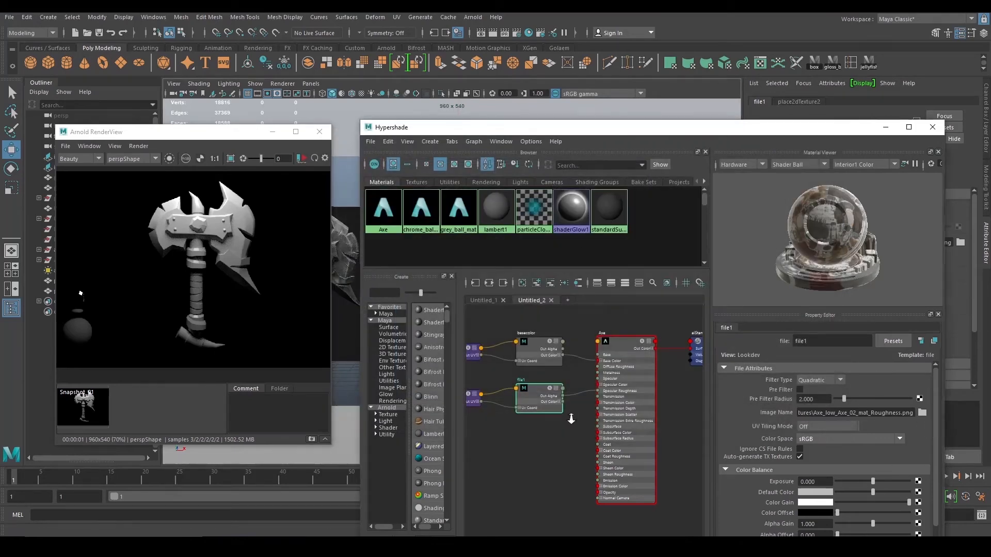
Step: Delete the connection between the basecolor texture and the Axe material's Base Color input
{"action": "scroll", "coordinate": [571, 417], "scroll_direction": "down", "scroll_amount": 2}
{"action": "middle_click_drag", "start_coordinate": [539, 403], "coordinate": [603, 382], "text": "alt"}
{"action": "scroll", "coordinate": [639, 348], "scroll_direction": "up", "scroll_amount": 5}
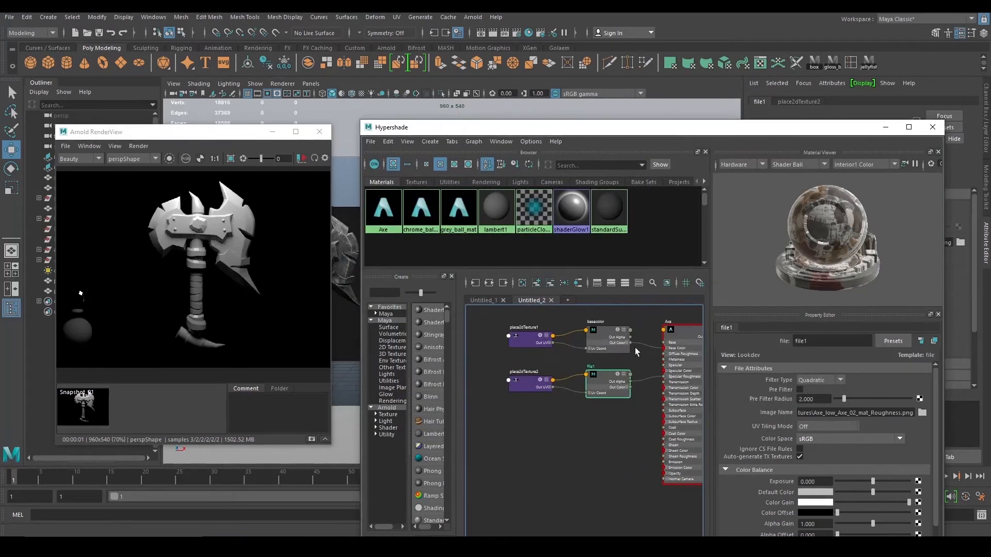
{"action": "left_click", "coordinate": [675, 358]}
{"action": "key", "text": "Delete"}
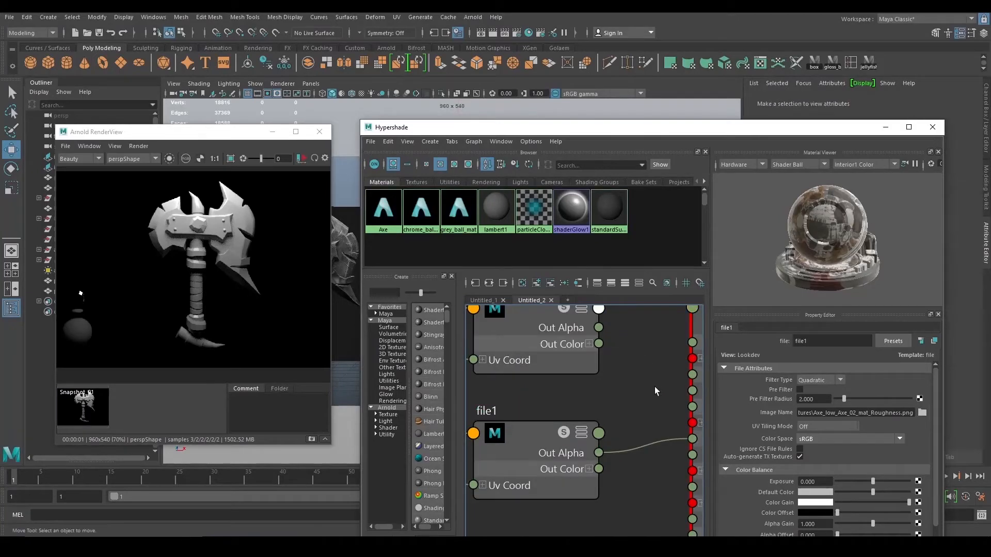
{"action": "scroll", "coordinate": [645, 365], "scroll_direction": "down", "scroll_amount": 2}
{"action": "middle_click_drag", "start_coordinate": [636, 366], "coordinate": [534, 374], "text": "alt"}
{"action": "scroll", "coordinate": [541, 367], "scroll_direction": "down", "scroll_amount": 1}
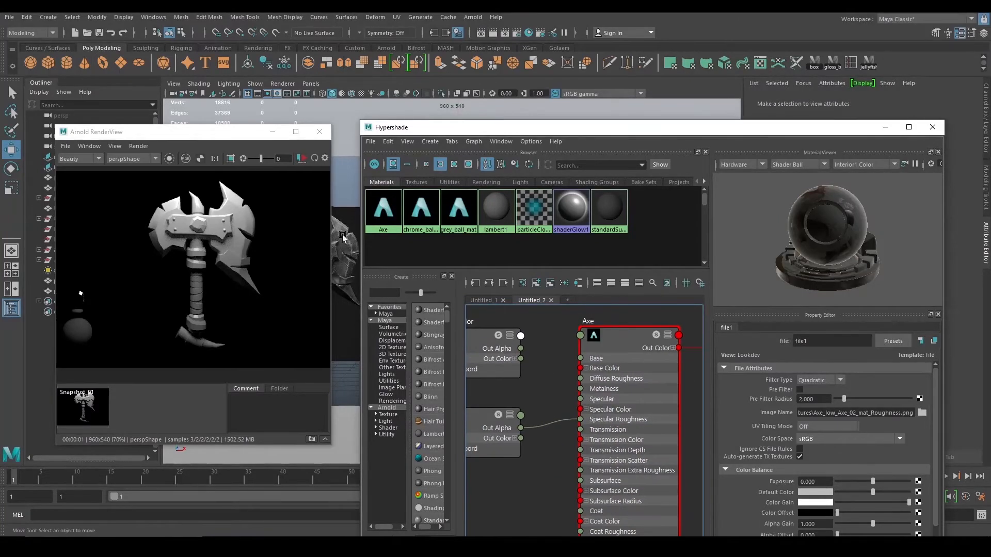
Step: Start the live Arnold render and inspect the axe with only the roughness map connected
{"action": "left_click", "coordinate": [306, 161]}
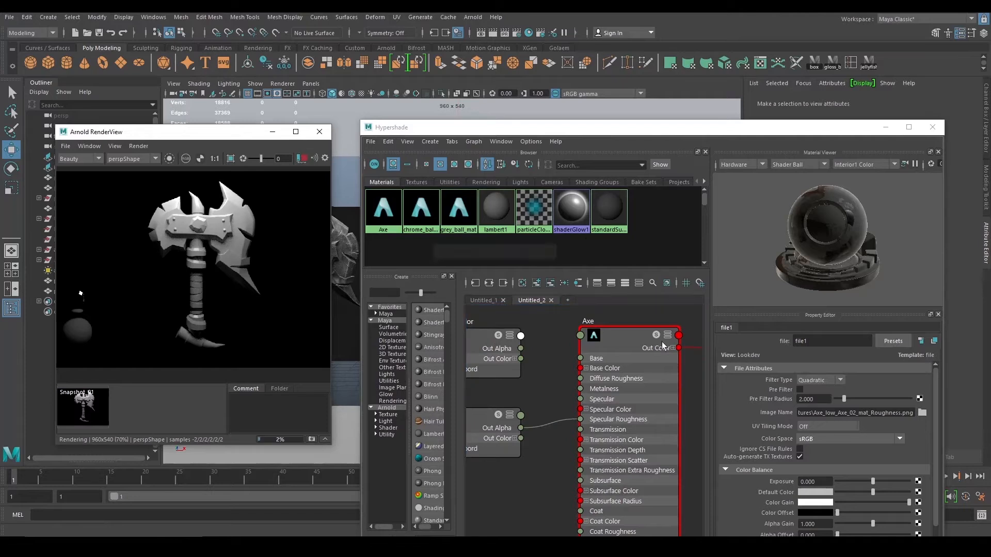
{"action": "scroll", "coordinate": [243, 216], "scroll_direction": "up", "scroll_amount": 3}
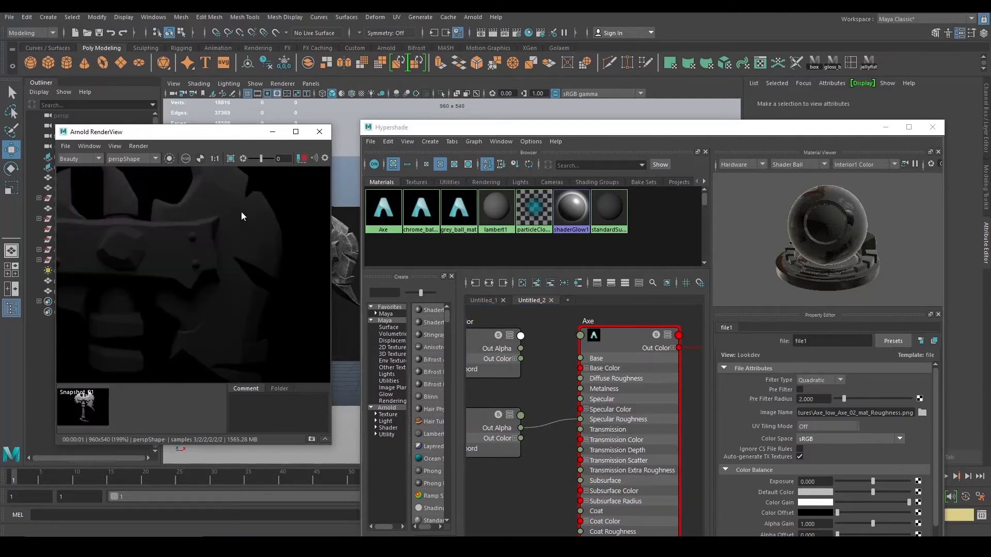
{"action": "scroll", "coordinate": [241, 216], "scroll_direction": "down", "scroll_amount": 3}
{"action": "scroll", "coordinate": [227, 223], "scroll_direction": "down", "scroll_amount": 1}
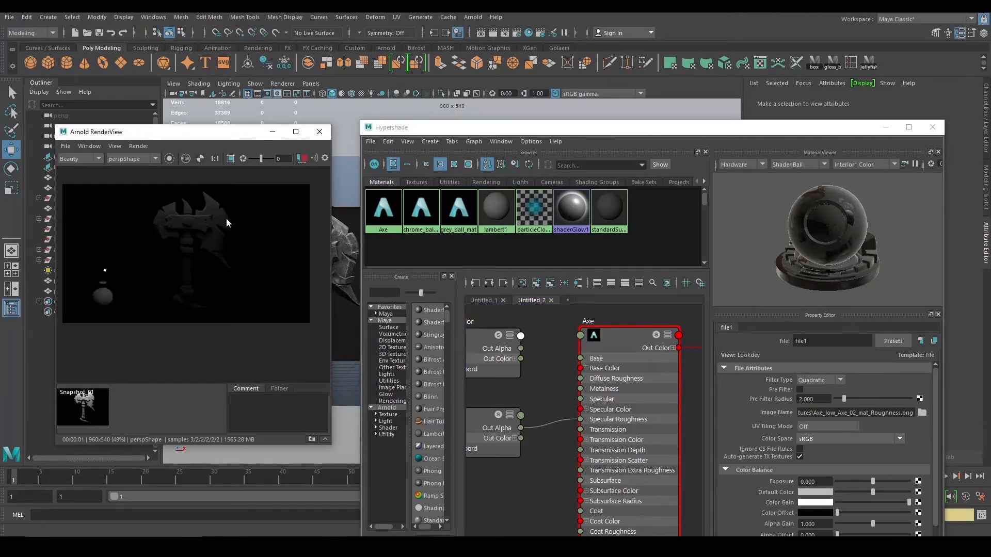
Step: Rename the file1 node holding the roughness map as roughness
{"action": "left_click", "coordinate": [533, 335]}
{"action": "scroll", "coordinate": [534, 335], "scroll_direction": "down", "scroll_amount": 2}
{"action": "middle_click_drag", "start_coordinate": [553, 348], "coordinate": [664, 357], "text": "alt"}
{"action": "scroll", "coordinate": [652, 347], "scroll_direction": "down", "scroll_amount": 2}
{"action": "middle_click_drag", "start_coordinate": [598, 326], "coordinate": [542, 331], "text": "alt"}
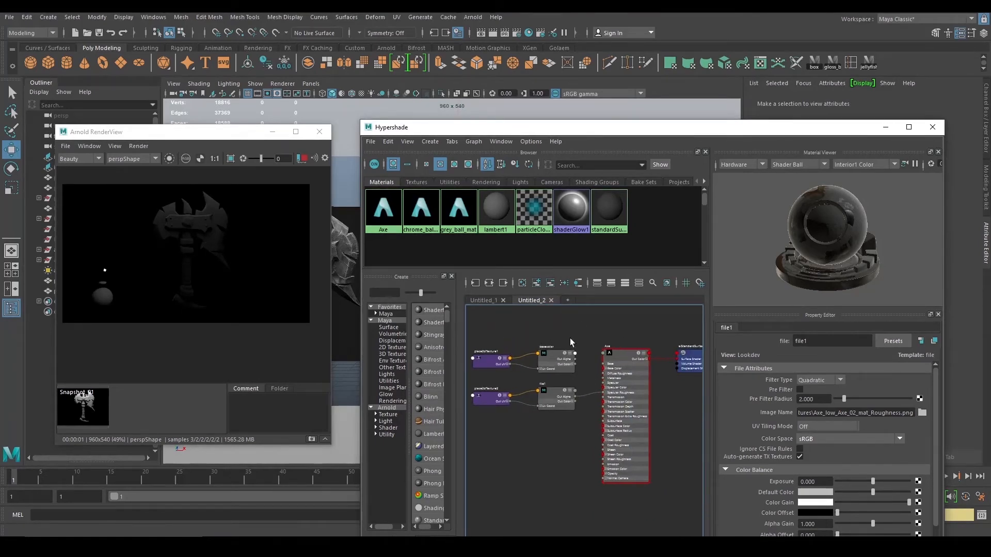
{"action": "scroll", "coordinate": [619, 338], "scroll_direction": "up", "scroll_amount": 2}
{"action": "middle_click_drag", "start_coordinate": [611, 362], "coordinate": [625, 320], "text": "alt"}
{"action": "left_click", "coordinate": [571, 385]}
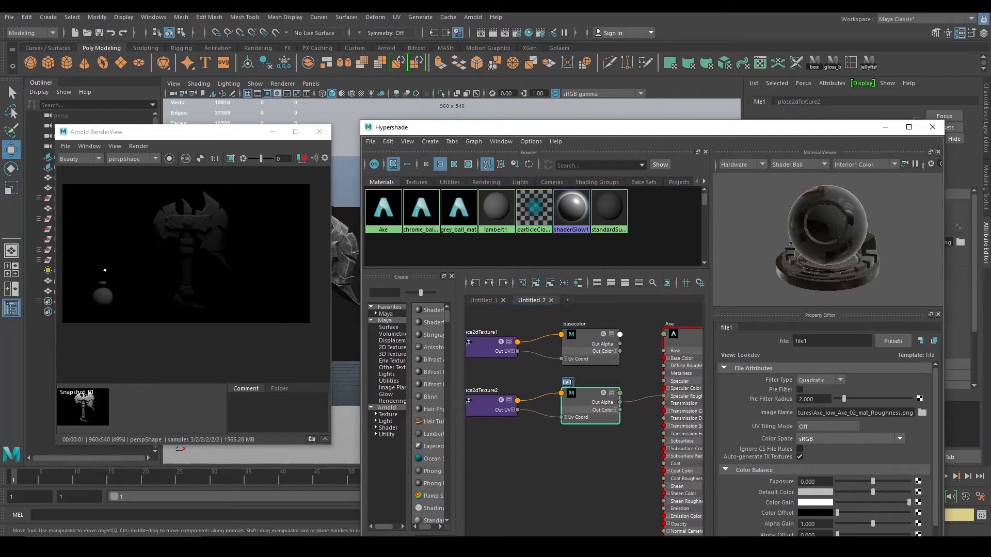
{"action": "double_click", "coordinate": [798, 341]}
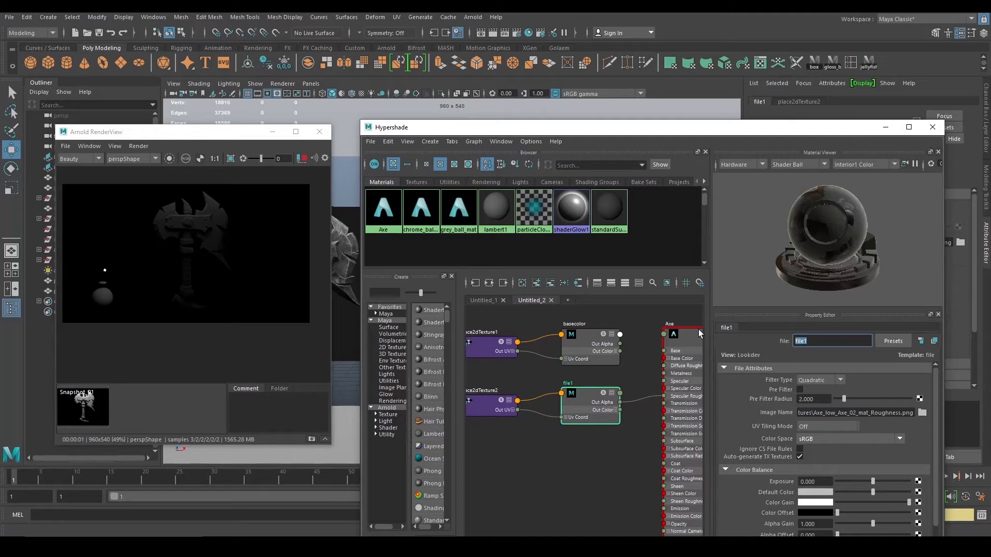
{"action": "type", "text": "roughness"}
{"action": "key", "text": "Return"}
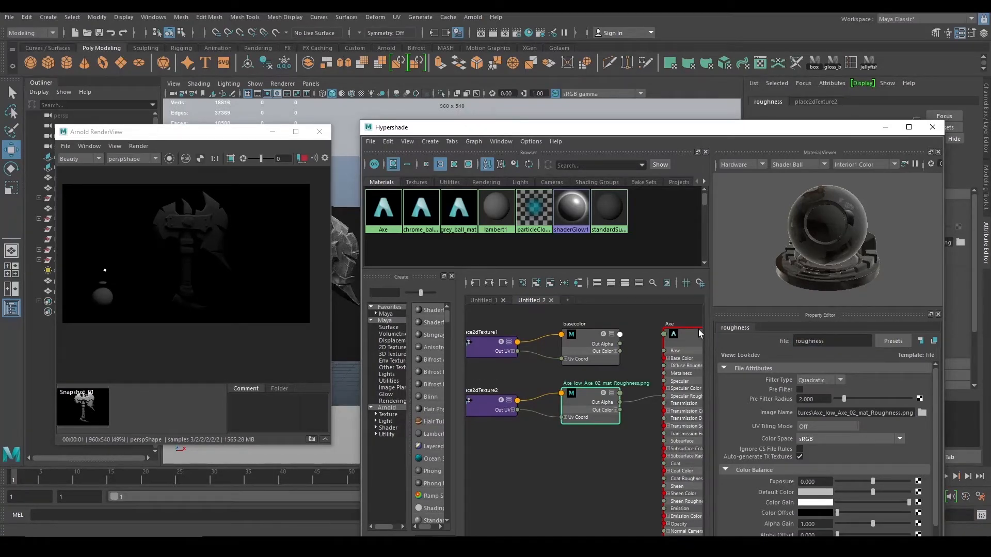
Step: Set the roughness texture's color space to Raw and enable Alpha Is Luminance
{"action": "scroll", "coordinate": [552, 430], "scroll_direction": "down", "scroll_amount": 5}
{"action": "scroll", "coordinate": [568, 431], "scroll_direction": "up", "scroll_amount": 3}
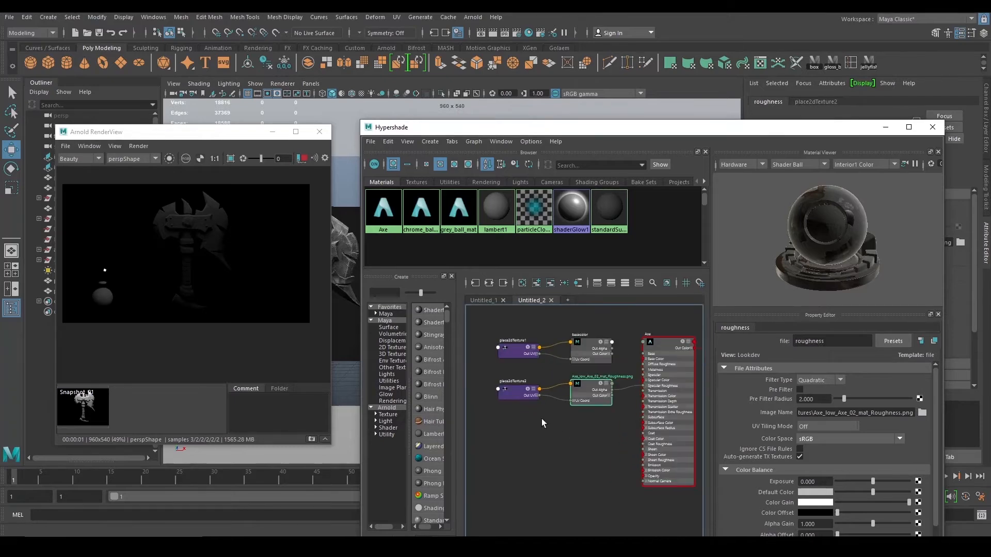
{"action": "scroll", "coordinate": [194, 225], "scroll_direction": "up", "scroll_amount": 4}
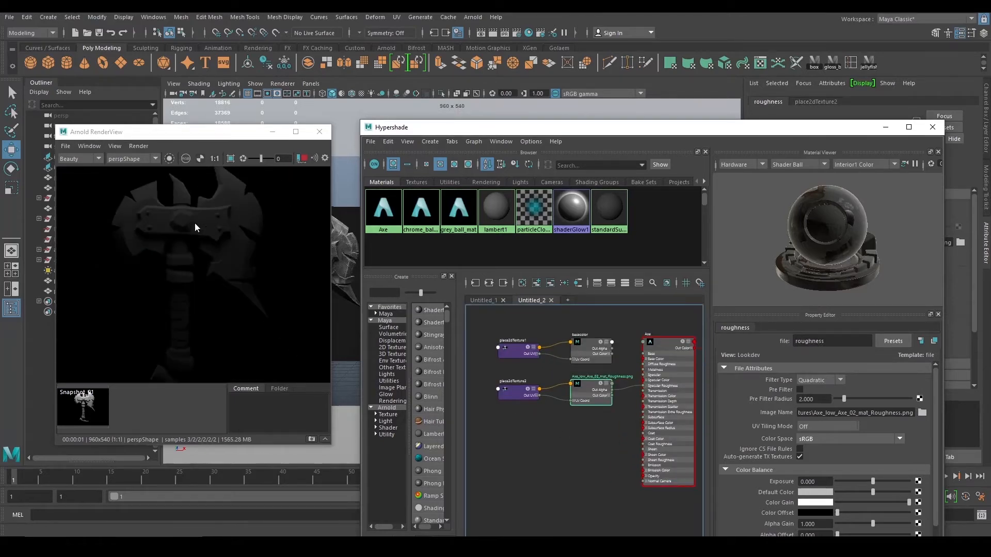
{"action": "scroll", "coordinate": [185, 215], "scroll_direction": "down", "scroll_amount": 3}
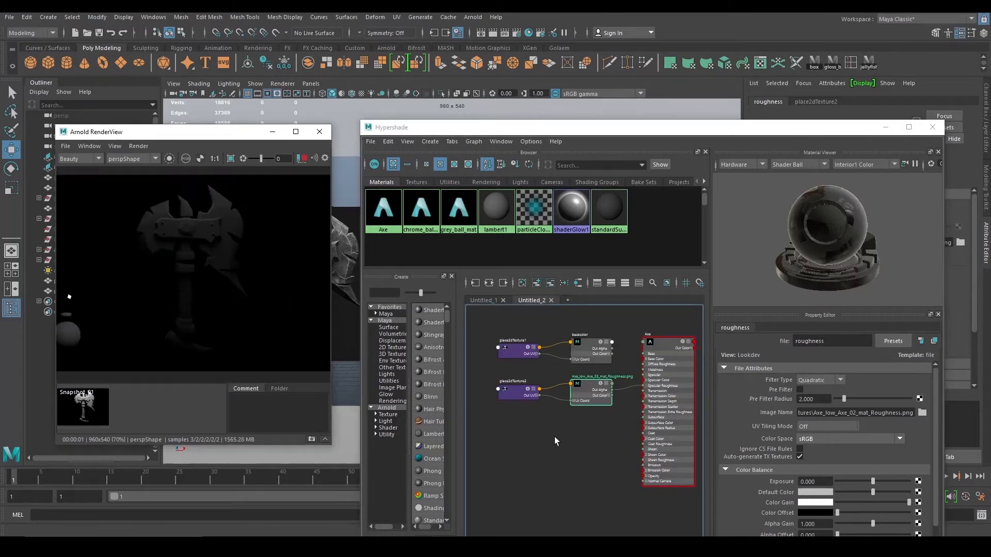
{"action": "scroll", "coordinate": [549, 439], "scroll_direction": "up", "scroll_amount": 4}
{"action": "left_click_drag", "start_coordinate": [558, 413], "coordinate": [538, 425]}
{"action": "middle_click_drag", "start_coordinate": [570, 431], "coordinate": [645, 432], "text": "alt"}
{"action": "scroll", "coordinate": [645, 432], "scroll_direction": "down", "scroll_amount": 2}
{"action": "left_click_drag", "start_coordinate": [537, 427], "coordinate": [475, 435]}
{"action": "left_click_drag", "start_coordinate": [594, 434], "coordinate": [544, 438]}
{"action": "scroll", "coordinate": [583, 448], "scroll_direction": "up", "scroll_amount": 3}
{"action": "middle_click_drag", "start_coordinate": [630, 473], "coordinate": [615, 481], "text": "alt"}
{"action": "left_click", "coordinate": [829, 438]}
{"action": "left_click", "coordinate": [828, 448]}
{"action": "left_click", "coordinate": [823, 486]}
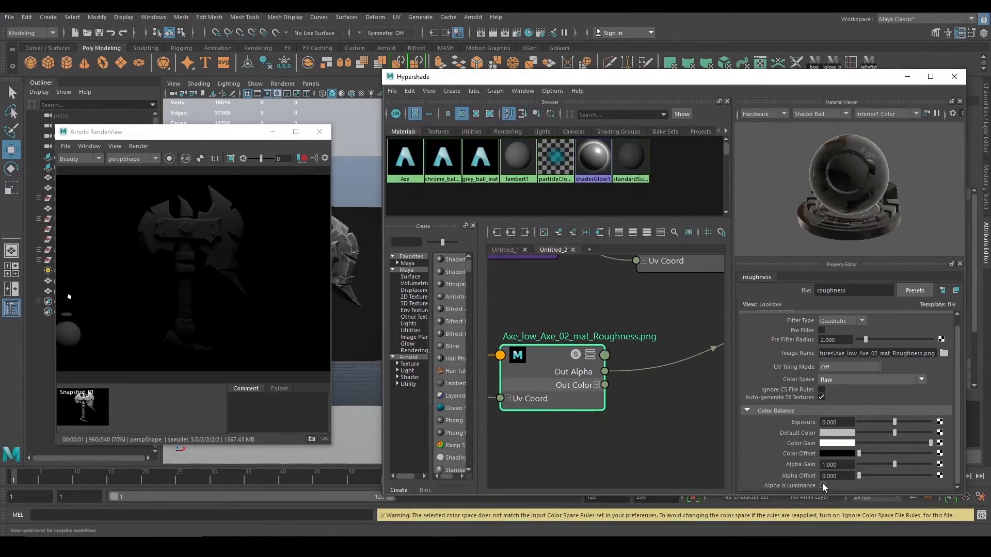
{"action": "left_click", "coordinate": [823, 486]}
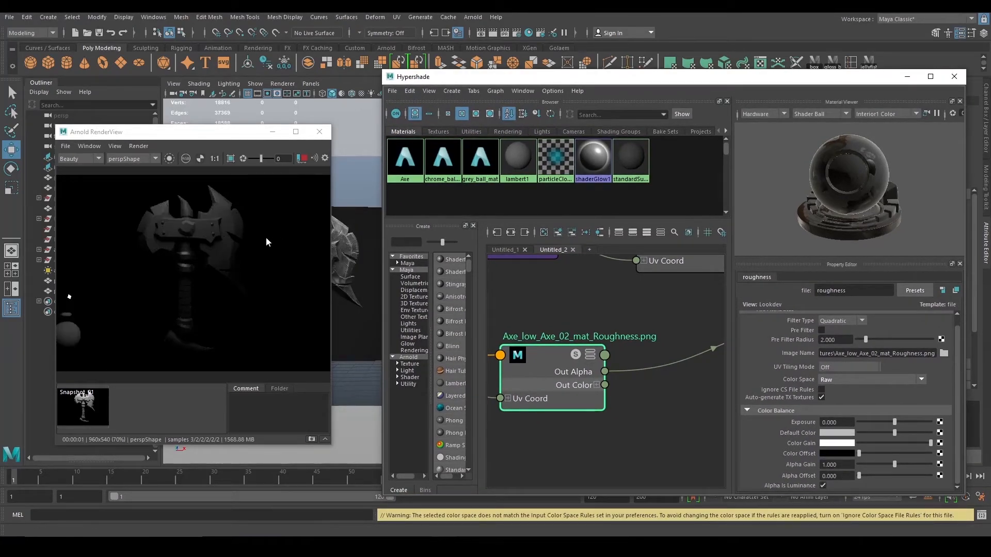
Step: Inspect the roughness response on the axe head and handle in the Arnold render
{"action": "scroll", "coordinate": [193, 216], "scroll_direction": "up", "scroll_amount": 3}
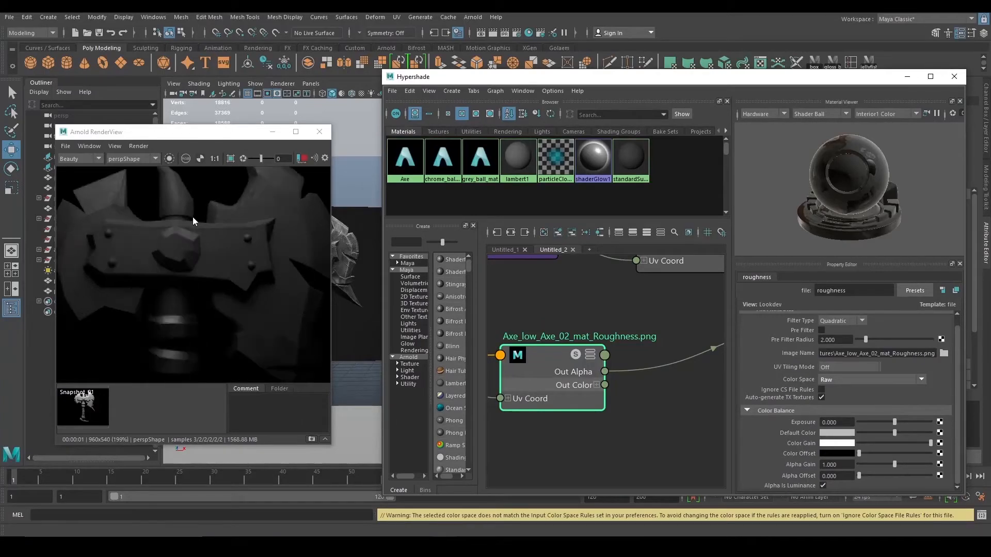
{"action": "scroll", "coordinate": [193, 218], "scroll_direction": "down", "scroll_amount": 3}
{"action": "middle_click_drag", "start_coordinate": [196, 231], "coordinate": [209, 256]}
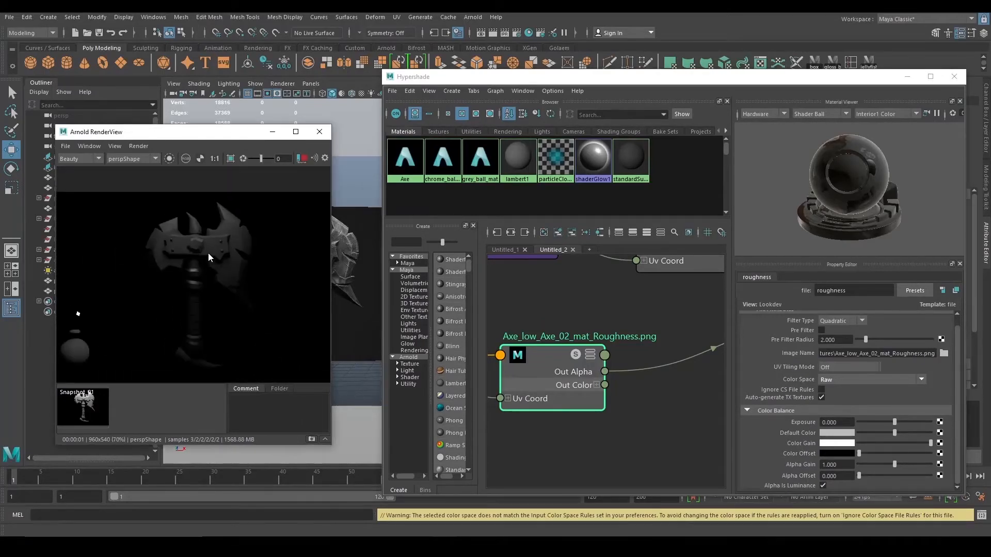
{"action": "scroll", "coordinate": [202, 263], "scroll_direction": "up", "scroll_amount": 2}
{"action": "scroll", "coordinate": [202, 263], "scroll_direction": "down", "scroll_amount": 2}
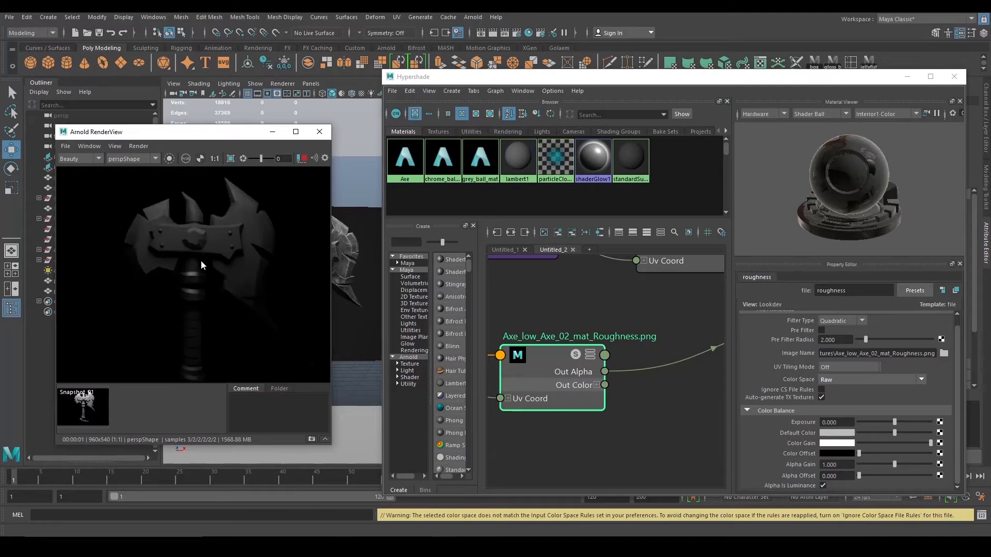
Step: Stop the live render and connect the basecolor file's Out Color to the Axe material's Base Color
{"action": "scroll", "coordinate": [248, 276], "scroll_direction": "up", "scroll_amount": 2}
{"action": "scroll", "coordinate": [243, 263], "scroll_direction": "down", "scroll_amount": 2}
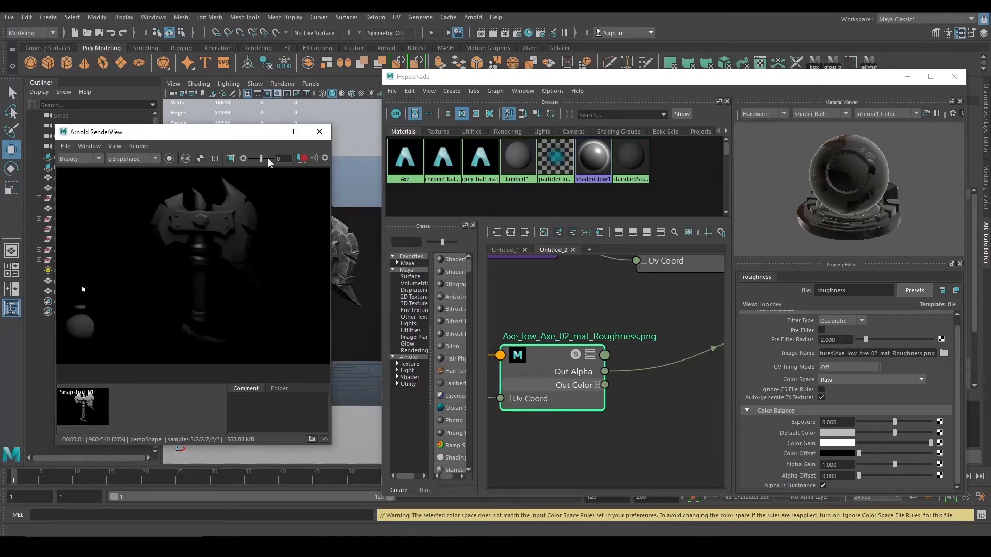
{"action": "left_click", "coordinate": [302, 158]}
{"action": "middle_click_drag", "start_coordinate": [677, 323], "coordinate": [670, 392], "text": "alt"}
{"action": "scroll", "coordinate": [658, 384], "scroll_direction": "down", "scroll_amount": 2}
{"action": "left_click_drag", "start_coordinate": [560, 301], "coordinate": [665, 390]}
{"action": "left_click_drag", "start_coordinate": [658, 354], "coordinate": [536, 327]}
{"action": "middle_click_drag", "start_coordinate": [613, 333], "coordinate": [561, 352], "text": "alt"}
{"action": "scroll", "coordinate": [620, 366], "scroll_direction": "down", "scroll_amount": 2}
{"action": "scroll", "coordinate": [540, 351], "scroll_direction": "up", "scroll_amount": 2}
{"action": "left_click_drag", "start_coordinate": [535, 351], "coordinate": [697, 382]}
{"action": "scroll", "coordinate": [663, 394], "scroll_direction": "down", "scroll_amount": 2}
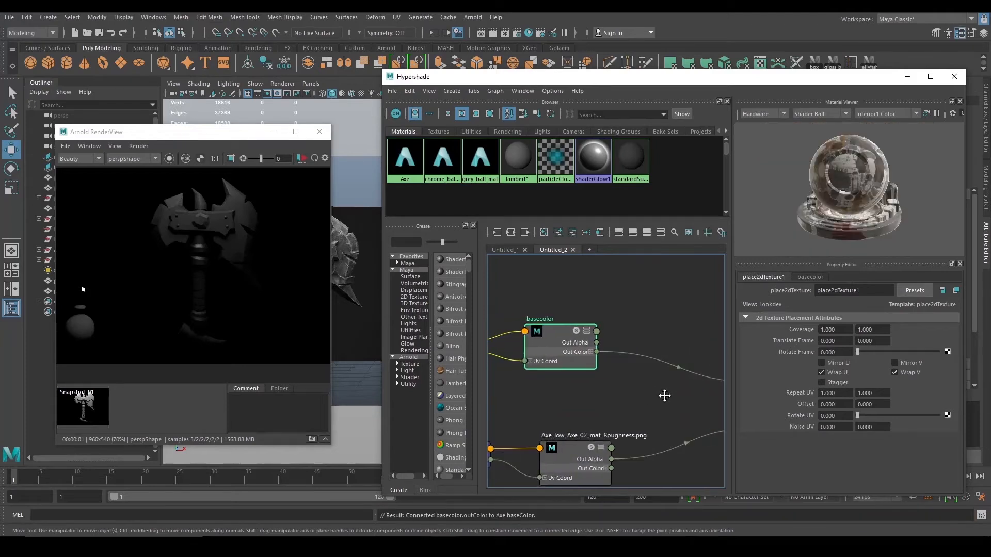
Step: Run the live Arnold render to view the axe with base color and roughness connected
{"action": "left_click", "coordinate": [306, 159]}
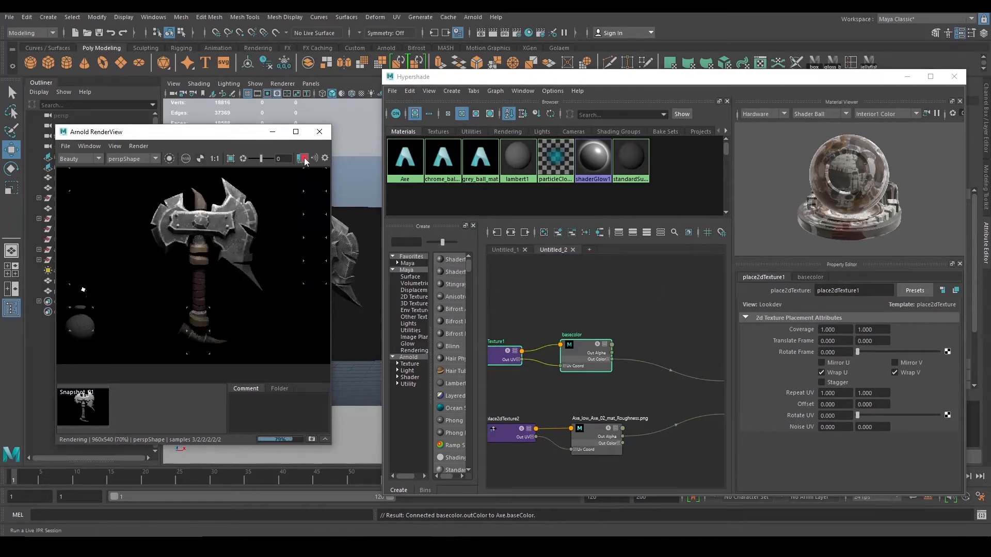
{"action": "right_click_drag", "start_coordinate": [617, 321], "coordinate": [582, 296], "text": "alt"}
{"action": "middle_click_drag", "start_coordinate": [581, 296], "coordinate": [608, 274], "text": "alt"}
{"action": "key", "text": "a"}
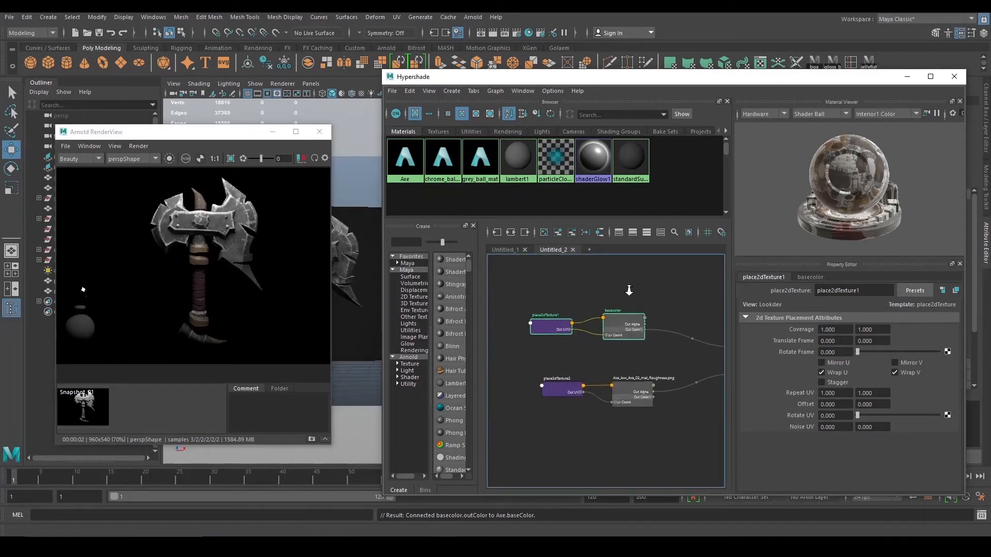
Step: Toggle Auto-generate TX Textures on the basecolor texture and turn it off for the roughness texture
{"action": "scroll", "coordinate": [615, 270], "scroll_direction": "up", "scroll_amount": 2}
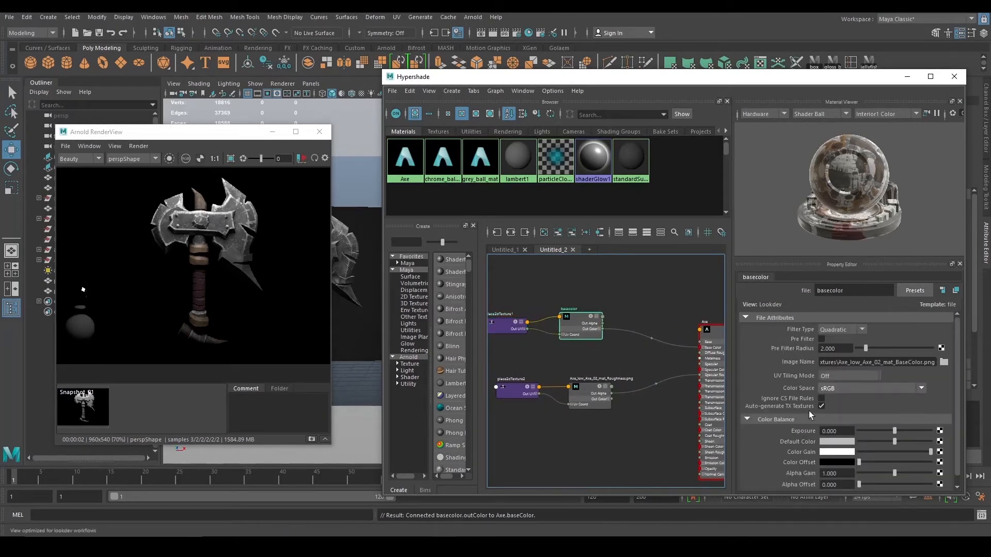
{"action": "scroll", "coordinate": [808, 412], "scroll_direction": "down", "scroll_amount": 1}
{"action": "left_click", "coordinate": [824, 398]}
{"action": "left_click", "coordinate": [822, 397]}
{"action": "left_click", "coordinate": [593, 385]}
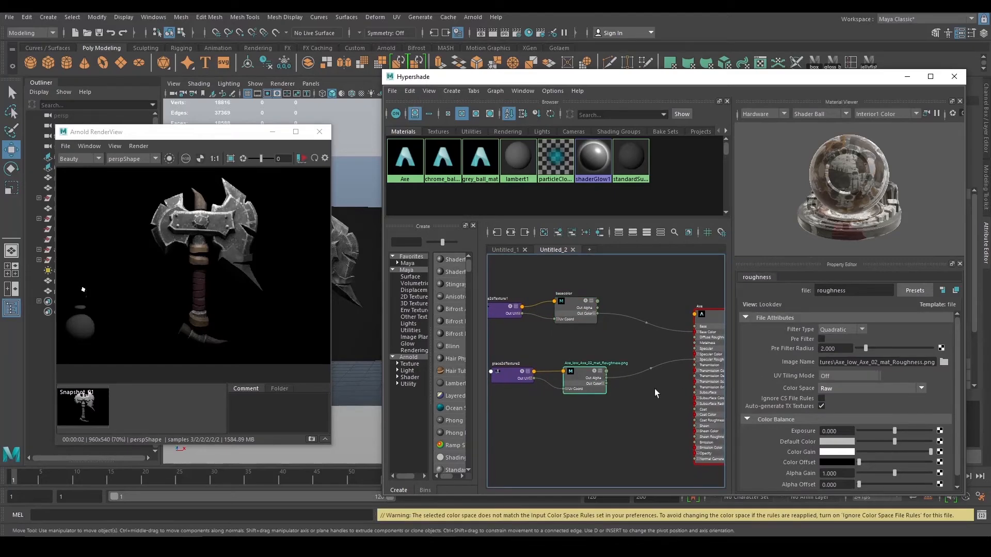
{"action": "left_click", "coordinate": [821, 407]}
Step: Reposition the basecolor file and its place2dTexture1 node above the roughness nodes in the graph
{"action": "middle_click_drag", "start_coordinate": [666, 296], "coordinate": [666, 334], "text": "alt"}
{"action": "scroll", "coordinate": [660, 330], "scroll_direction": "down", "scroll_amount": 1}
{"action": "left_click_drag", "start_coordinate": [586, 366], "coordinate": [586, 366]}
{"action": "left_click_drag", "start_coordinate": [596, 351], "coordinate": [618, 348]}
{"action": "middle_click_drag", "start_coordinate": [650, 360], "coordinate": [642, 366], "text": "alt"}
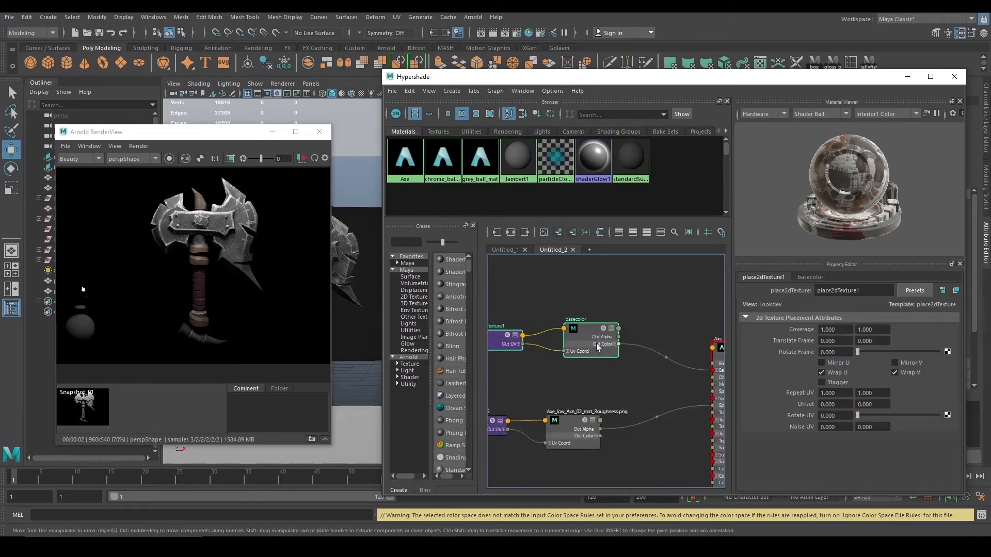
{"action": "left_click_drag", "start_coordinate": [596, 344], "coordinate": [583, 341]}
Step: Restart the live Arnold render and inspect the base color and roughness on the axe head up close and from afar
{"action": "left_click", "coordinate": [304, 160]}
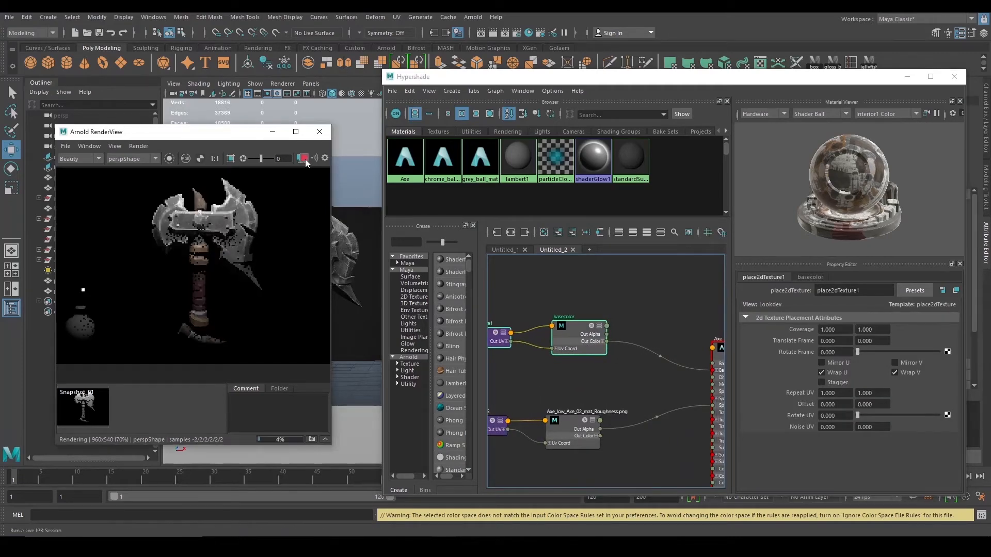
{"action": "scroll", "coordinate": [249, 188], "scroll_direction": "up", "scroll_amount": 3}
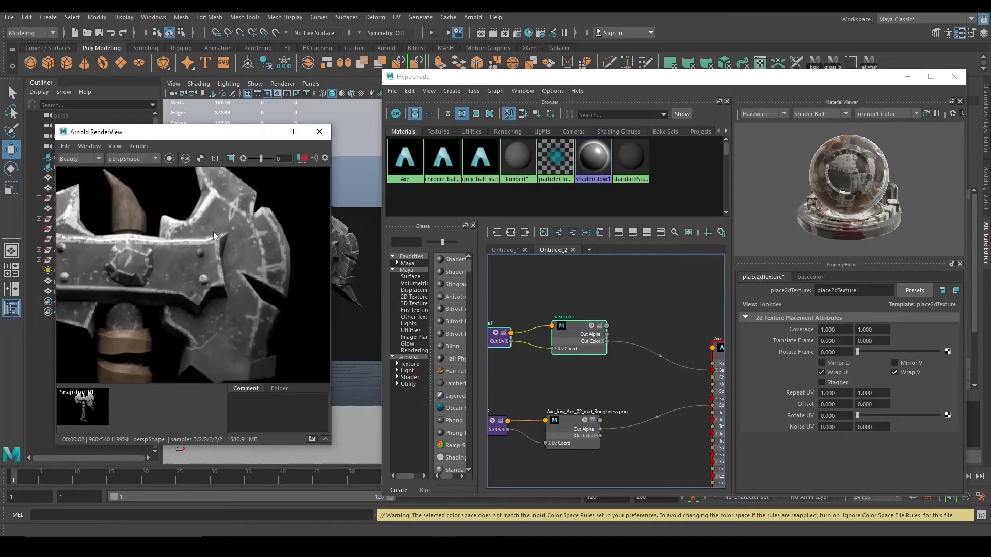
{"action": "scroll", "coordinate": [214, 233], "scroll_direction": "down", "scroll_amount": 5}
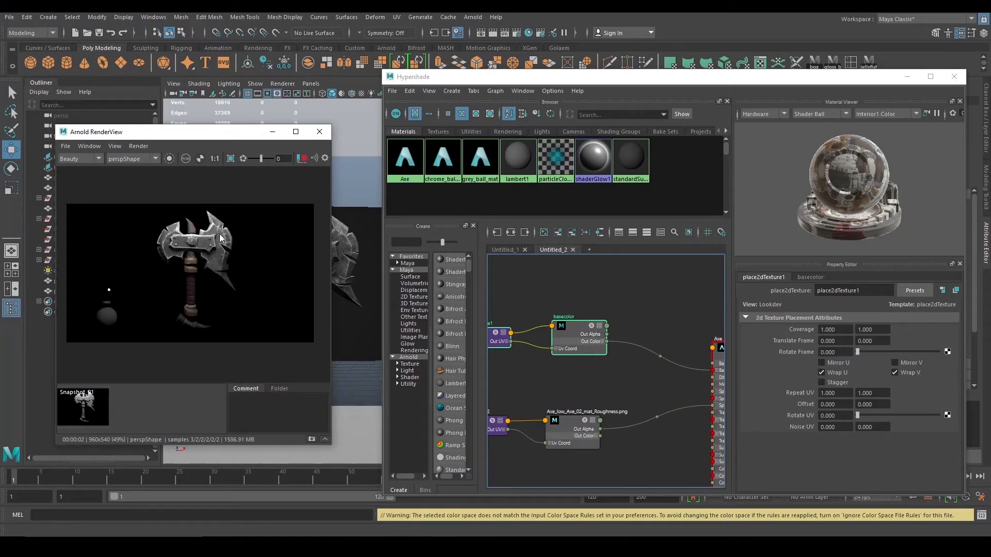
{"action": "scroll", "coordinate": [237, 229], "scroll_direction": "up", "scroll_amount": 2}
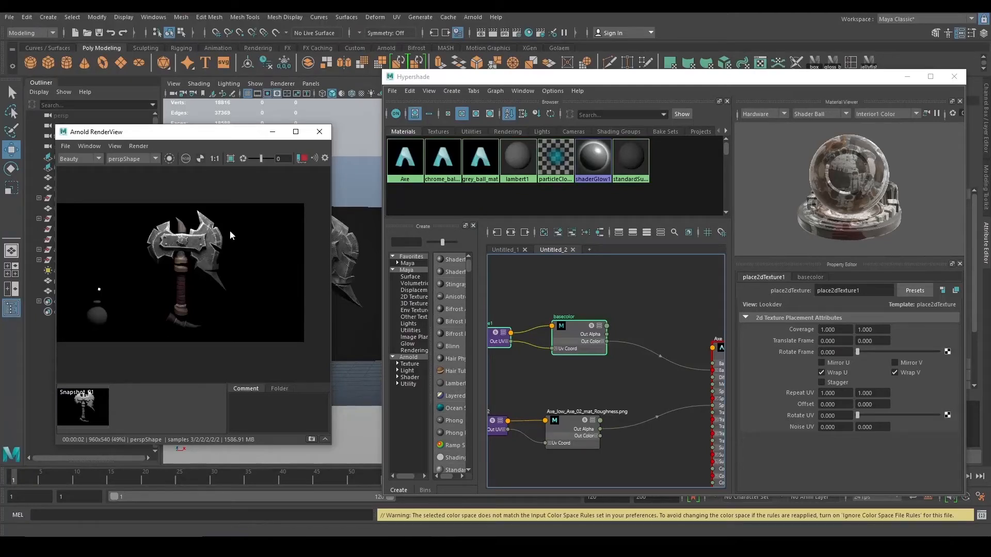
{"action": "scroll", "coordinate": [186, 237], "scroll_direction": "up", "scroll_amount": 6}
{"action": "scroll", "coordinate": [190, 239], "scroll_direction": "up", "scroll_amount": 1}
{"action": "scroll", "coordinate": [206, 253], "scroll_direction": "down", "scroll_amount": 2}
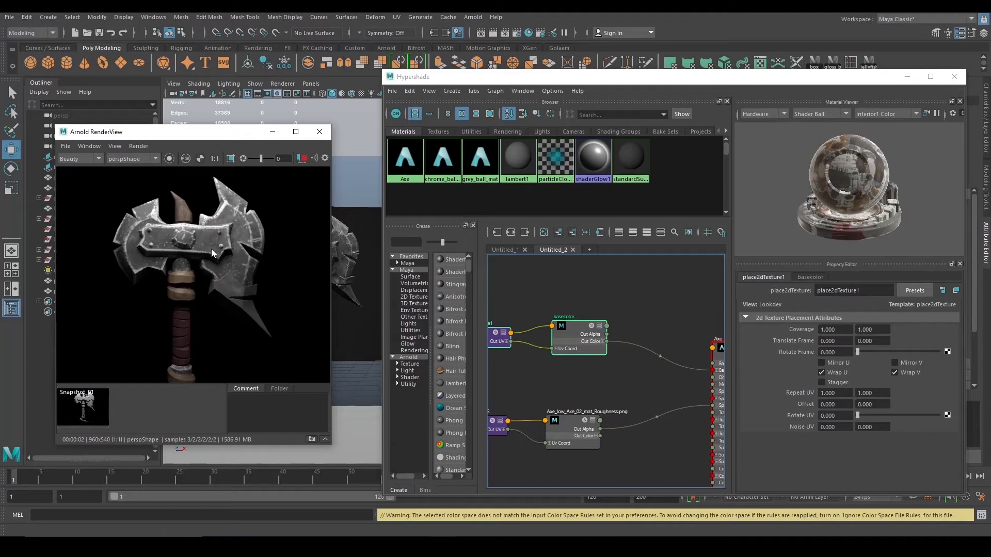
{"action": "scroll", "coordinate": [252, 213], "scroll_direction": "down", "scroll_amount": 1}
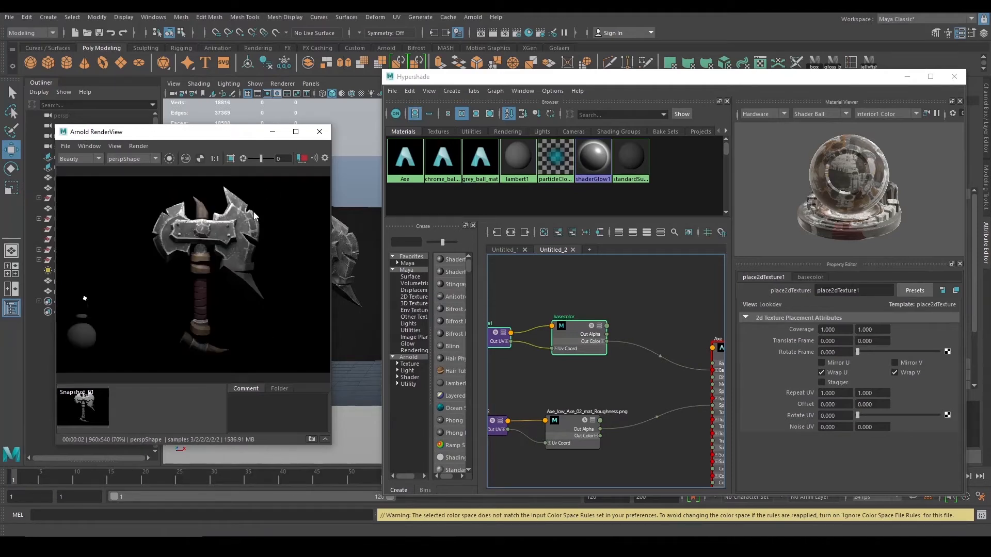
{"action": "scroll", "coordinate": [248, 223], "scroll_direction": "up", "scroll_amount": 2}
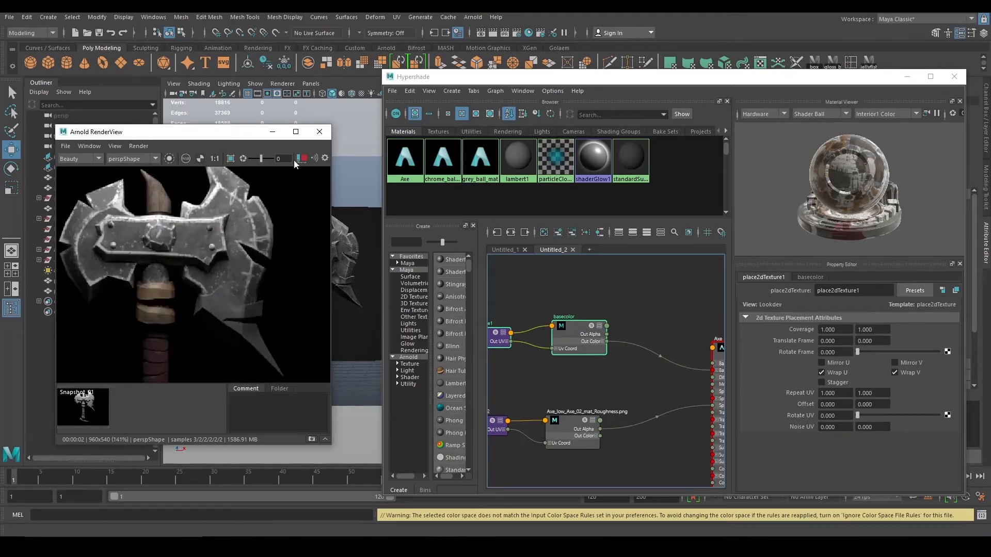
Step: Check the Axe material's Base and Specular attributes and bring Axe_low_Axe_02_mat_Metallic.png from the textures folder into the node graph
{"action": "scroll", "coordinate": [614, 375], "scroll_direction": "down", "scroll_amount": 3}
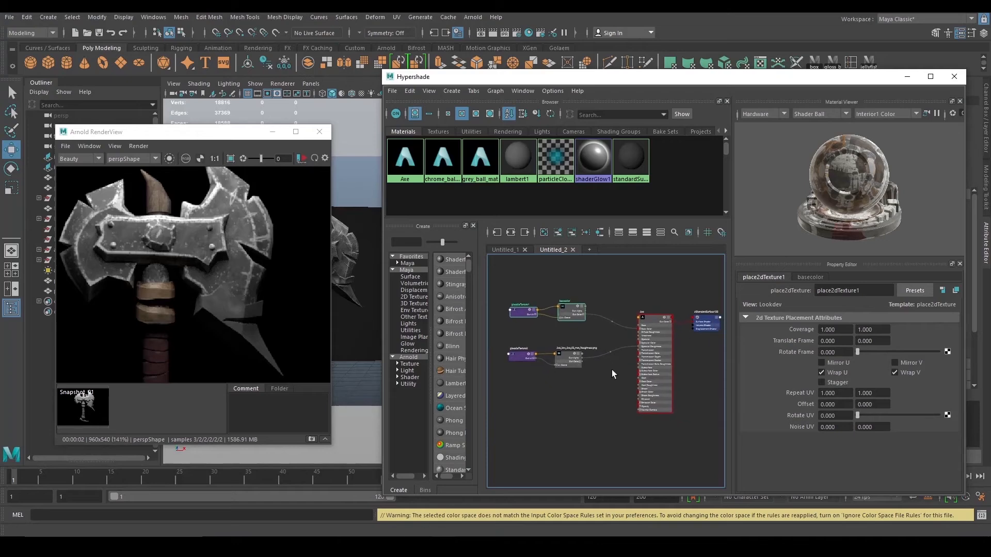
{"action": "scroll", "coordinate": [611, 370], "scroll_direction": "up", "scroll_amount": 2}
{"action": "left_click", "coordinate": [663, 302]}
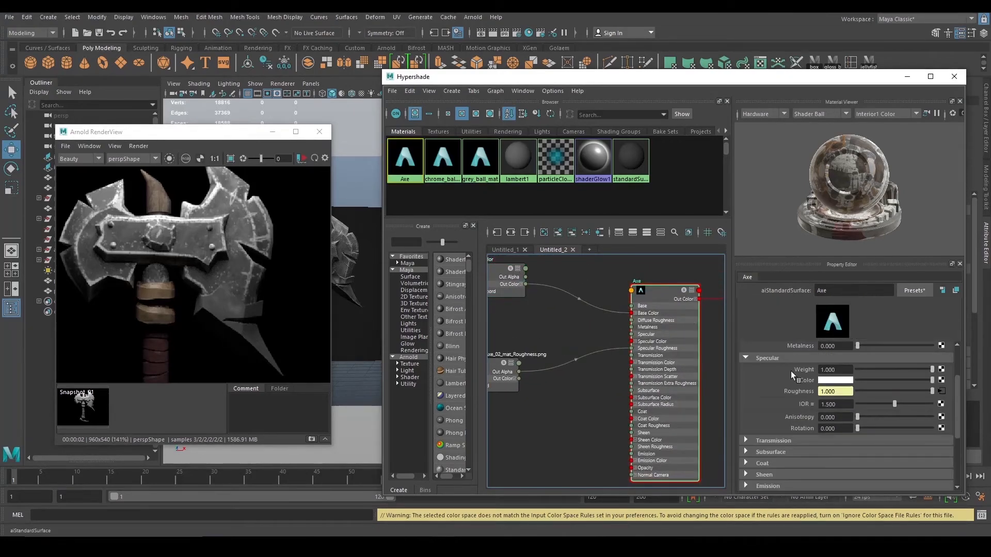
{"action": "scroll", "coordinate": [787, 374], "scroll_direction": "down", "scroll_amount": 2}
{"action": "scroll", "coordinate": [780, 386], "scroll_direction": "up", "scroll_amount": 1}
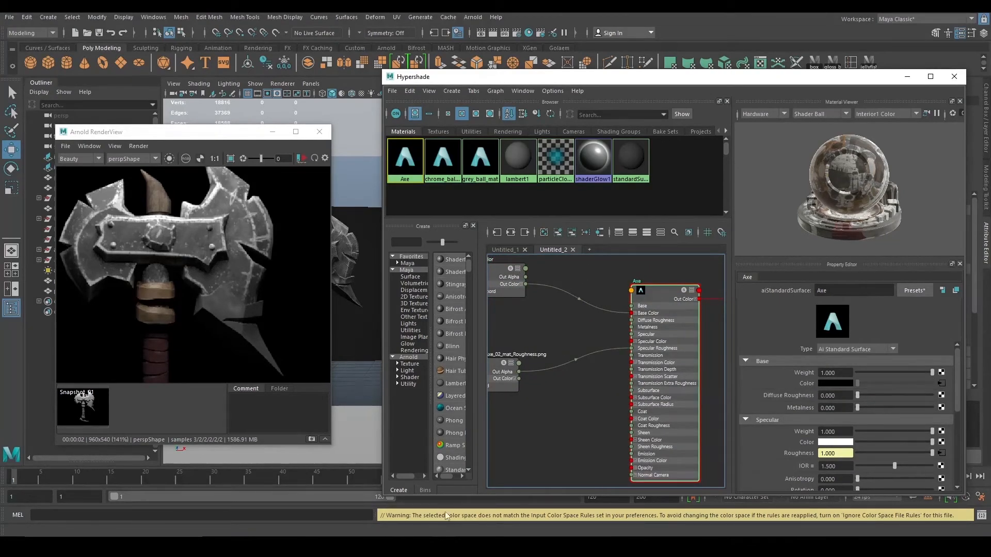
{"action": "mouse_move", "coordinate": [266, 547]}
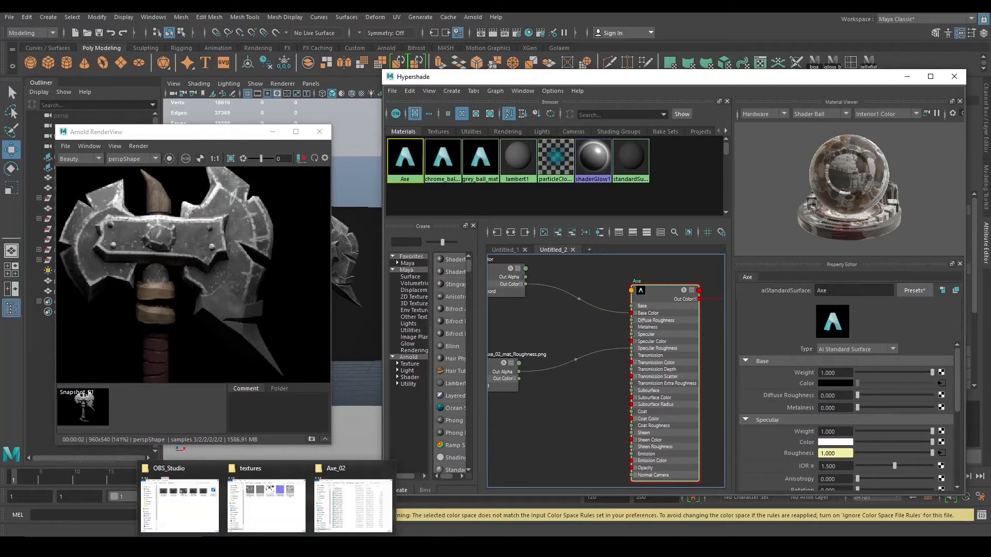
{"action": "left_click", "coordinate": [238, 498]}
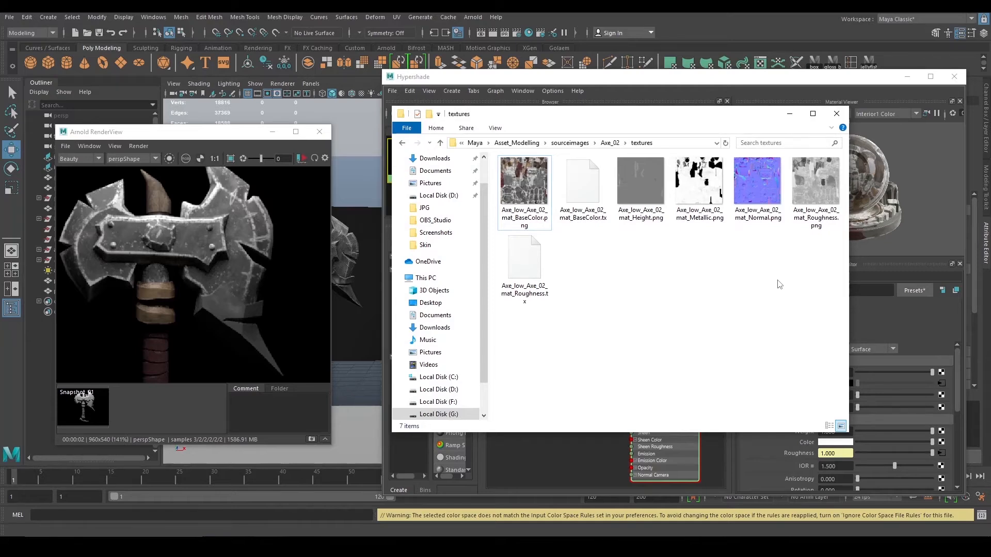
{"action": "left_click_drag", "start_coordinate": [699, 186], "coordinate": [577, 470]}
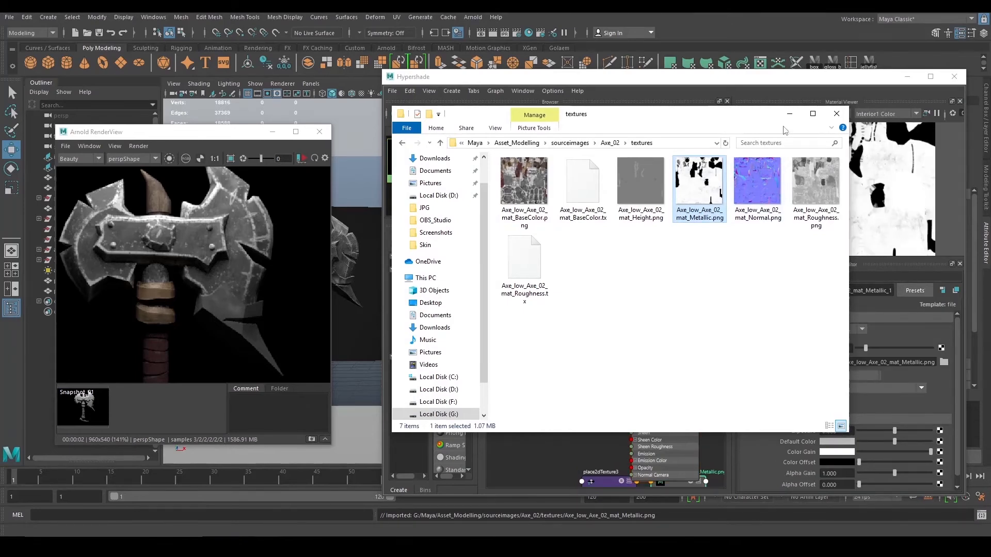
{"action": "left_click", "coordinate": [789, 113]}
Step: Arrange the metallic file and its place2dTexture3 node below the roughness nodes
{"action": "middle_click_drag", "start_coordinate": [588, 393], "coordinate": [602, 337], "text": "alt"}
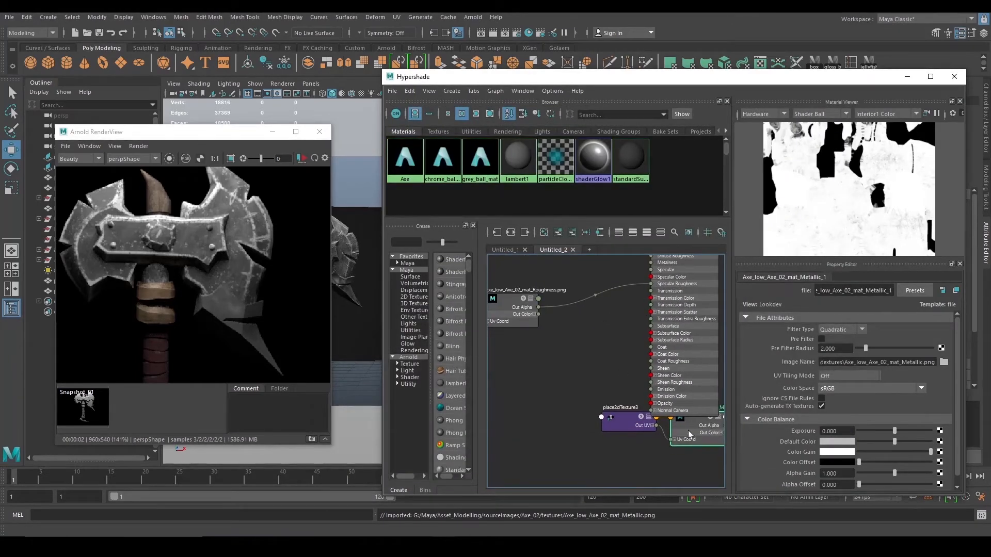
{"action": "left_click_drag", "start_coordinate": [621, 421], "coordinate": [525, 432]}
{"action": "left_click_drag", "start_coordinate": [697, 460], "coordinate": [619, 375]}
{"action": "middle_click_drag", "start_coordinate": [601, 399], "coordinate": [667, 404], "text": "alt"}
{"action": "left_click_drag", "start_coordinate": [603, 432], "coordinate": [472, 360]}
{"action": "middle_click_drag", "start_coordinate": [551, 377], "coordinate": [549, 390], "text": "alt"}
{"action": "left_click_drag", "start_coordinate": [645, 405], "coordinate": [565, 391]}
{"action": "scroll", "coordinate": [671, 380], "scroll_direction": "down", "scroll_amount": 2}
{"action": "scroll", "coordinate": [636, 393], "scroll_direction": "up", "scroll_amount": 2}
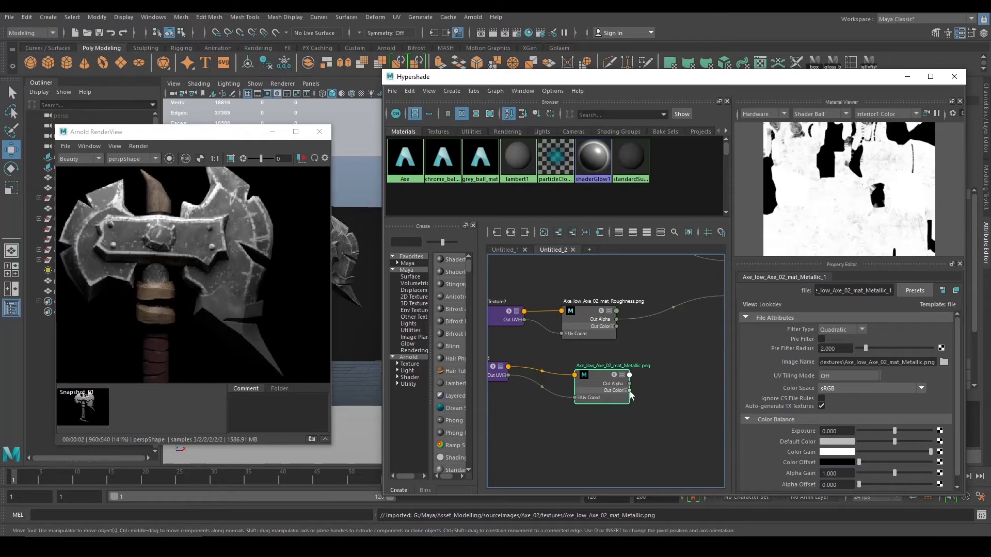
Step: Connect the metallic file's Out Alpha to the Axe material's Metalness
{"action": "middle_click_drag", "start_coordinate": [666, 324], "coordinate": [560, 414], "text": "alt"}
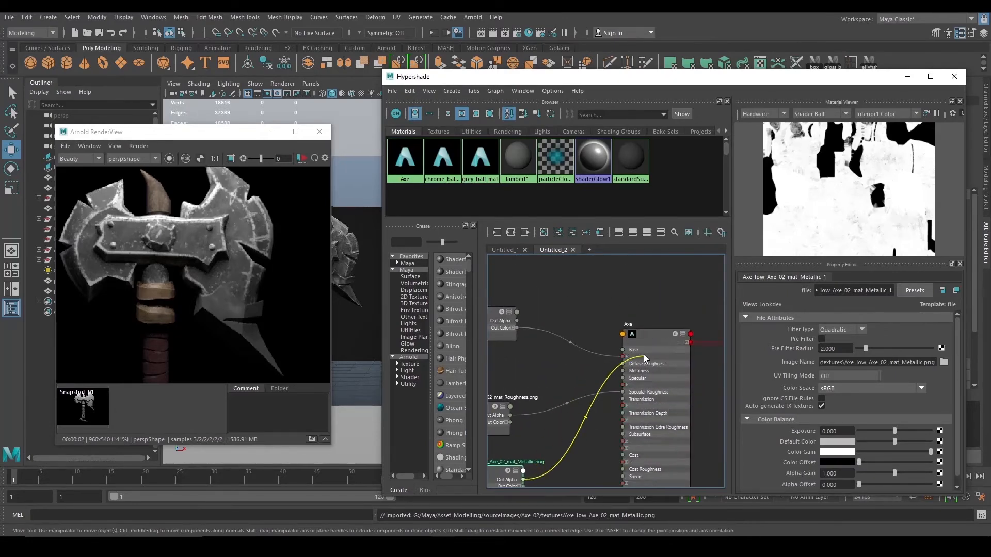
{"action": "scroll", "coordinate": [639, 361], "scroll_direction": "up", "scroll_amount": 3}
{"action": "left_click", "coordinate": [601, 385]}
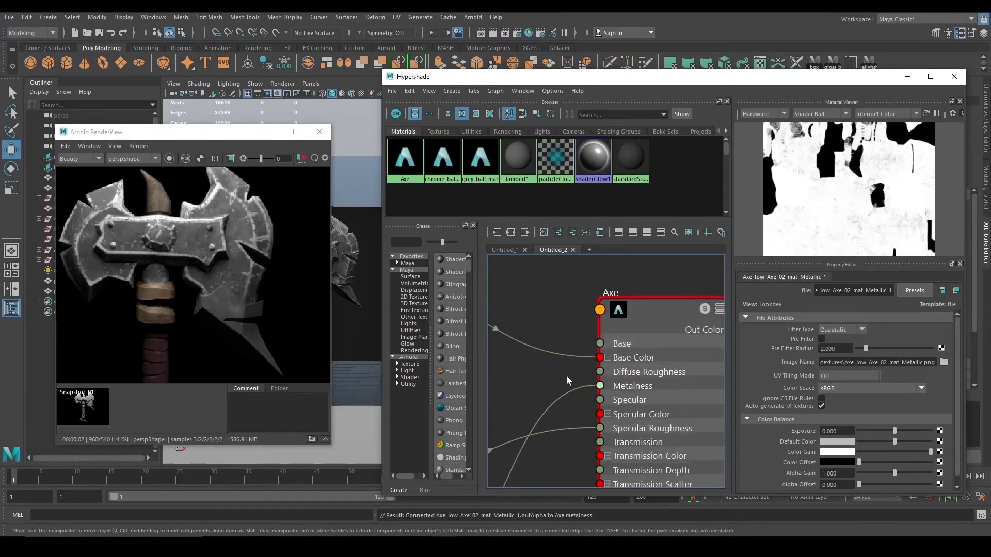
{"action": "scroll", "coordinate": [558, 379], "scroll_direction": "down", "scroll_amount": 3}
{"action": "middle_click_drag", "start_coordinate": [561, 376], "coordinate": [657, 294], "text": "alt"}
Step: Set the metallic texture's color space to Raw and enable Alpha Is Luminance
{"action": "left_click", "coordinate": [687, 289]}
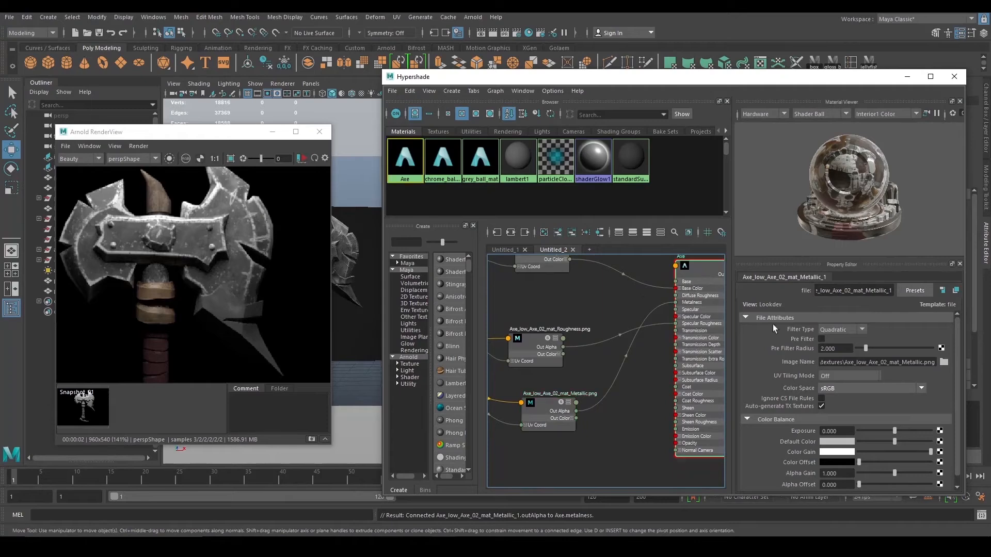
{"action": "left_click", "coordinate": [553, 404]}
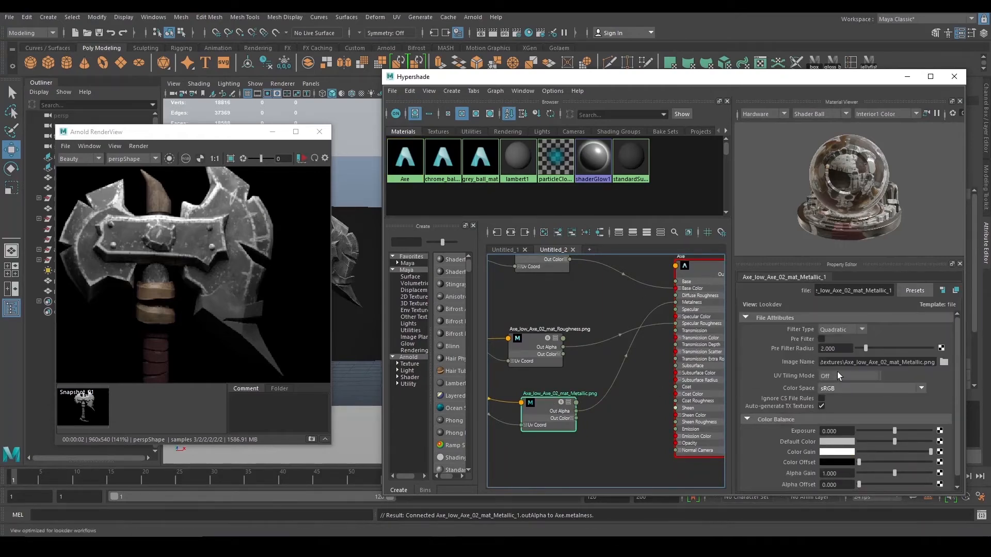
{"action": "left_click", "coordinate": [840, 388]}
{"action": "left_click", "coordinate": [843, 401]}
{"action": "scroll", "coordinate": [775, 441], "scroll_direction": "down", "scroll_amount": 1}
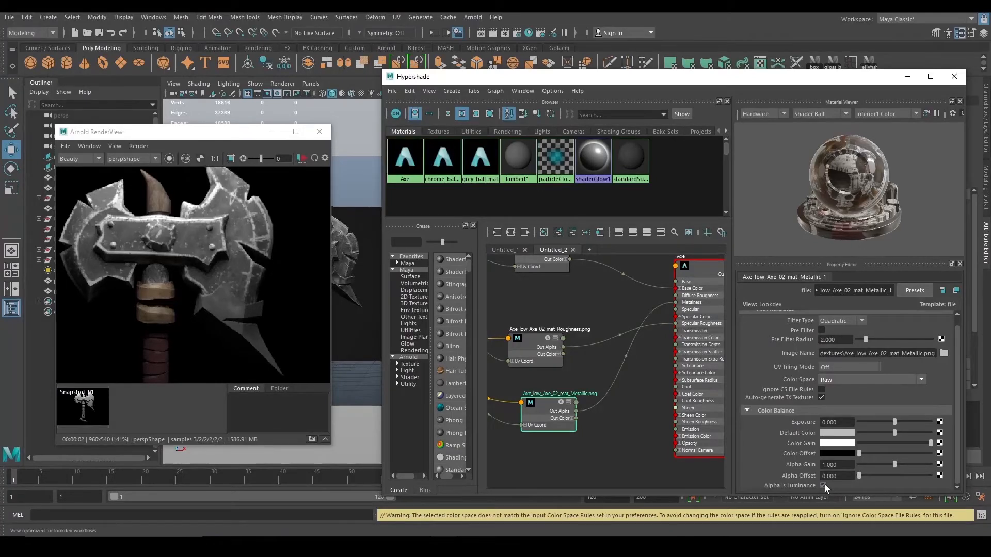
{"action": "key", "text": "a"}
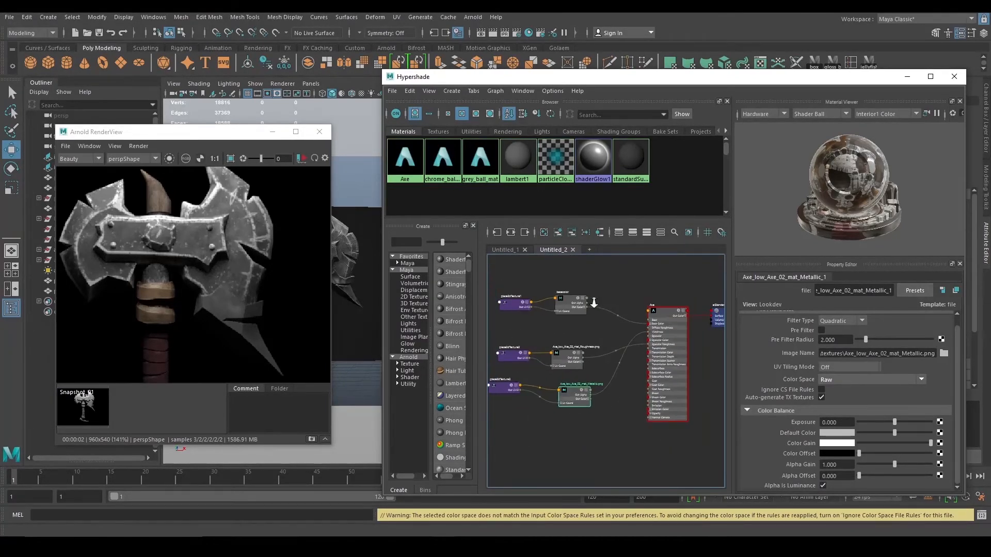
Step: Store a snapshot of the current render and inspect the axe in the live render with the metallic map connected
{"action": "left_click", "coordinate": [312, 439]}
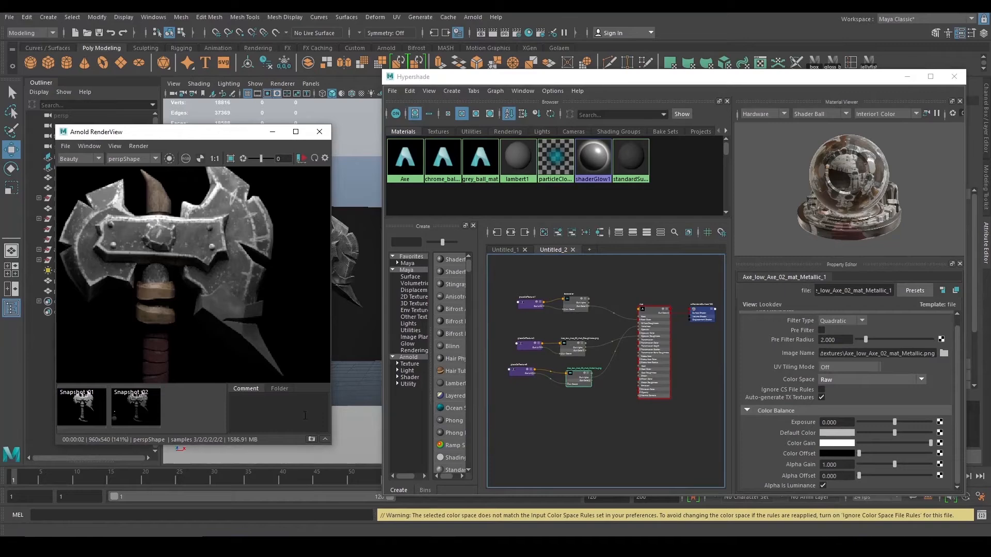
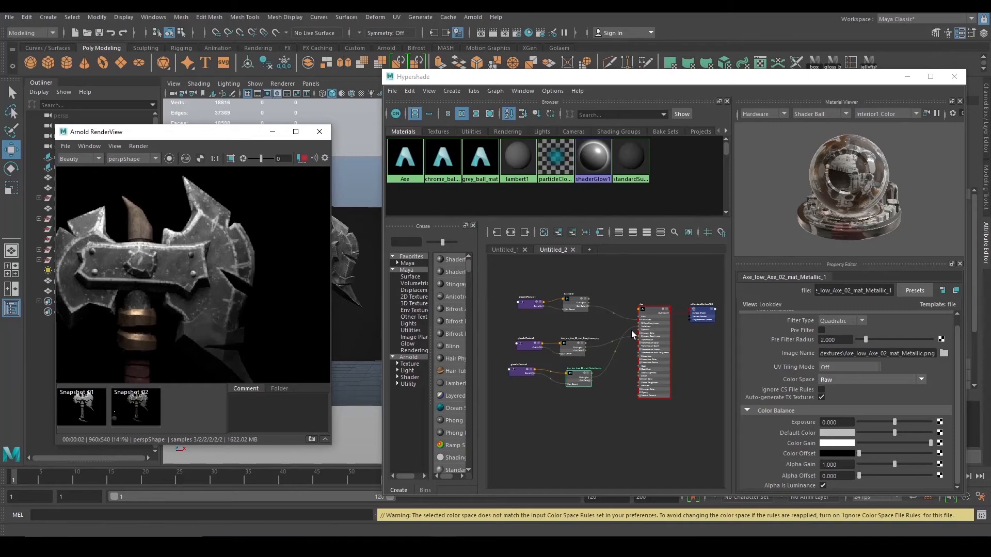
{"action": "scroll", "coordinate": [631, 330], "scroll_direction": "up", "scroll_amount": 3}
{"action": "scroll", "coordinate": [630, 330], "scroll_direction": "up", "scroll_amount": 2}
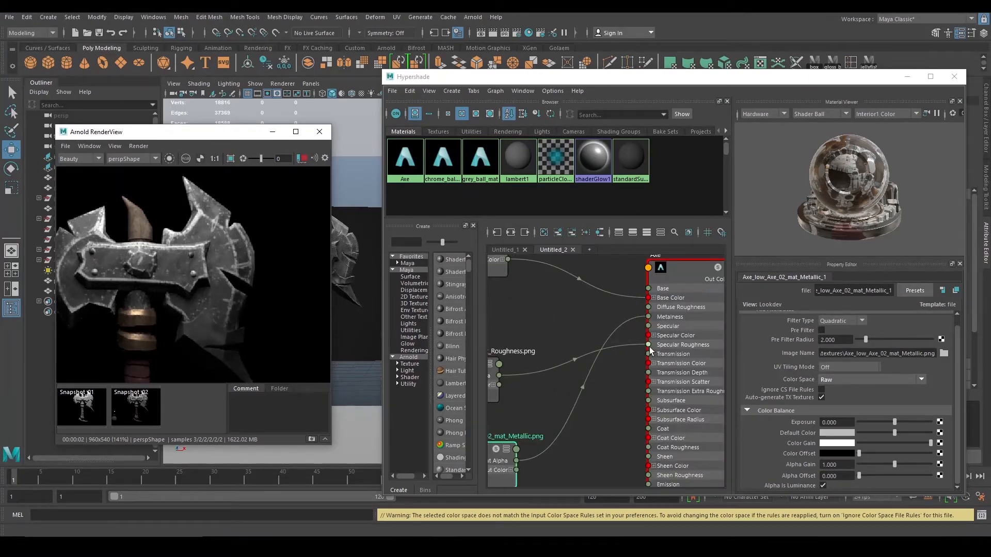
{"action": "middle_click_drag", "start_coordinate": [669, 352], "coordinate": [568, 317], "text": "alt"}
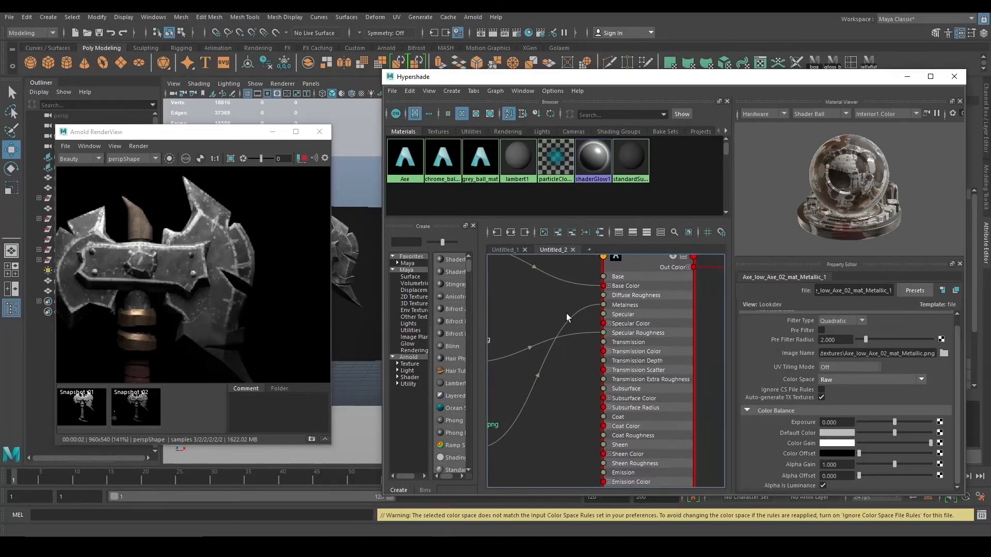
{"action": "key", "text": "a"}
{"action": "scroll", "coordinate": [169, 288], "scroll_direction": "down", "scroll_amount": 2}
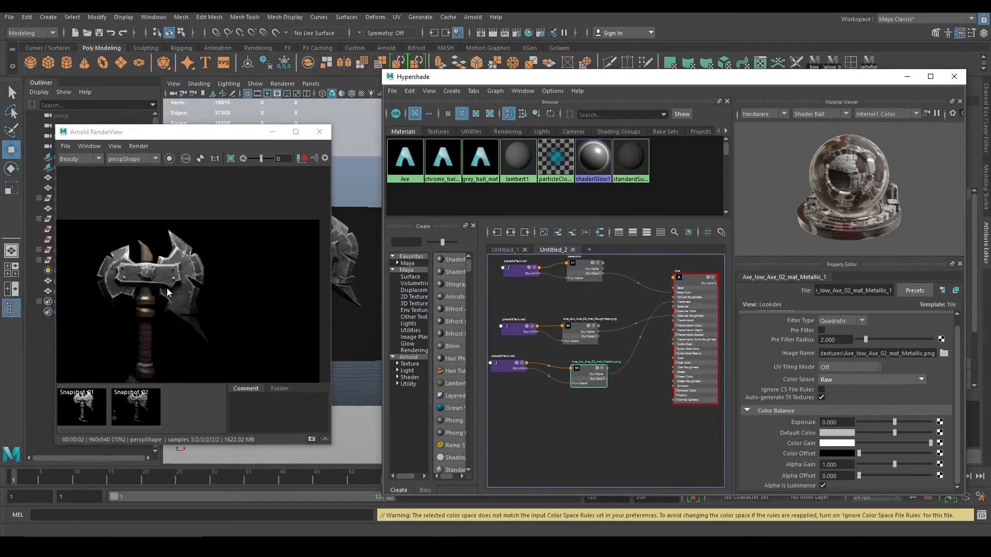
{"action": "scroll", "coordinate": [192, 266], "scroll_direction": "up", "scroll_amount": 5}
{"action": "scroll", "coordinate": [201, 294], "scroll_direction": "down", "scroll_amount": 2}
{"action": "mouse_move", "coordinate": [199, 298]}
{"action": "middle_mouse_down"}
{"action": "mouse_move", "coordinate": [233, 292]}
{"action": "mouse_move", "coordinate": [216, 298]}
{"action": "middle_mouse_up"}
Step: Move the roughness file and its place2dTexture2 node up directly beneath the basecolor nodes
{"action": "left_click", "coordinate": [571, 376]}
{"action": "scroll", "coordinate": [571, 377], "scroll_direction": "down", "scroll_amount": 2}
{"action": "middle_click_drag", "start_coordinate": [568, 351], "coordinate": [574, 361], "text": "alt"}
{"action": "left_click", "coordinate": [592, 332]}
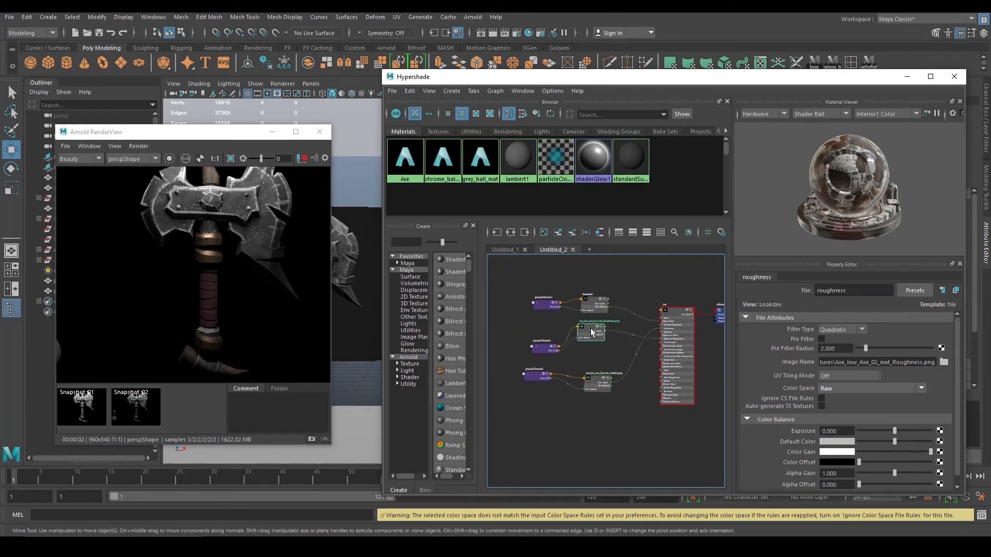
{"action": "left_click_drag", "start_coordinate": [547, 351], "coordinate": [541, 332]}
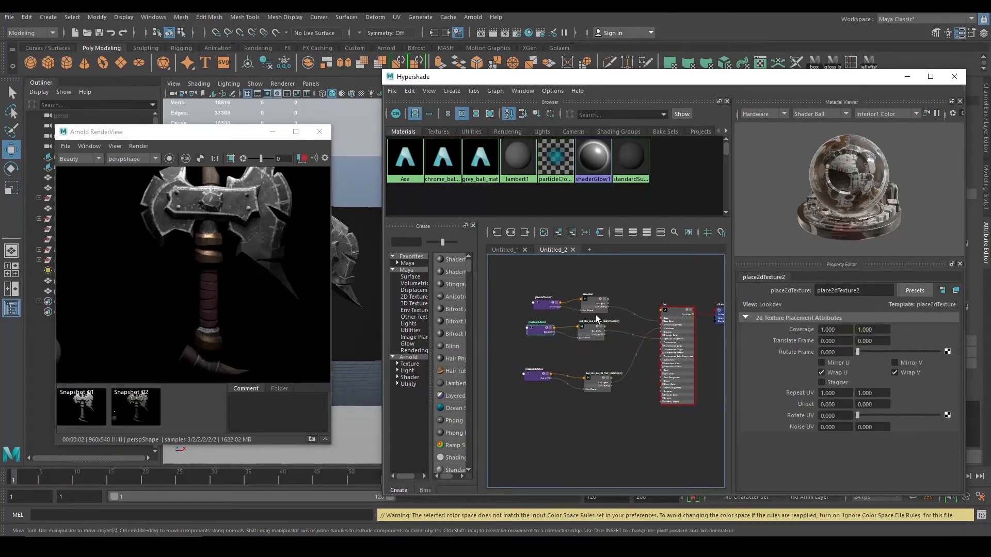
Step: Move the metallic file and its place2dTexture3 node up directly beneath the roughness nodes
{"action": "left_click_drag", "start_coordinate": [599, 383], "coordinate": [591, 355]}
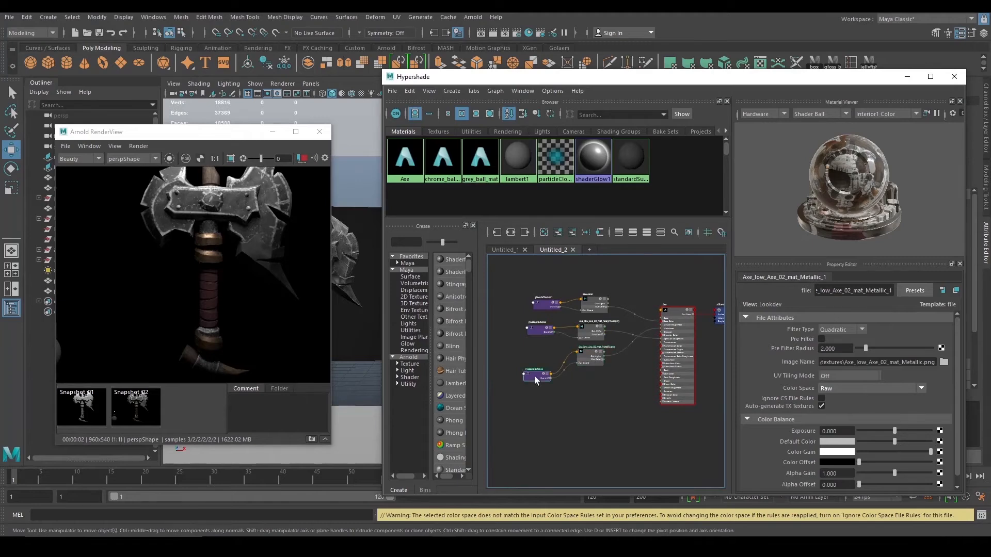
{"action": "left_click_drag", "start_coordinate": [535, 377], "coordinate": [536, 352]}
{"action": "scroll", "coordinate": [588, 383], "scroll_direction": "up", "scroll_amount": 2}
{"action": "middle_click_drag", "start_coordinate": [611, 404], "coordinate": [621, 401], "text": "alt"}
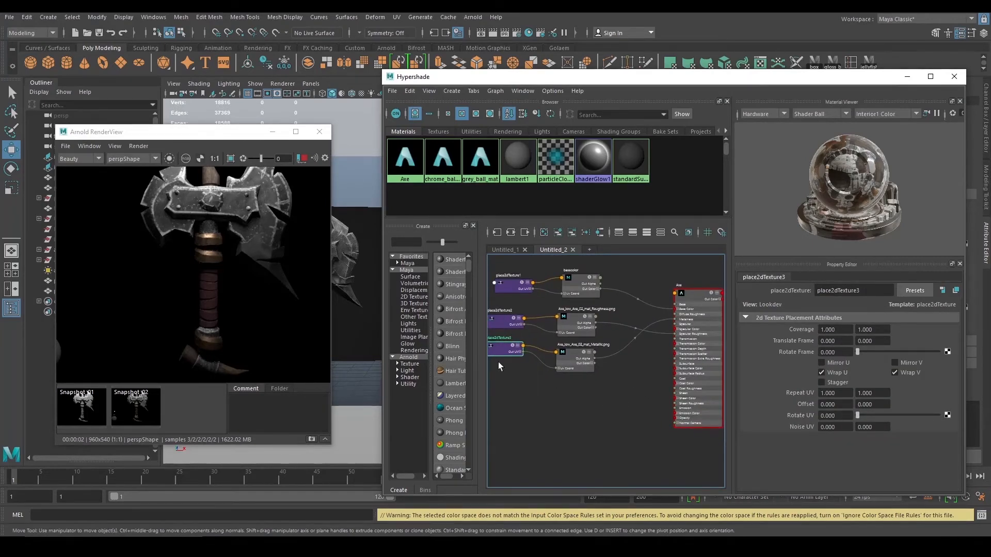
Step: Import Axe_low_Axe_02_mat_Normal.png from the textures folder into the node graph and place its nodes below the metallic file
{"action": "left_click", "coordinate": [303, 159]}
{"action": "left_click", "coordinate": [306, 490]}
{"action": "left_click_drag", "start_coordinate": [620, 119], "coordinate": [283, 144]}
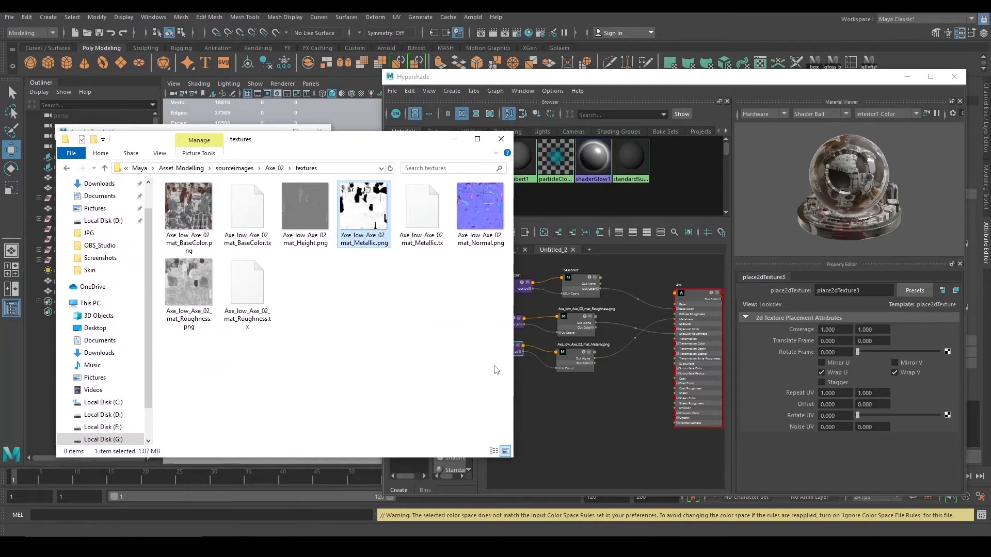
{"action": "left_click_drag", "start_coordinate": [480, 215], "coordinate": [569, 448]}
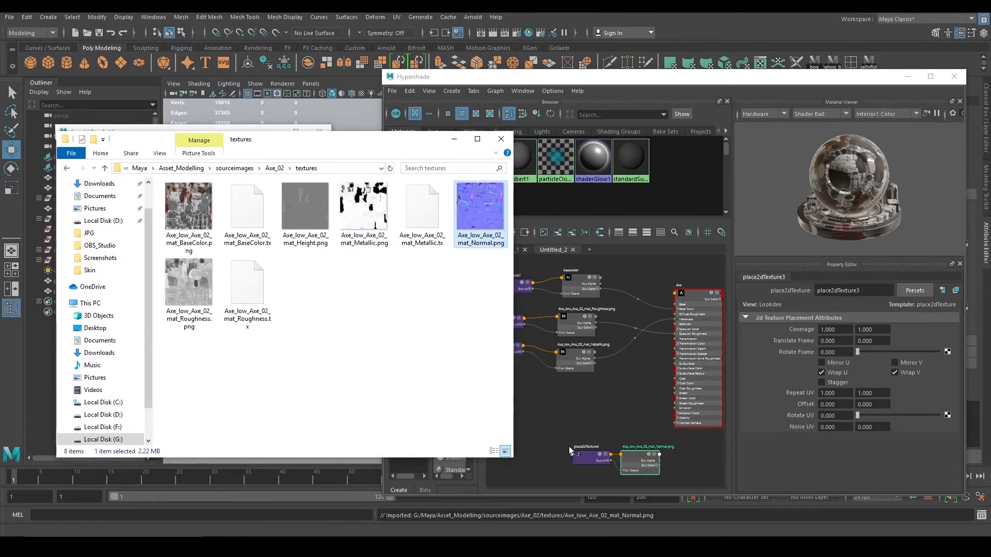
{"action": "left_click", "coordinate": [445, 140]}
{"action": "left_click_drag", "start_coordinate": [563, 401], "coordinate": [647, 474]}
{"action": "left_click_drag", "start_coordinate": [646, 464], "coordinate": [556, 426]}
Step: Add an aiNormalMap node to the graph and place it beside the normal file
{"action": "scroll", "coordinate": [590, 426], "scroll_direction": "up", "scroll_amount": 5}
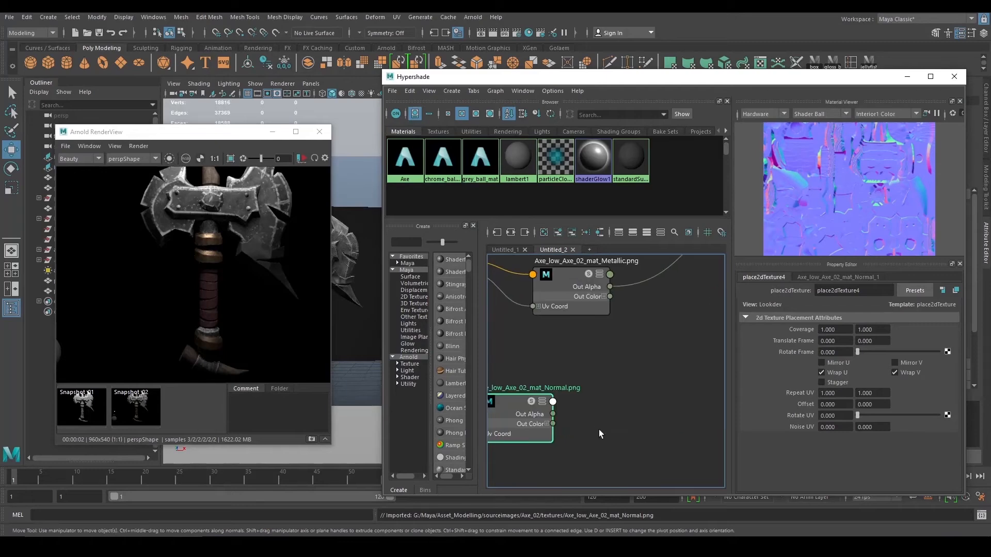
{"action": "key", "text": "Tab"}
{"action": "type", "text": "ainor"}
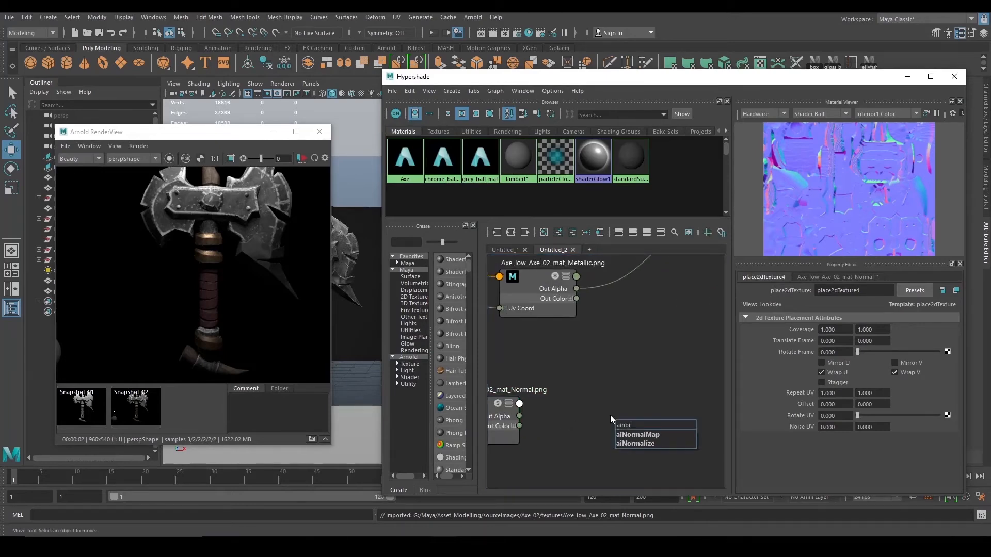
{"action": "left_click", "coordinate": [651, 436]}
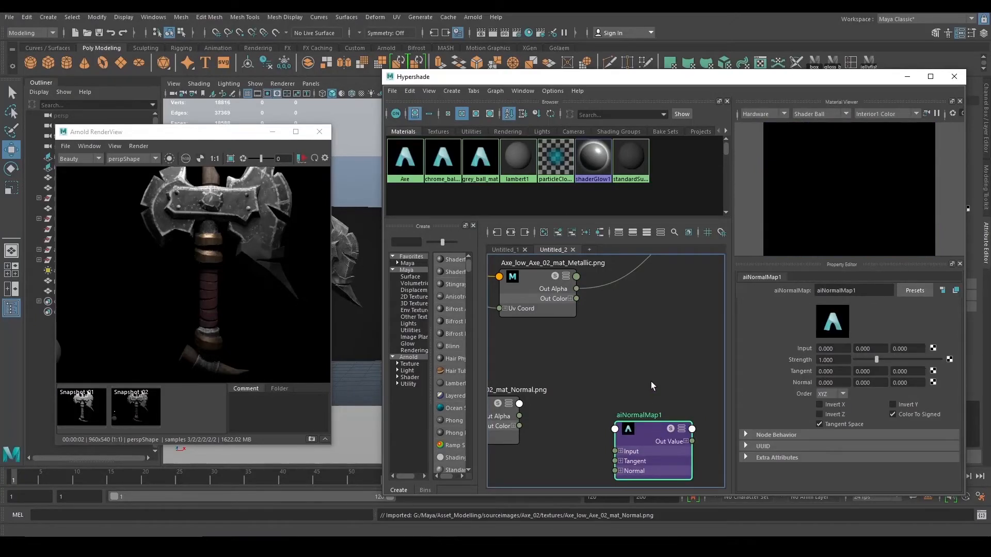
{"action": "scroll", "coordinate": [651, 393], "scroll_direction": "down", "scroll_amount": 1}
{"action": "left_click_drag", "start_coordinate": [655, 416], "coordinate": [653, 405]}
Step: Connect the normal file's Out Color to the aiNormalMap node's Input
{"action": "mouse_move", "coordinate": [560, 380]}
{"action": "middle_mouse_down", "text": "alt"}
{"action": "mouse_move", "coordinate": [586, 381]}
{"action": "mouse_move", "coordinate": [551, 366]}
{"action": "middle_mouse_up", "text": "alt"}
{"action": "scroll", "coordinate": [579, 380], "scroll_direction": "down", "scroll_amount": 1}
{"action": "scroll", "coordinate": [594, 384], "scroll_direction": "up", "scroll_amount": 1}
{"action": "scroll", "coordinate": [611, 392], "scroll_direction": "up", "scroll_amount": 1}
{"action": "middle_click_drag", "start_coordinate": [607, 404], "coordinate": [592, 406], "text": "alt"}
{"action": "scroll", "coordinate": [592, 407], "scroll_direction": "down", "scroll_amount": 1}
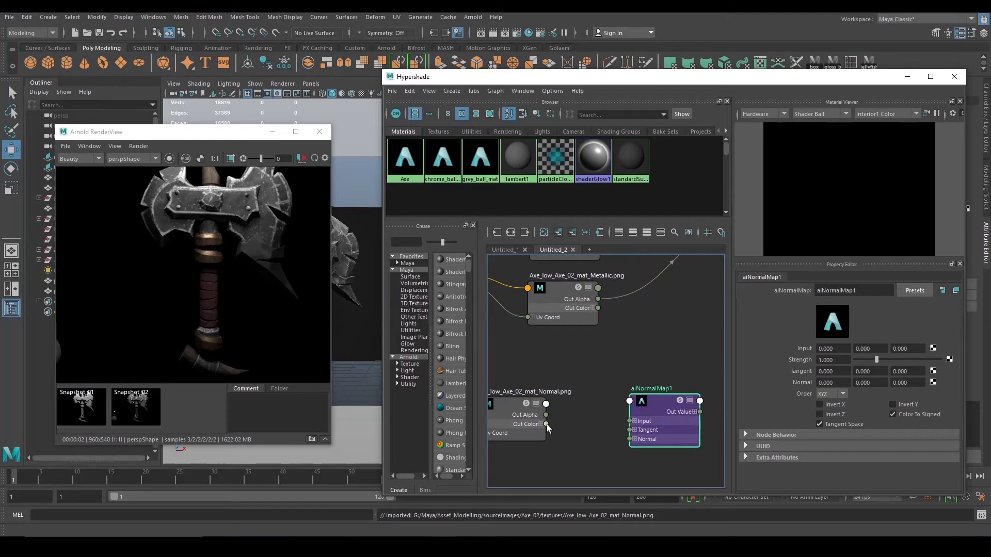
{"action": "left_click_drag", "start_coordinate": [542, 424], "coordinate": [629, 422]}
Step: Connect the aiNormalMap node's Out Value to the Axe material's Normal Camera
{"action": "middle_click_drag", "start_coordinate": [654, 370], "coordinate": [550, 381], "text": "alt"}
{"action": "scroll", "coordinate": [588, 390], "scroll_direction": "down", "scroll_amount": 1}
{"action": "scroll", "coordinate": [588, 389], "scroll_direction": "up", "scroll_amount": 2}
{"action": "left_click_drag", "start_coordinate": [566, 419], "coordinate": [641, 433]}
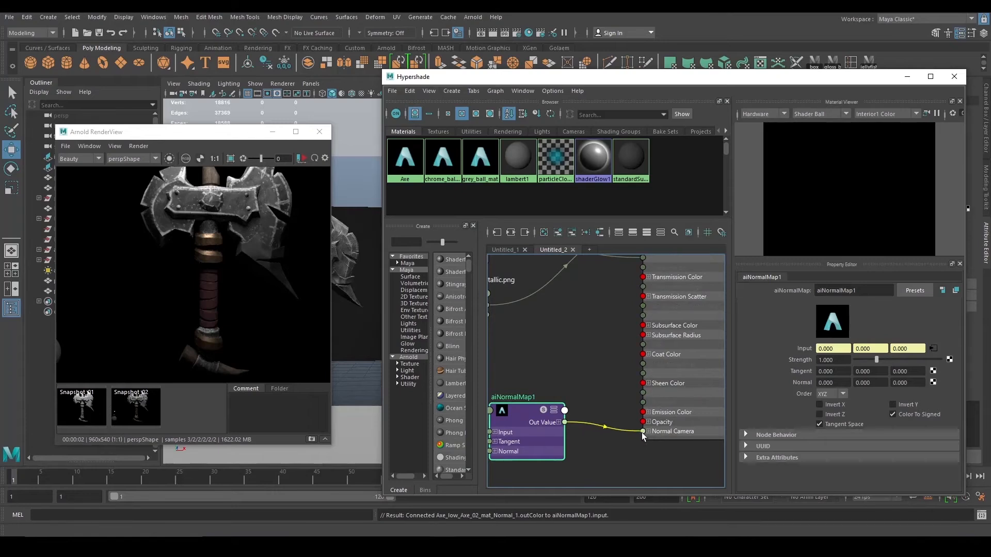
Step: Turn on isolate-selected in the render and preview the normal file, aiNormalMap and place2dTexture4 nodes individually
{"action": "scroll", "coordinate": [602, 369], "scroll_direction": "down", "scroll_amount": 2}
{"action": "middle_click_drag", "start_coordinate": [548, 338], "coordinate": [597, 349], "text": "alt"}
{"action": "scroll", "coordinate": [617, 341], "scroll_direction": "up", "scroll_amount": 1}
{"action": "scroll", "coordinate": [597, 349], "scroll_direction": "down", "scroll_amount": 2}
{"action": "left_click", "coordinate": [534, 408]}
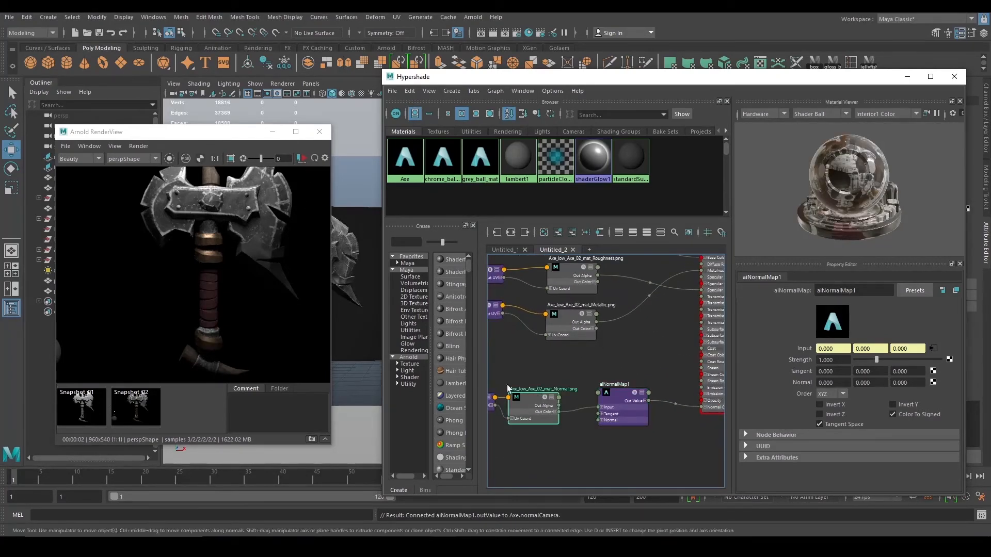
{"action": "left_click", "coordinate": [170, 158]}
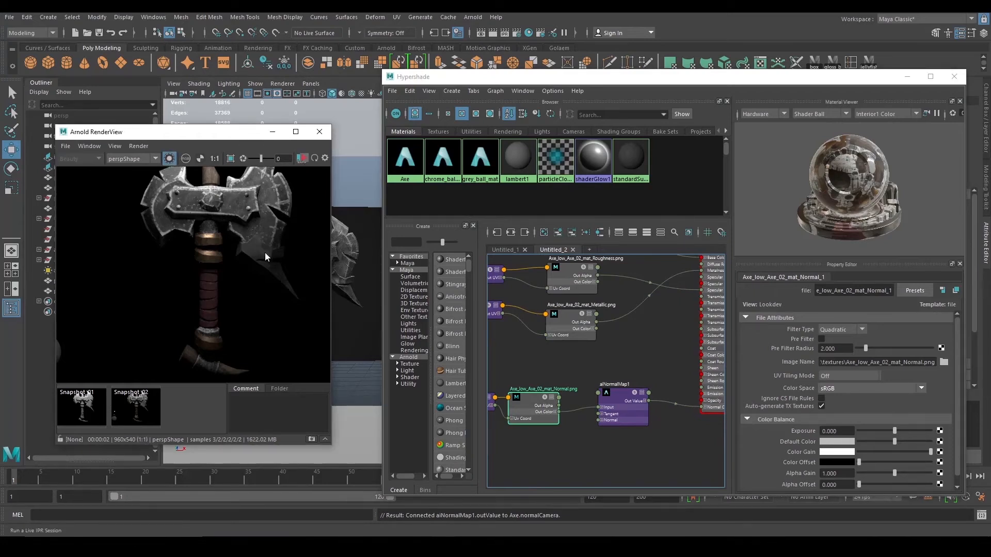
{"action": "scroll", "coordinate": [223, 251], "scroll_direction": "down", "scroll_amount": 5}
{"action": "scroll", "coordinate": [224, 252], "scroll_direction": "up", "scroll_amount": 2}
{"action": "left_click", "coordinate": [620, 402]}
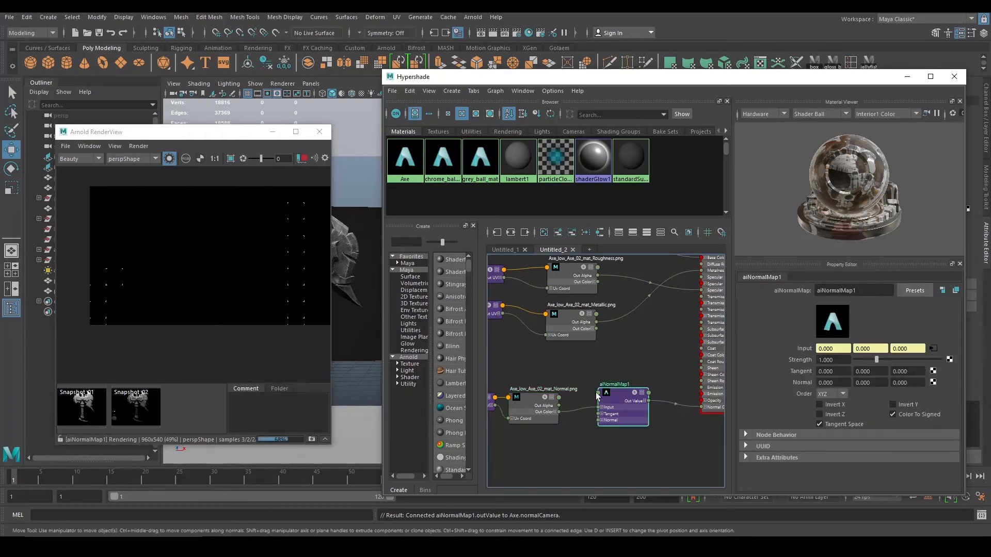
{"action": "middle_click_drag", "start_coordinate": [555, 376], "coordinate": [636, 375], "text": "alt"}
{"action": "left_click", "coordinate": [542, 397]}
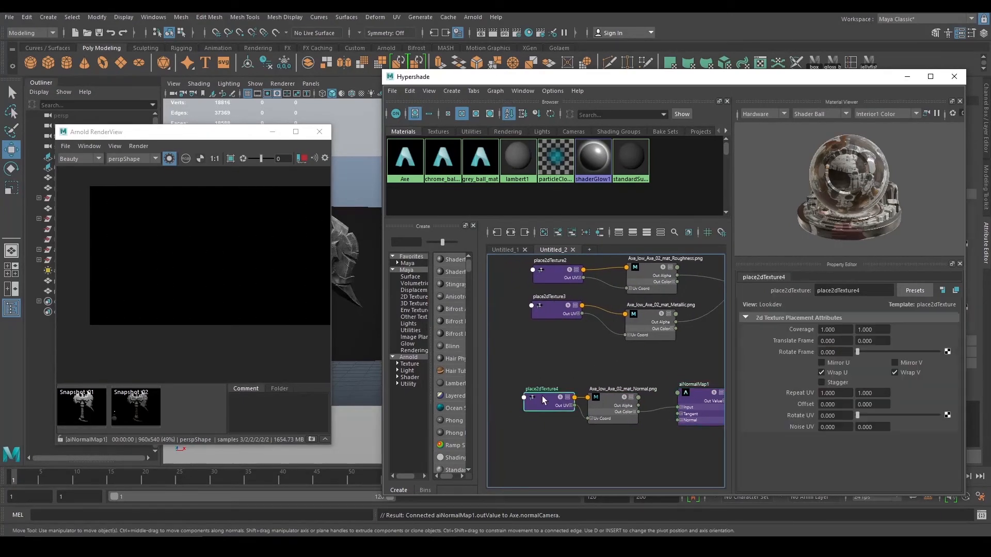
Step: Return to the full shaded render and inspect the axe head with the normal map connected
{"action": "left_click", "coordinate": [176, 159]}
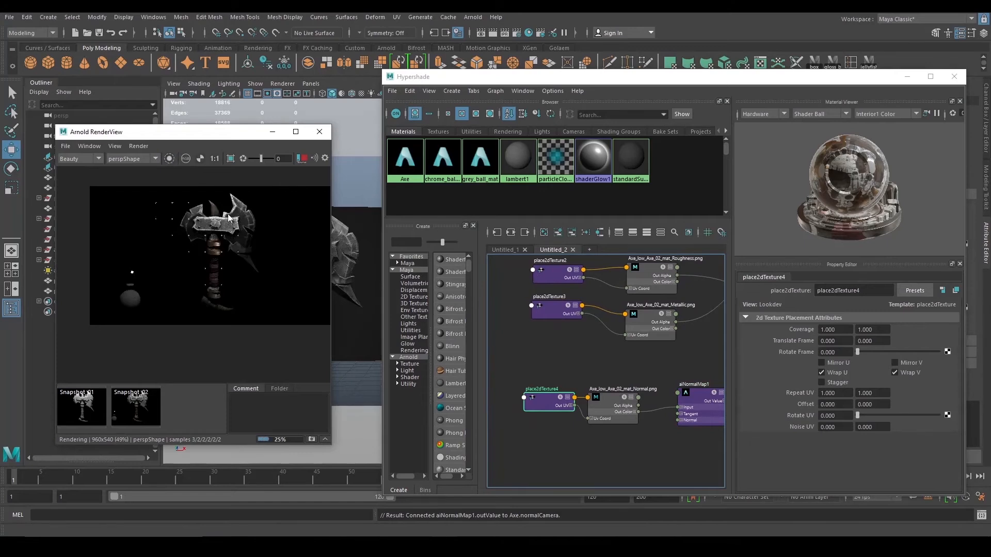
{"action": "scroll", "coordinate": [206, 217], "scroll_direction": "up", "scroll_amount": 4}
{"action": "middle_click_drag", "start_coordinate": [242, 300], "coordinate": [247, 264]}
{"action": "scroll", "coordinate": [247, 266], "scroll_direction": "down", "scroll_amount": 2}
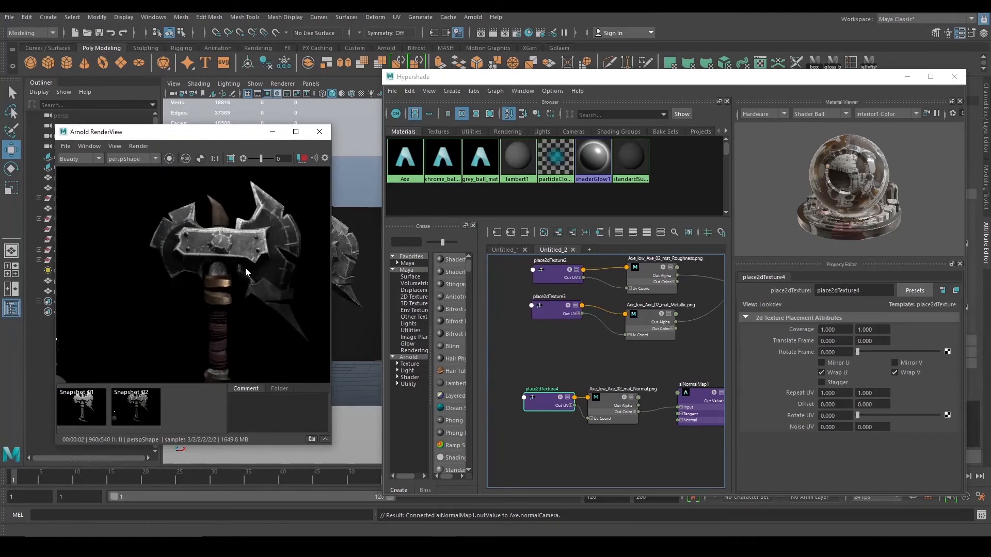
Step: Move the normal file and its place2dTexture4 node closer to the aiNormalMap node
{"action": "middle_click_drag", "start_coordinate": [657, 367], "coordinate": [537, 369], "text": "alt"}
{"action": "scroll", "coordinate": [620, 358], "scroll_direction": "up", "scroll_amount": 4}
{"action": "middle_click_drag", "start_coordinate": [602, 368], "coordinate": [728, 337], "text": "alt"}
{"action": "left_click_drag", "start_coordinate": [552, 392], "coordinate": [578, 386]}
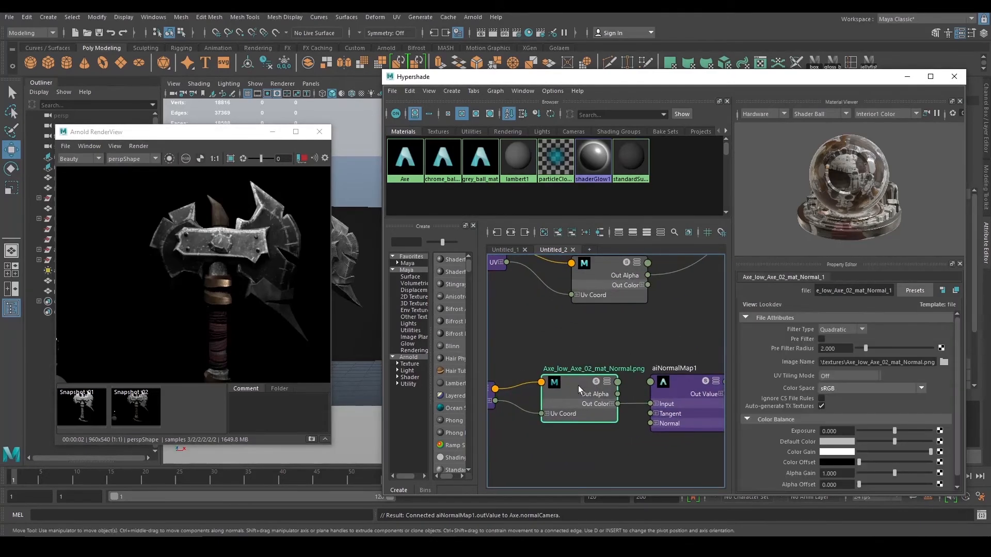
{"action": "middle_click_drag", "start_coordinate": [559, 330], "coordinate": [593, 336], "text": "alt"}
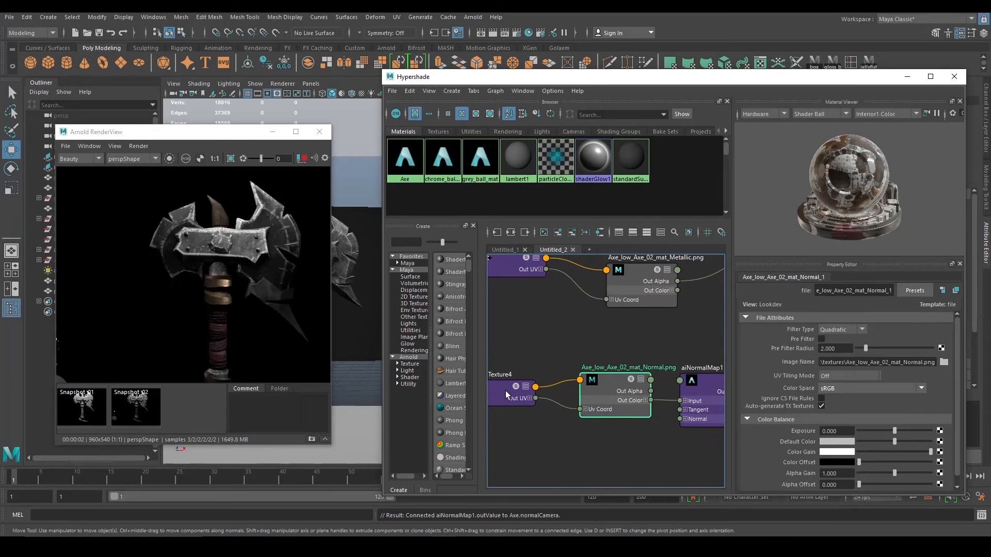
{"action": "left_click_drag", "start_coordinate": [506, 391], "coordinate": [521, 353]}
{"action": "scroll", "coordinate": [637, 319], "scroll_direction": "down", "scroll_amount": 2}
{"action": "middle_click_drag", "start_coordinate": [646, 318], "coordinate": [571, 306], "text": "alt"}
{"action": "scroll", "coordinate": [593, 308], "scroll_direction": "up", "scroll_amount": 4}
{"action": "middle_click_drag", "start_coordinate": [671, 367], "coordinate": [646, 306], "text": "alt"}
{"action": "scroll", "coordinate": [606, 305], "scroll_direction": "down", "scroll_amount": 1}
{"action": "left_click_drag", "start_coordinate": [518, 347], "coordinate": [532, 354]}
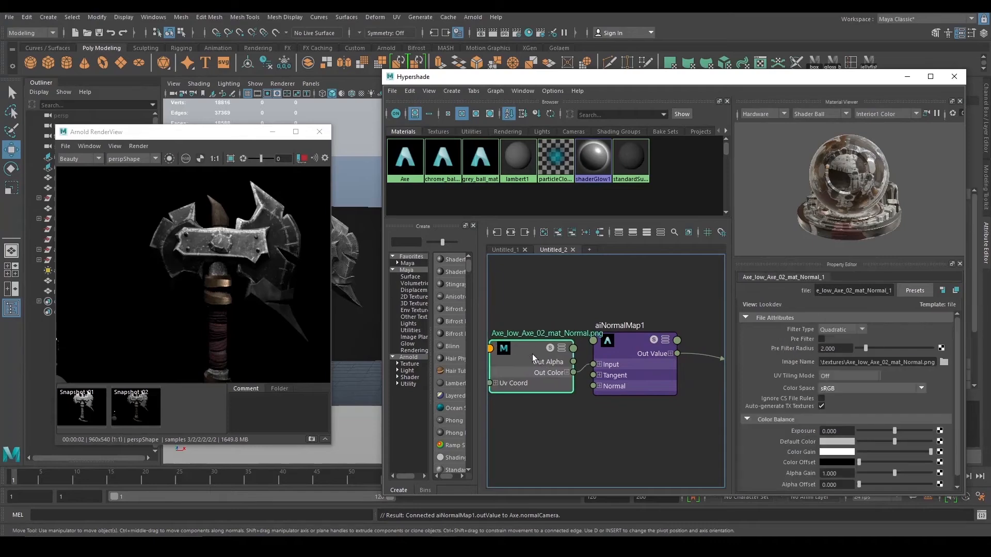
Step: Set the normal texture's color space to Raw and nudge its file node level with the aiNormalMap node
{"action": "left_click", "coordinate": [628, 345]}
{"action": "left_click", "coordinate": [525, 348]}
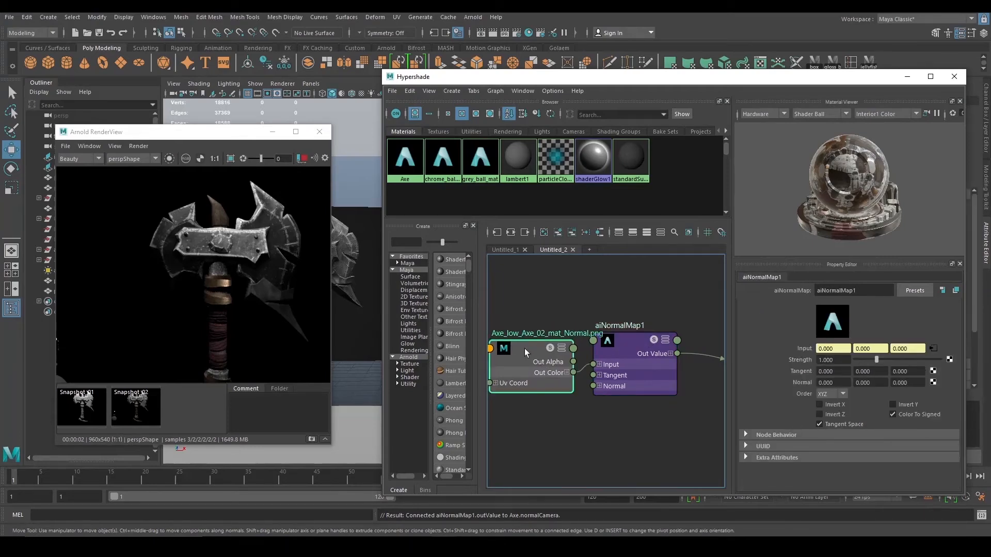
{"action": "left_click", "coordinate": [866, 389]}
{"action": "left_click", "coordinate": [856, 395]}
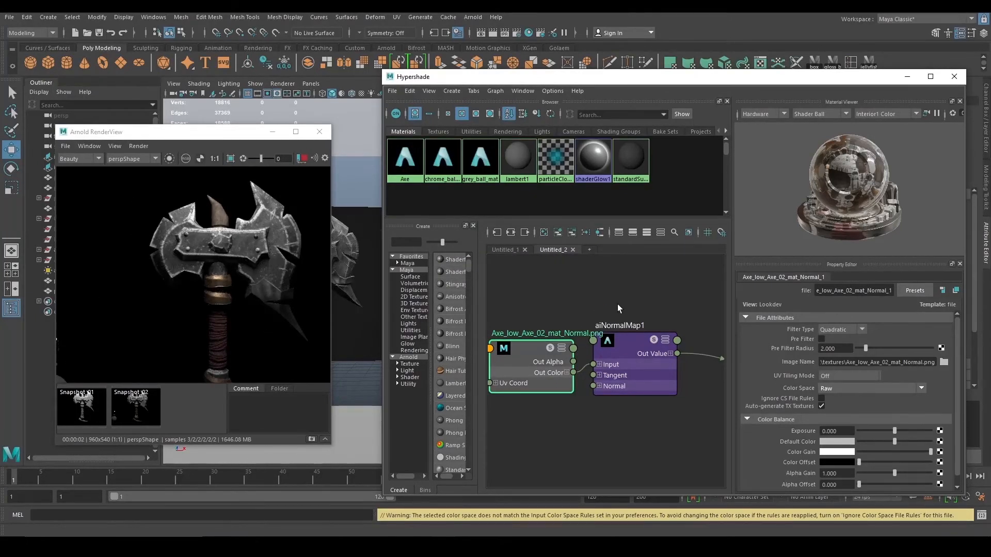
{"action": "left_click_drag", "start_coordinate": [537, 358], "coordinate": [542, 348]}
Step: Examine the normal detail on the axe's blades, center plate, spike and handle up close in the render
{"action": "scroll", "coordinate": [249, 323], "scroll_direction": "up", "scroll_amount": 4}
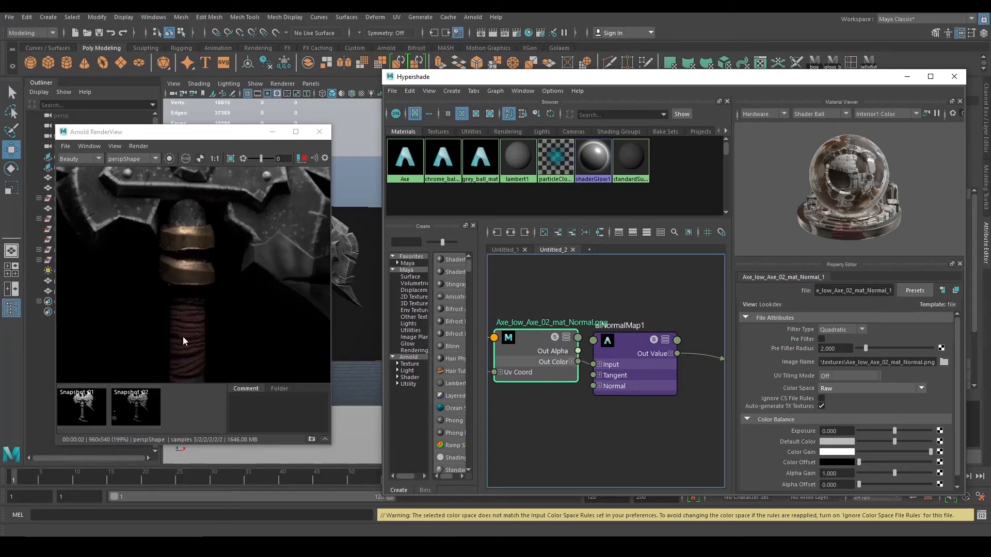
{"action": "middle_click_drag", "start_coordinate": [247, 233], "coordinate": [248, 301]}
{"action": "middle_click_drag", "start_coordinate": [238, 180], "coordinate": [228, 232]}
{"action": "scroll", "coordinate": [229, 274], "scroll_direction": "down", "scroll_amount": 4}
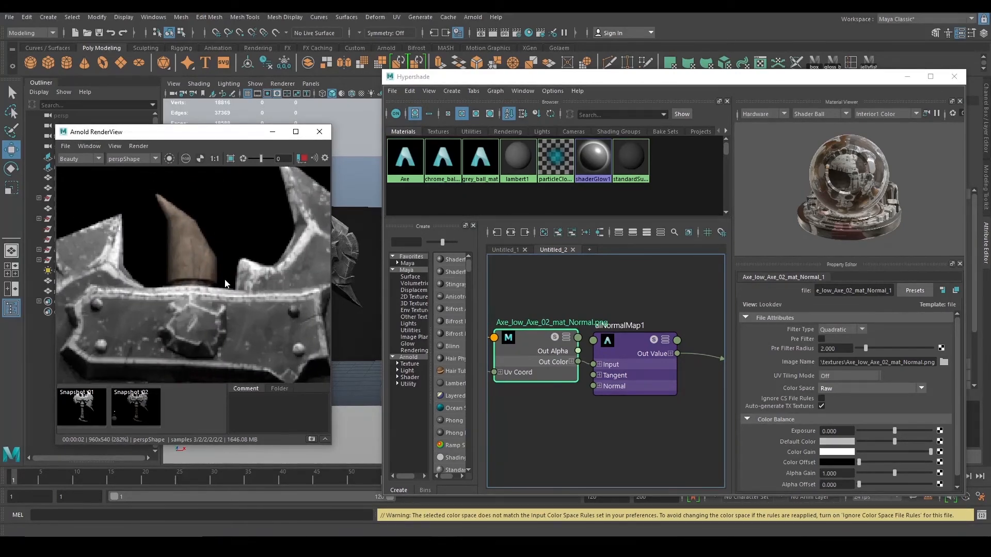
{"action": "middle_click_drag", "start_coordinate": [230, 320], "coordinate": [234, 216]}
{"action": "scroll", "coordinate": [217, 246], "scroll_direction": "up", "scroll_amount": 4}
{"action": "scroll", "coordinate": [235, 252], "scroll_direction": "down", "scroll_amount": 2}
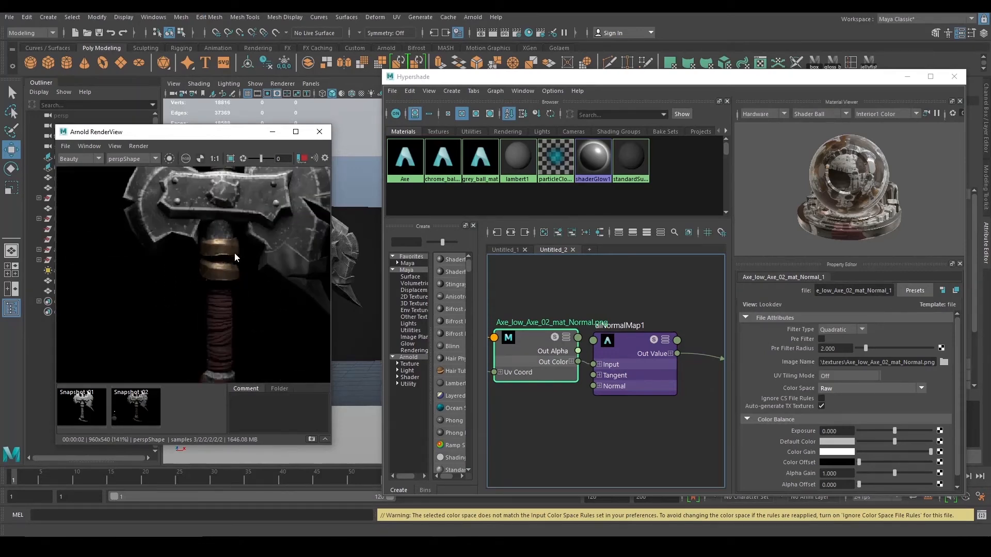
{"action": "middle_click_drag", "start_coordinate": [235, 252], "coordinate": [208, 287]}
{"action": "scroll", "coordinate": [274, 246], "scroll_direction": "up", "scroll_amount": 1}
{"action": "middle_click_drag", "start_coordinate": [274, 246], "coordinate": [272, 274]}
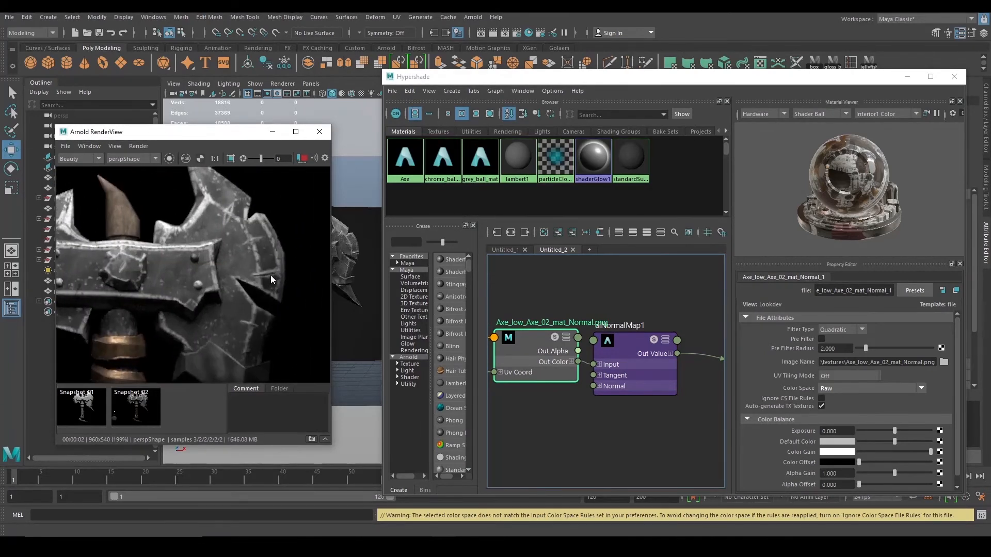
{"action": "scroll", "coordinate": [252, 288], "scroll_direction": "down", "scroll_amount": 3}
{"action": "scroll", "coordinate": [563, 293], "scroll_direction": "down", "scroll_amount": 2}
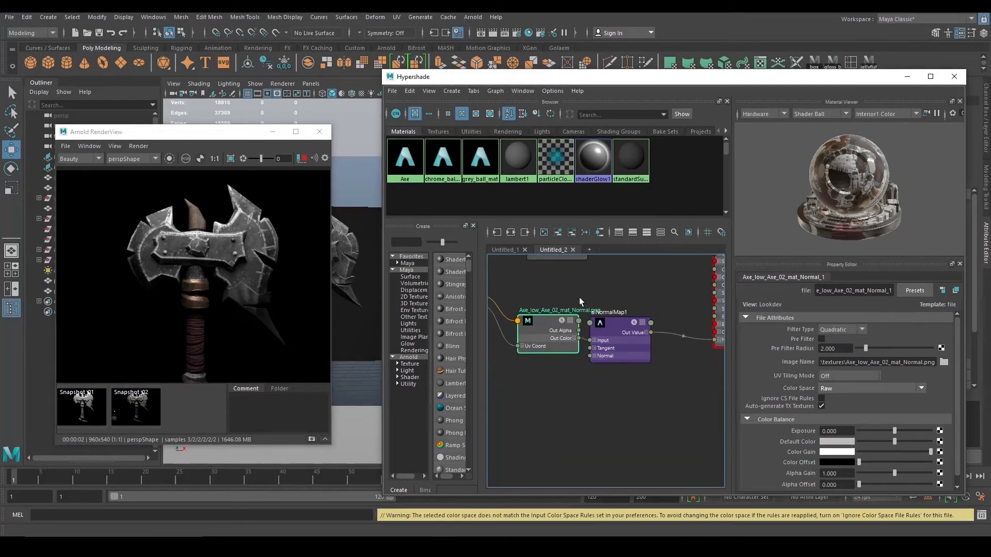
Step: Isolate the normal texture in the render and compare it with the aiNormalMap node
{"action": "left_click", "coordinate": [169, 159]}
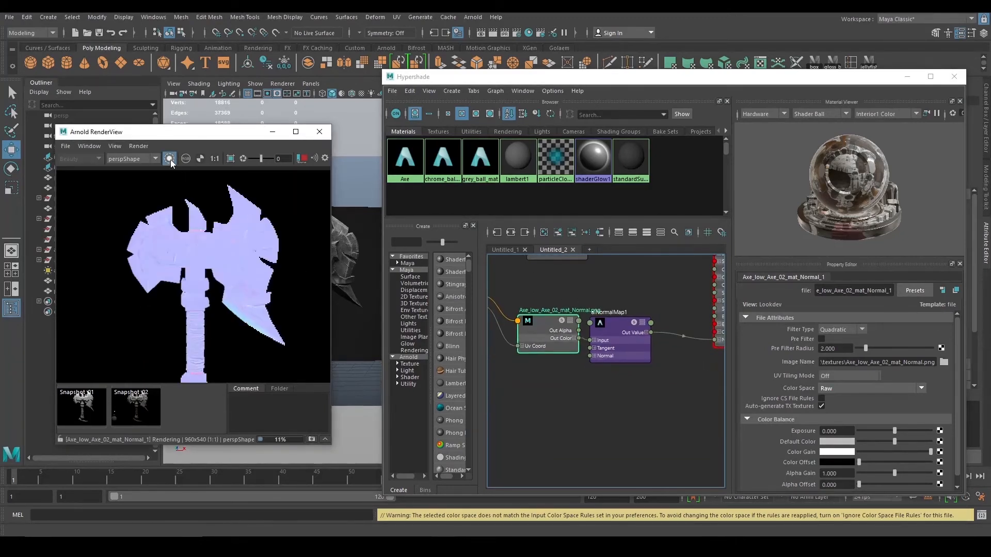
{"action": "scroll", "coordinate": [225, 247], "scroll_direction": "up", "scroll_amount": 3}
{"action": "scroll", "coordinate": [265, 248], "scroll_direction": "down", "scroll_amount": 1}
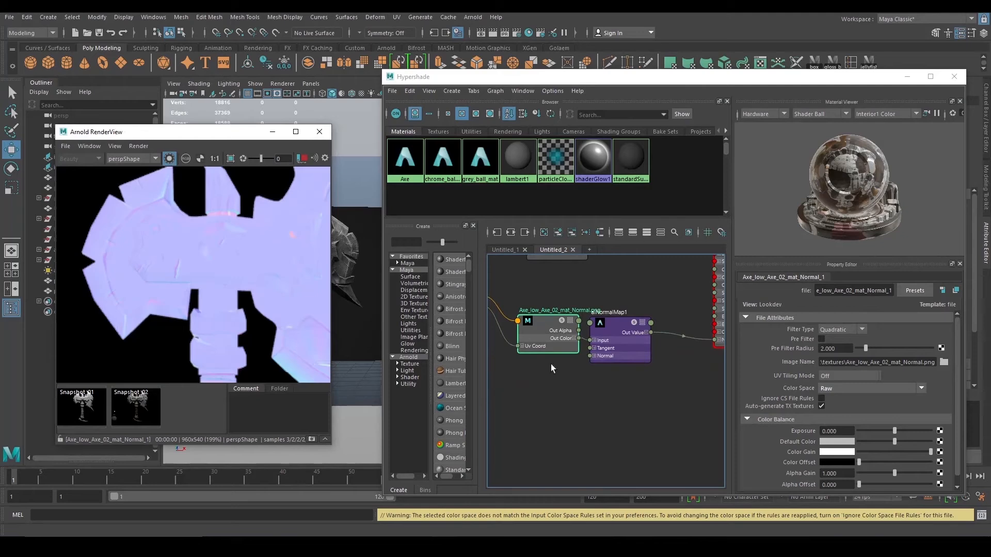
{"action": "left_click", "coordinate": [611, 331]}
{"action": "left_click", "coordinate": [538, 320]}
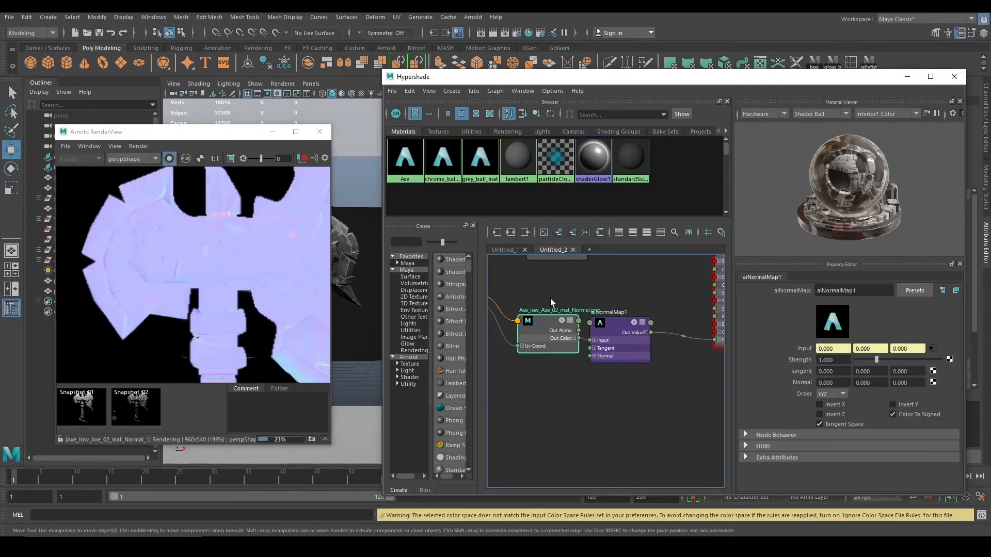
Step: Try a different Alpha Gain on the normal texture and undo the change
{"action": "scroll", "coordinate": [561, 299], "scroll_direction": "down", "scroll_amount": 2}
{"action": "middle_click_drag", "start_coordinate": [562, 299], "coordinate": [502, 303], "text": "alt"}
{"action": "right_click_drag", "start_coordinate": [501, 303], "coordinate": [630, 362], "text": "alt"}
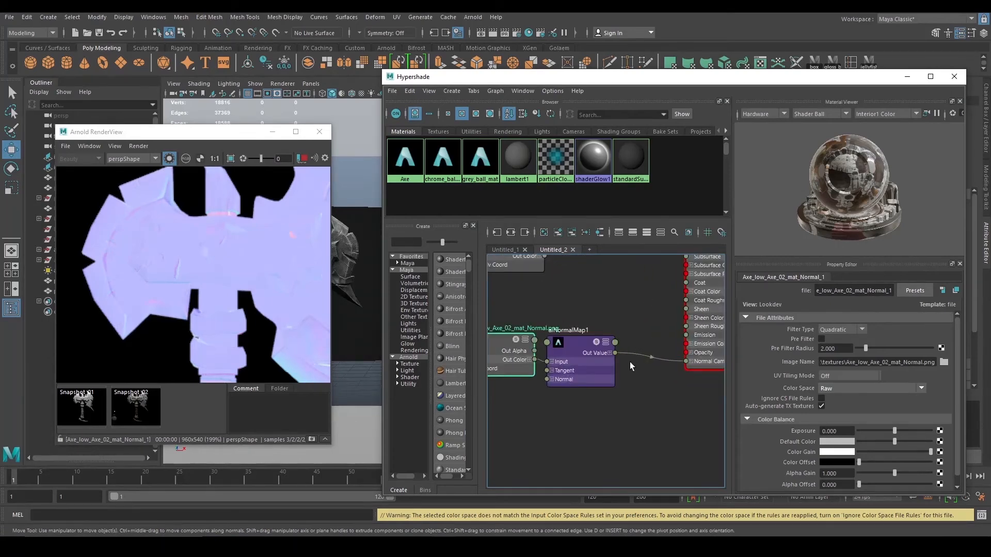
{"action": "left_click_drag", "start_coordinate": [896, 474], "coordinate": [905, 474]}
{"action": "key", "text": "ctrl+z"}
Step: Preview the Axe material in the isolated render and compare it with the normal texture
{"action": "scroll", "coordinate": [602, 388], "scroll_direction": "down", "scroll_amount": 2}
{"action": "scroll", "coordinate": [621, 395], "scroll_direction": "up", "scroll_amount": 1}
{"action": "middle_click_drag", "start_coordinate": [642, 326], "coordinate": [630, 376], "text": "alt"}
{"action": "scroll", "coordinate": [598, 353], "scroll_direction": "down", "scroll_amount": 1}
{"action": "left_click", "coordinate": [685, 269]}
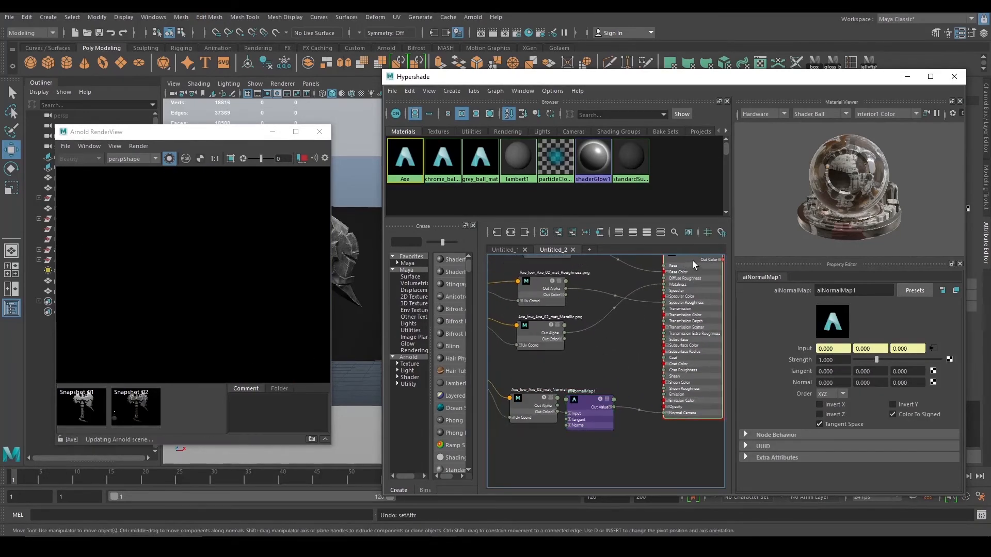
{"action": "scroll", "coordinate": [616, 345], "scroll_direction": "down", "scroll_amount": 1}
{"action": "middle_click_drag", "start_coordinate": [603, 340], "coordinate": [632, 320], "text": "alt"}
{"action": "scroll", "coordinate": [631, 331], "scroll_direction": "up", "scroll_amount": 2}
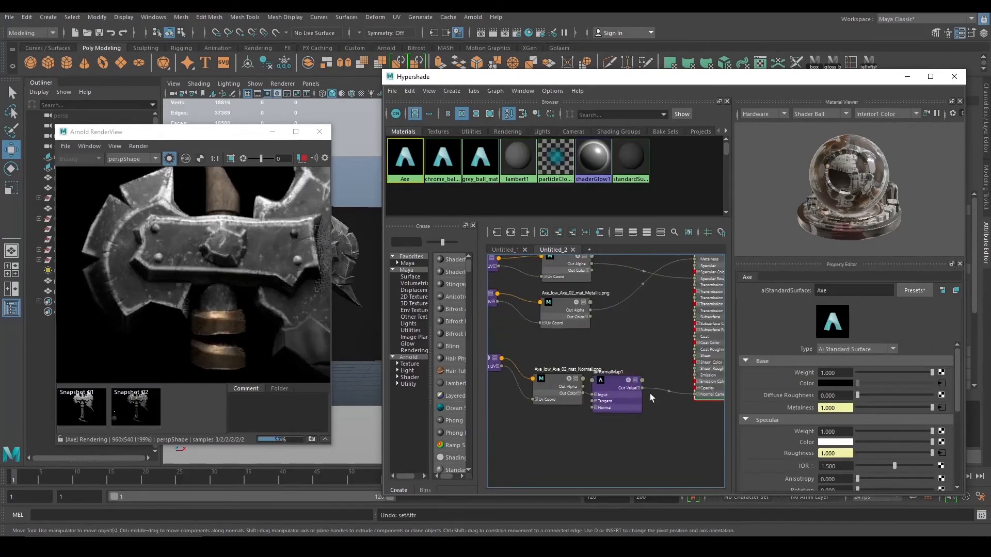
{"action": "left_click", "coordinate": [549, 380]}
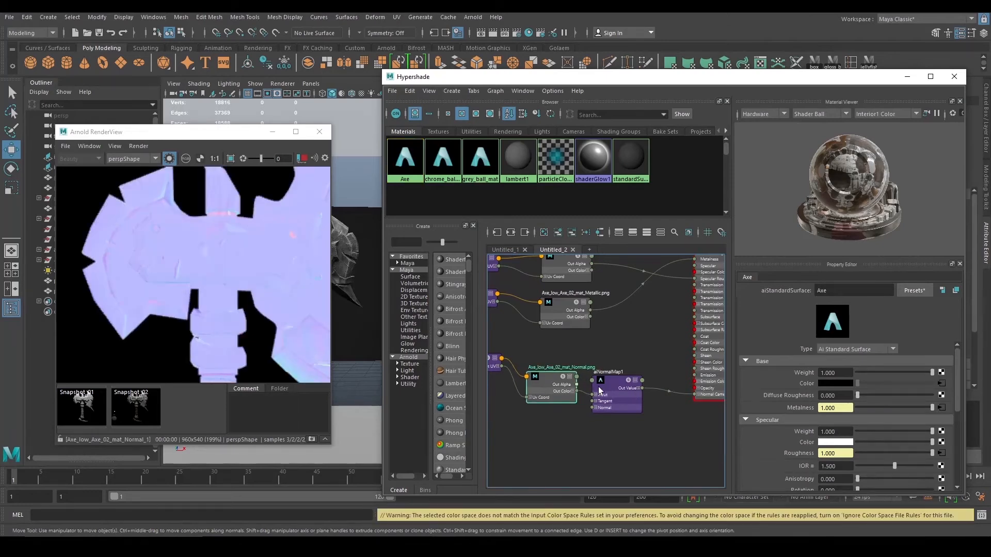
Step: Turn off isolate-selected in the render and raise the aiNormalMap node's Strength to 1.546
{"action": "left_click", "coordinate": [616, 391]}
{"action": "left_click", "coordinate": [169, 158]}
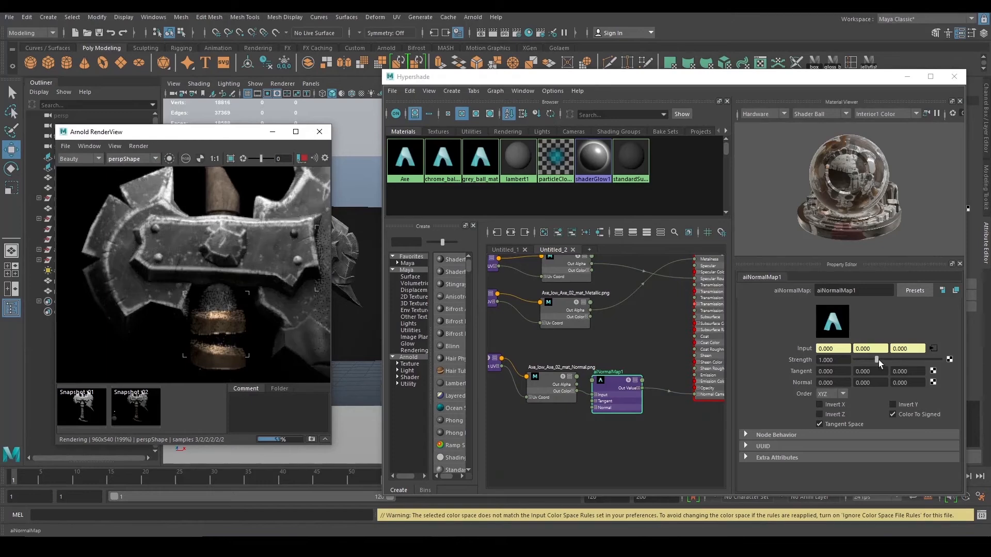
{"action": "left_click_drag", "start_coordinate": [876, 361], "coordinate": [885, 359]}
{"action": "left_click_drag", "start_coordinate": [887, 360], "coordinate": [888, 360]}
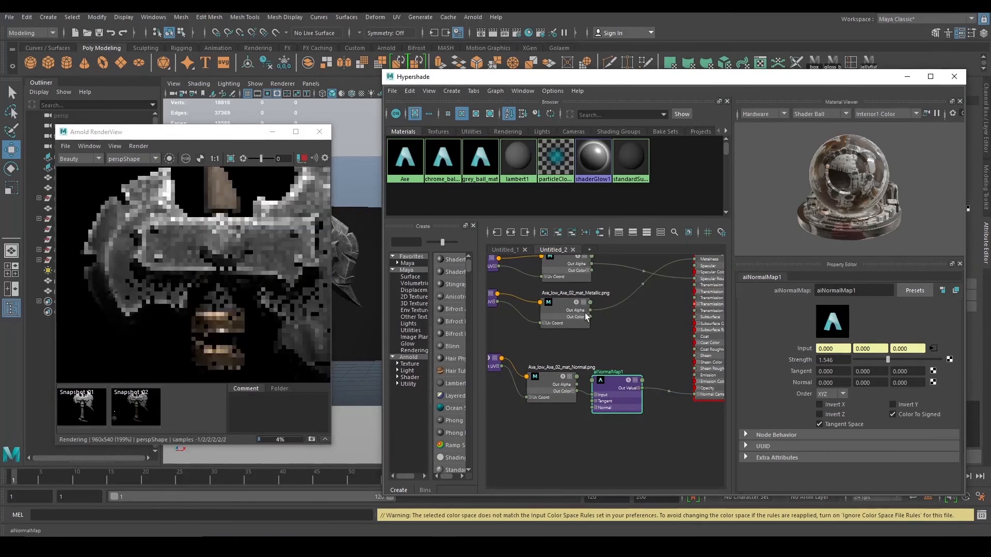
{"action": "middle_click_drag", "start_coordinate": [260, 249], "coordinate": [225, 238]}
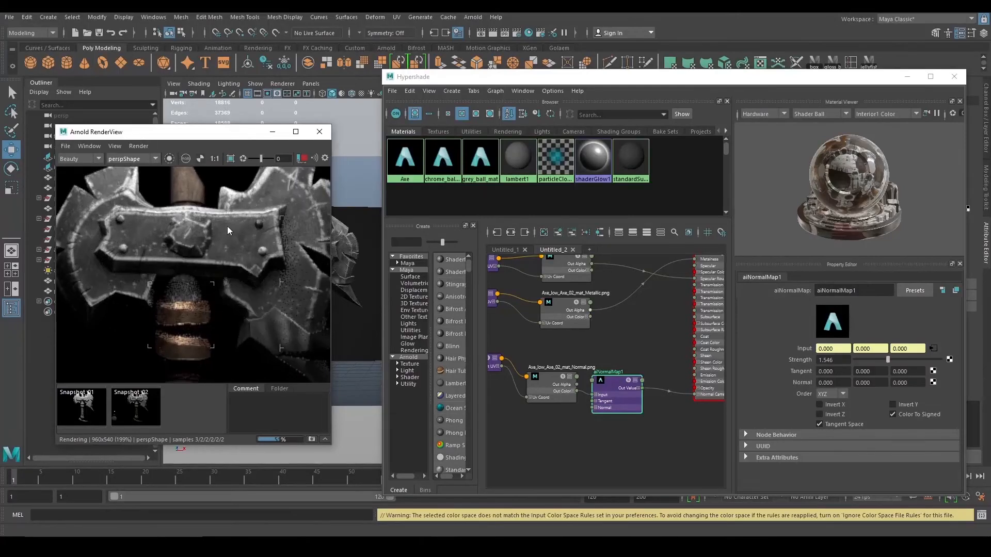
Step: Examine the axe's surface detail in the render up close and as a whole, and select the metallic texture's placement node
{"action": "scroll", "coordinate": [227, 226], "scroll_direction": "down", "scroll_amount": 3}
{"action": "scroll", "coordinate": [246, 237], "scroll_direction": "up", "scroll_amount": 5}
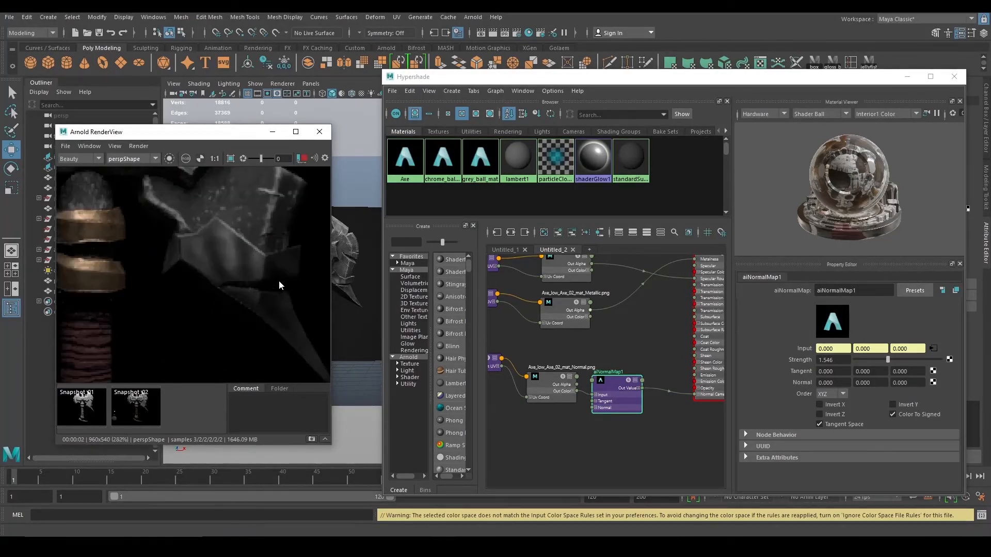
{"action": "scroll", "coordinate": [278, 283], "scroll_direction": "down", "scroll_amount": 7}
{"action": "middle_click_drag", "start_coordinate": [277, 274], "coordinate": [256, 261]}
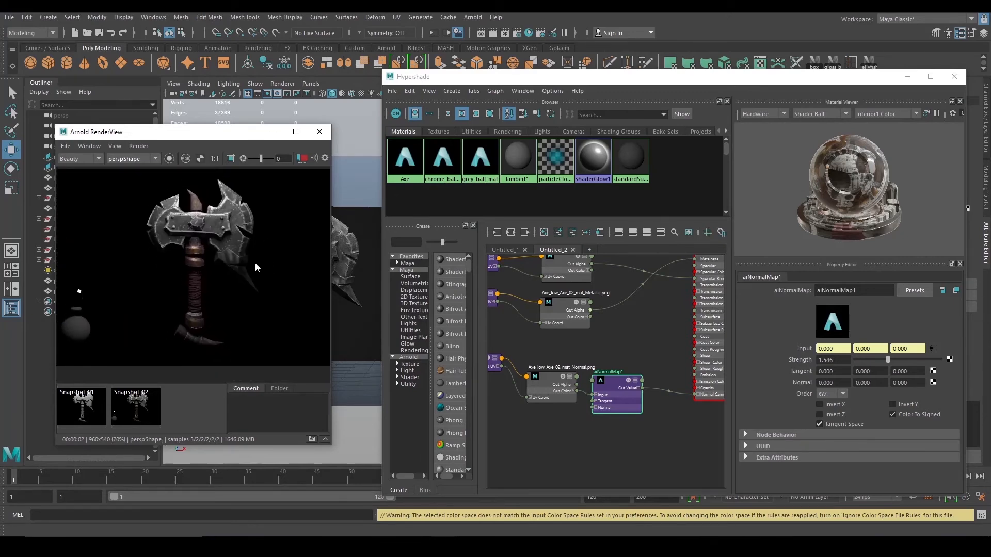
{"action": "scroll", "coordinate": [666, 351], "scroll_direction": "down", "scroll_amount": 3}
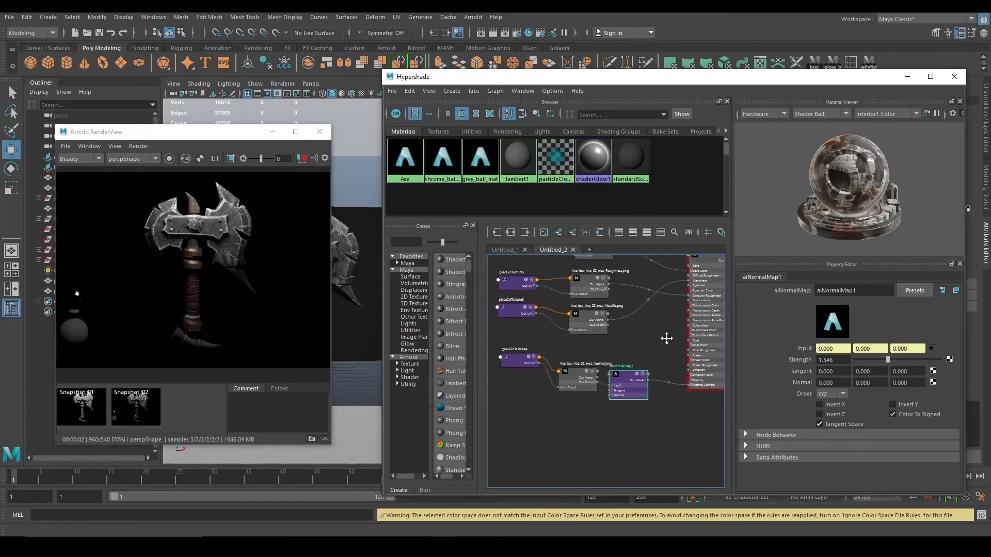
{"action": "scroll", "coordinate": [523, 279], "scroll_direction": "up", "scroll_amount": 3}
{"action": "left_click", "coordinate": [552, 345]}
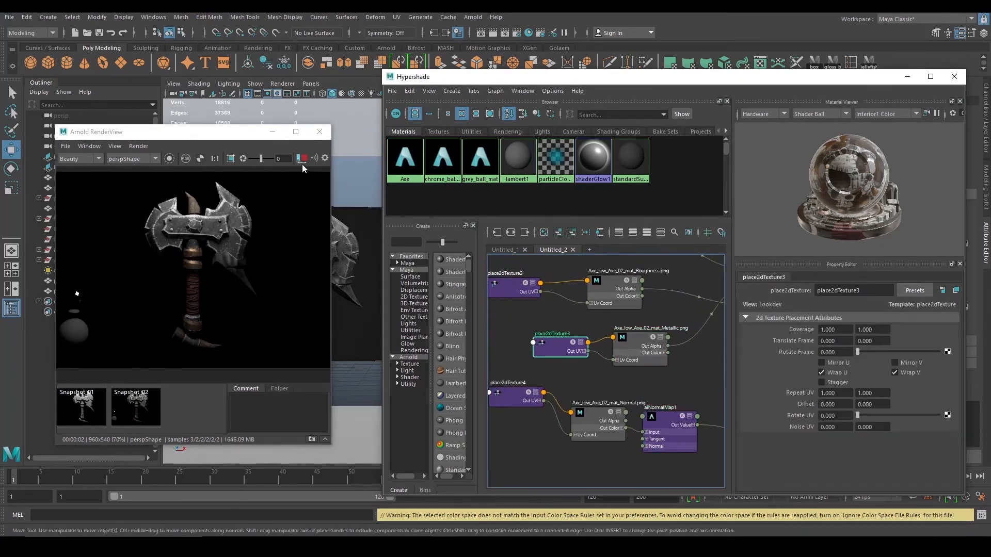
Step: Uncover the perspective view and compare the axe in wireframe, shaded, textured and all-lights display, ending in shaded display
{"action": "left_click_drag", "start_coordinate": [588, 77], "coordinate": [647, 354]}
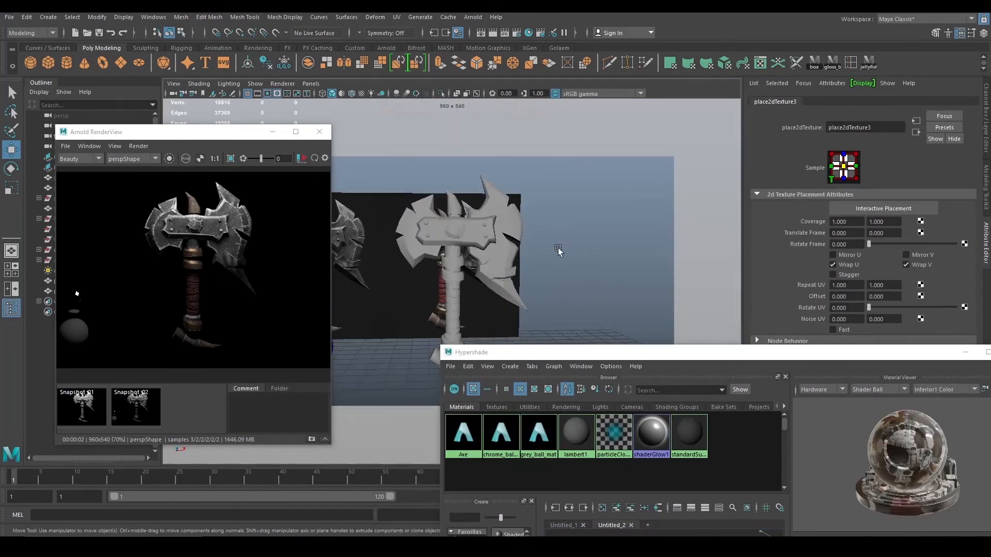
{"action": "key", "text": "4"}
{"action": "key", "text": "5"}
{"action": "key", "text": "6"}
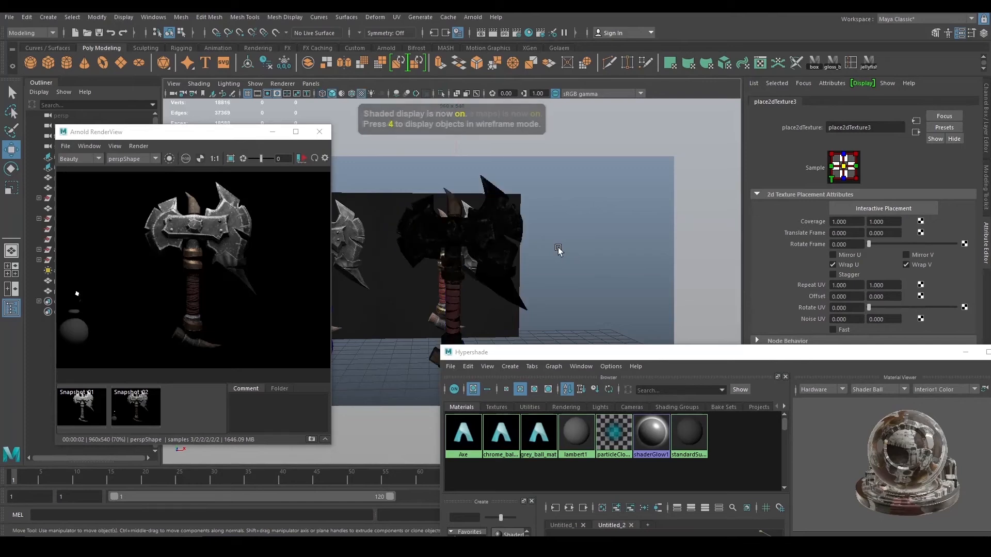
{"action": "mouse_move", "coordinate": [559, 250]}
{"action": "left_mouse_down", "text": "alt"}
{"action": "mouse_move", "coordinate": [570, 272]}
{"action": "mouse_move", "coordinate": [657, 257]}
{"action": "mouse_move", "coordinate": [552, 261]}
{"action": "mouse_move", "coordinate": [627, 270]}
{"action": "mouse_move", "coordinate": [487, 227]}
{"action": "left_mouse_up", "text": "alt"}
{"action": "key", "text": "7"}
{"action": "key", "text": "6"}
{"action": "key", "text": "7"}
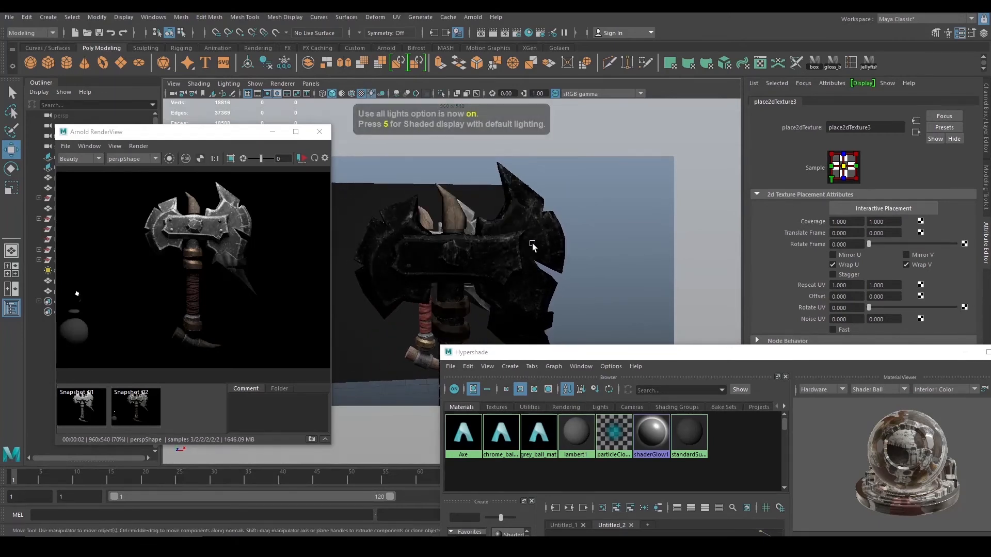
{"action": "key", "text": "6"}
{"action": "key", "text": "7"}
{"action": "key", "text": "6"}
{"action": "key", "text": "7"}
{"action": "key", "text": "5"}
{"action": "scroll", "coordinate": [533, 258], "scroll_direction": "down", "scroll_amount": 4}
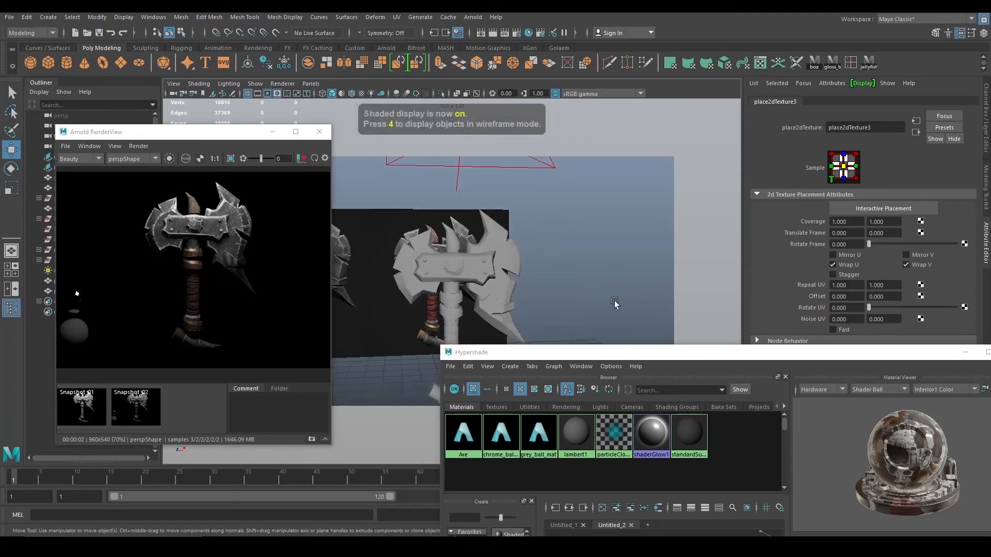
Step: Bring the Hypershade back into view and tidy the metallic texture and its placement node in the Axe shading network
{"action": "mouse_move", "coordinate": [638, 349]}
{"action": "left_mouse_down"}
{"action": "mouse_move", "coordinate": [601, 301]}
{"action": "mouse_move", "coordinate": [626, 165]}
{"action": "mouse_move", "coordinate": [594, 120]}
{"action": "left_mouse_up"}
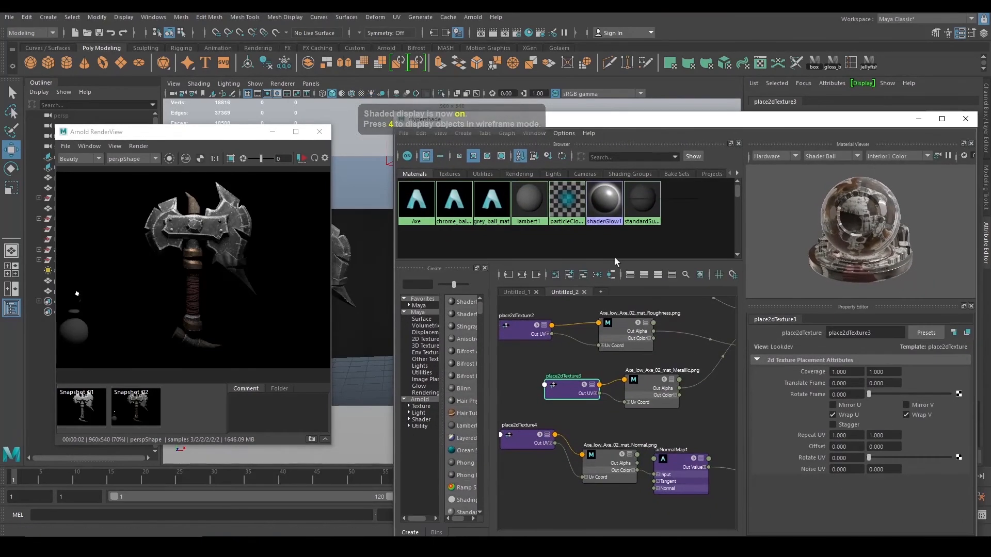
{"action": "left_click_drag", "start_coordinate": [550, 415], "coordinate": [517, 412]}
{"action": "left_click", "coordinate": [614, 423]}
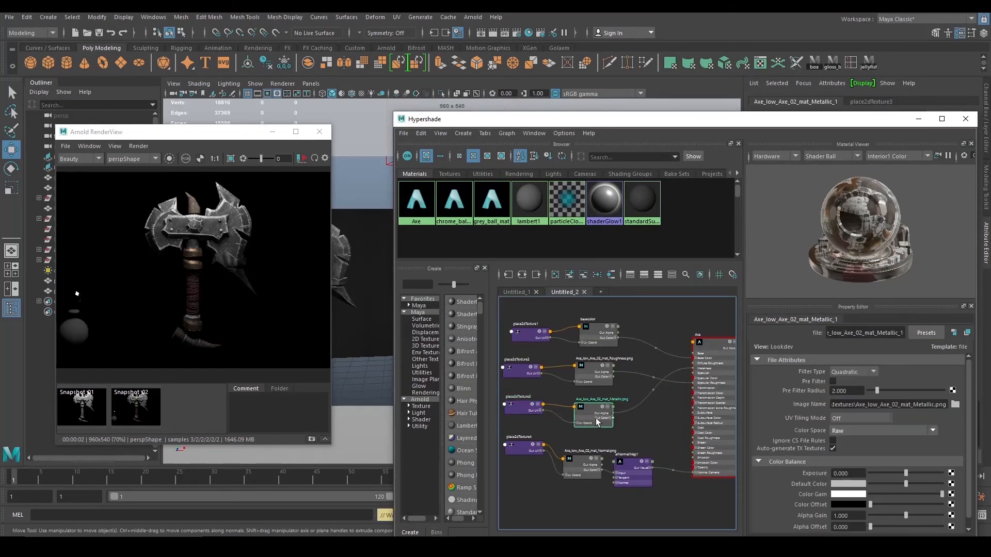
{"action": "key", "text": "a"}
{"action": "scroll", "coordinate": [633, 407], "scroll_direction": "up", "scroll_amount": 8}
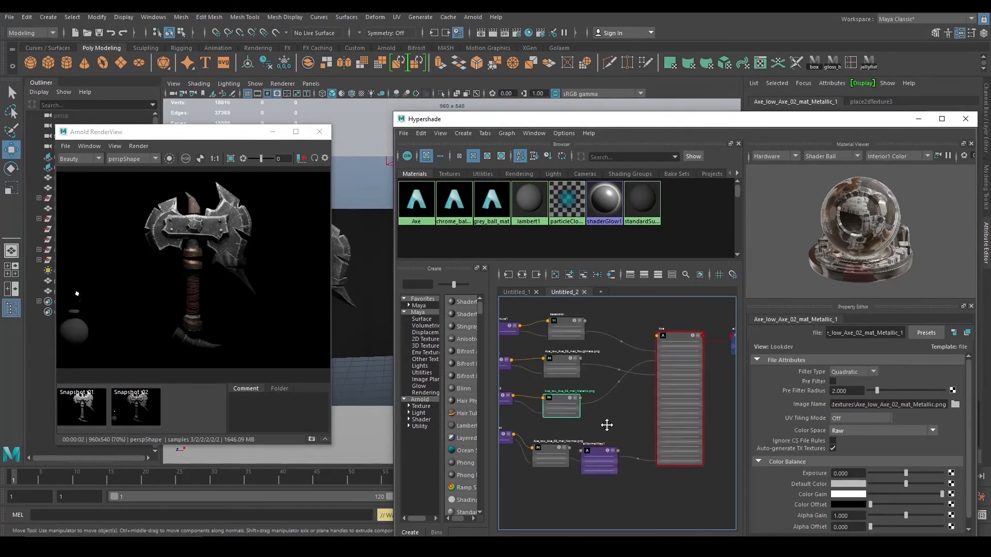
{"action": "right_click_drag", "start_coordinate": [619, 404], "coordinate": [551, 386], "text": "alt"}
{"action": "middle_click_drag", "start_coordinate": [624, 418], "coordinate": [666, 412], "text": "alt"}
{"action": "left_click_drag", "start_coordinate": [621, 406], "coordinate": [634, 398]}
{"action": "left_click_drag", "start_coordinate": [523, 395], "coordinate": [528, 383]}
{"action": "scroll", "coordinate": [643, 409], "scroll_direction": "down", "scroll_amount": 3}
{"action": "middle_click_drag", "start_coordinate": [643, 407], "coordinate": [596, 382], "text": "alt"}
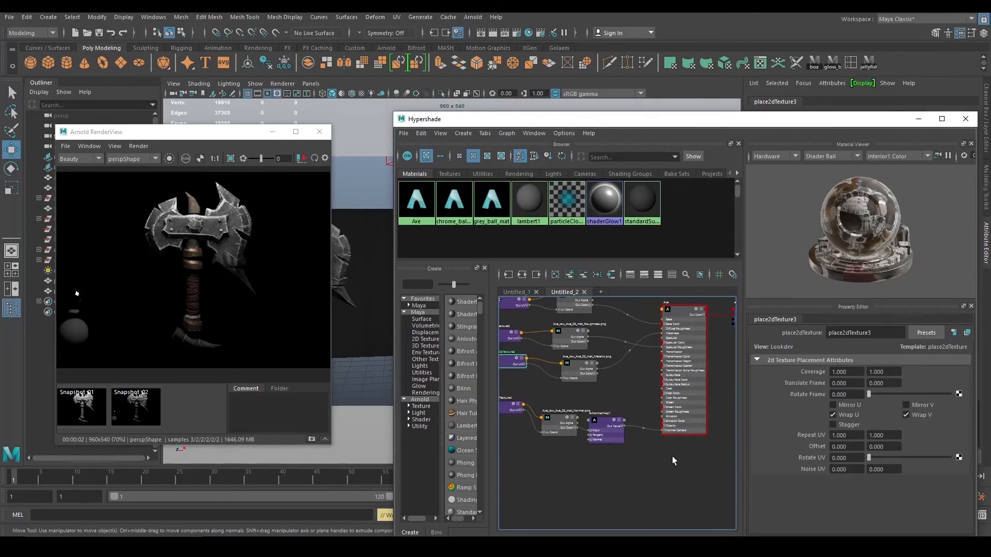
{"action": "scroll", "coordinate": [672, 456], "scroll_direction": "up", "scroll_amount": 1}
{"action": "left_click_drag", "start_coordinate": [602, 436], "coordinate": [540, 391]}
{"action": "scroll", "coordinate": [589, 399], "scroll_direction": "down", "scroll_amount": 2}
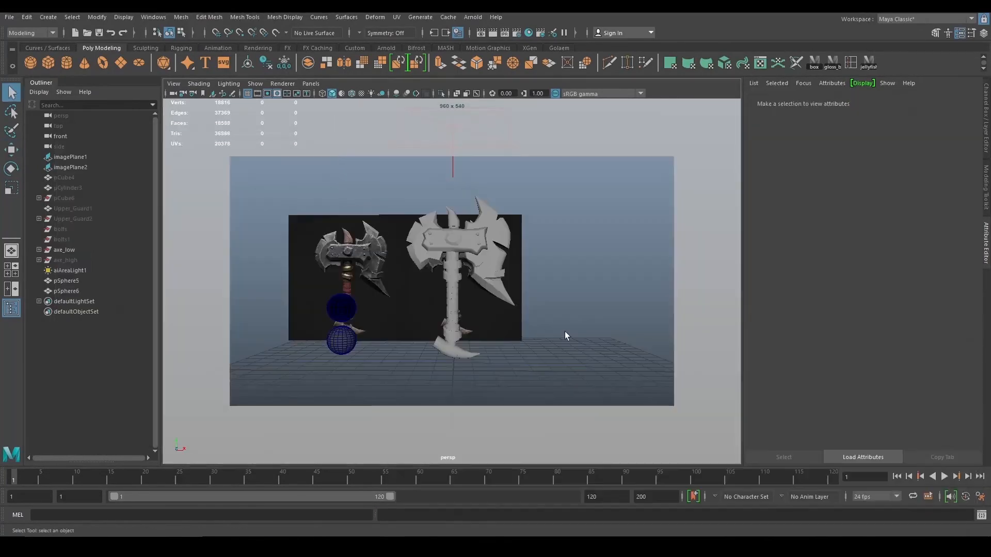
Step: Examine the low-poly axe in the perspective view from several angles and select the large upper blade mesh
{"action": "scroll", "coordinate": [472, 221], "scroll_direction": "up", "scroll_amount": 2}
{"action": "middle_click_drag", "start_coordinate": [471, 220], "coordinate": [486, 255], "text": "alt"}
{"action": "left_click_drag", "start_coordinate": [485, 257], "coordinate": [537, 286], "text": "alt"}
{"action": "mouse_move", "coordinate": [537, 286]}
{"action": "right_mouse_down", "text": "alt"}
{"action": "mouse_move", "coordinate": [564, 293]}
{"action": "mouse_move", "coordinate": [552, 282]}
{"action": "right_mouse_up", "text": "alt"}
{"action": "left_click_drag", "start_coordinate": [552, 281], "coordinate": [544, 262], "text": "alt"}
{"action": "left_click", "coordinate": [542, 268]}
{"action": "left_click", "coordinate": [540, 250]}
{"action": "right_click_drag", "start_coordinate": [544, 261], "coordinate": [563, 284], "text": "alt"}
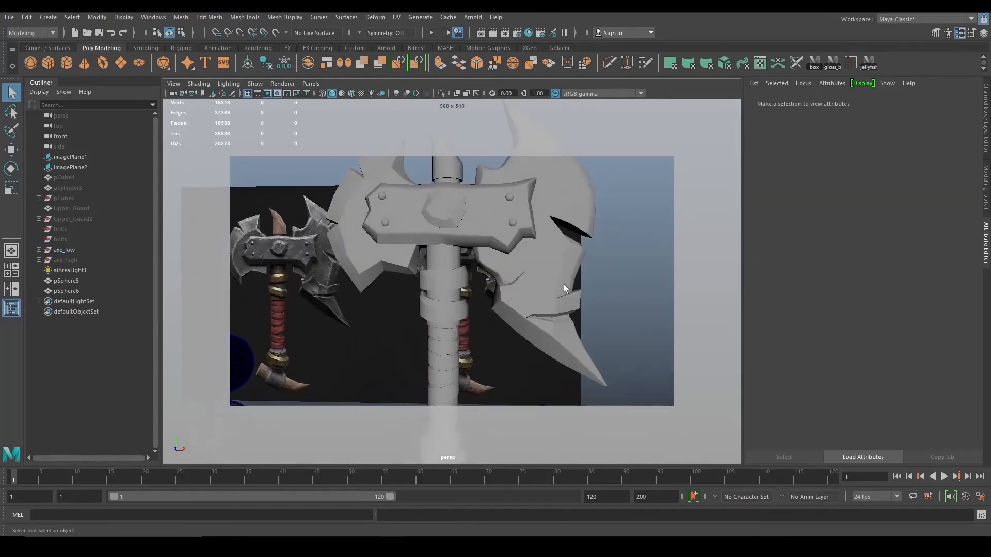
{"action": "left_click", "coordinate": [564, 289]}
{"action": "mouse_move", "coordinate": [551, 256]}
{"action": "left_mouse_down", "text": "alt"}
{"action": "mouse_move", "coordinate": [522, 258]}
{"action": "mouse_move", "coordinate": [550, 256]}
{"action": "left_mouse_up", "text": "alt"}
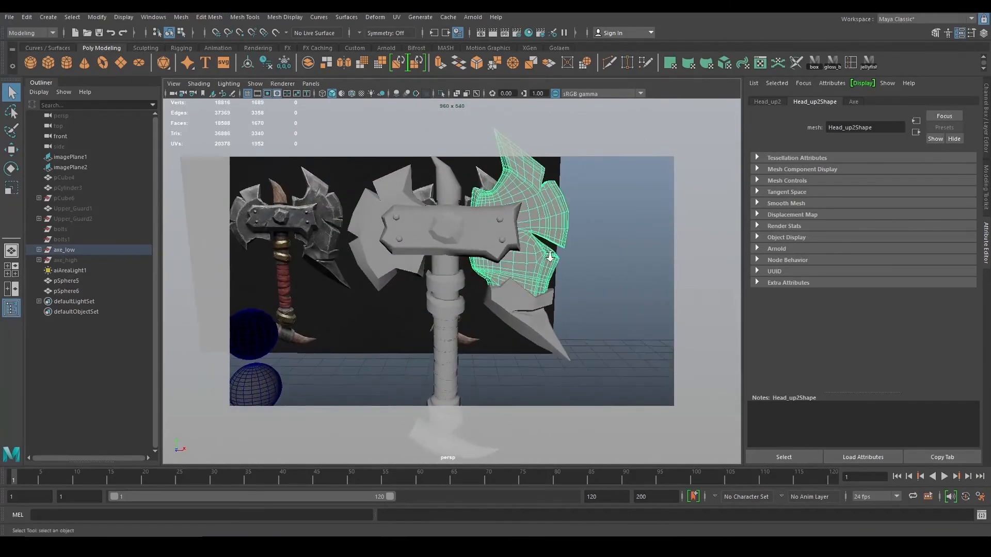
{"action": "right_click_drag", "start_coordinate": [550, 257], "coordinate": [465, 238], "text": "alt"}
{"action": "middle_click_drag", "start_coordinate": [466, 238], "coordinate": [464, 229], "text": "alt"}
{"action": "right_click_drag", "start_coordinate": [464, 228], "coordinate": [452, 266], "text": "alt"}
Step: Add an Arnold Skydome Light to the scene
{"action": "left_click", "coordinate": [473, 17]}
{"action": "mouse_move", "coordinate": [489, 58]}
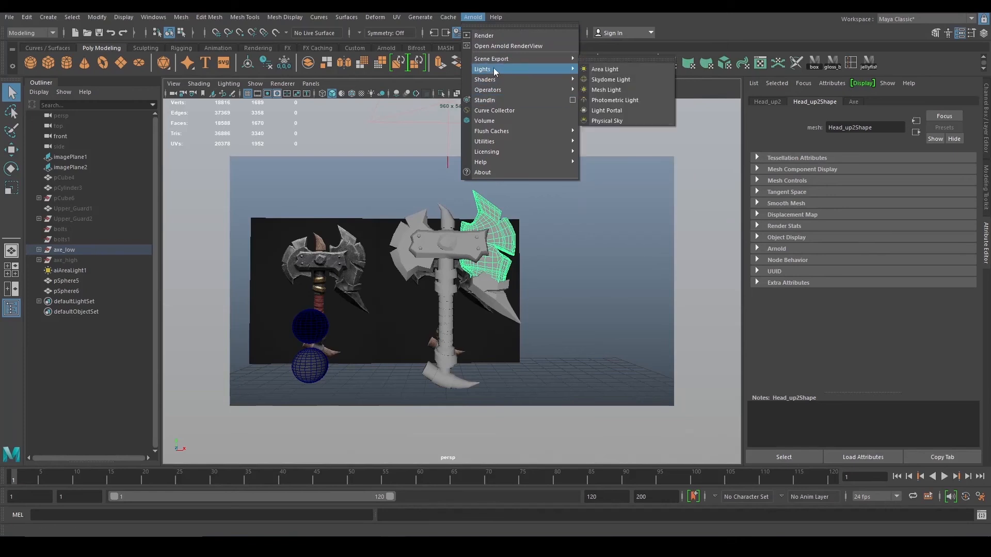
{"action": "left_click", "coordinate": [612, 81]}
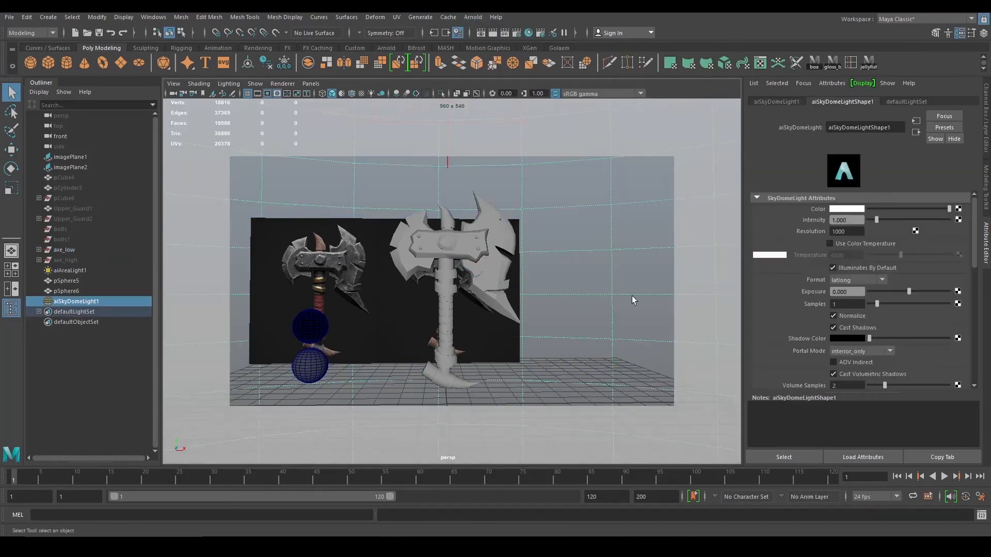
{"action": "left_click_drag", "start_coordinate": [595, 287], "coordinate": [570, 283], "text": "alt"}
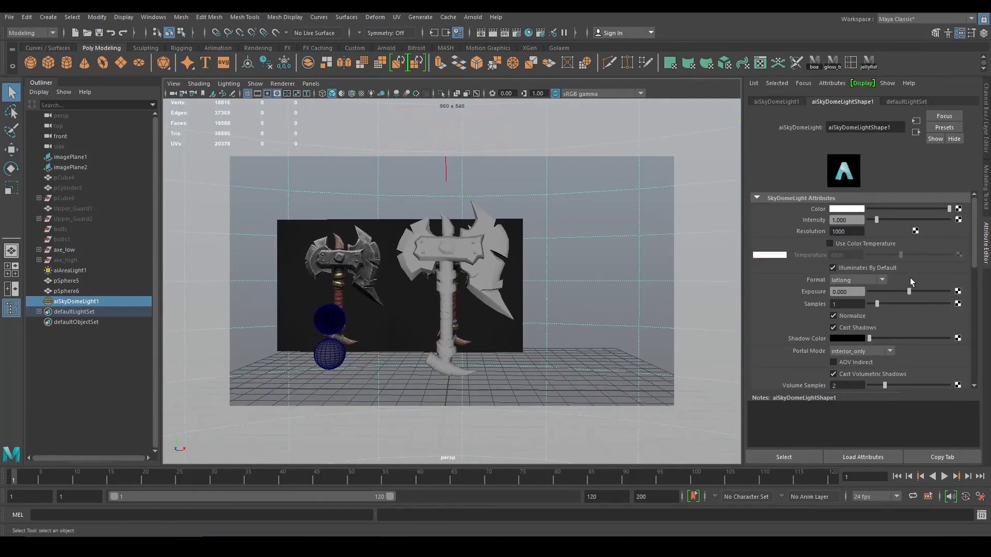
Step: Connect a File texture to the skydome light's Color and load suburban_parking_area_2k.exr as its image
{"action": "left_click", "coordinate": [959, 210]}
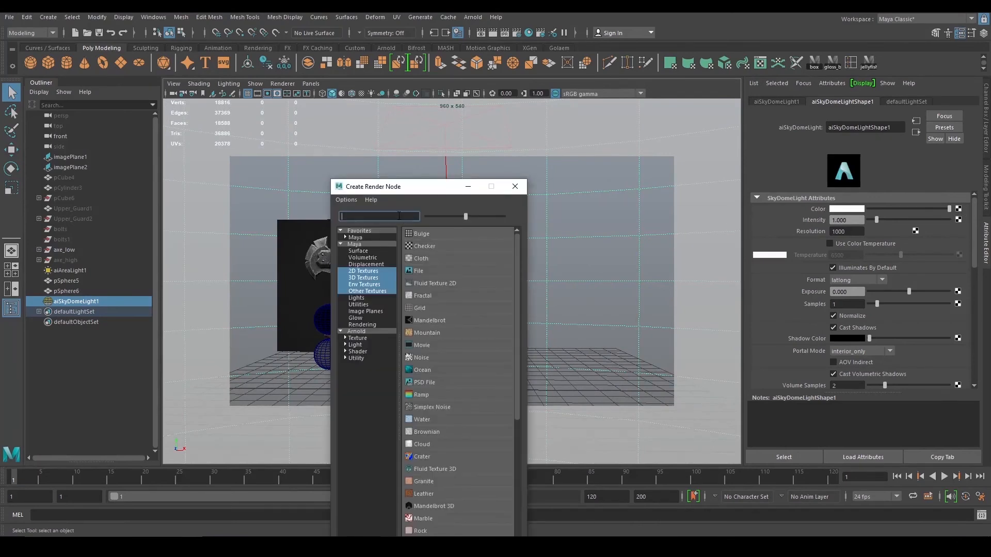
{"action": "type", "text": "file"}
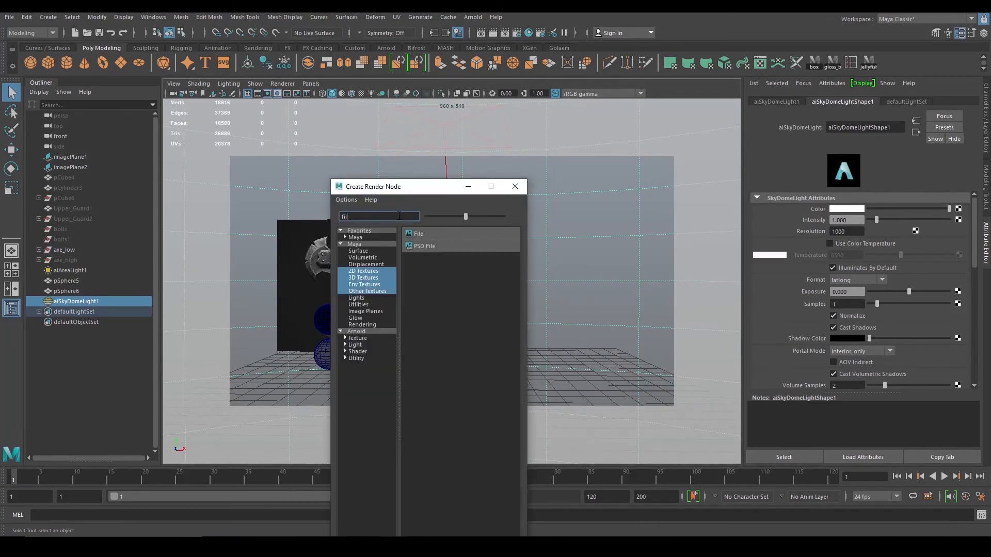
{"action": "left_click", "coordinate": [422, 232]}
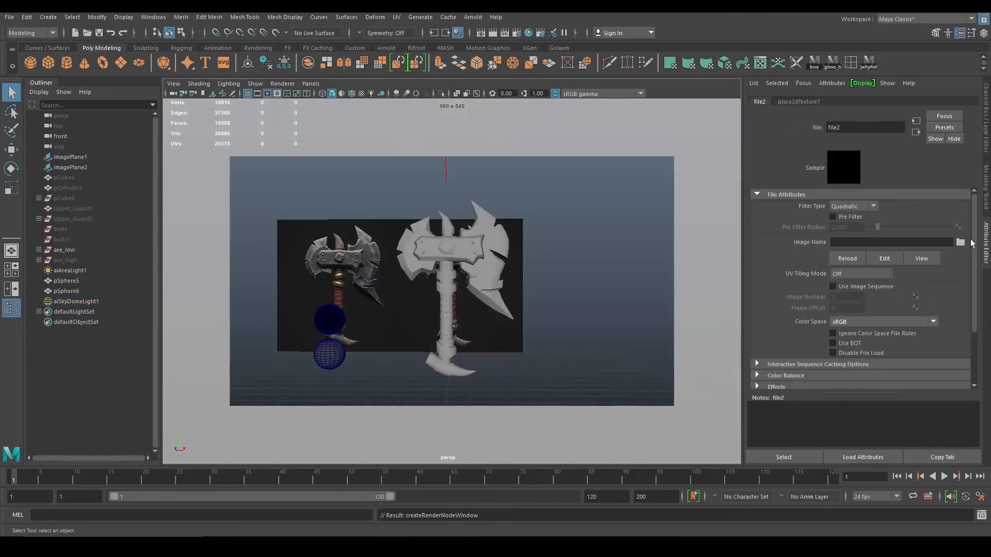
{"action": "left_click", "coordinate": [960, 243]}
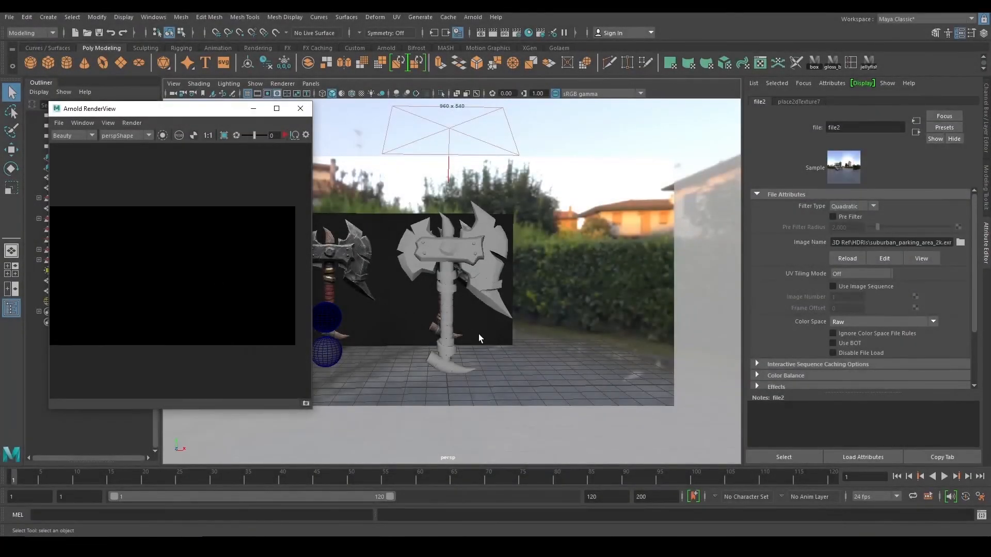
Step: Reopen the skydome light's attributes, start the Arnold render and inspect the axe lit by the HDRI
{"action": "right_click_drag", "start_coordinate": [476, 315], "coordinate": [522, 333], "text": "alt"}
{"action": "left_click_drag", "start_coordinate": [522, 333], "coordinate": [506, 327], "text": "alt"}
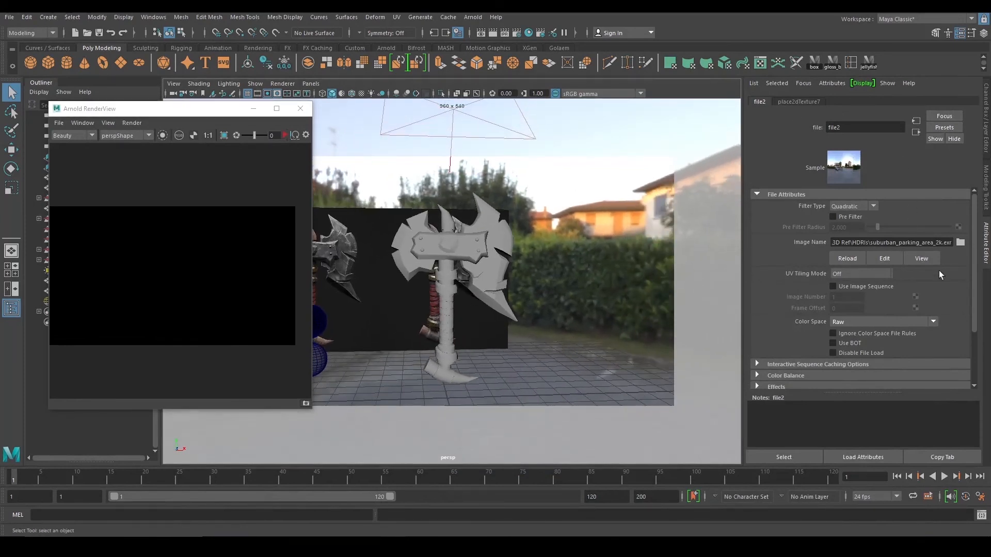
{"action": "left_click", "coordinate": [912, 133]}
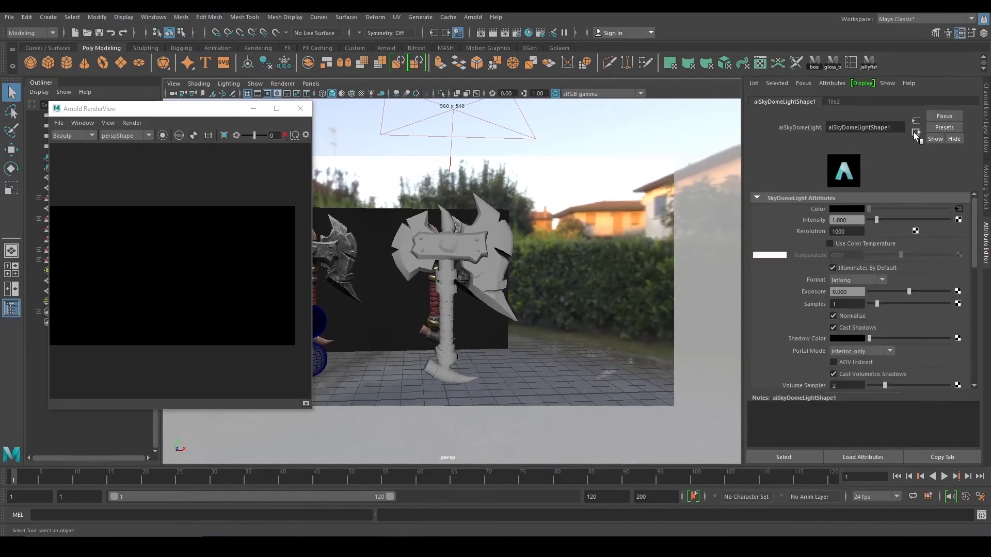
{"action": "left_click", "coordinate": [295, 135]}
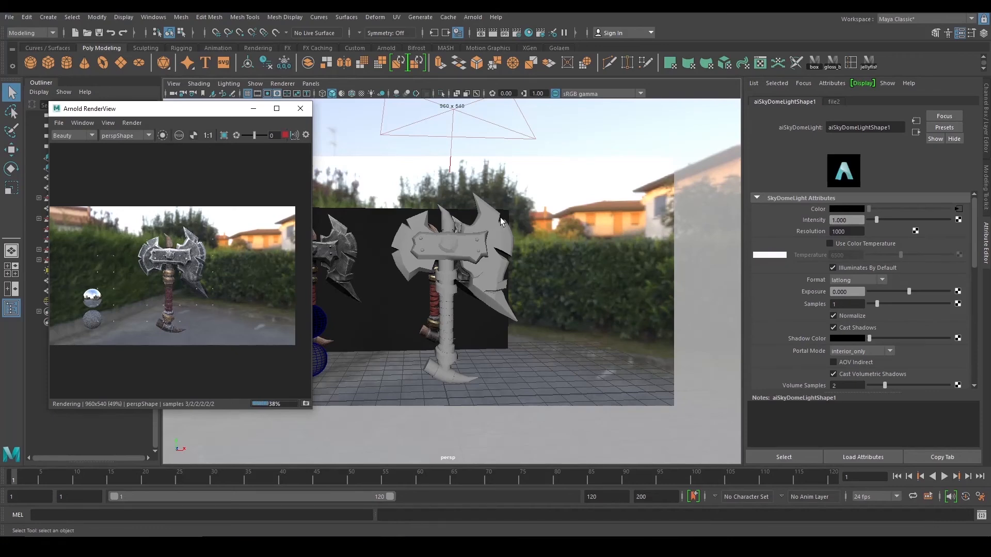
{"action": "scroll", "coordinate": [120, 267], "scroll_direction": "up", "scroll_amount": 5}
{"action": "scroll", "coordinate": [162, 270], "scroll_direction": "down", "scroll_amount": 5}
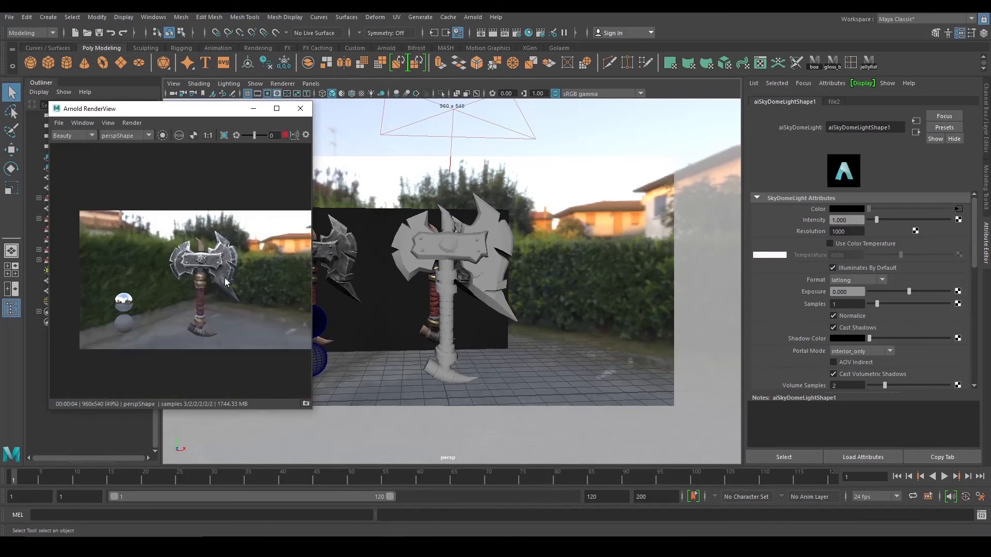
{"action": "scroll", "coordinate": [186, 279], "scroll_direction": "up", "scroll_amount": 3}
{"action": "scroll", "coordinate": [190, 281], "scroll_direction": "down", "scroll_amount": 4}
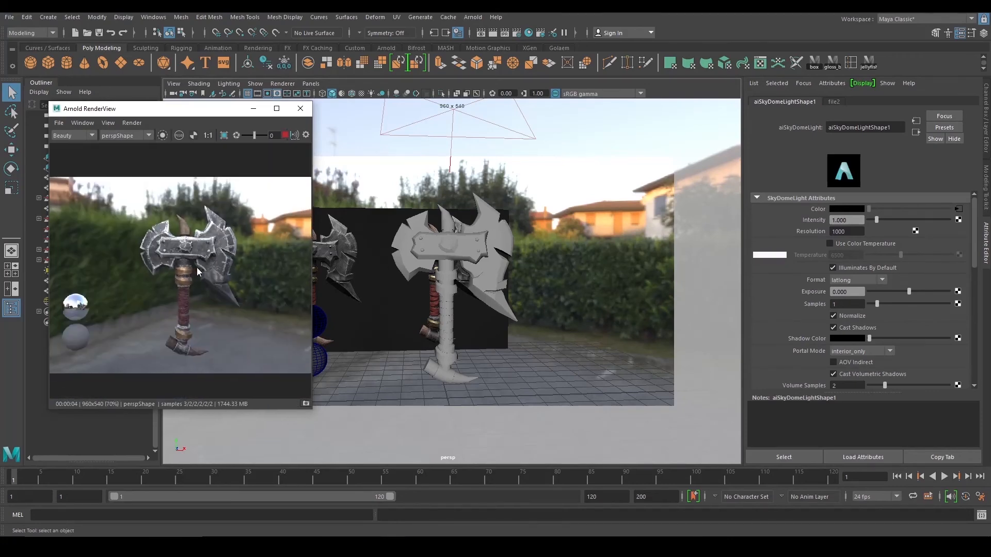
Step: Try skydome light Intensity values of 2 and 0.05, and settle on 0.5
{"action": "left_click", "coordinate": [858, 220]}
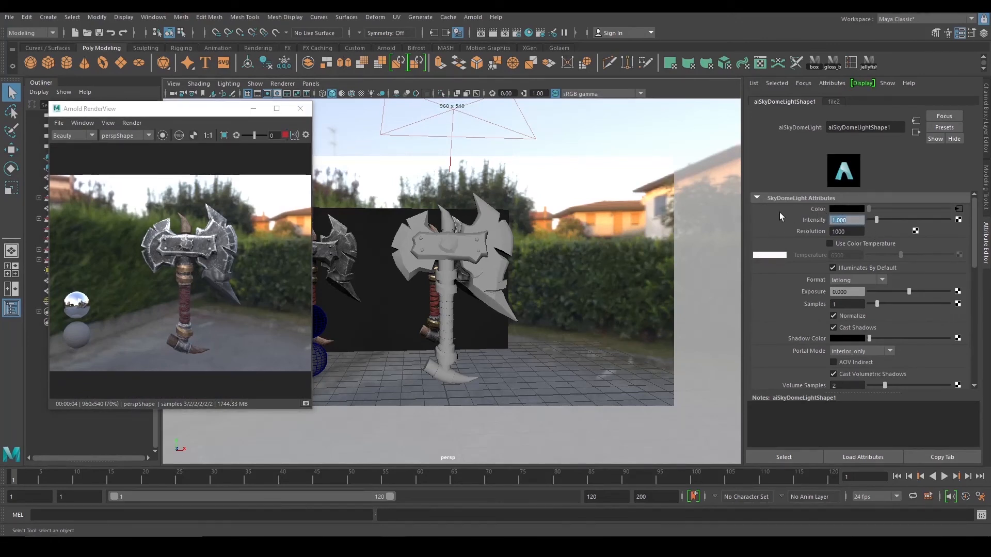
{"action": "type", "text": "2"}
{"action": "key", "text": "Return"}
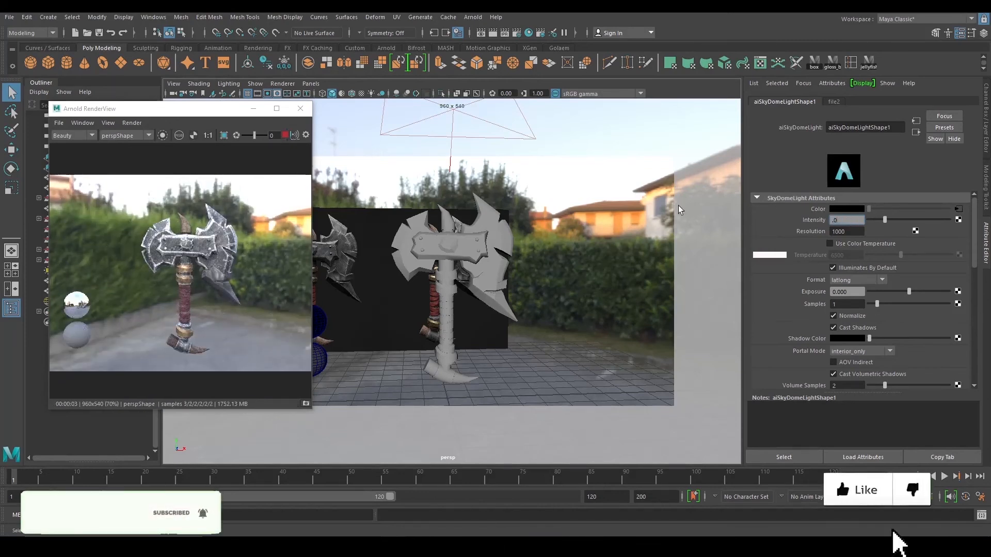
{"action": "type", "text": "0.05"}
{"action": "key", "text": "Return"}
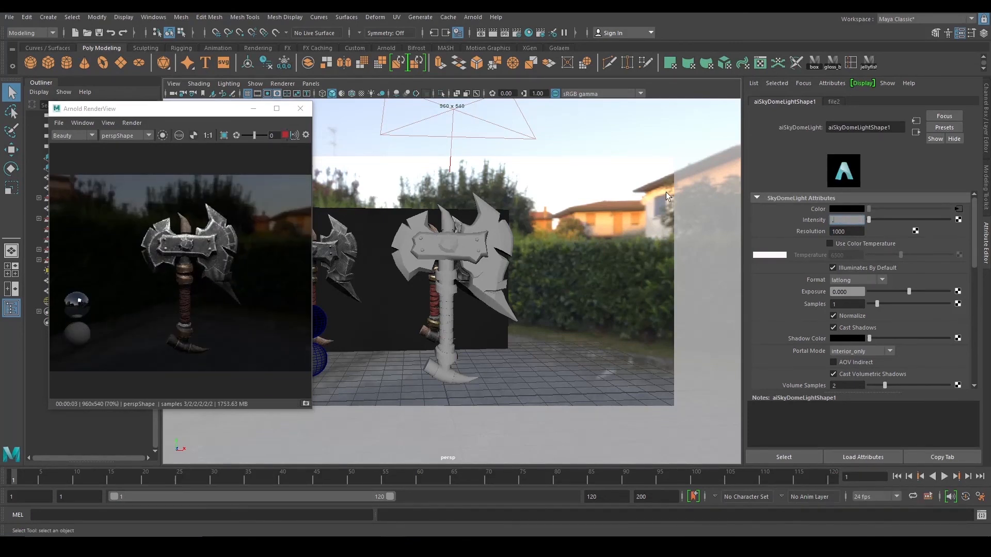
{"action": "type", "text": ".5"}
{"action": "key", "text": "Return"}
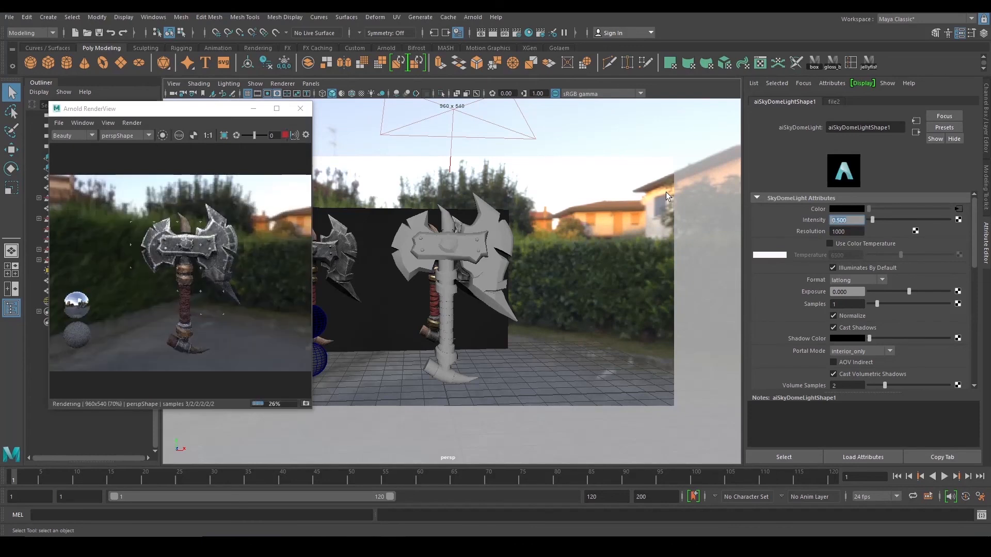
Step: Set the skydome light's Camera visibility to 0 and inspect the axe in the render
{"action": "scroll", "coordinate": [788, 302], "scroll_direction": "down", "scroll_amount": 8}
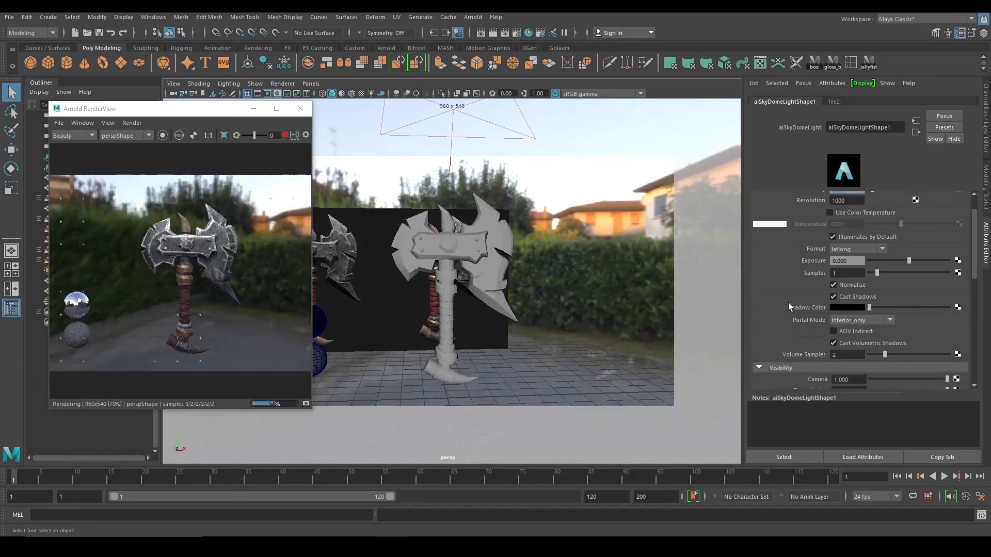
{"action": "left_click_drag", "start_coordinate": [858, 225], "coordinate": [760, 199]}
{"action": "type", "text": "0"}
{"action": "key", "text": "Return"}
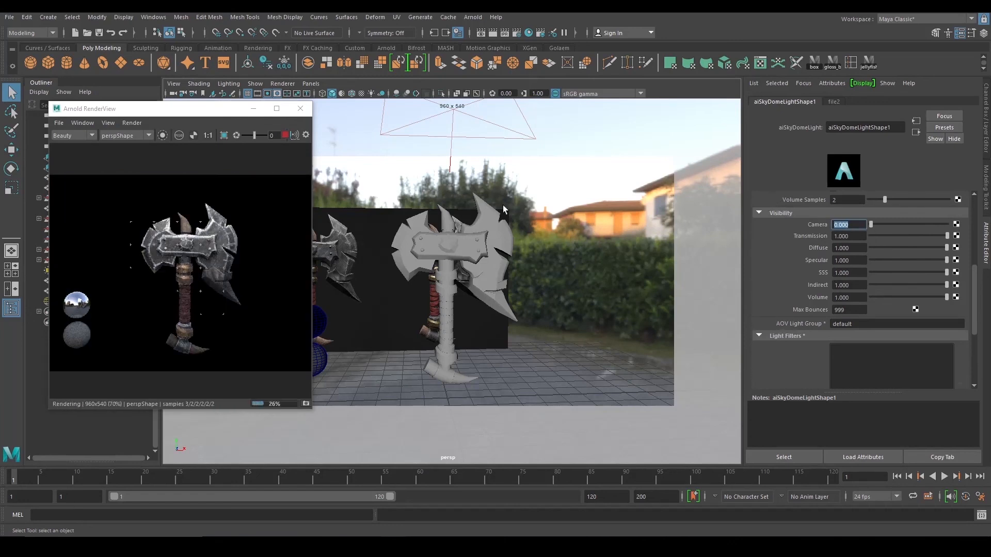
{"action": "scroll", "coordinate": [196, 286], "scroll_direction": "up", "scroll_amount": 5}
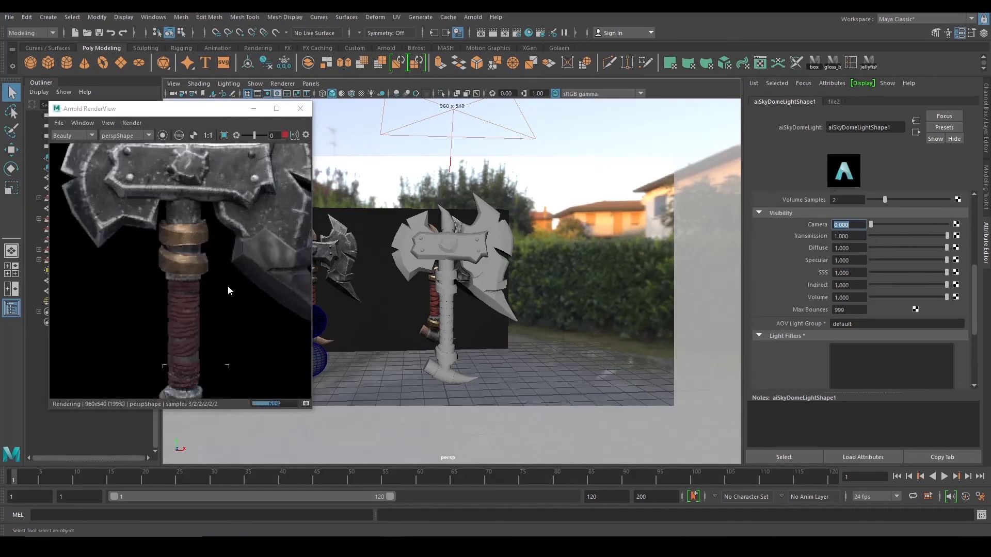
{"action": "scroll", "coordinate": [263, 287], "scroll_direction": "down", "scroll_amount": 5}
{"action": "scroll", "coordinate": [183, 265], "scroll_direction": "up", "scroll_amount": 5}
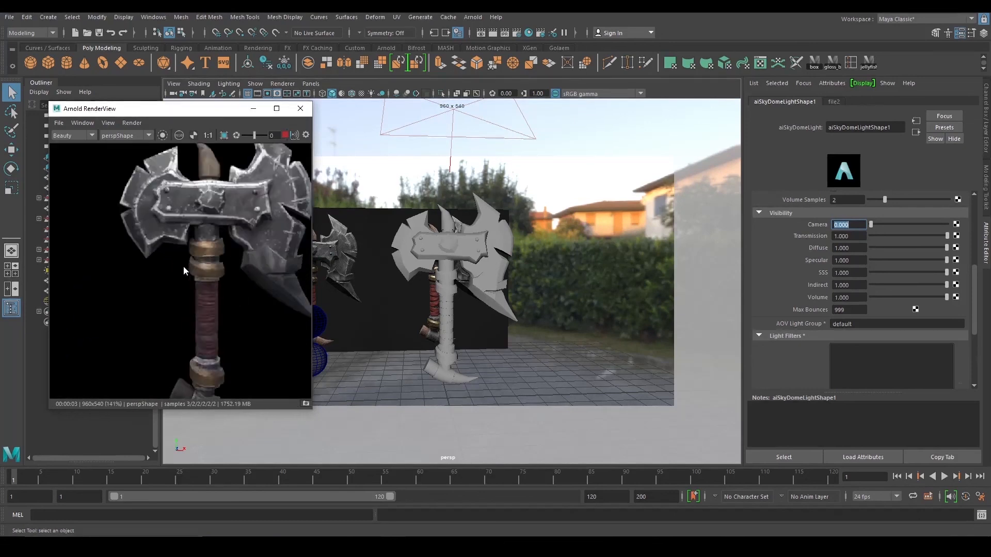
Step: Try skydome light Intensity values of 0 and about 0.519 while inspecting the axe render, and undo the last Intensity change
{"action": "scroll", "coordinate": [227, 273], "scroll_direction": "down", "scroll_amount": 5}
{"action": "middle_click_drag", "start_coordinate": [243, 273], "coordinate": [209, 284]}
{"action": "scroll", "coordinate": [227, 277], "scroll_direction": "up", "scroll_amount": 2}
{"action": "scroll", "coordinate": [227, 277], "scroll_direction": "down", "scroll_amount": 4}
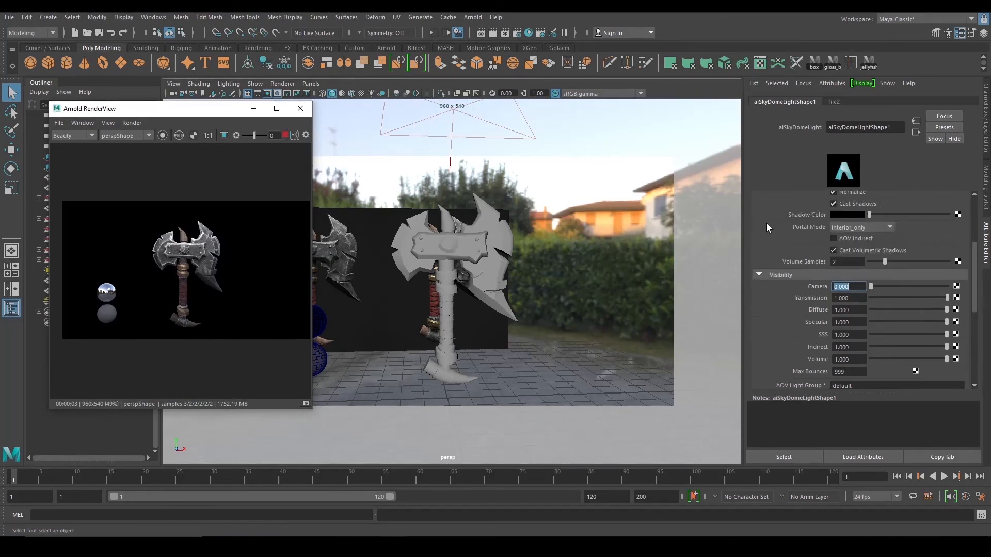
{"action": "scroll", "coordinate": [764, 224], "scroll_direction": "up", "scroll_amount": 5}
{"action": "left_click_drag", "start_coordinate": [872, 219], "coordinate": [849, 220]}
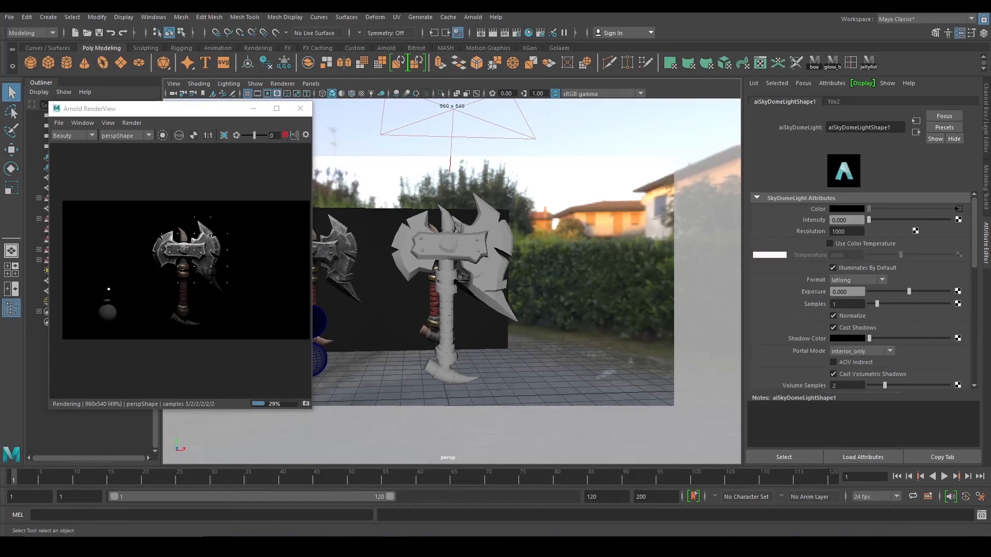
{"action": "scroll", "coordinate": [206, 276], "scroll_direction": "up", "scroll_amount": 8}
{"action": "scroll", "coordinate": [205, 277], "scroll_direction": "down", "scroll_amount": 4}
{"action": "middle_click_drag", "start_coordinate": [138, 278], "coordinate": [185, 267]}
{"action": "left_click_drag", "start_coordinate": [871, 219], "coordinate": [873, 220]}
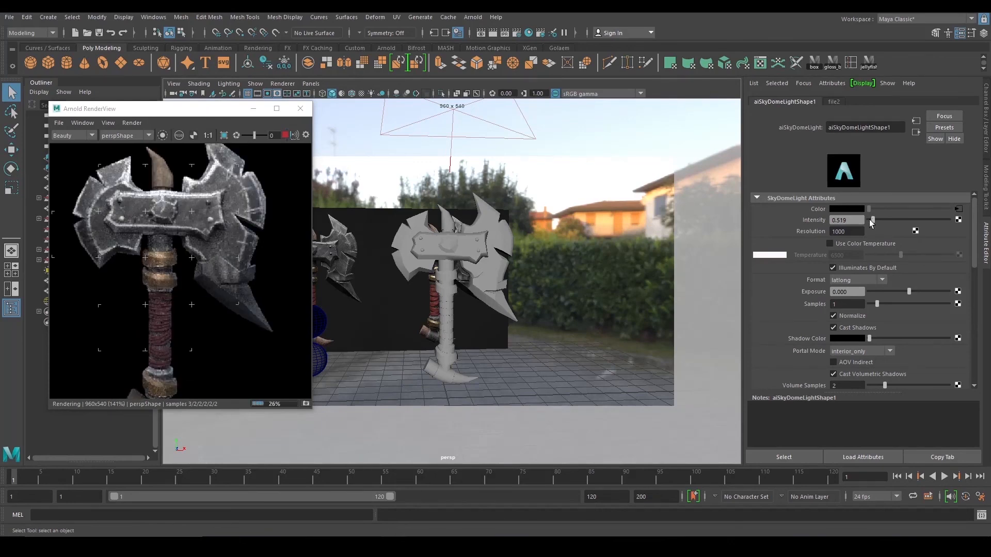
{"action": "key", "text": "ctrl+z"}
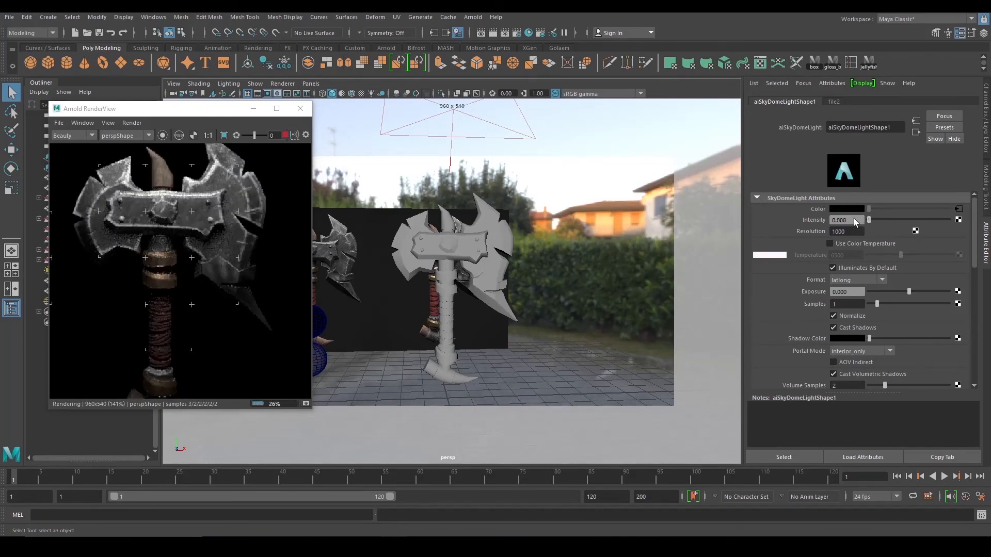
Step: Try skydome light Intensity values of about 0.195 and 0.390 and check the axe and reference spheres in the render
{"action": "left_click_drag", "start_coordinate": [869, 220], "coordinate": [871, 222]}
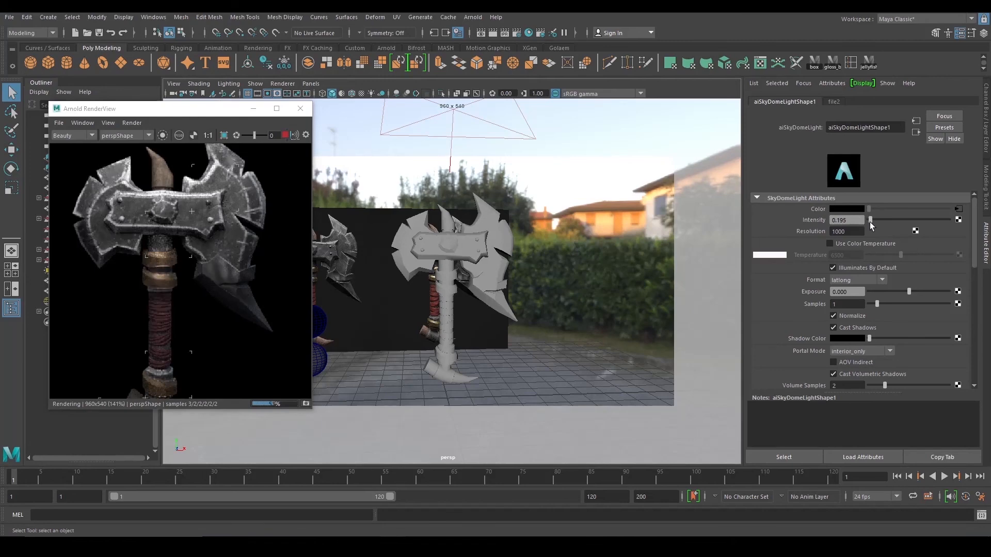
{"action": "left_click_drag", "start_coordinate": [871, 222], "coordinate": [872, 222]}
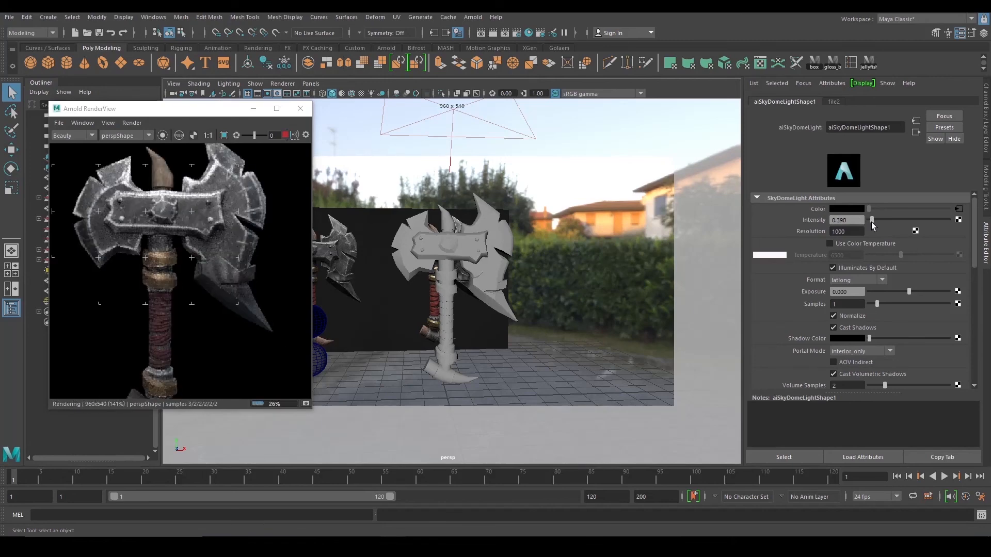
{"action": "scroll", "coordinate": [197, 269], "scroll_direction": "down", "scroll_amount": 5}
{"action": "middle_click_drag", "start_coordinate": [144, 284], "coordinate": [154, 277]}
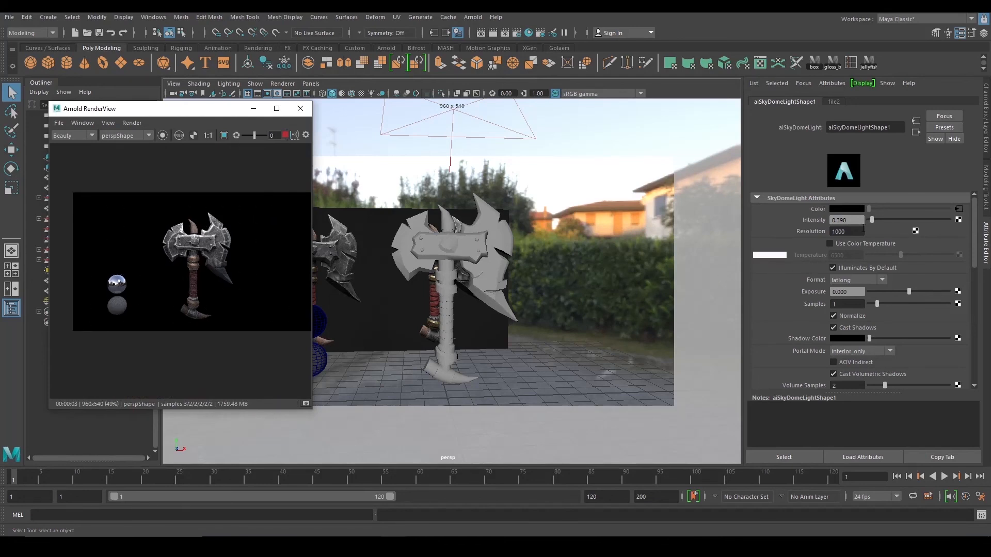
Step: Lower the skydome light's Intensity to 0.260 and inspect the axe and reference spheres in the Arnold render
{"action": "mouse_move", "coordinate": [871, 220]}
{"action": "left_mouse_down"}
{"action": "mouse_move", "coordinate": [862, 218]}
{"action": "mouse_move", "coordinate": [870, 223]}
{"action": "left_mouse_up"}
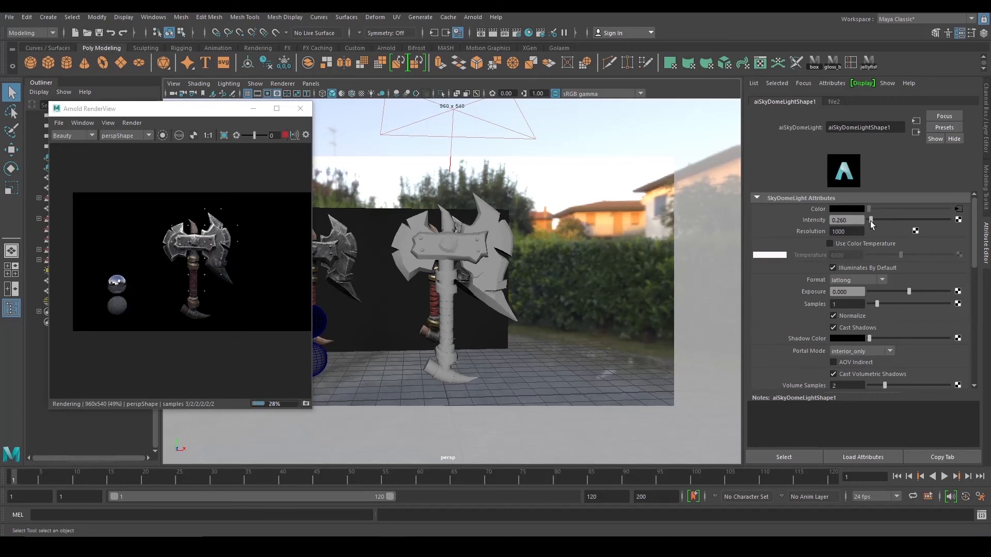
{"action": "scroll", "coordinate": [159, 281], "scroll_direction": "up", "scroll_amount": 5}
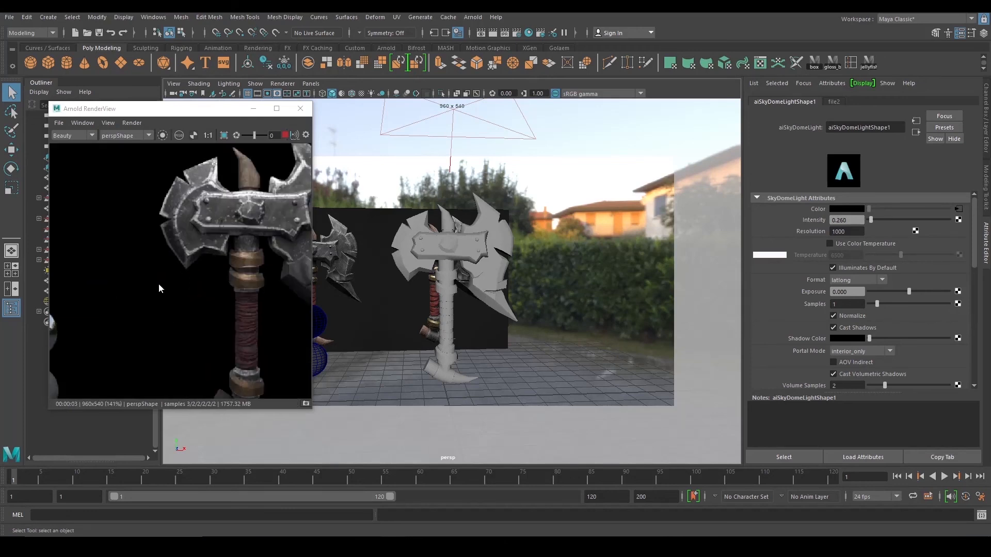
{"action": "scroll", "coordinate": [243, 212], "scroll_direction": "down", "scroll_amount": 4}
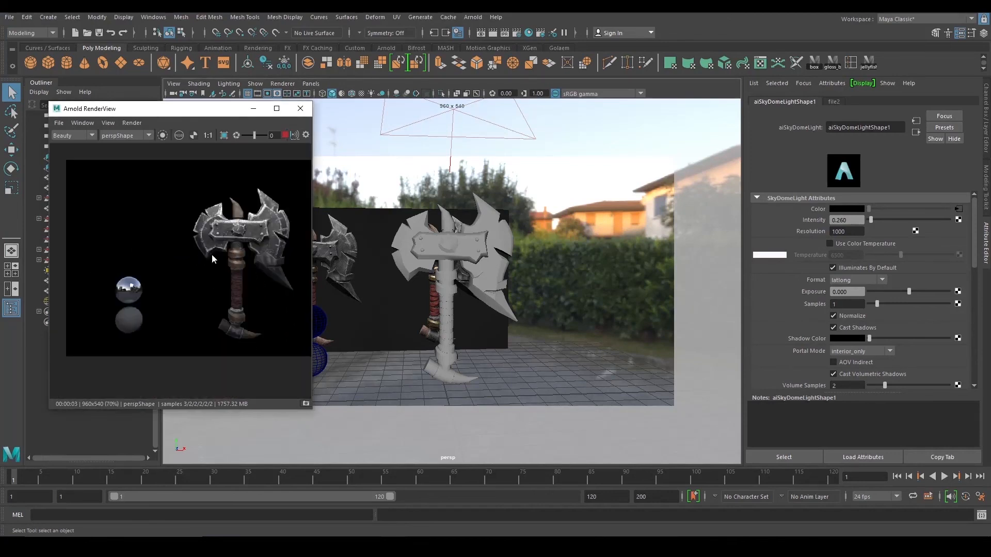
{"action": "scroll", "coordinate": [139, 298], "scroll_direction": "down", "scroll_amount": 3}
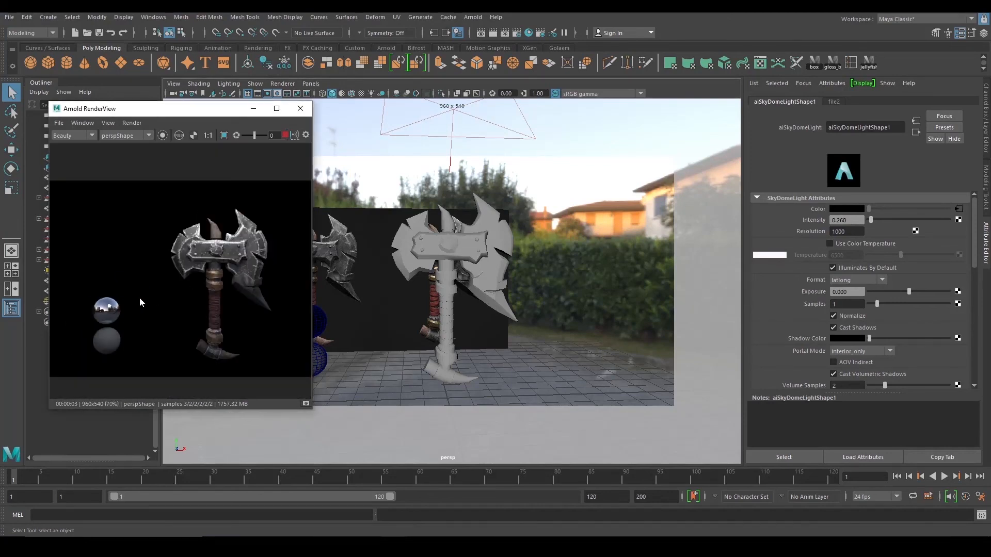
{"action": "scroll", "coordinate": [178, 280], "scroll_direction": "up", "scroll_amount": 3}
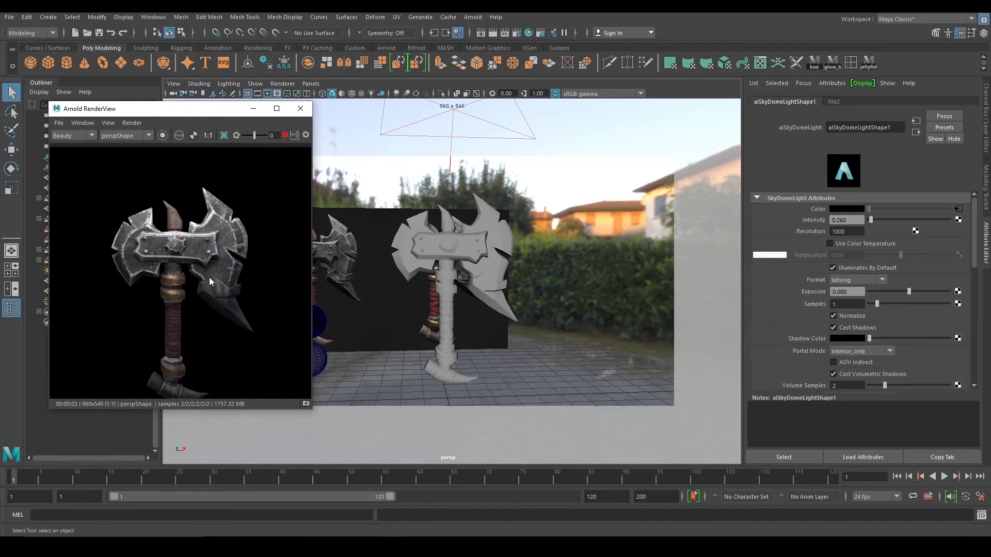
{"action": "left_click_drag", "start_coordinate": [211, 298], "coordinate": [206, 277]}
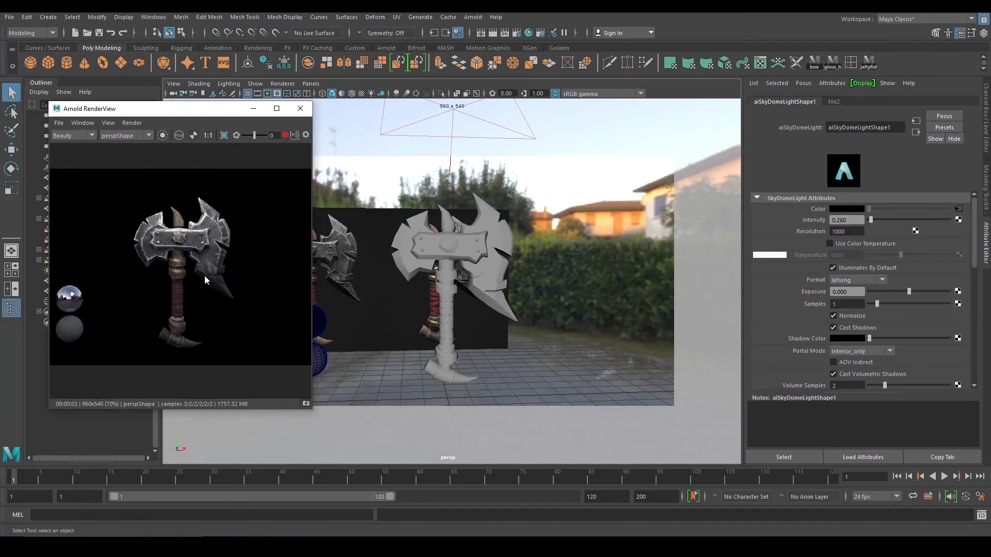
{"action": "scroll", "coordinate": [205, 276], "scroll_direction": "down", "scroll_amount": 3}
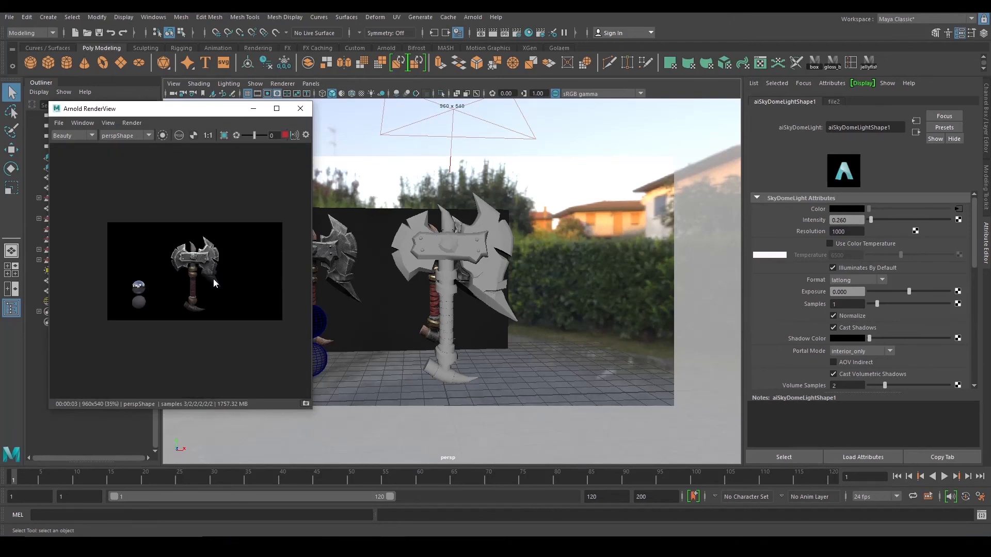
{"action": "scroll", "coordinate": [203, 279], "scroll_direction": "up", "scroll_amount": 5}
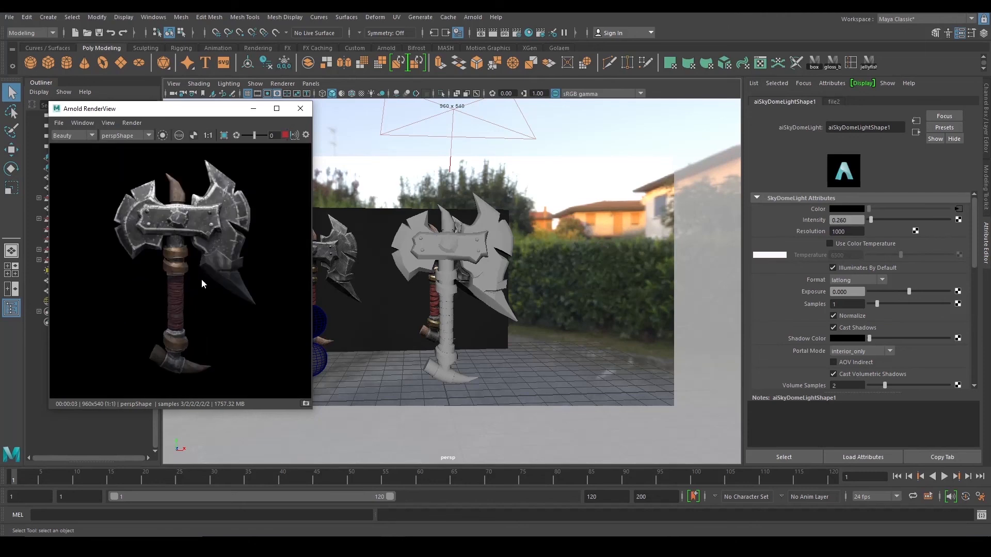
{"action": "scroll", "coordinate": [168, 286], "scroll_direction": "up", "scroll_amount": 2}
{"action": "scroll", "coordinate": [168, 286], "scroll_direction": "down", "scroll_amount": 5}
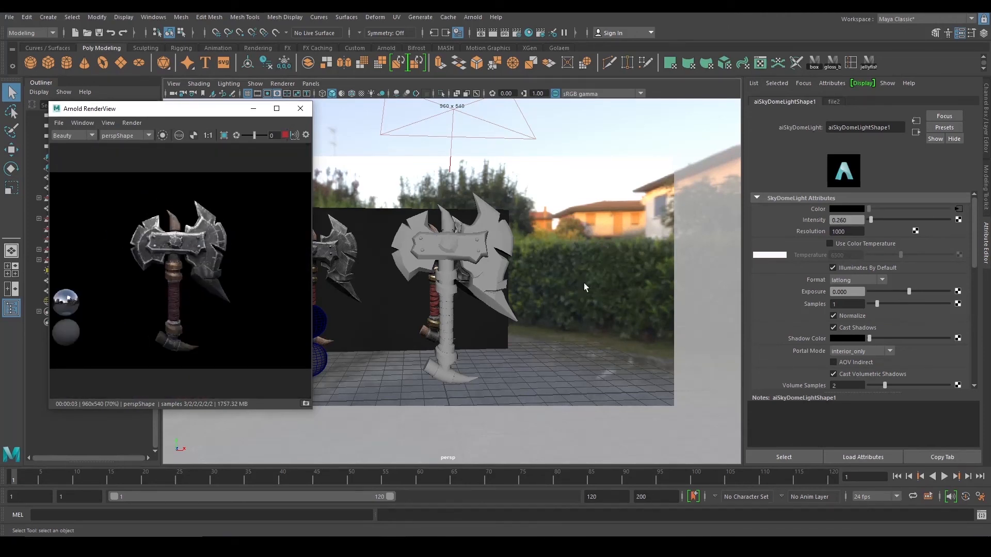
Step: Drop the skydome light's Intensity to 0 for comparison and set it back to 0.26
{"action": "left_click_drag", "start_coordinate": [871, 220], "coordinate": [854, 221]}
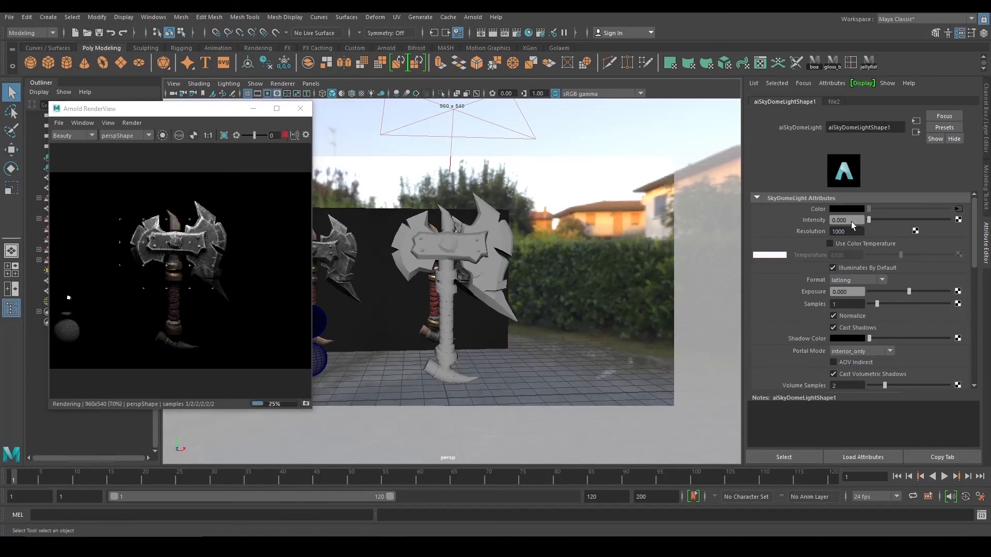
{"action": "left_click", "coordinate": [848, 221]}
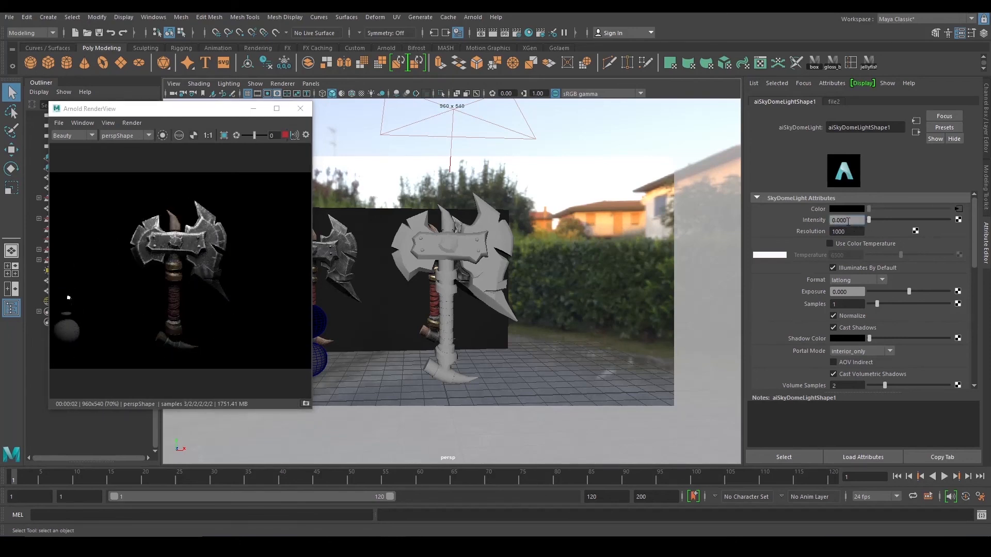
{"action": "type", "text": "0.26"}
{"action": "key", "text": "Return"}
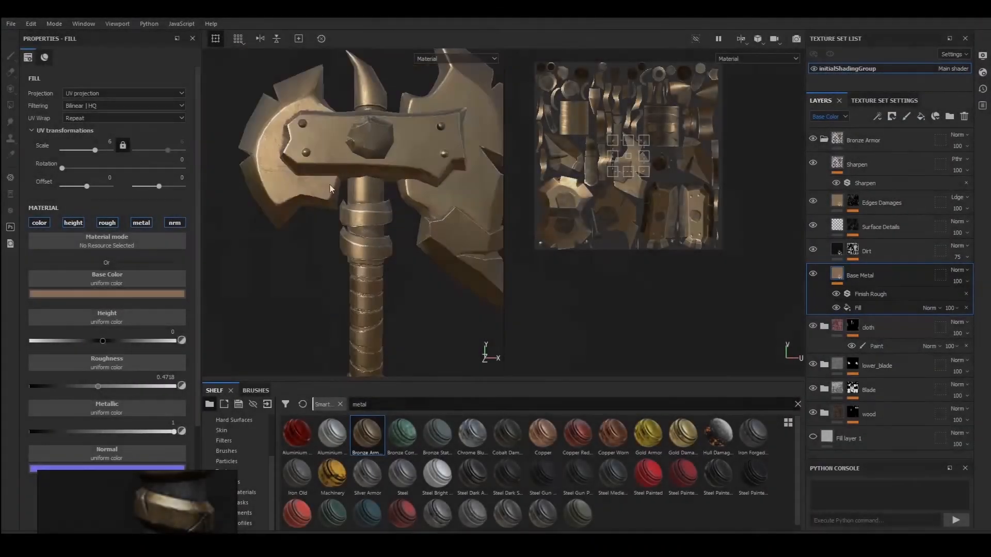
Step: Switch to Substance Painter and add a black mask with a Paint effect to the Bronze Armor folder
{"action": "left_click", "coordinate": [825, 140]}
{"action": "scroll", "coordinate": [377, 157], "scroll_direction": "down", "scroll_amount": 4}
{"action": "left_click_drag", "start_coordinate": [376, 157], "coordinate": [383, 158], "text": "alt"}
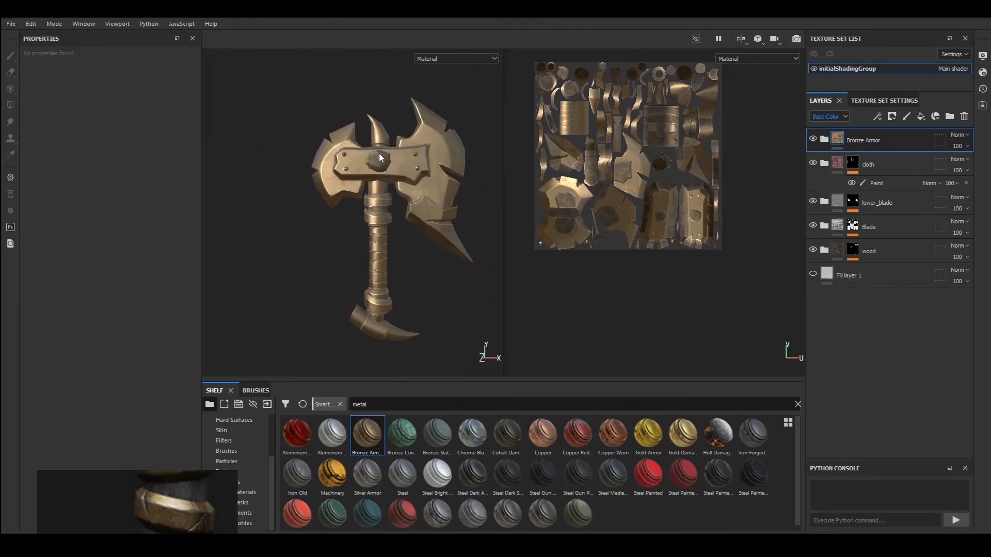
{"action": "left_click", "coordinate": [892, 117]}
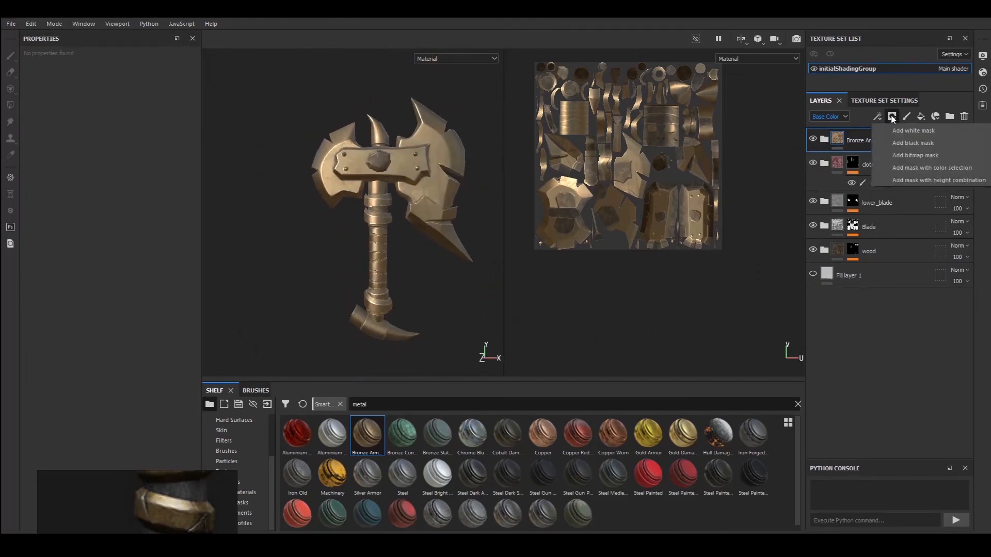
{"action": "left_click", "coordinate": [900, 146]}
{"action": "left_click", "coordinate": [877, 116]}
{"action": "left_click", "coordinate": [904, 145]}
Step: Reveal the bronze on the two upper rings and the lower ring of the axe handle by polygon-filling the mask with white
{"action": "left_click", "coordinate": [10, 105]}
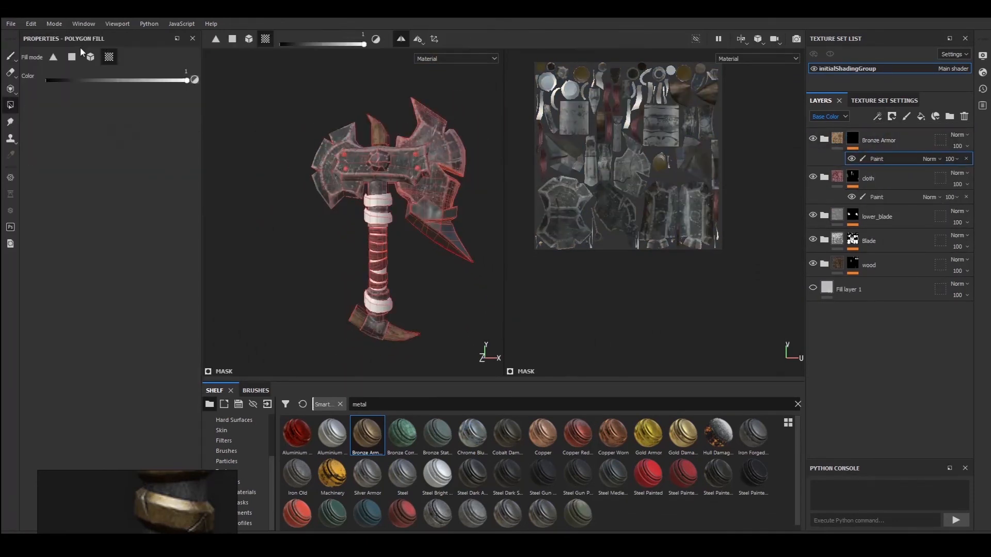
{"action": "scroll", "coordinate": [354, 197], "scroll_direction": "up", "scroll_amount": 3}
{"action": "scroll", "coordinate": [383, 206], "scroll_direction": "up", "scroll_amount": 4}
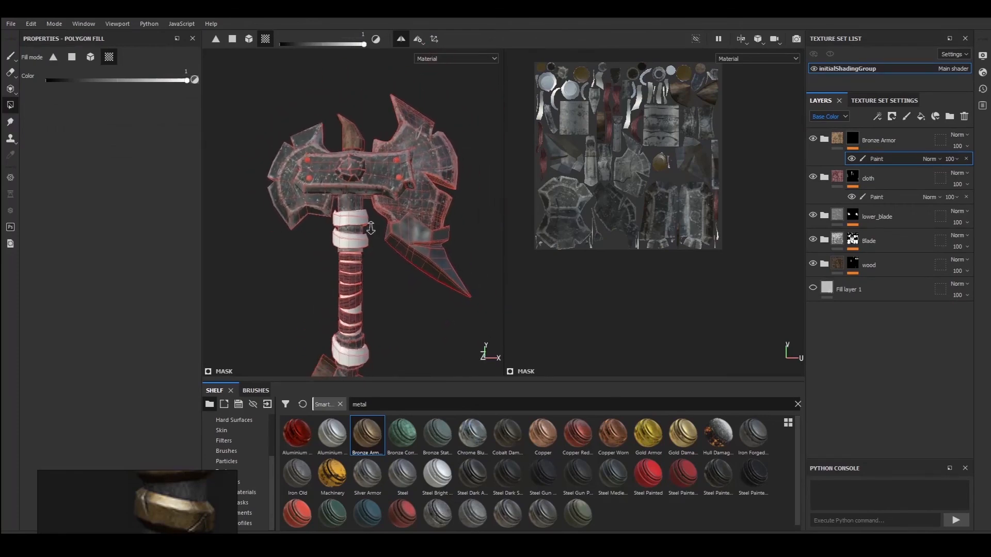
{"action": "scroll", "coordinate": [345, 267], "scroll_direction": "up", "scroll_amount": 5}
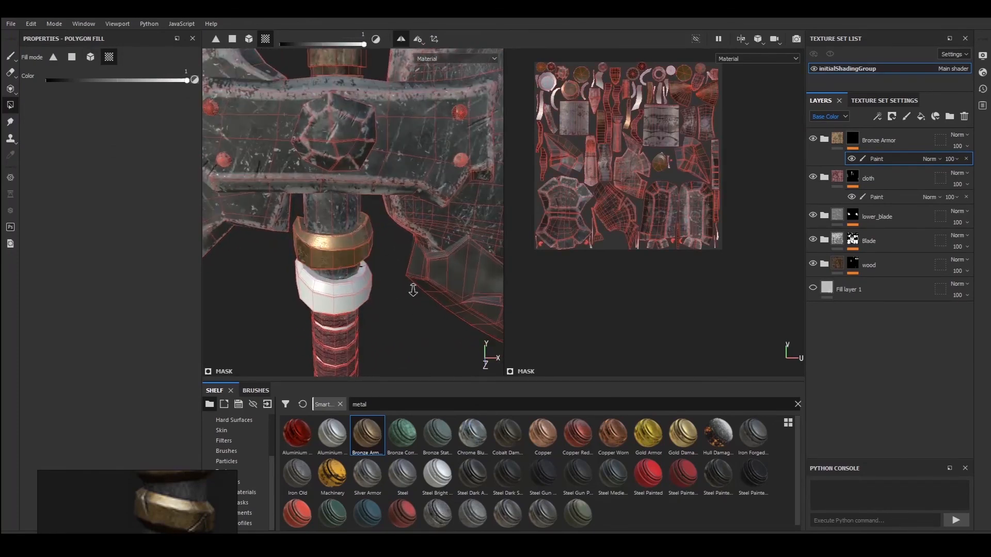
{"action": "scroll", "coordinate": [371, 292], "scroll_direction": "down", "scroll_amount": 4}
{"action": "middle_click_drag", "start_coordinate": [401, 243], "coordinate": [398, 129], "text": "alt"}
{"action": "scroll", "coordinate": [341, 274], "scroll_direction": "up", "scroll_amount": 2}
{"action": "left_click", "coordinate": [344, 261]}
{"action": "left_click", "coordinate": [351, 281]}
{"action": "mouse_move", "coordinate": [392, 299]}
{"action": "left_mouse_down", "text": "alt"}
{"action": "mouse_move", "coordinate": [431, 332]}
{"action": "mouse_move", "coordinate": [355, 253]}
{"action": "left_mouse_up", "text": "alt"}
{"action": "scroll", "coordinate": [309, 279], "scroll_direction": "down", "scroll_amount": 5}
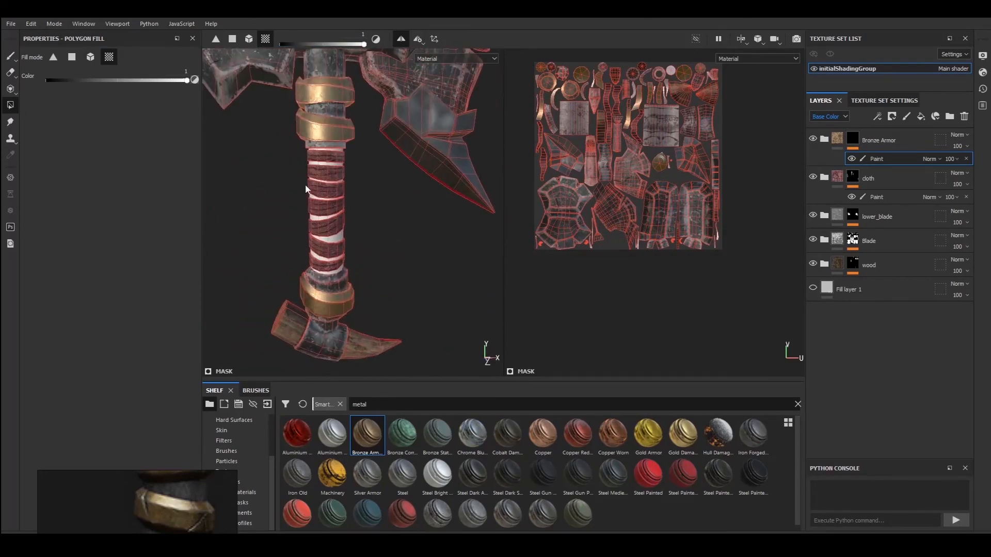
{"action": "key", "text": "1"}
{"action": "mouse_move", "coordinate": [270, 162]}
{"action": "left_mouse_down", "text": "alt"}
{"action": "mouse_move", "coordinate": [332, 171]}
{"action": "mouse_move", "coordinate": [371, 215]}
{"action": "left_mouse_up", "text": "alt"}
{"action": "scroll", "coordinate": [372, 214], "scroll_direction": "up", "scroll_amount": 5}
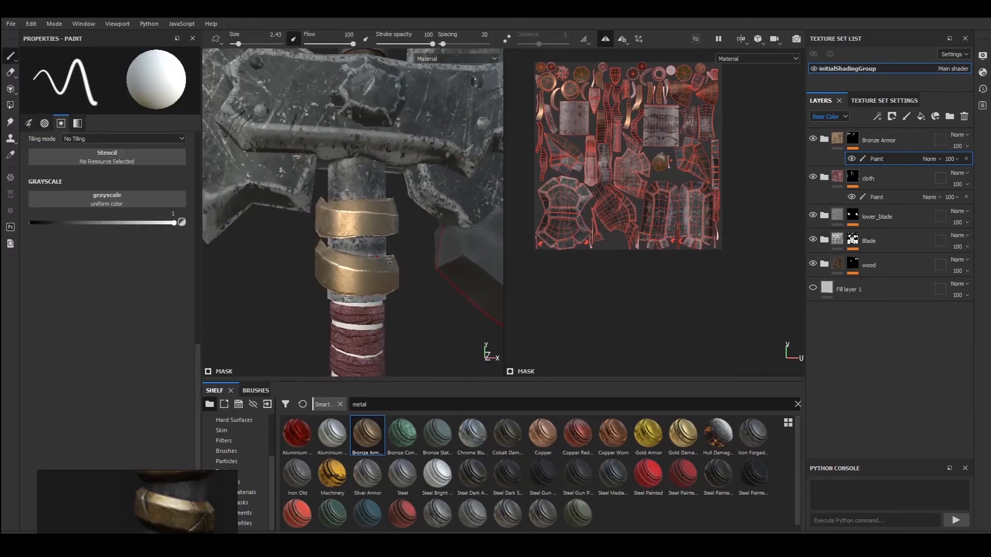
Step: Expand the Bronze Armor folder and add a fill layer above its Sharpen layer
{"action": "left_click", "coordinate": [824, 139]}
{"action": "left_click", "coordinate": [881, 182]}
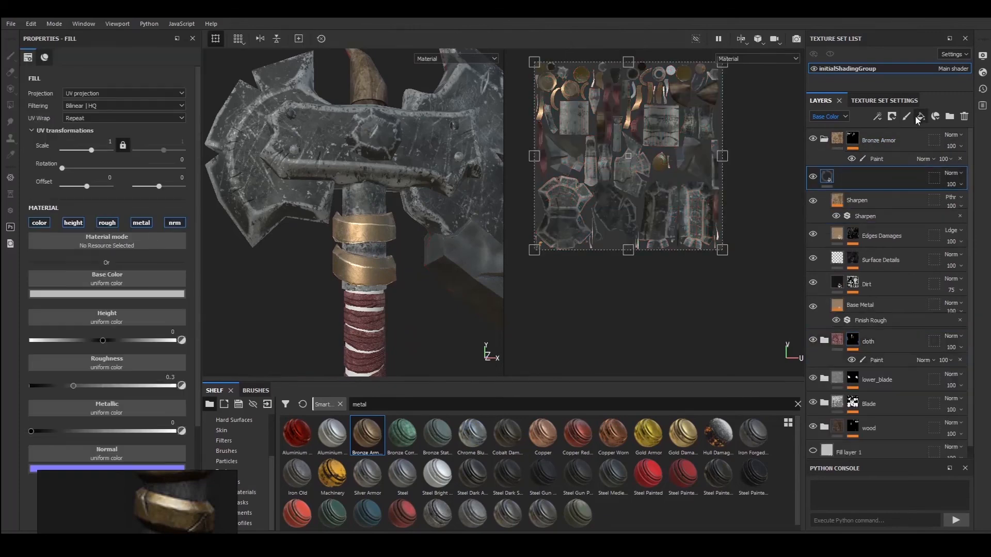